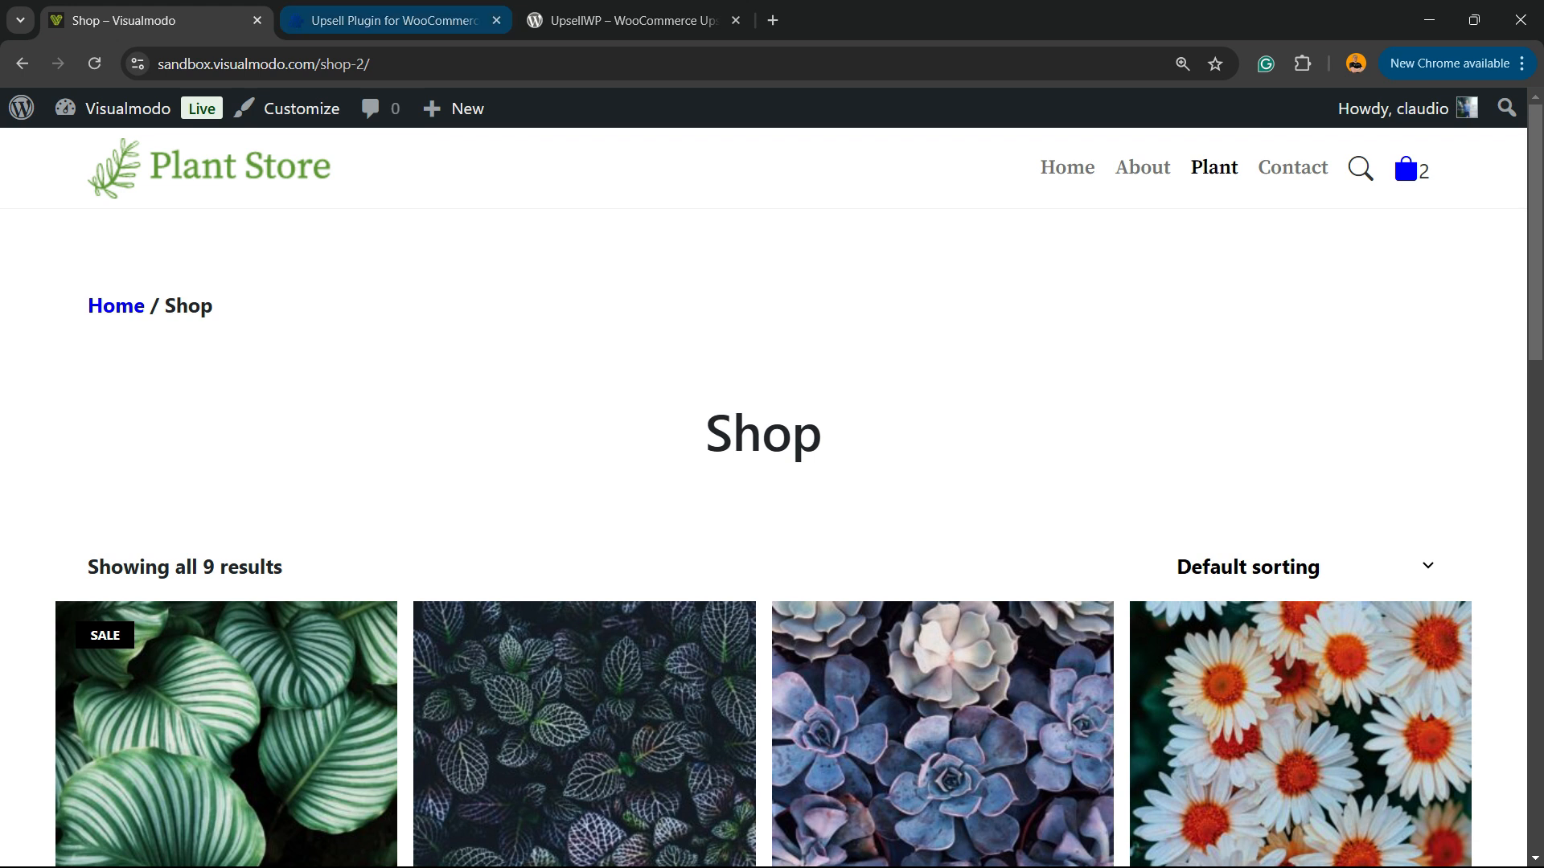
# - Add the $150.00 plant from the shop's product grid to the cart
pyautogui.hotkey('ctrl', 'Tab')
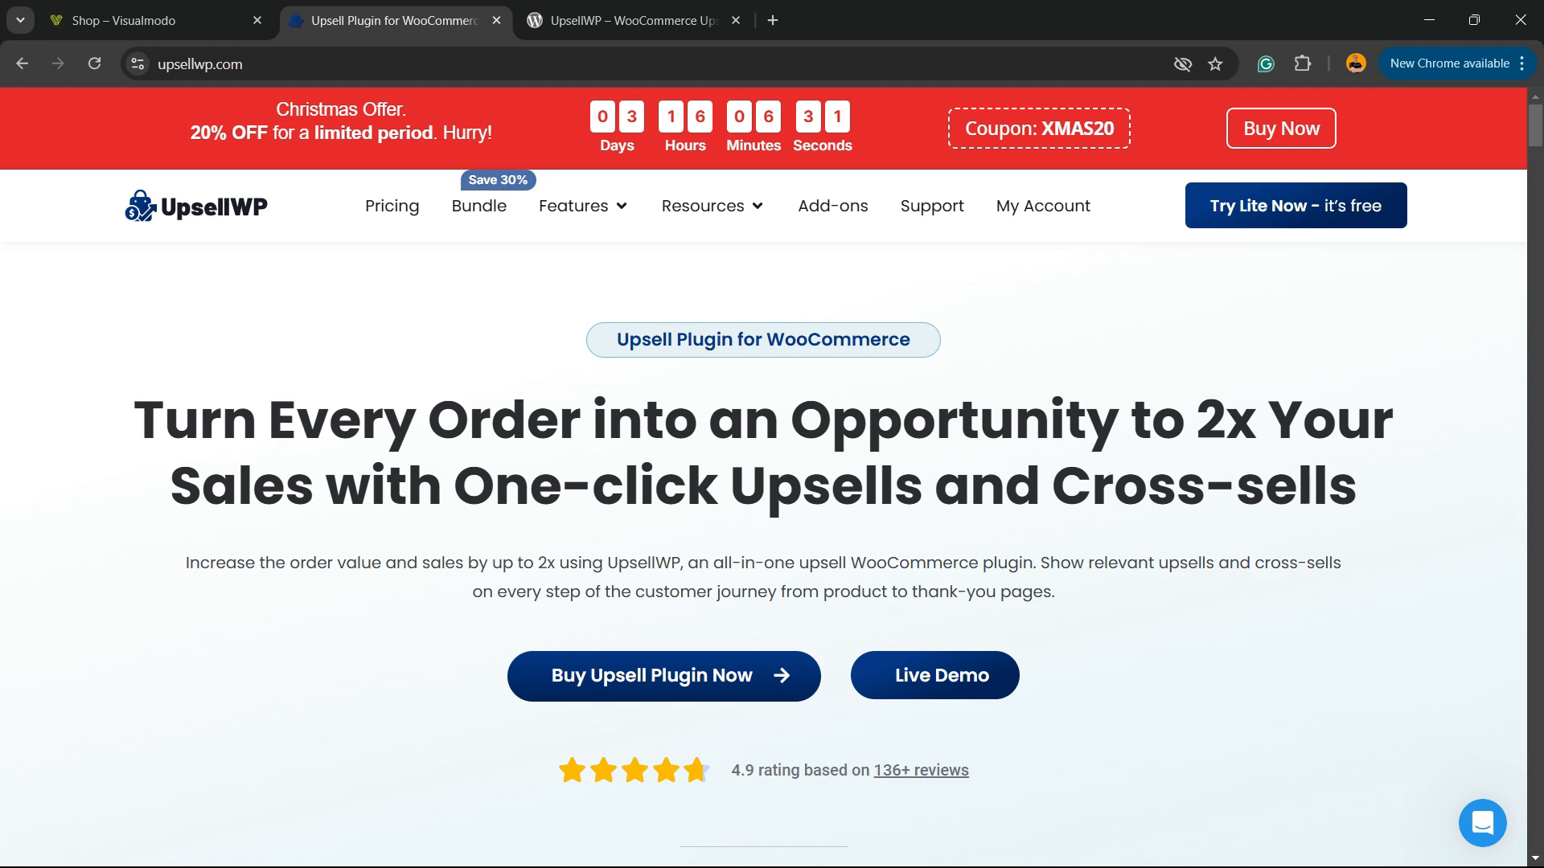
pyautogui.hotkey('ctrl', 'shift', 'Tab')
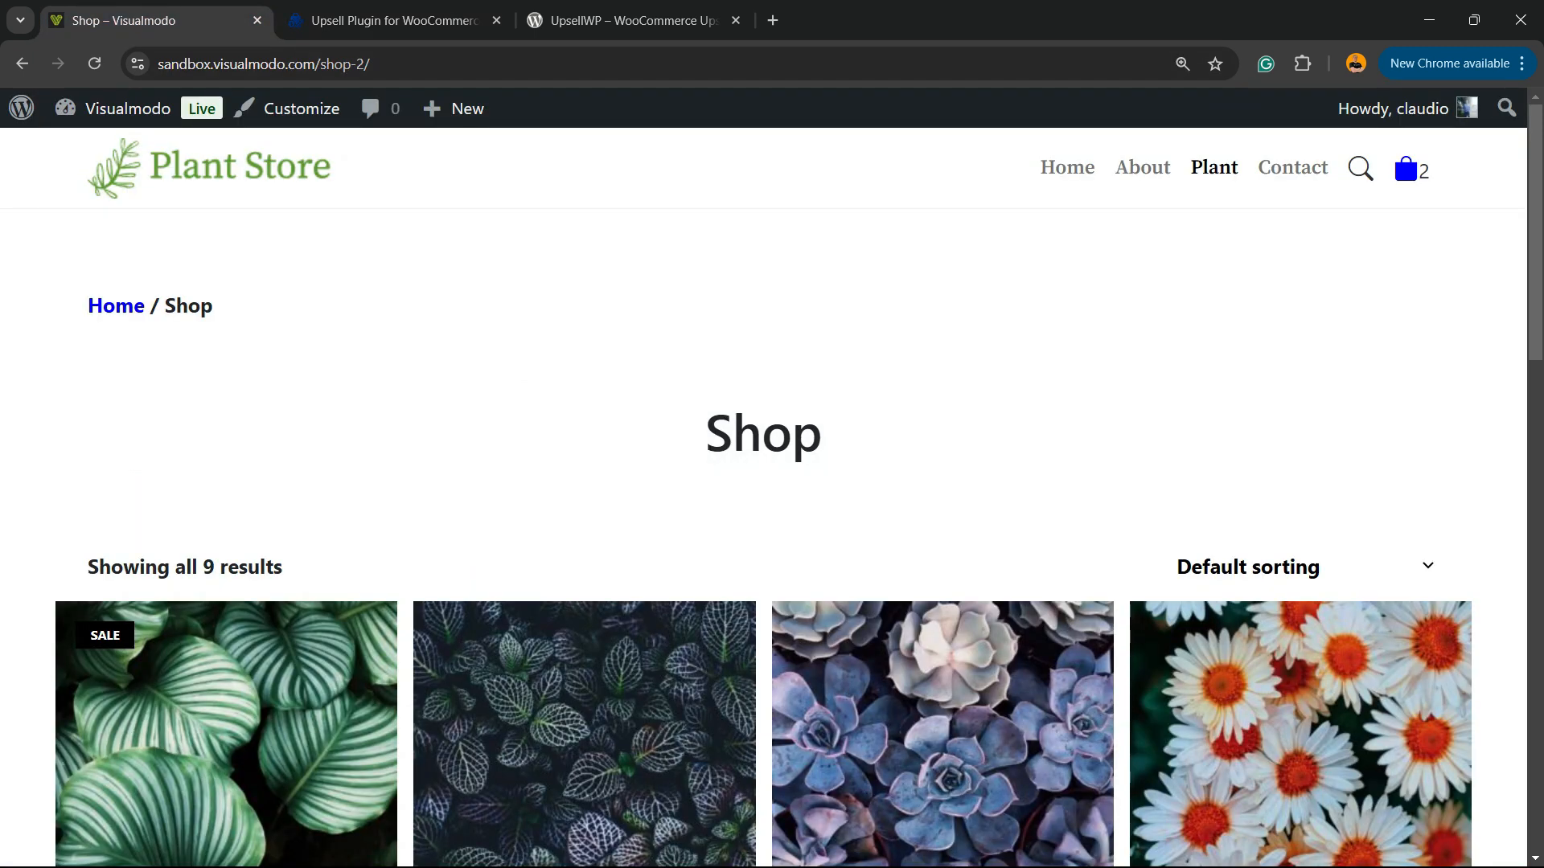
pyautogui.scroll(-10, 772, 482)
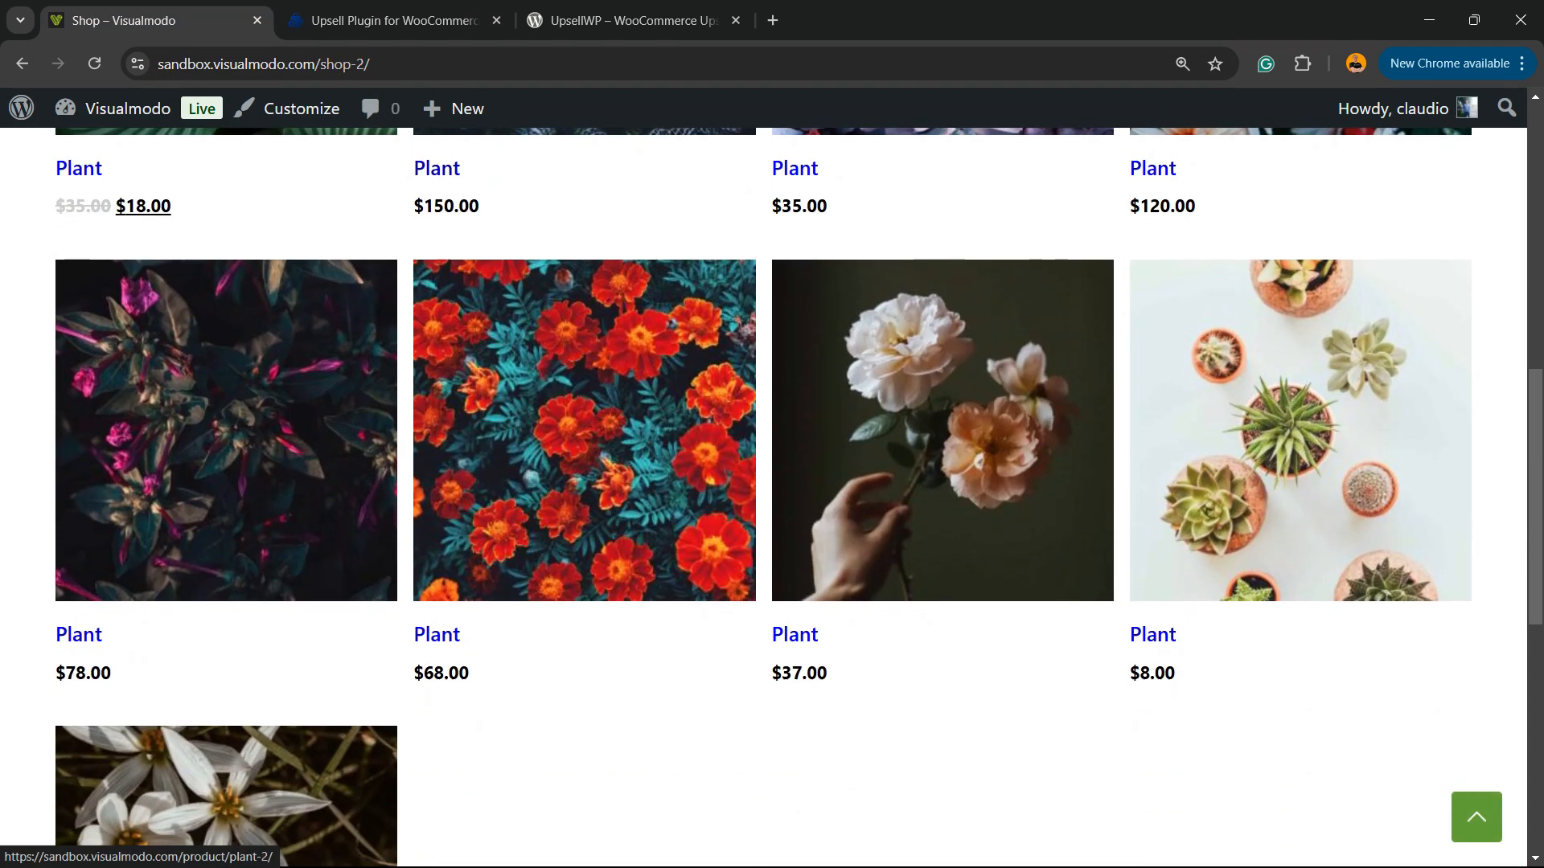
pyautogui.scroll(-2, 225, 562)
pyautogui.scroll(10, 584, 482)
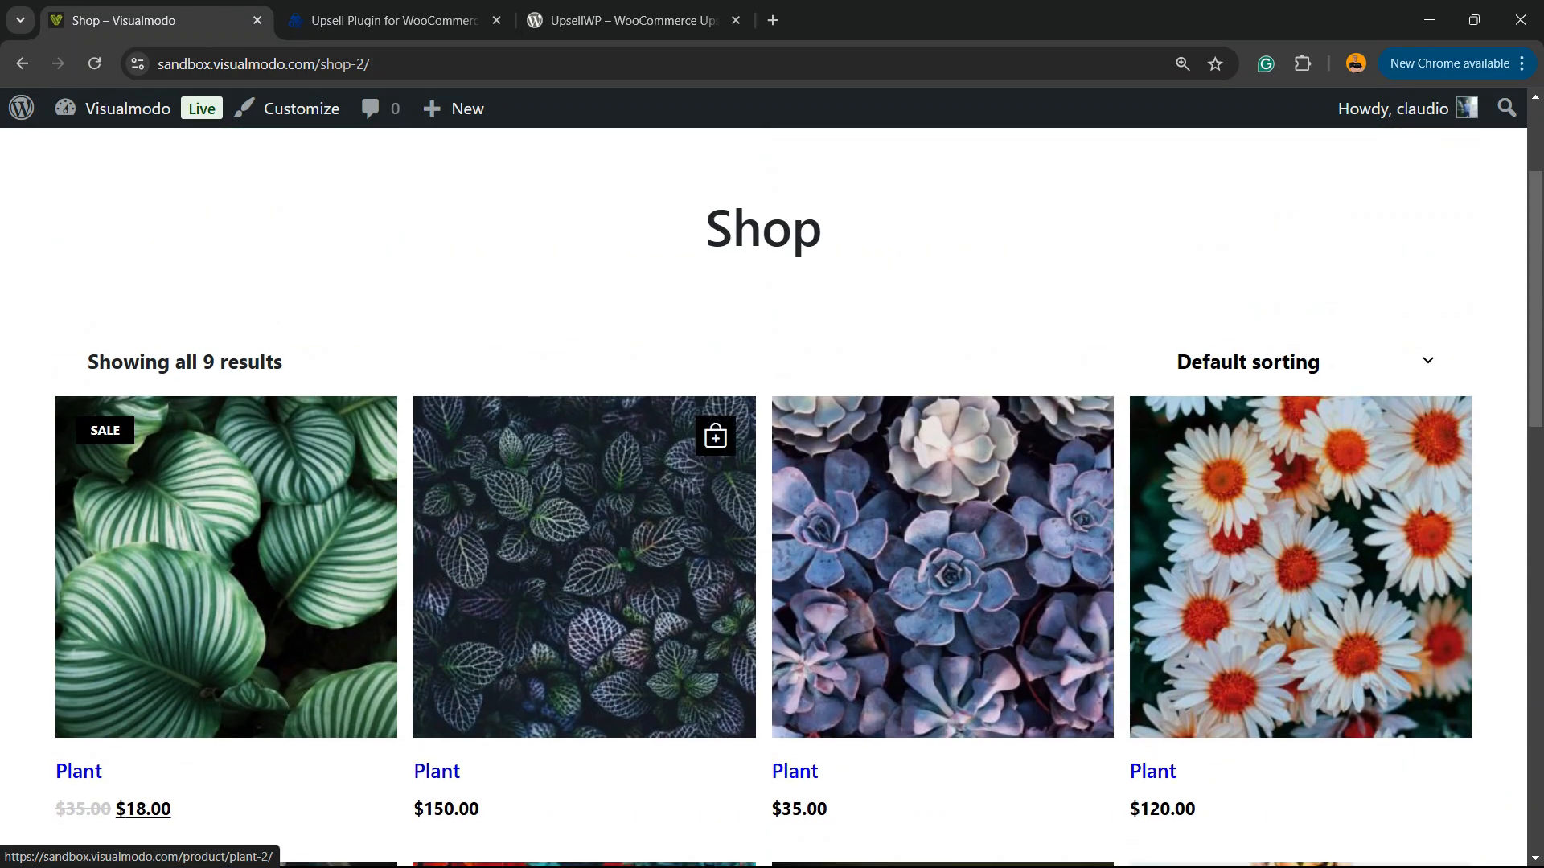
pyautogui.scroll(-2, 226, 563)
pyautogui.scroll(2, 225, 563)
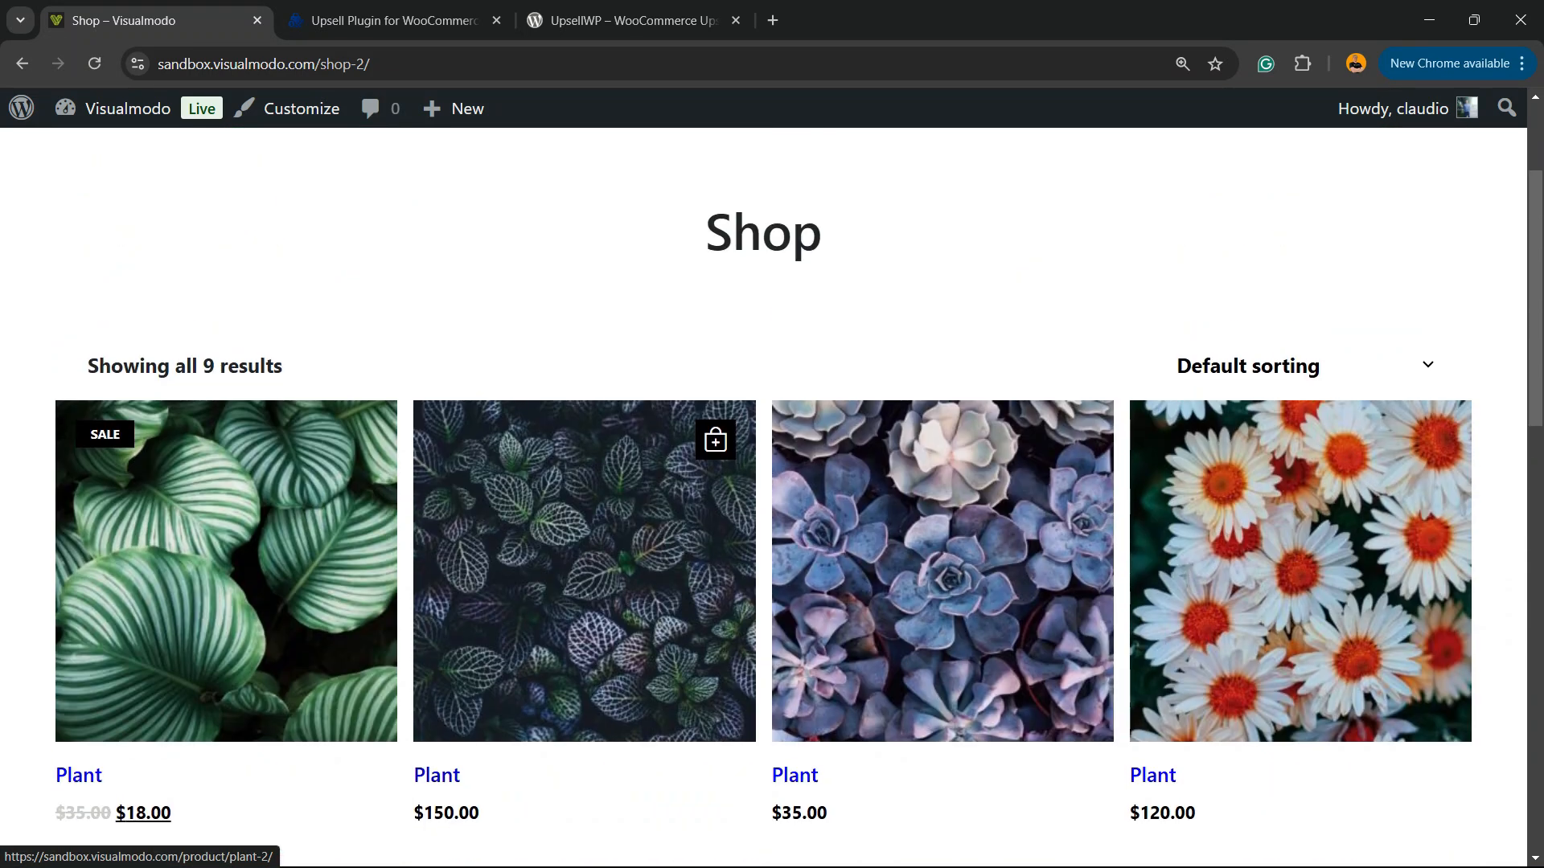
pyautogui.click(715, 440)
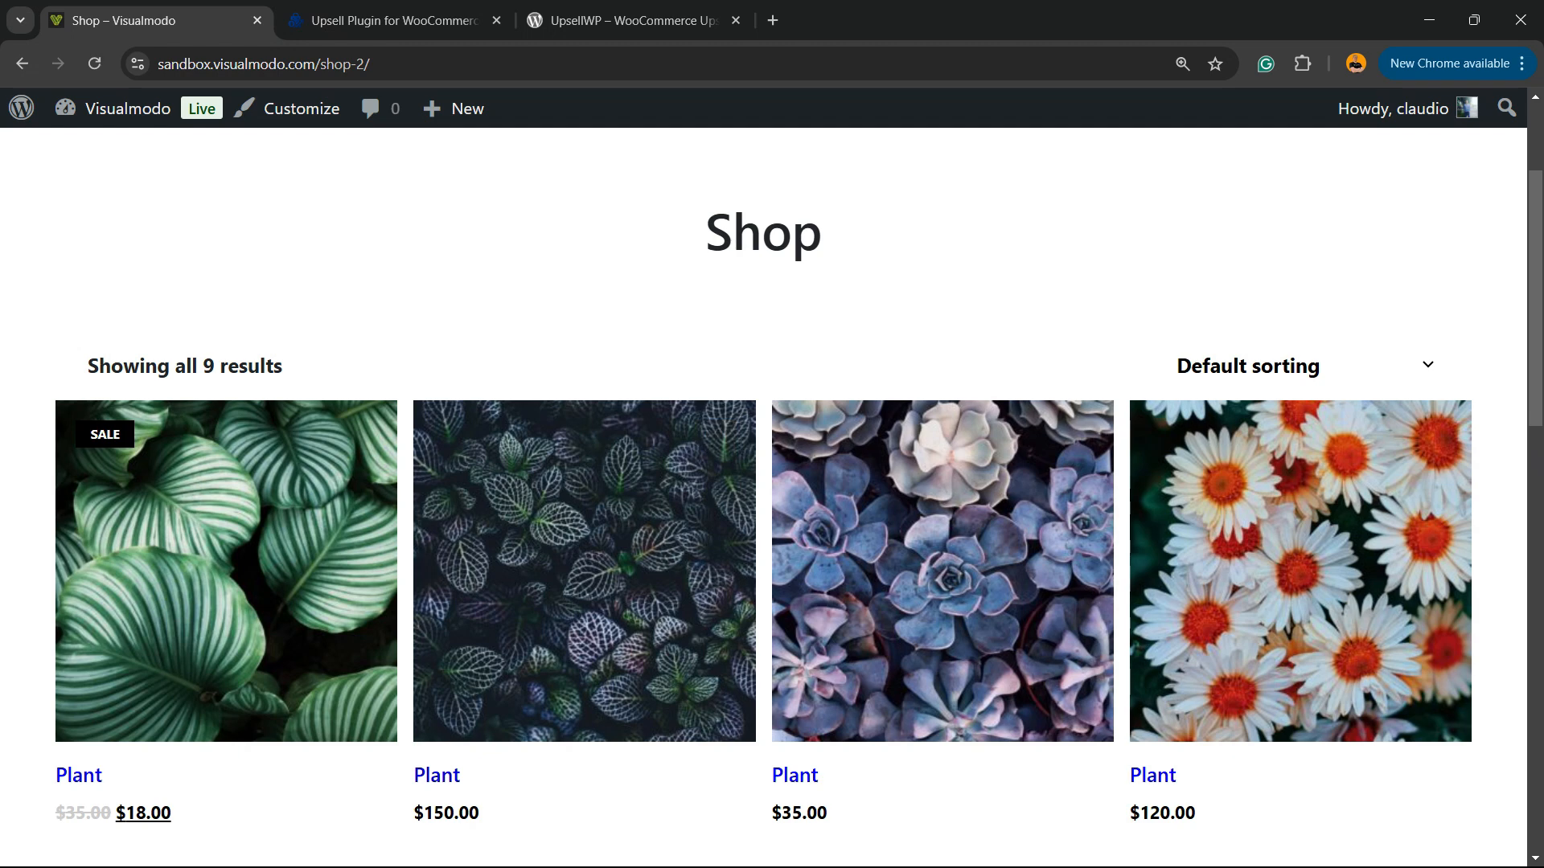
# - Open the product page of the $150.00 plant from the shop listing
pyautogui.scroll(2, 716, 440)
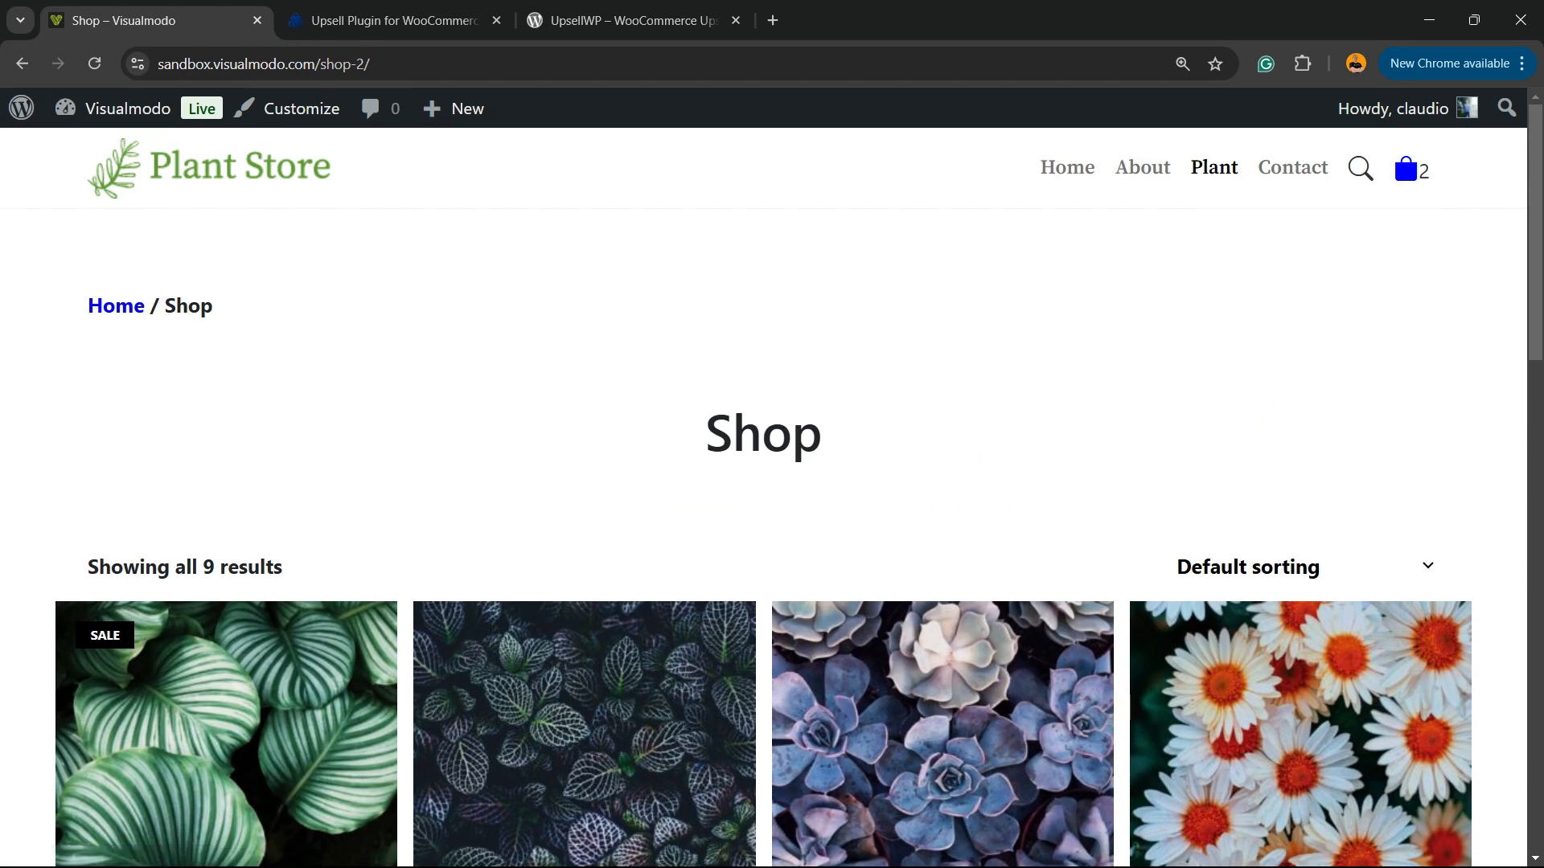
pyautogui.scroll(-10, 716, 545)
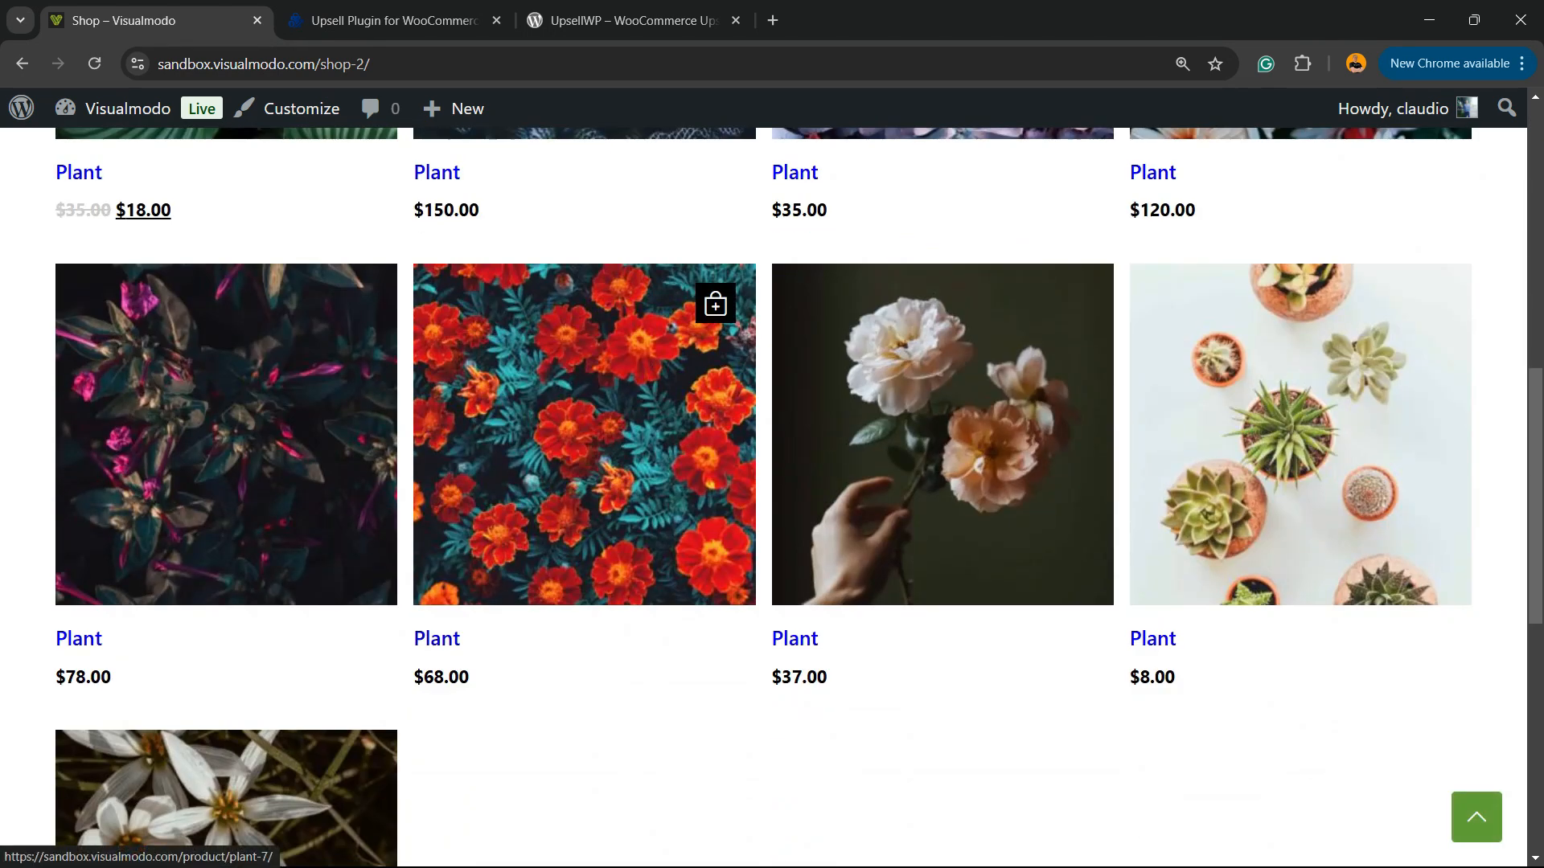
pyautogui.scroll(5, 585, 434)
pyautogui.click(584, 370)
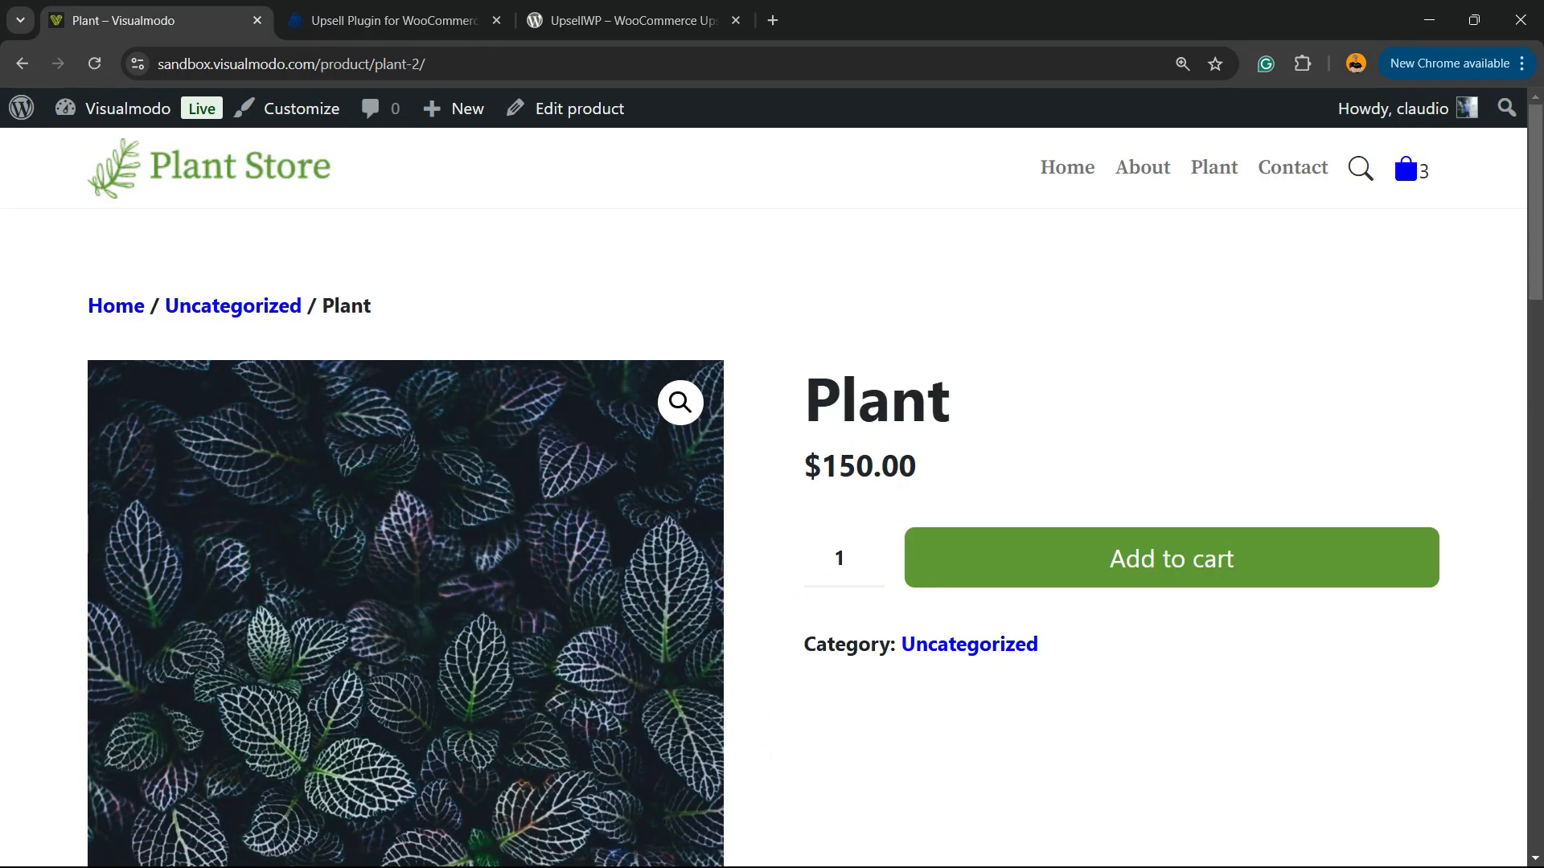
# - Examine the plant's product page, including its images, description and related products
pyautogui.scroll(-5, 1402, 146)
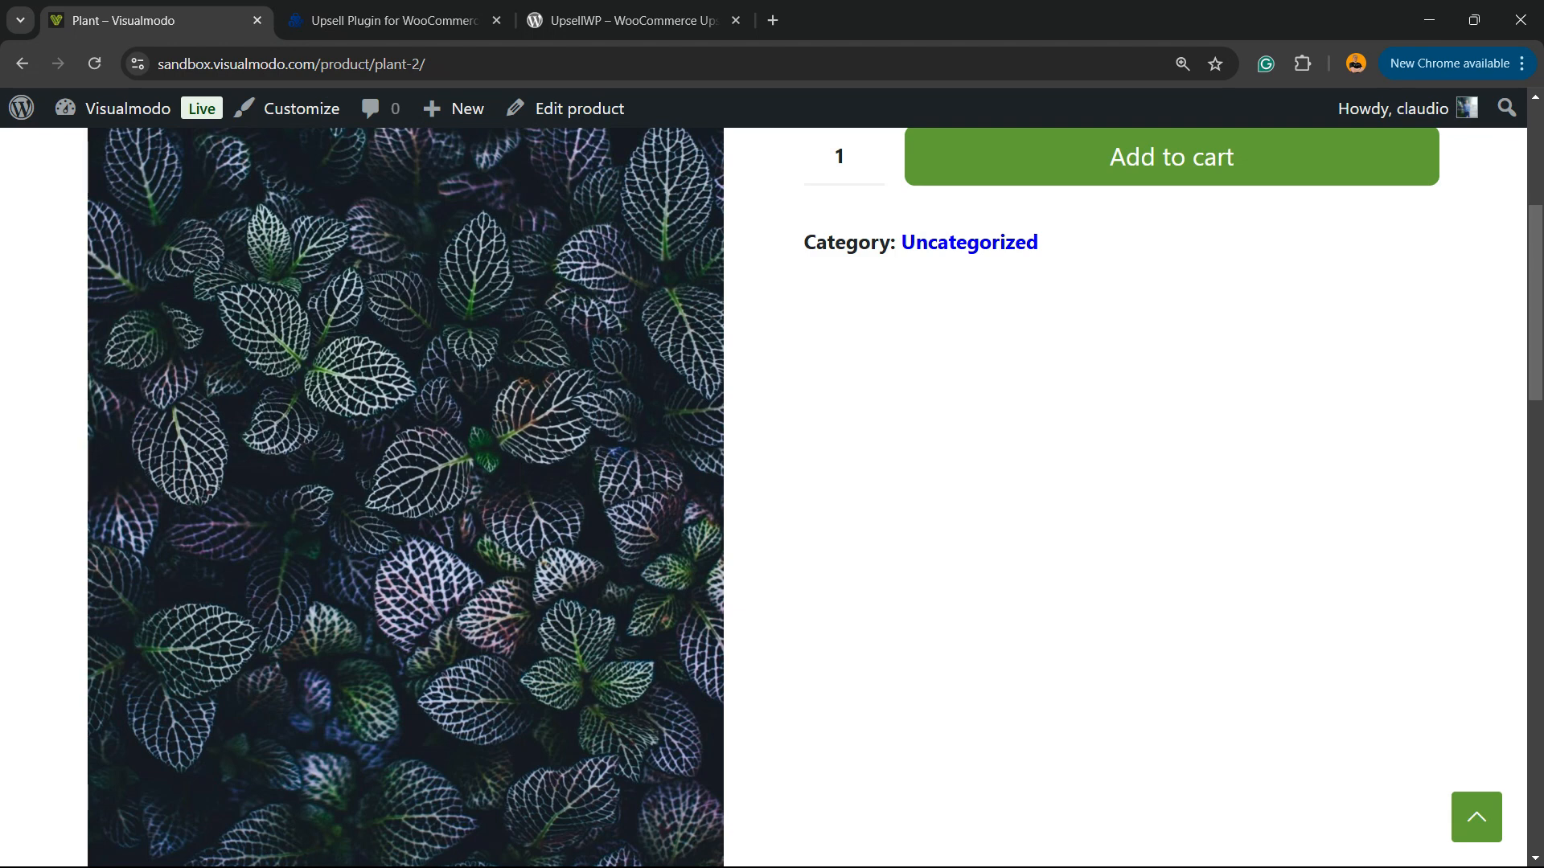
pyautogui.scroll(-10, 764, 498)
pyautogui.scroll(5, 764, 498)
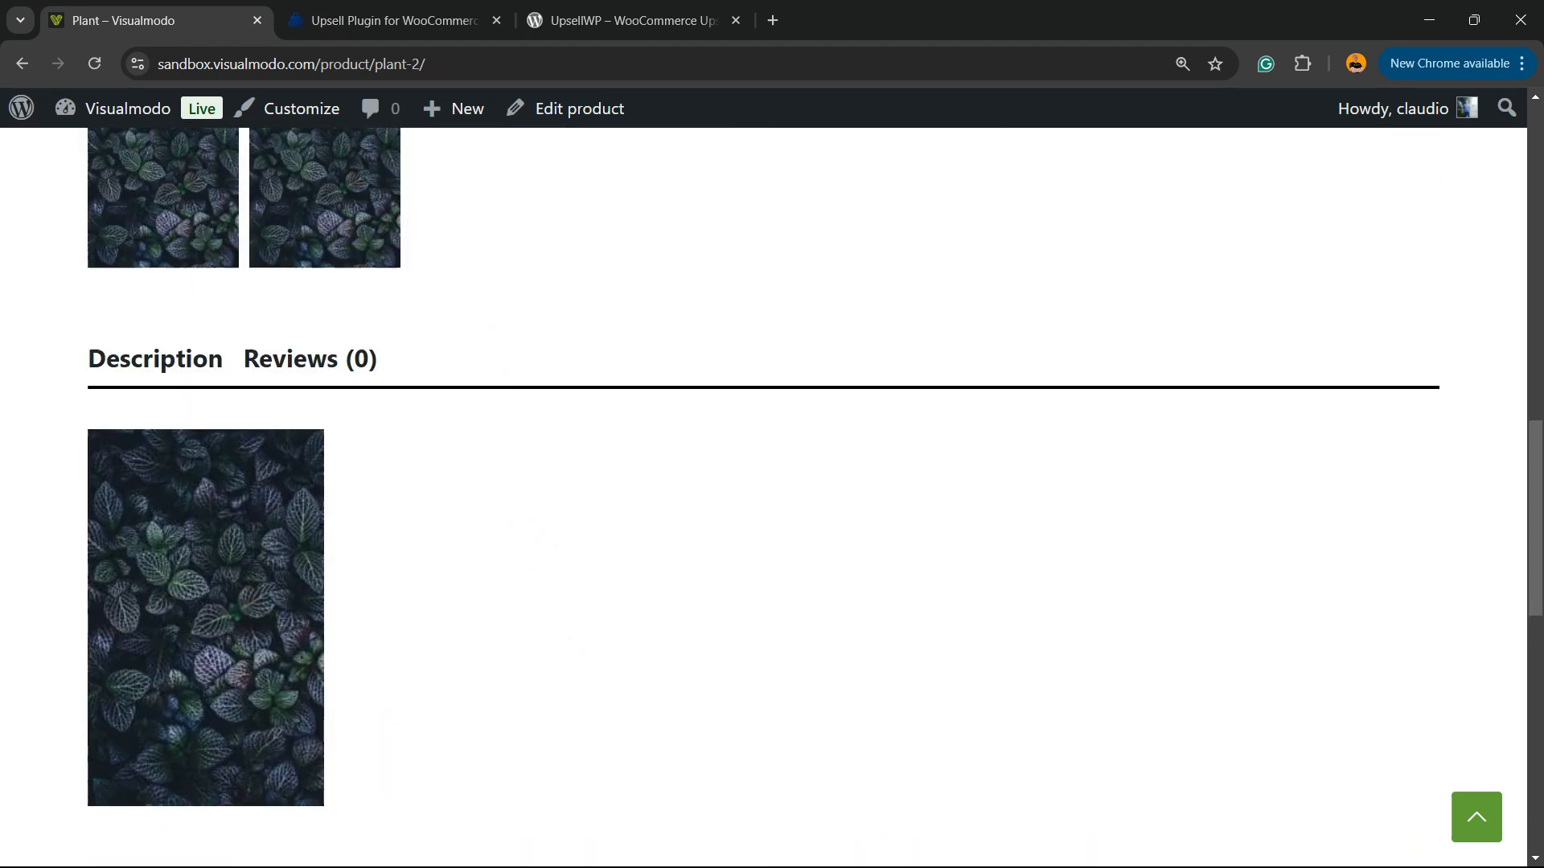
pyautogui.scroll(-10, 764, 499)
pyautogui.scroll(13, 764, 498)
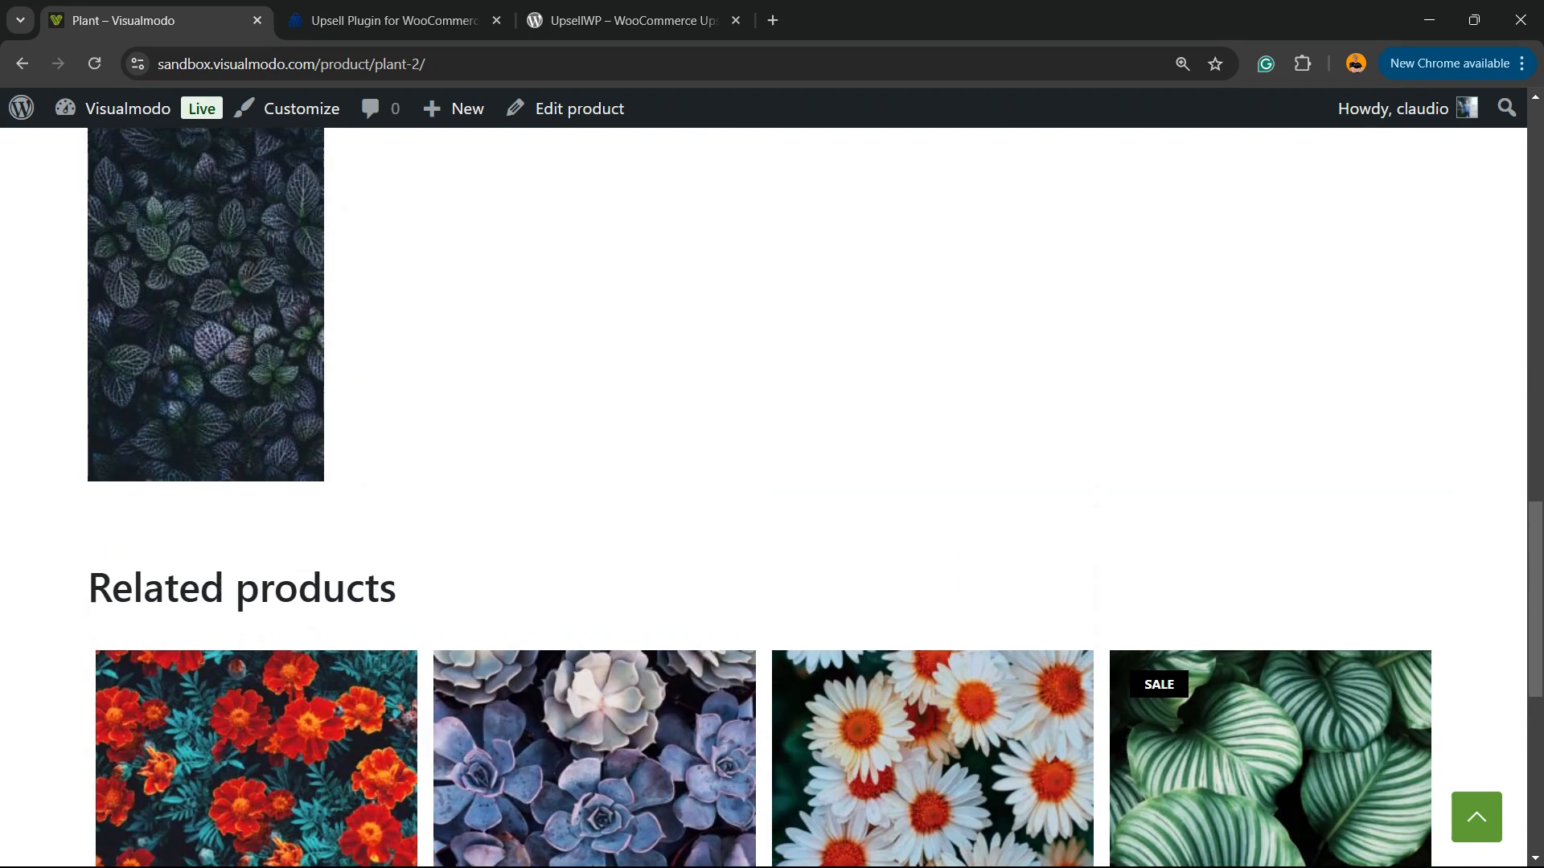
pyautogui.scroll(5, 764, 499)
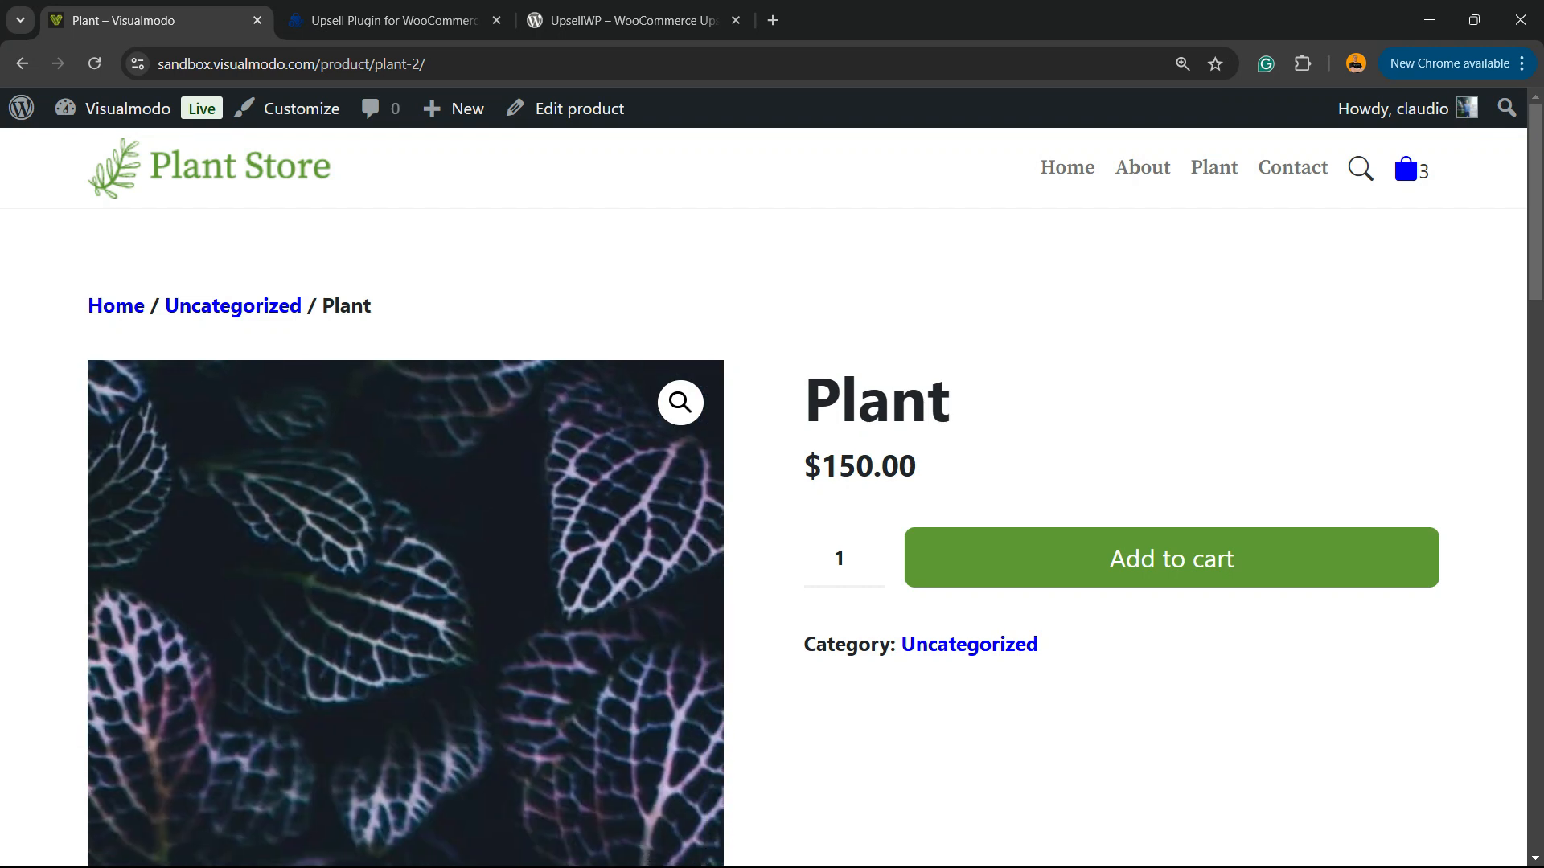
pyautogui.scroll(-2, 763, 499)
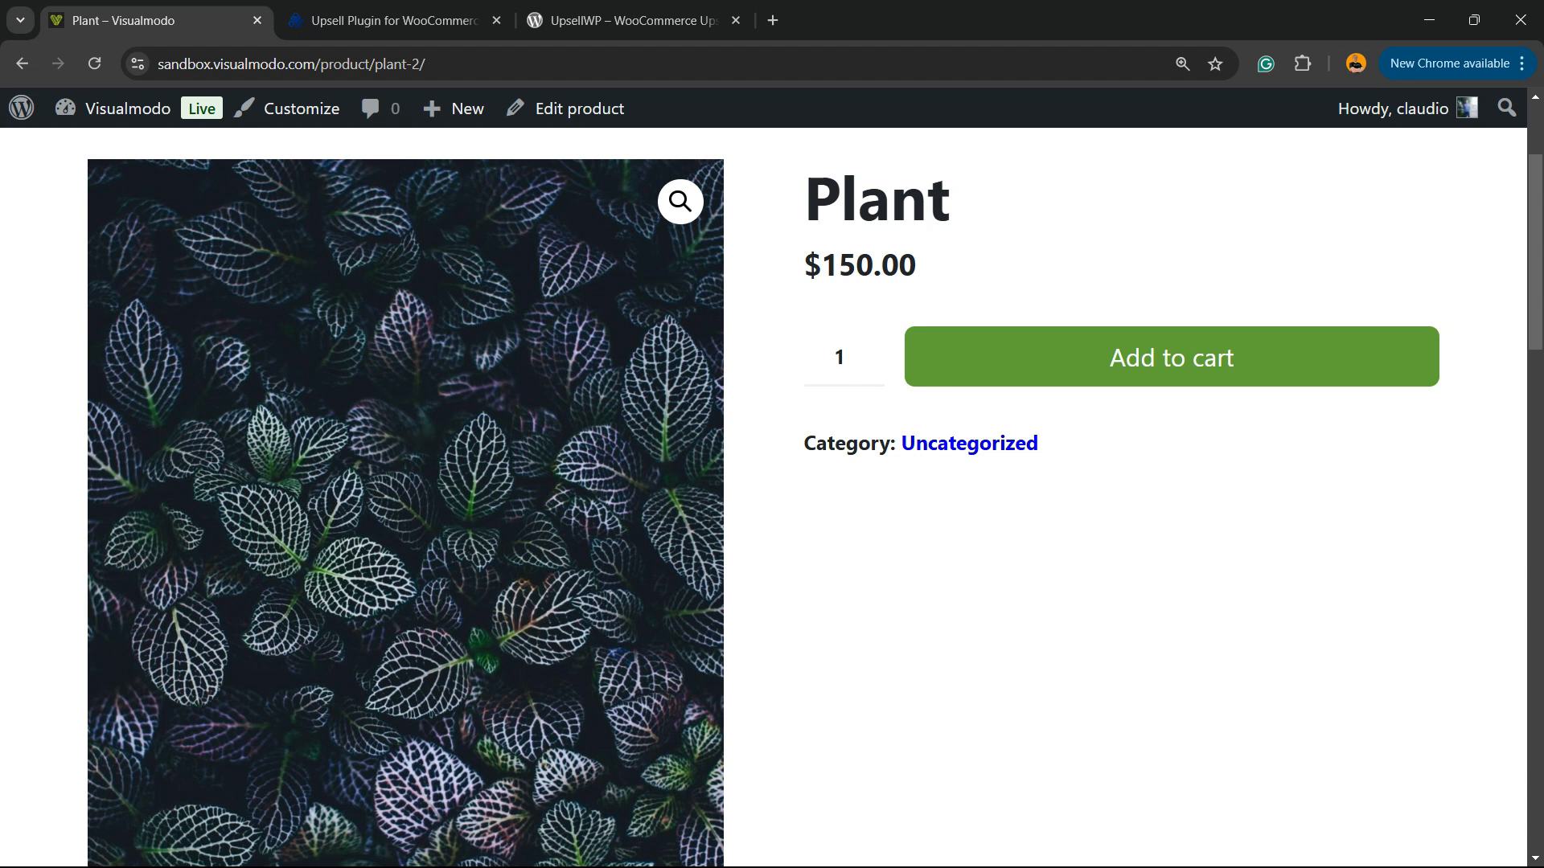
pyautogui.scroll(3, 764, 483)
# - Return to the shop listing, and view the headline on the UpsellWP website's home page
pyautogui.hotkey('alt', 'Left')
pyautogui.scroll(5, 595, 386)
pyautogui.click(388, 20)
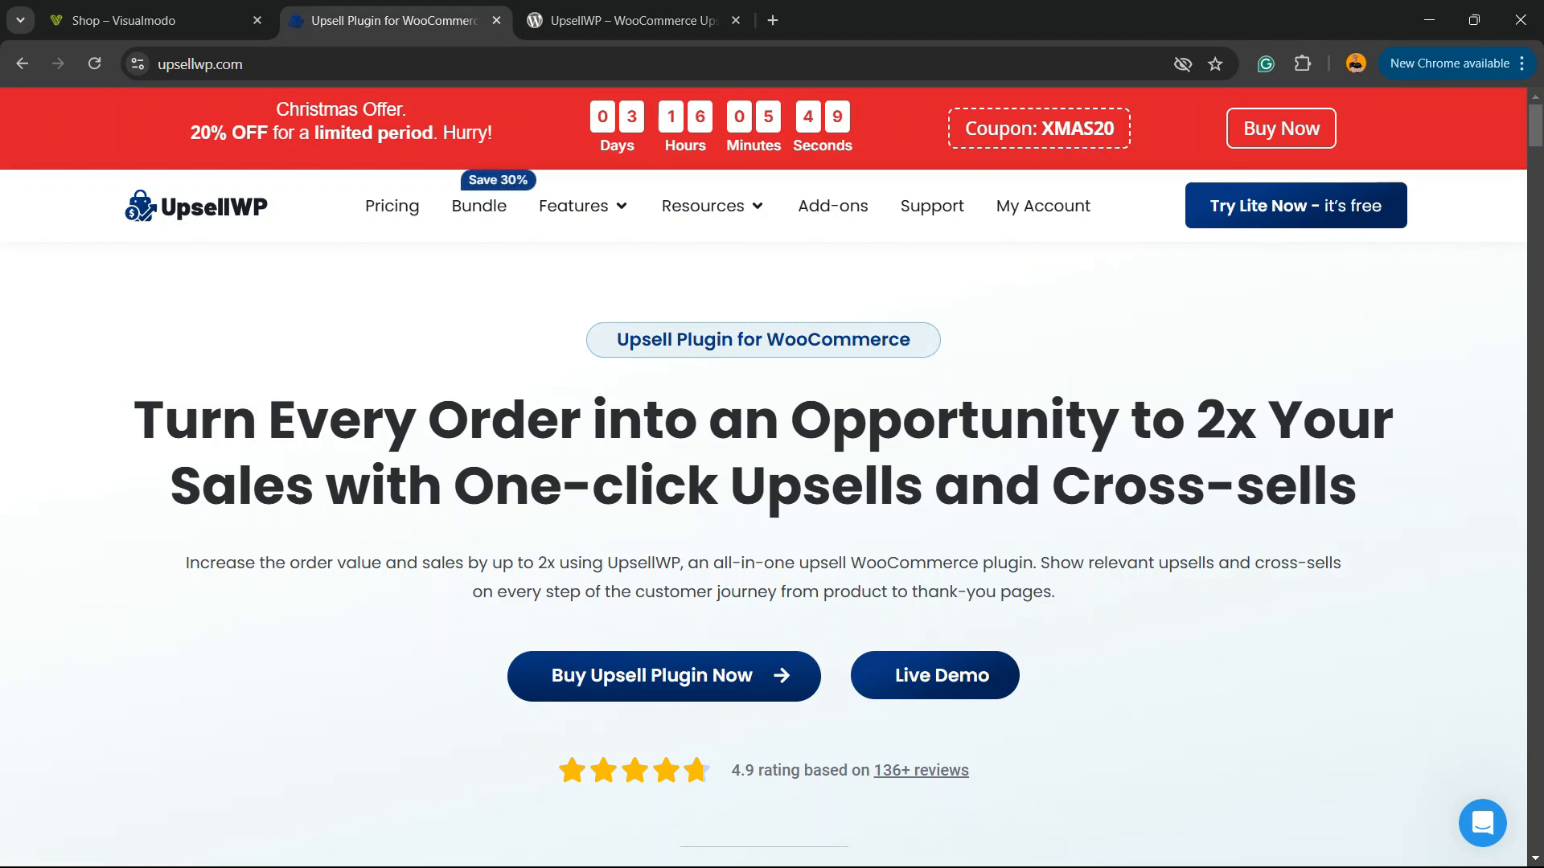
pyautogui.tripleClick(868, 486)
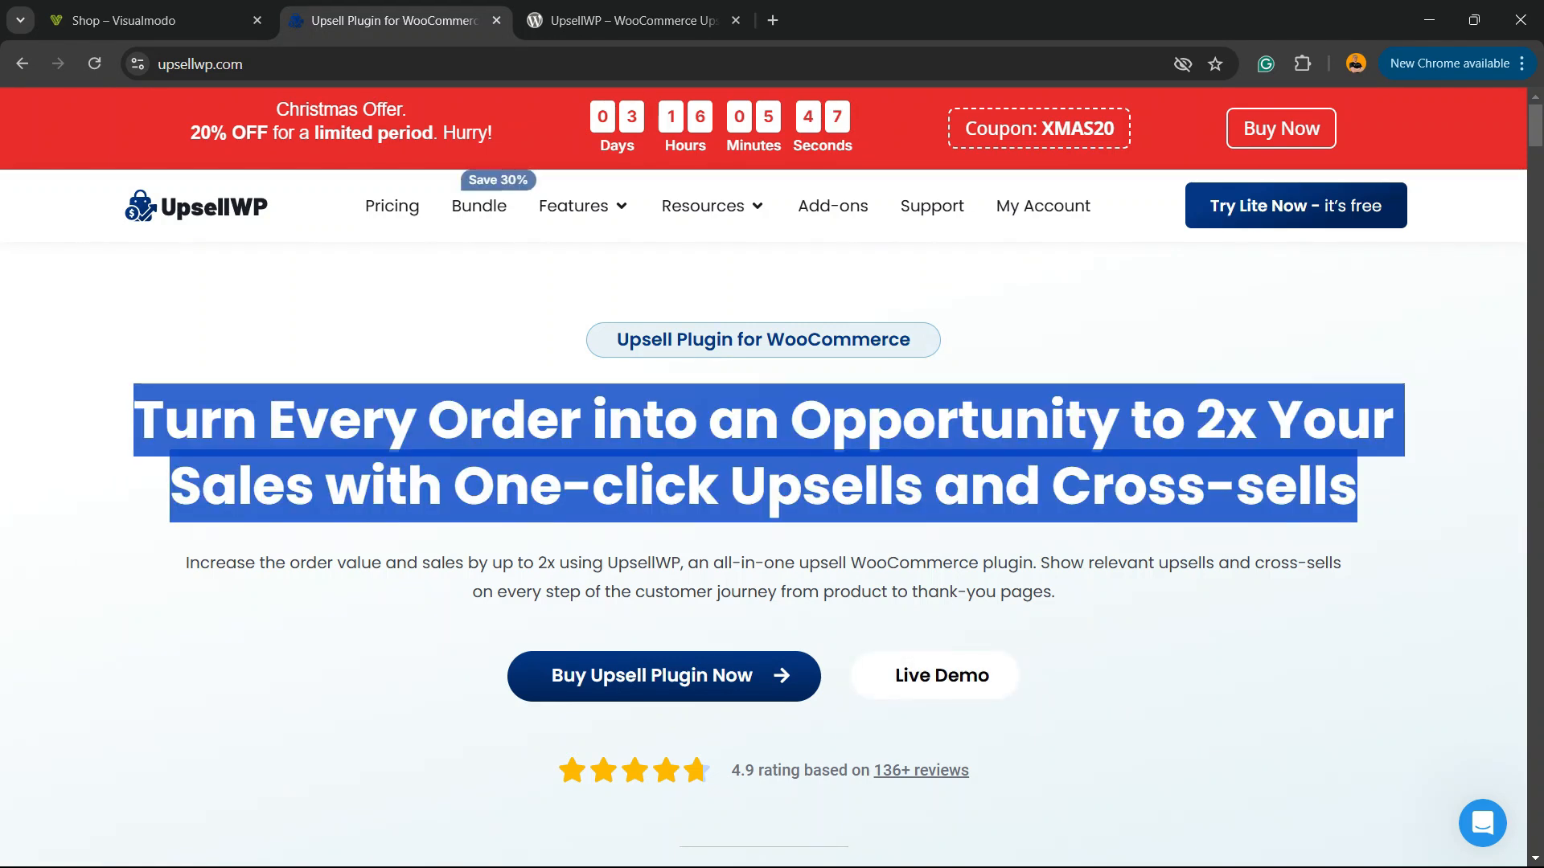
pyautogui.click(868, 486)
# - Copy the name UpsellWP from the plugin's title on its wordpress.org directory page
pyautogui.click(633, 21)
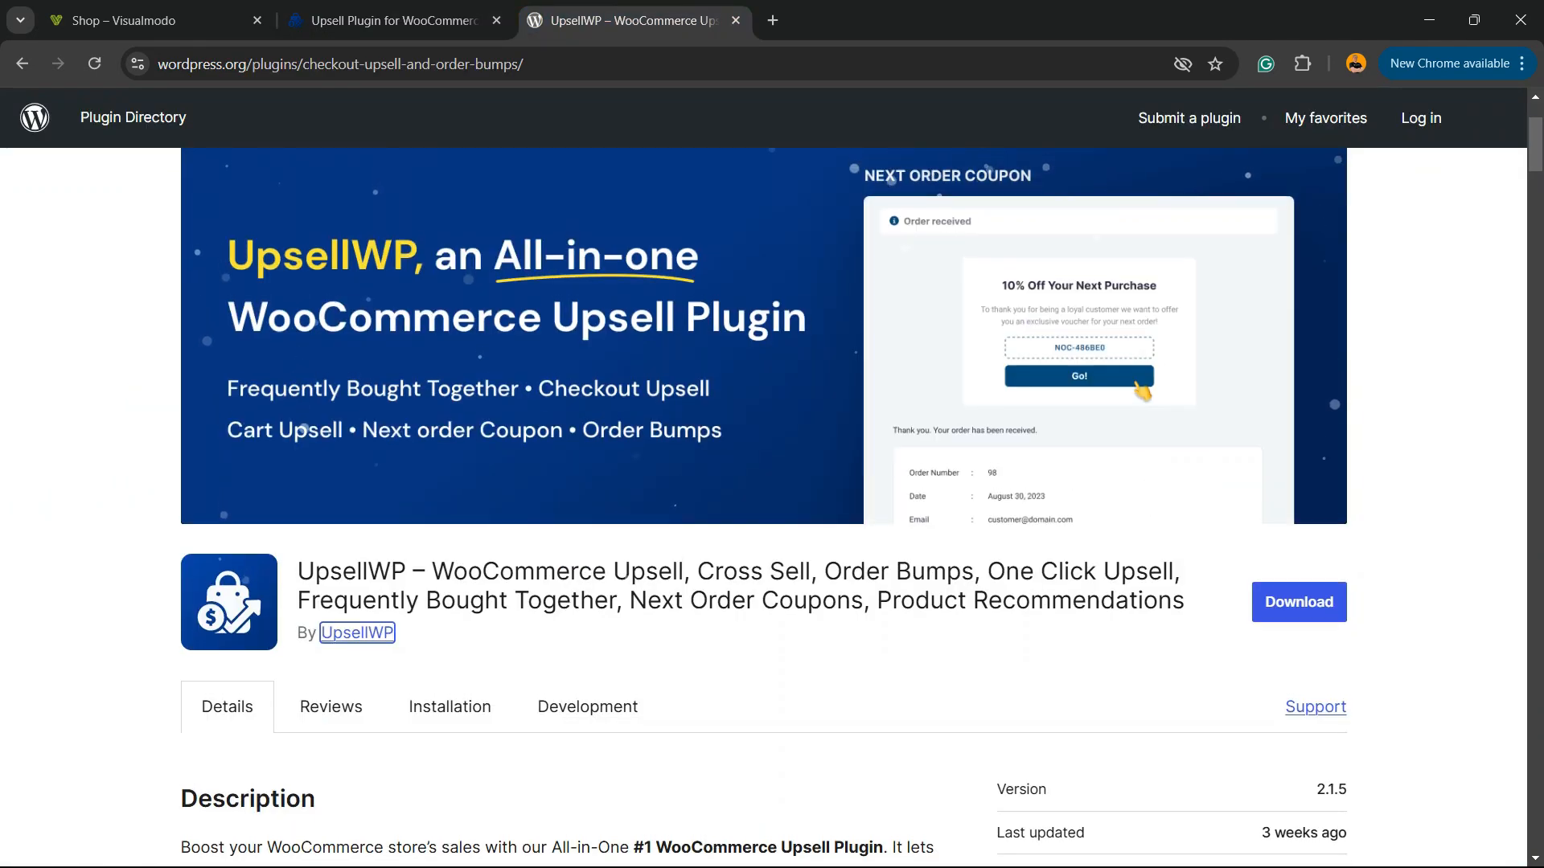
pyautogui.scroll(3, 772, 443)
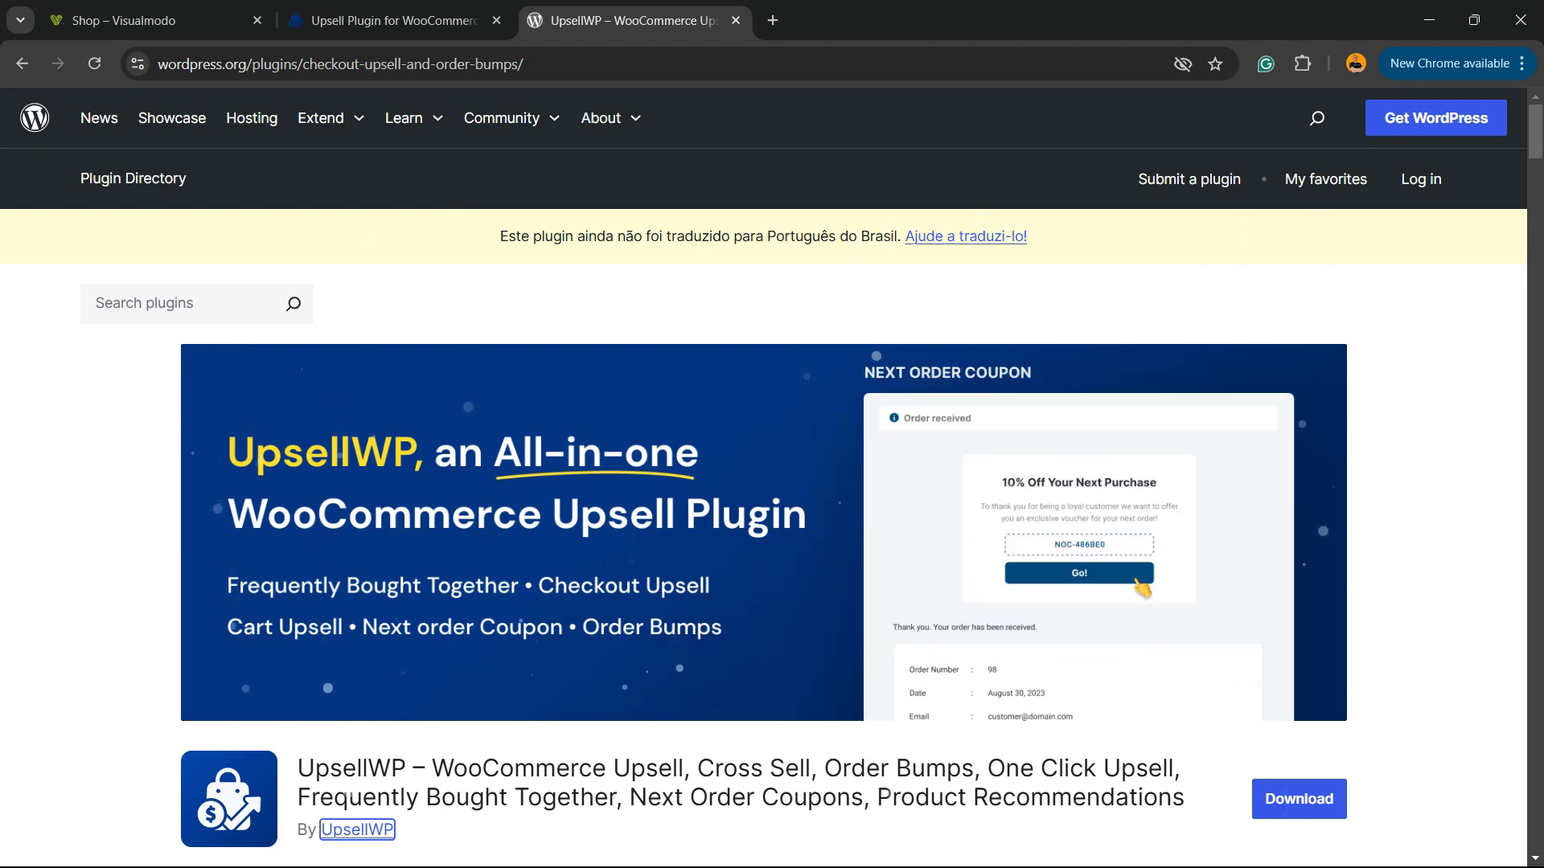
pyautogui.scroll(-3, 348, 798)
pyautogui.doubleClick(352, 567)
pyautogui.hotkey('ctrl', 'c')
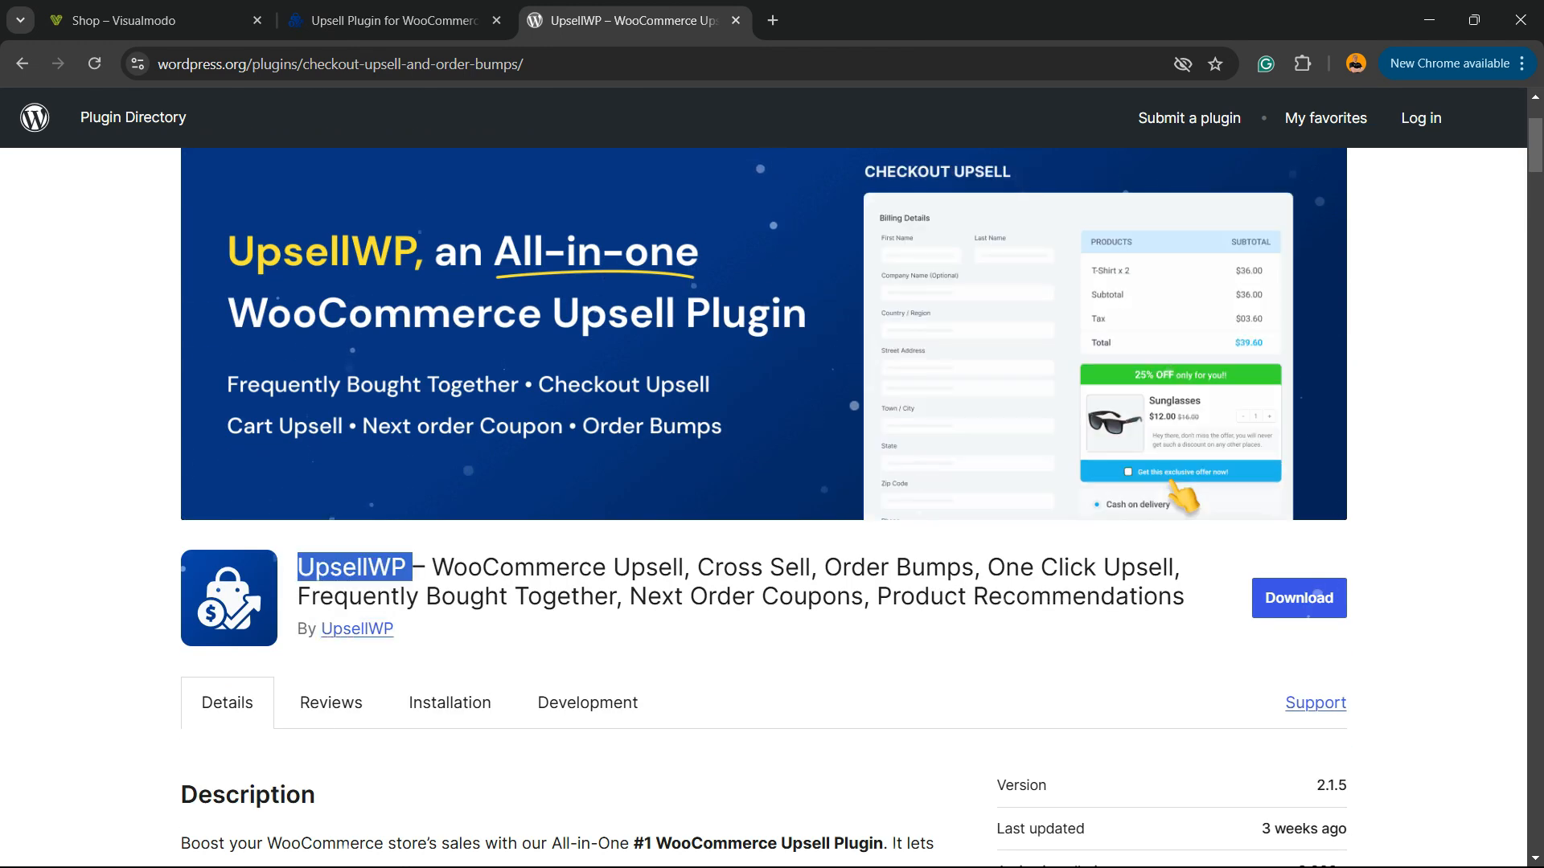
# - Open the store's WordPress dashboard in a separate browser tab and go to the page for adding a new plugin
pyautogui.click(137, 21)
pyautogui.moveTo(125, 109)
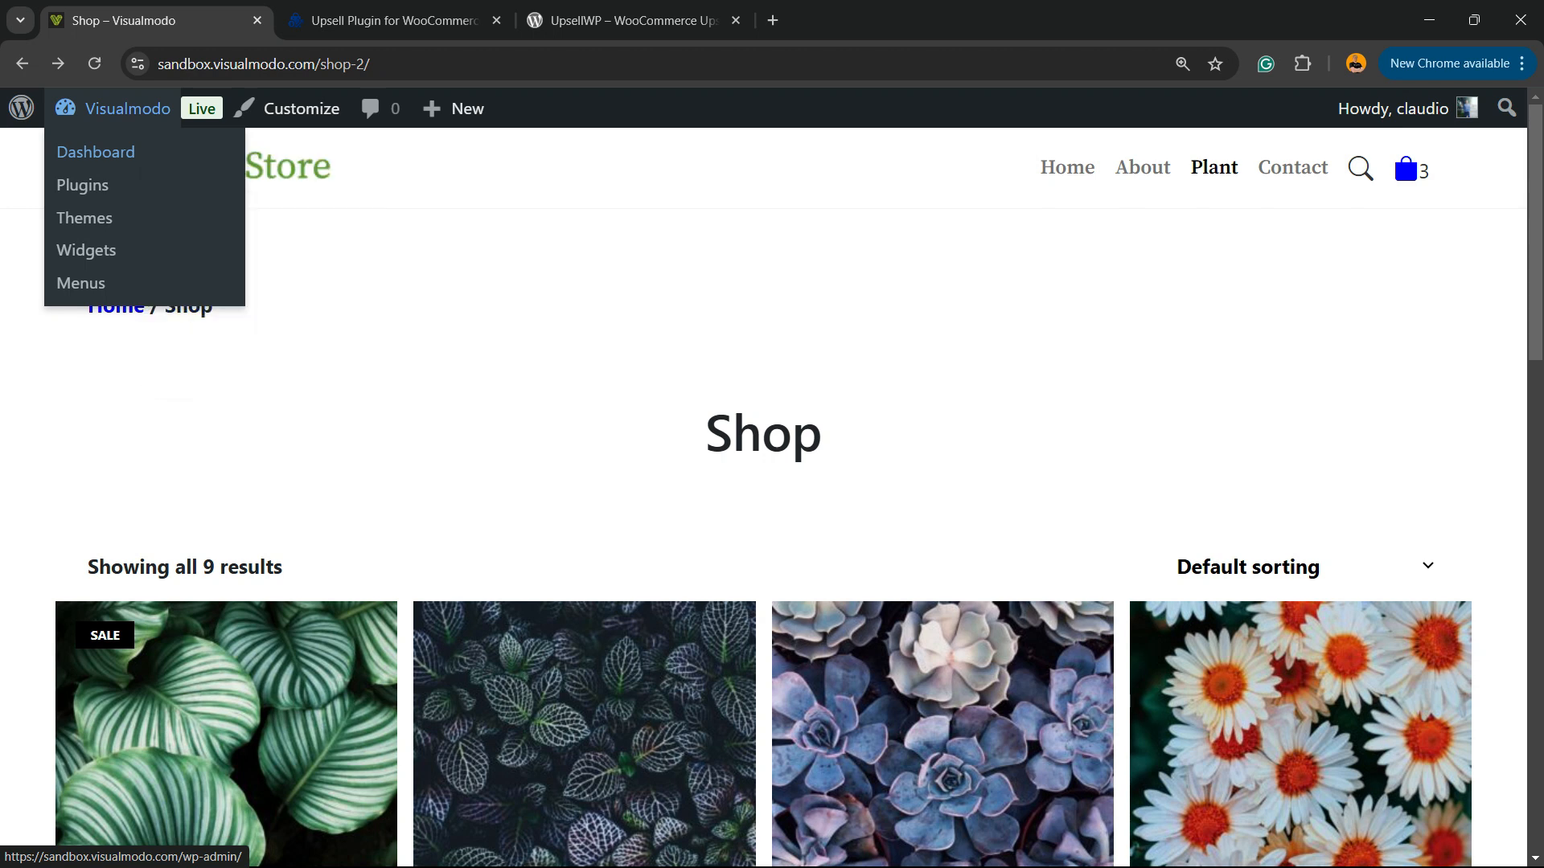
pyautogui.middleClick(96, 152)
pyautogui.click(370, 21)
pyautogui.scroll(-3, 101, 460)
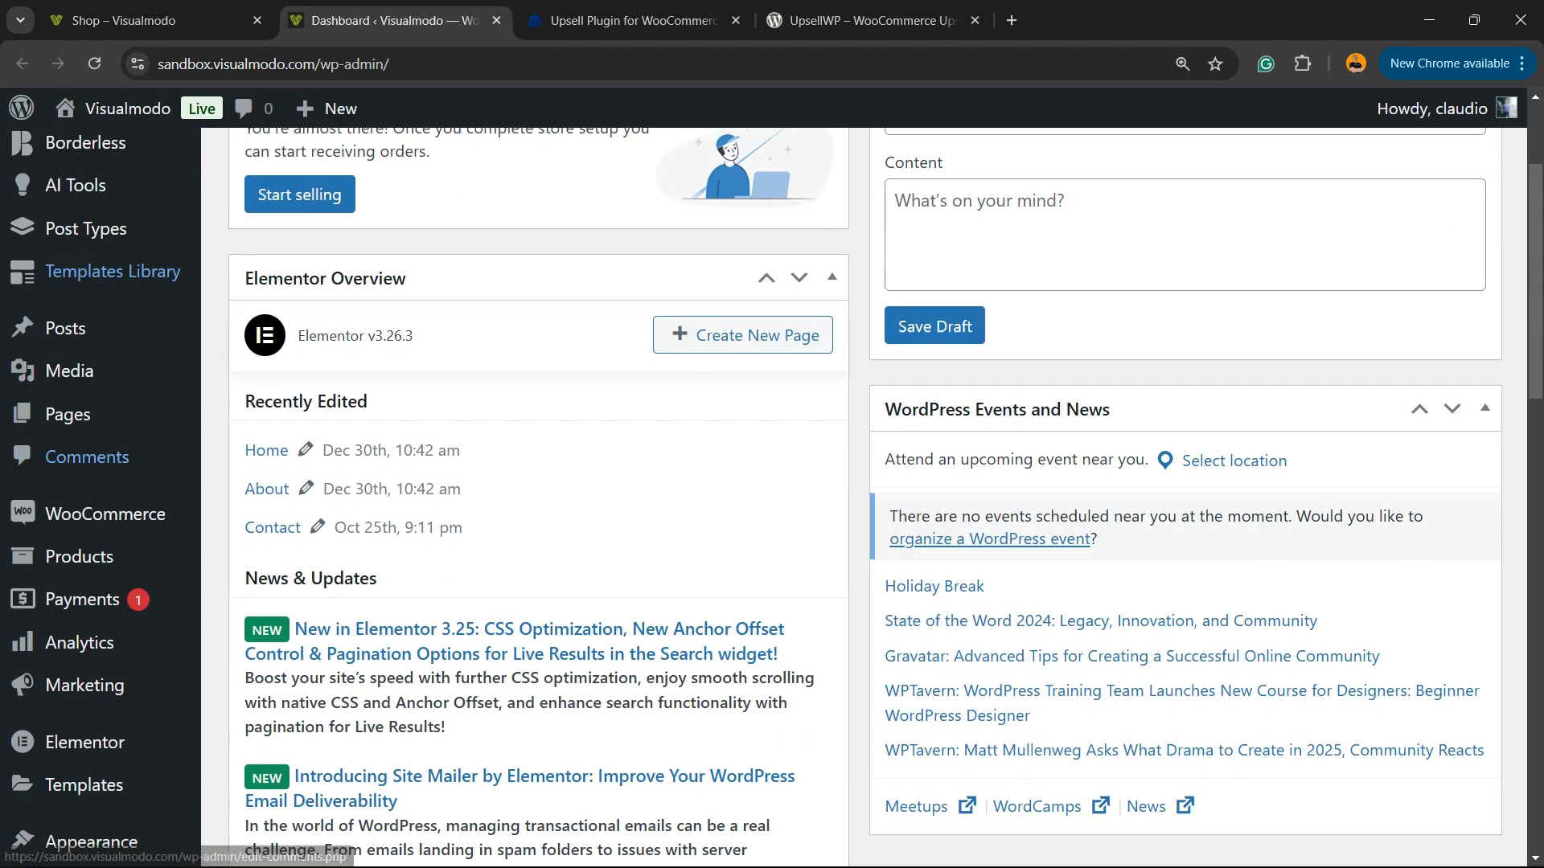
pyautogui.scroll(-3, 86, 457)
pyautogui.moveTo(72, 681)
pyautogui.click(281, 721)
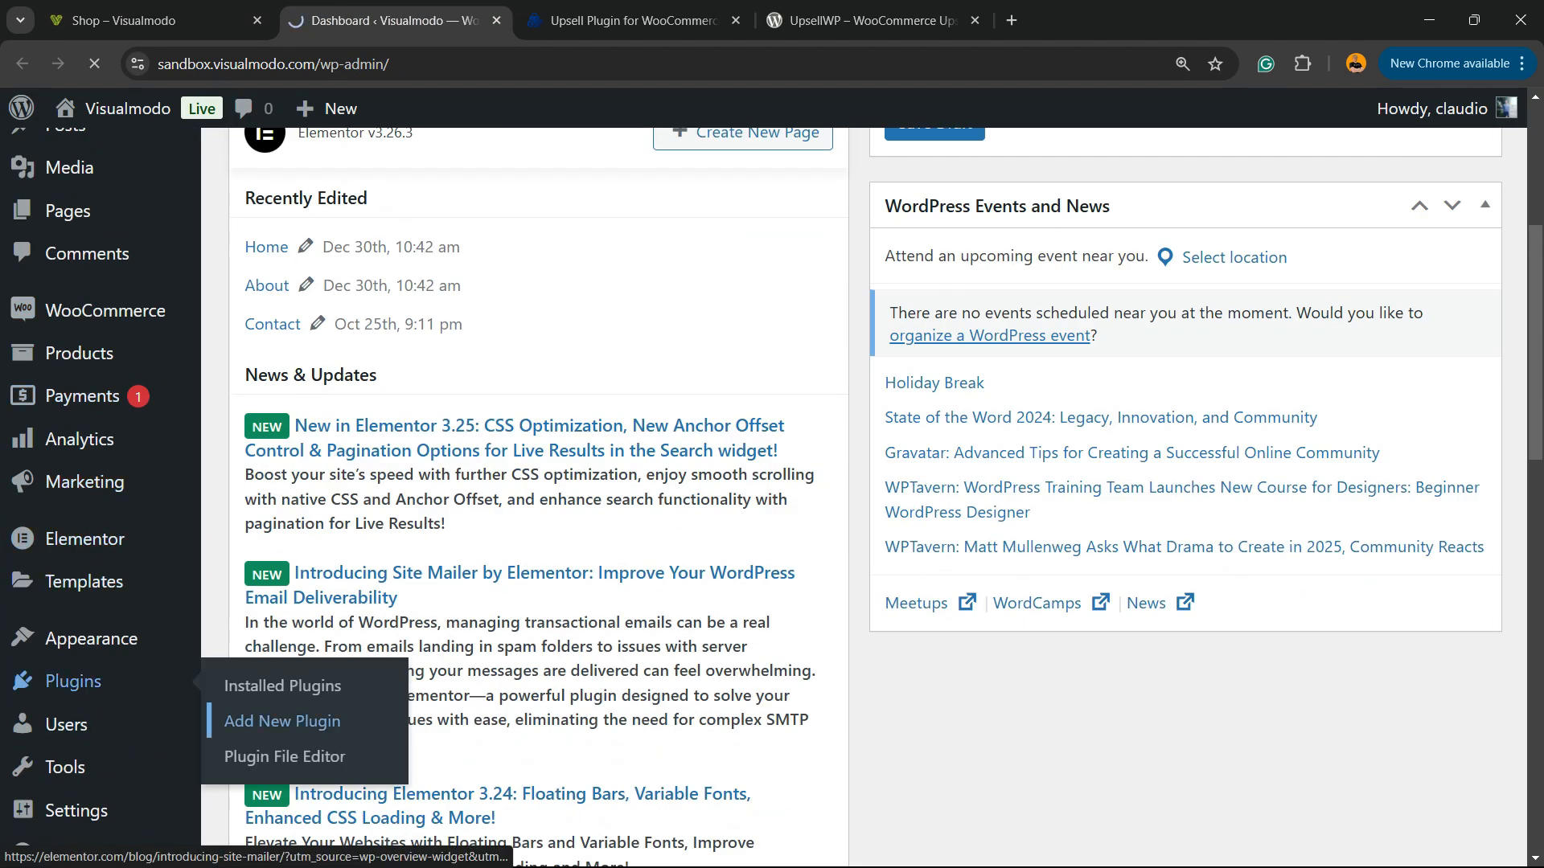
# - Search the plugin directory for UpsellWP and reduce the page zoom to 110%
pyautogui.scroll(5, 531, 585)
pyautogui.click(1190, 243)
pyautogui.hotkey('ctrl', 'v')
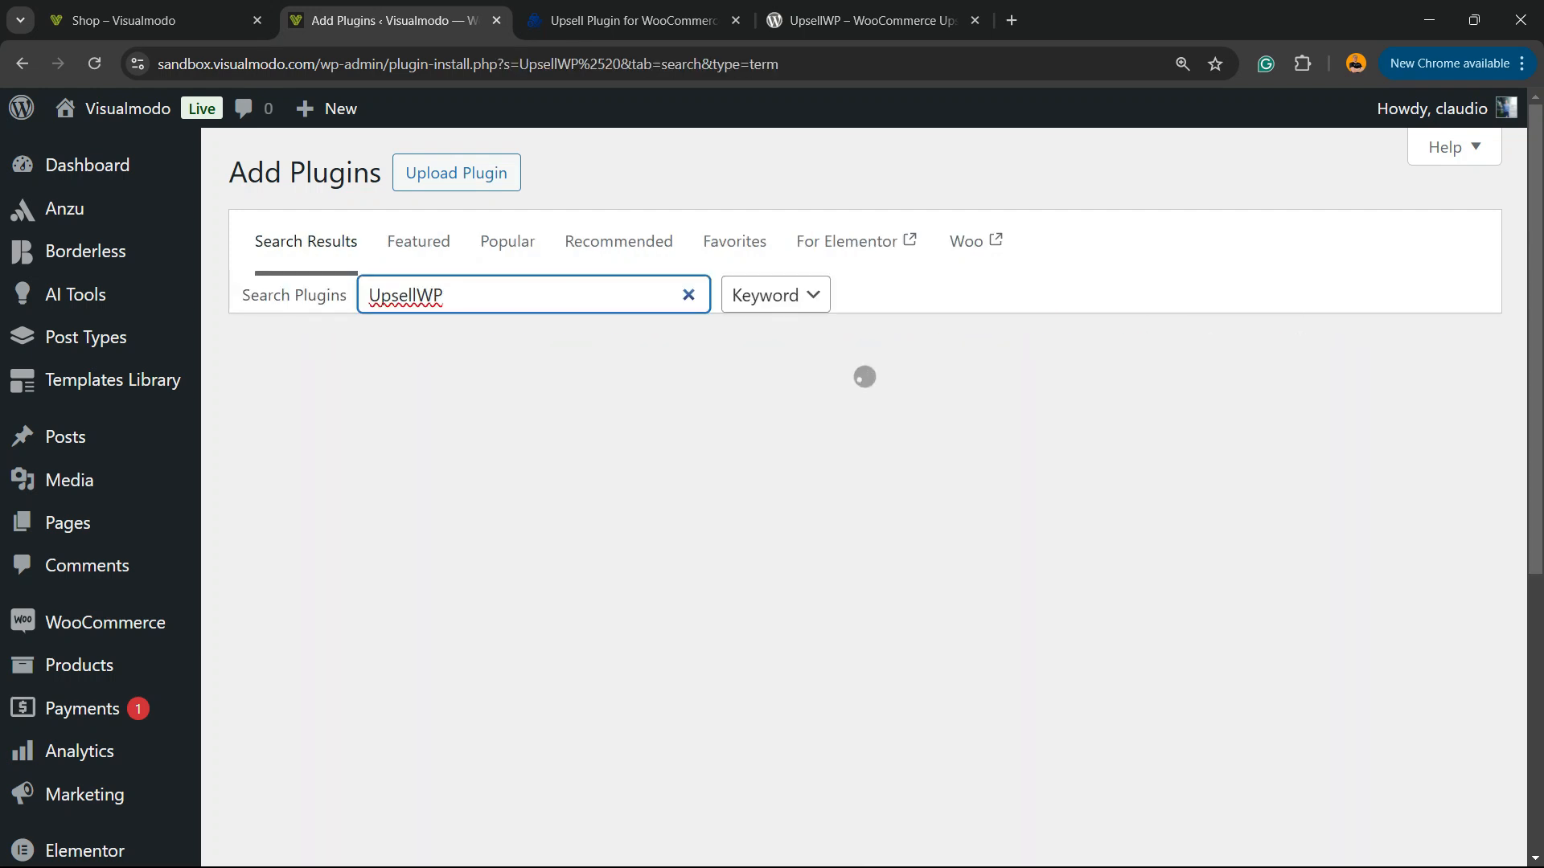
pyautogui.hotkey('ctrl', '-')
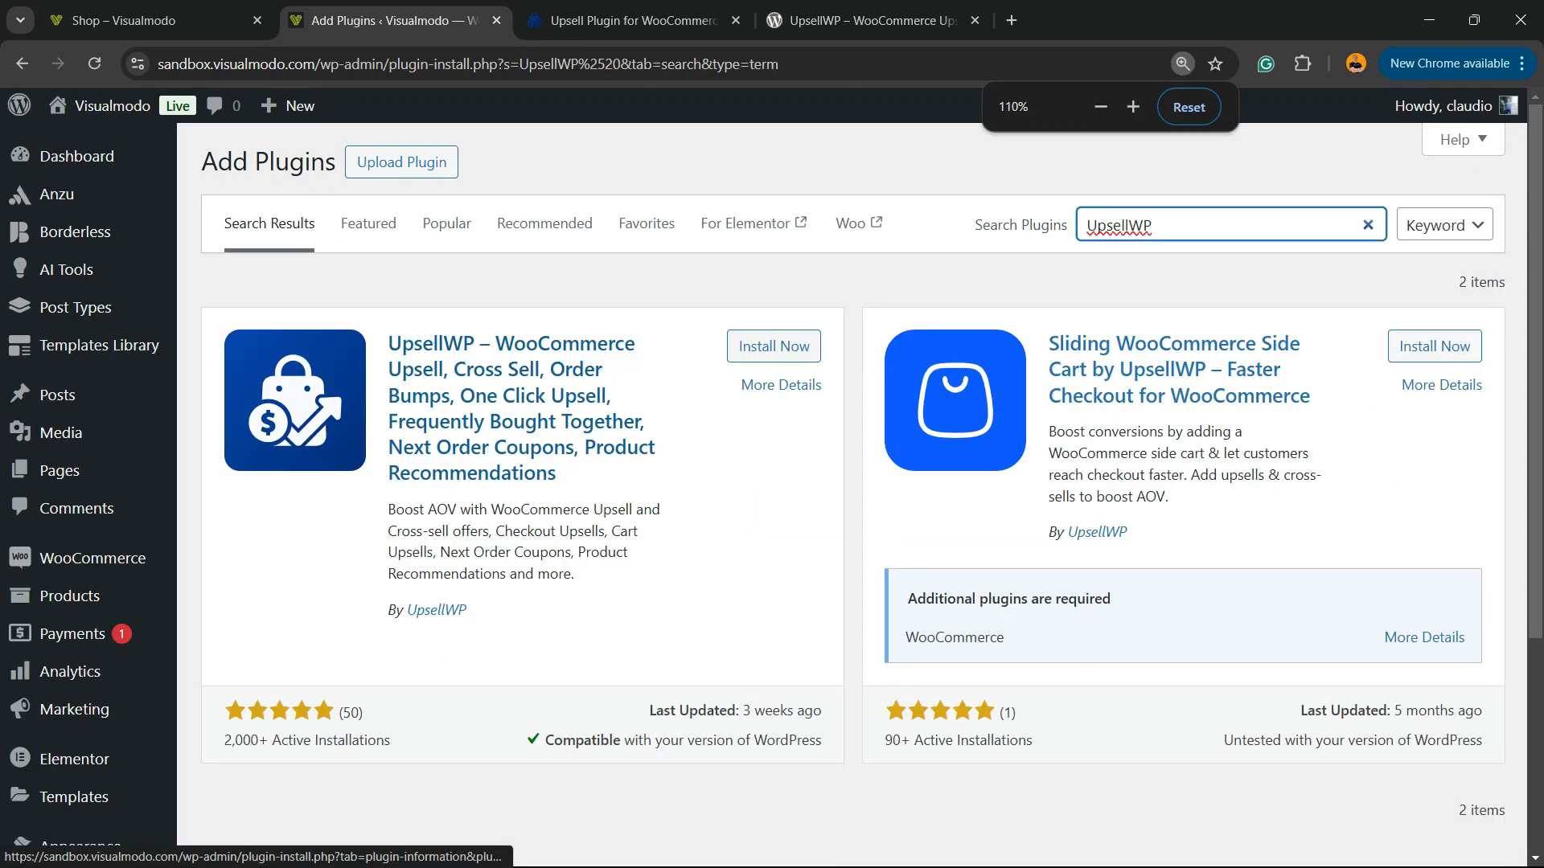
pyautogui.click(568, 468)
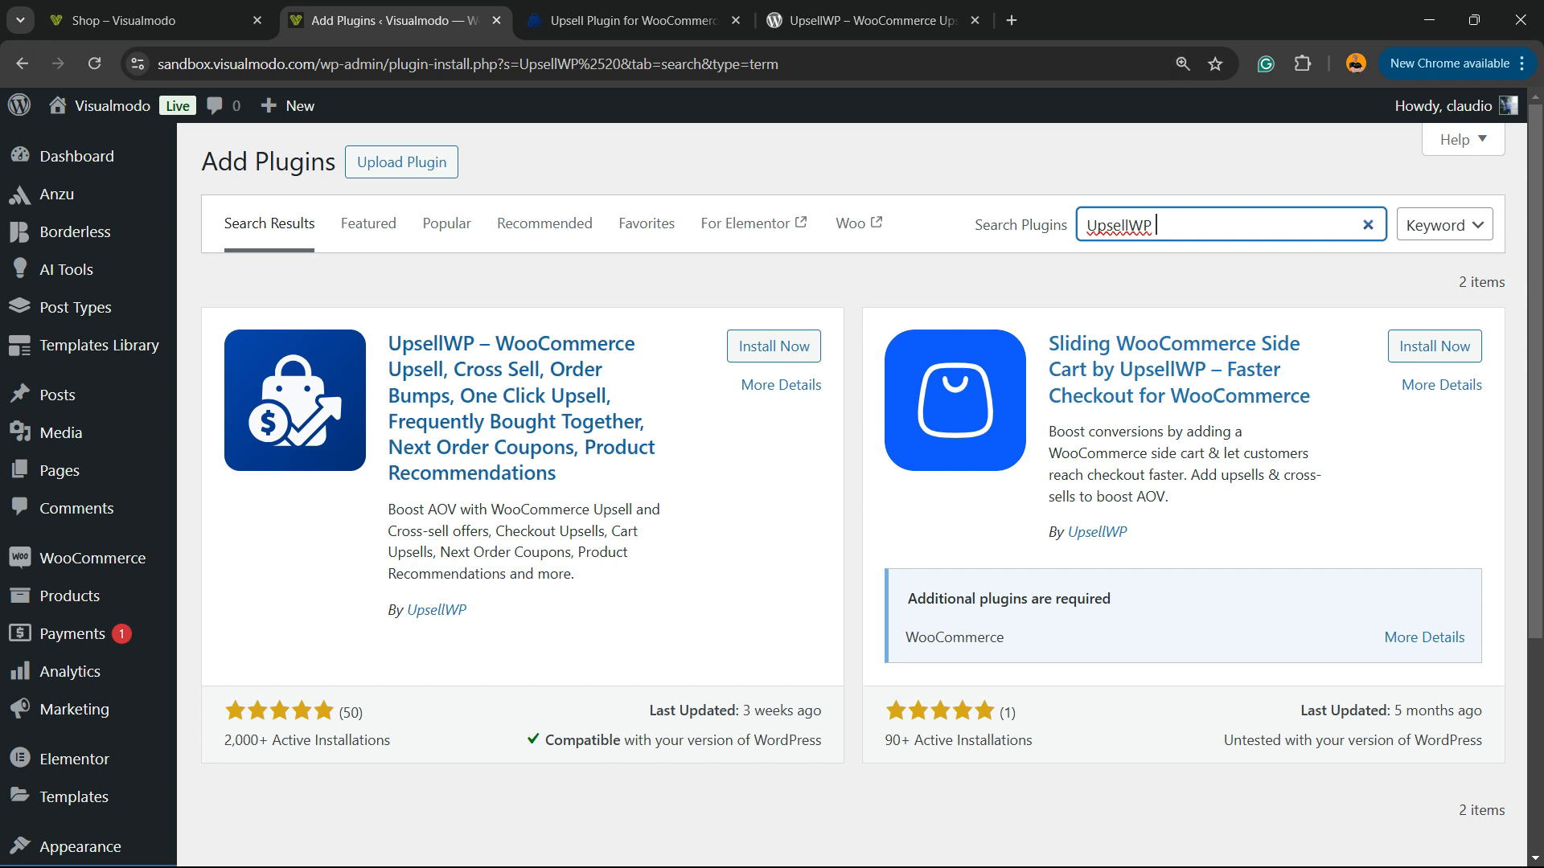
pyautogui.moveTo(388, 343); pyautogui.dragTo(513, 344)
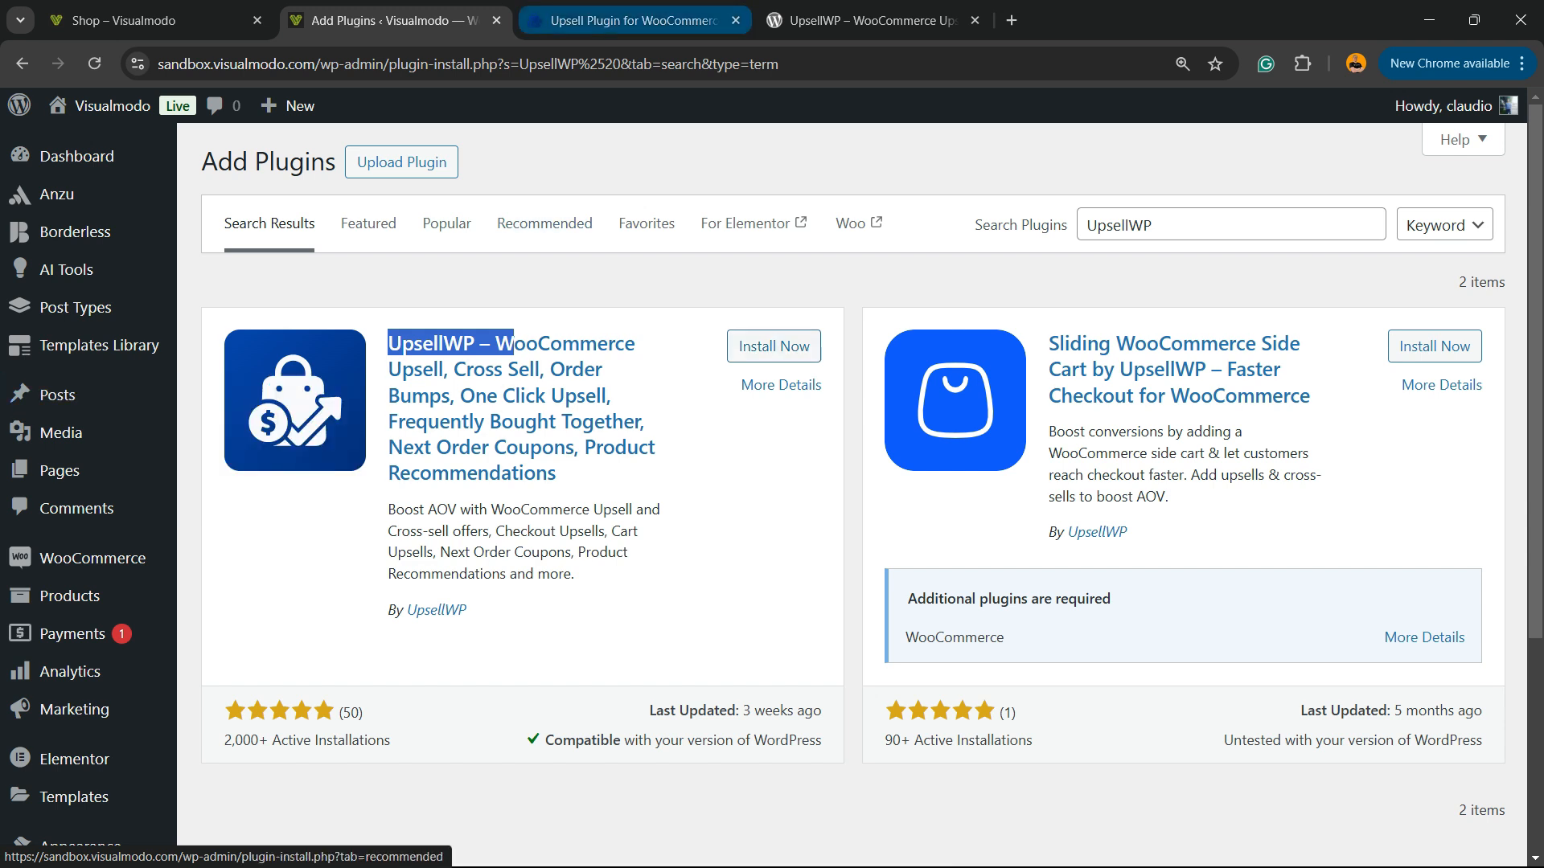
# - Open the pricing page on the UpsellWP website and review the Starter, Professional and Agency plans
pyautogui.click(631, 20)
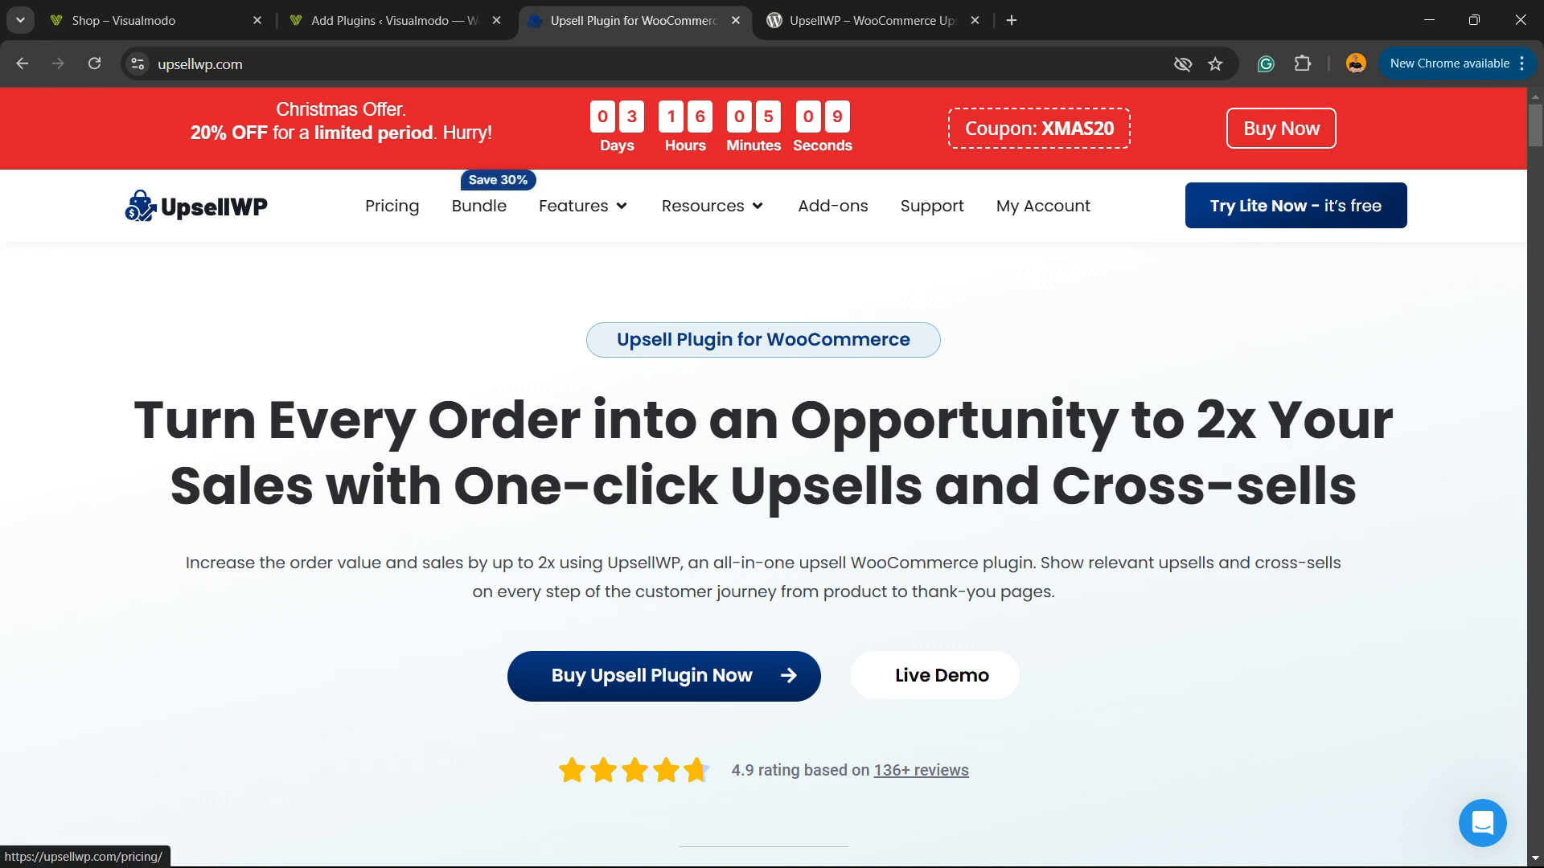
pyautogui.click(391, 207)
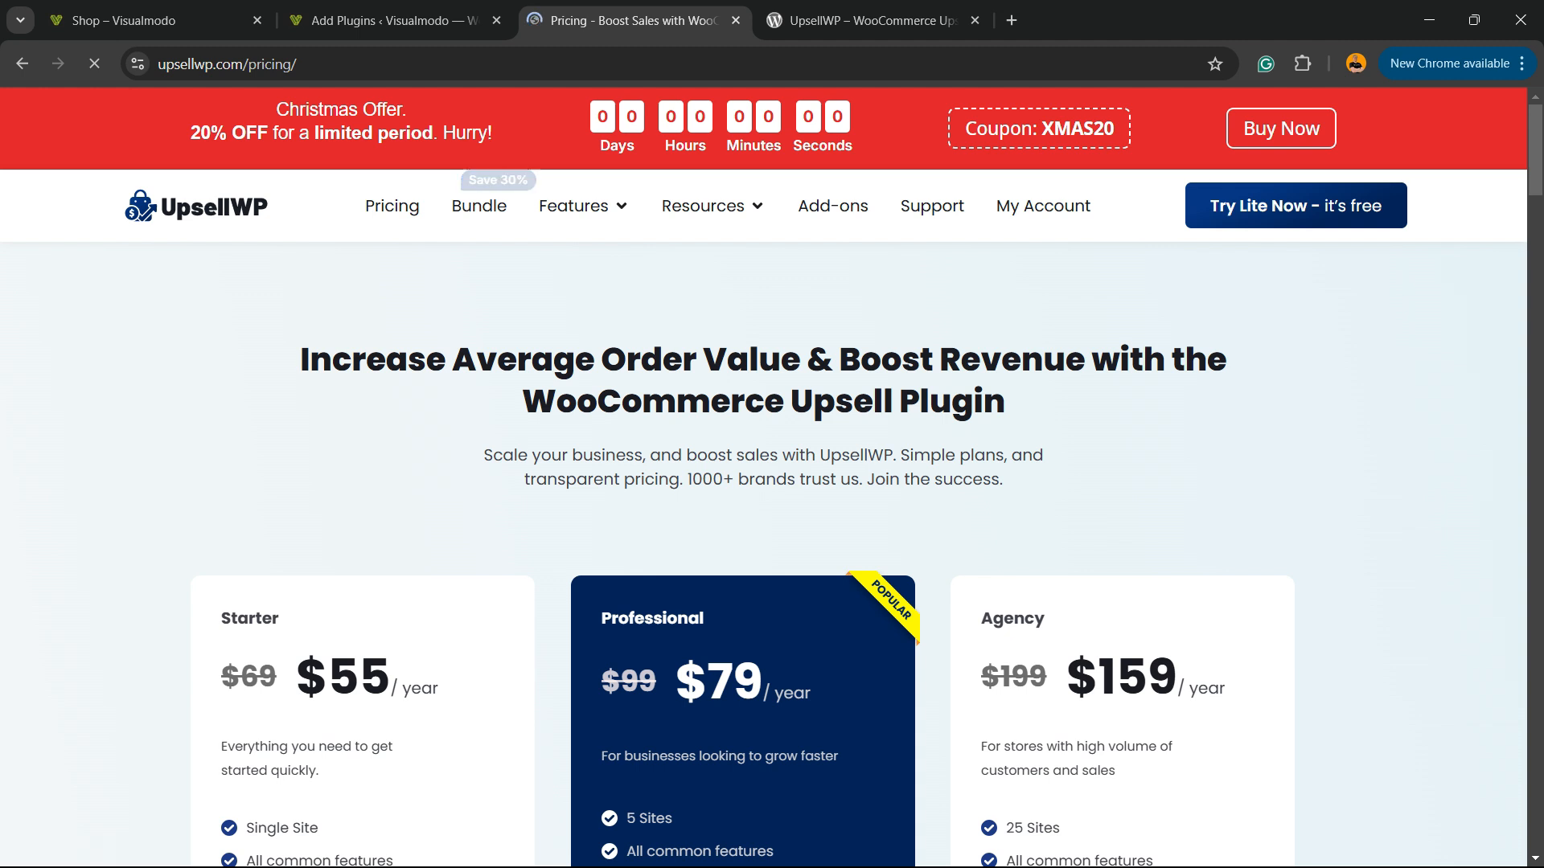
pyautogui.scroll(-8, 378, 362)
pyautogui.scroll(4, 378, 362)
pyautogui.scroll(4, 764, 515)
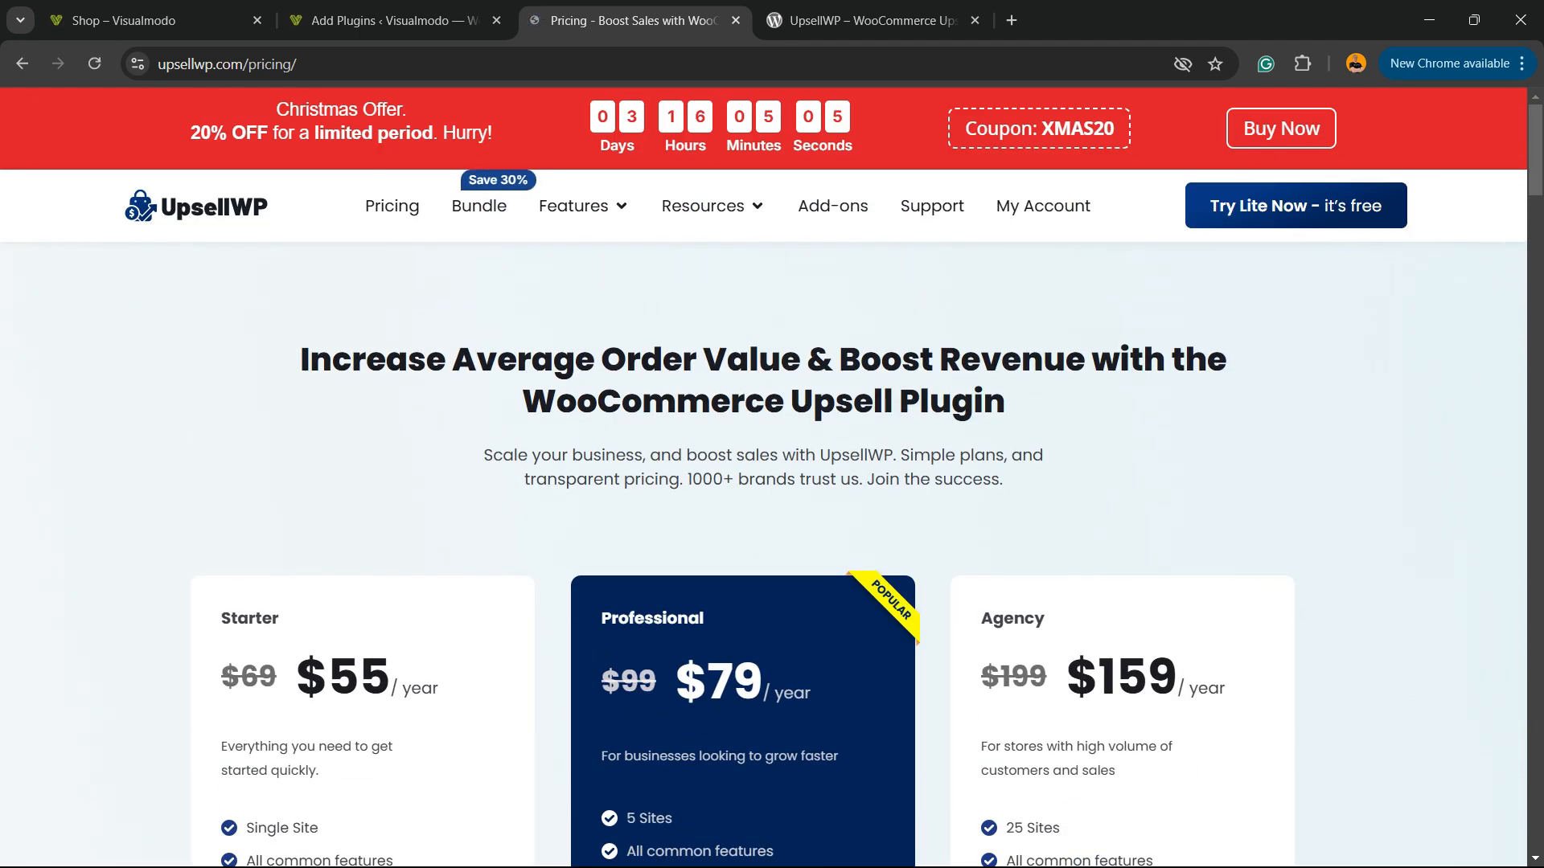
pyautogui.scroll(-2, 764, 514)
pyautogui.scroll(2, 764, 515)
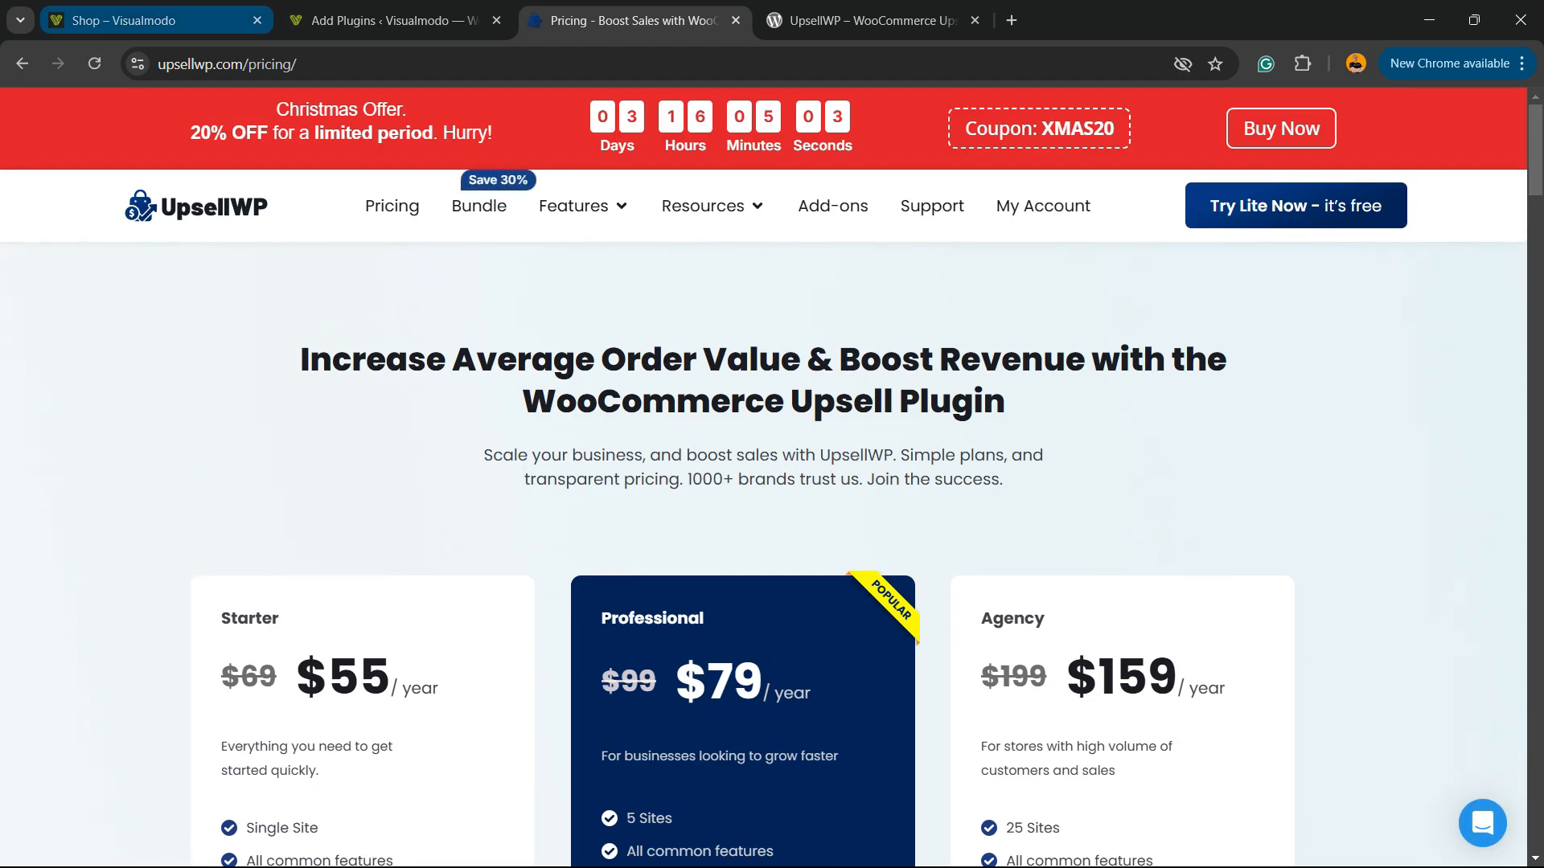
# - Upload the plugin file upsellwp-pro-2.1.5.zip from the Downloads folder to the store's WordPress site and install it
pyautogui.click(144, 20)
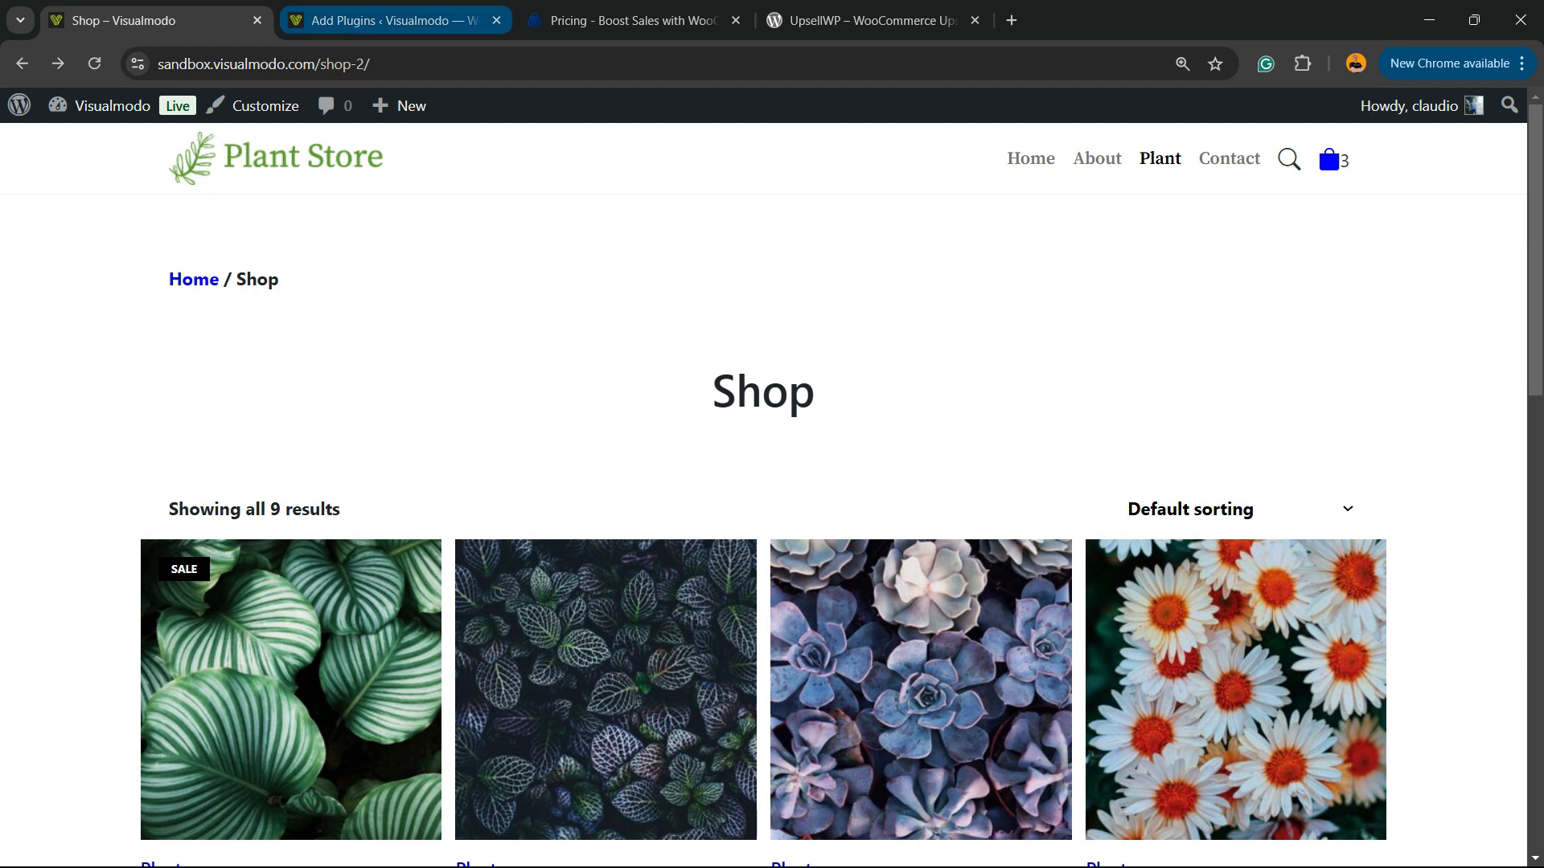
pyautogui.click(619, 20)
pyautogui.click(394, 21)
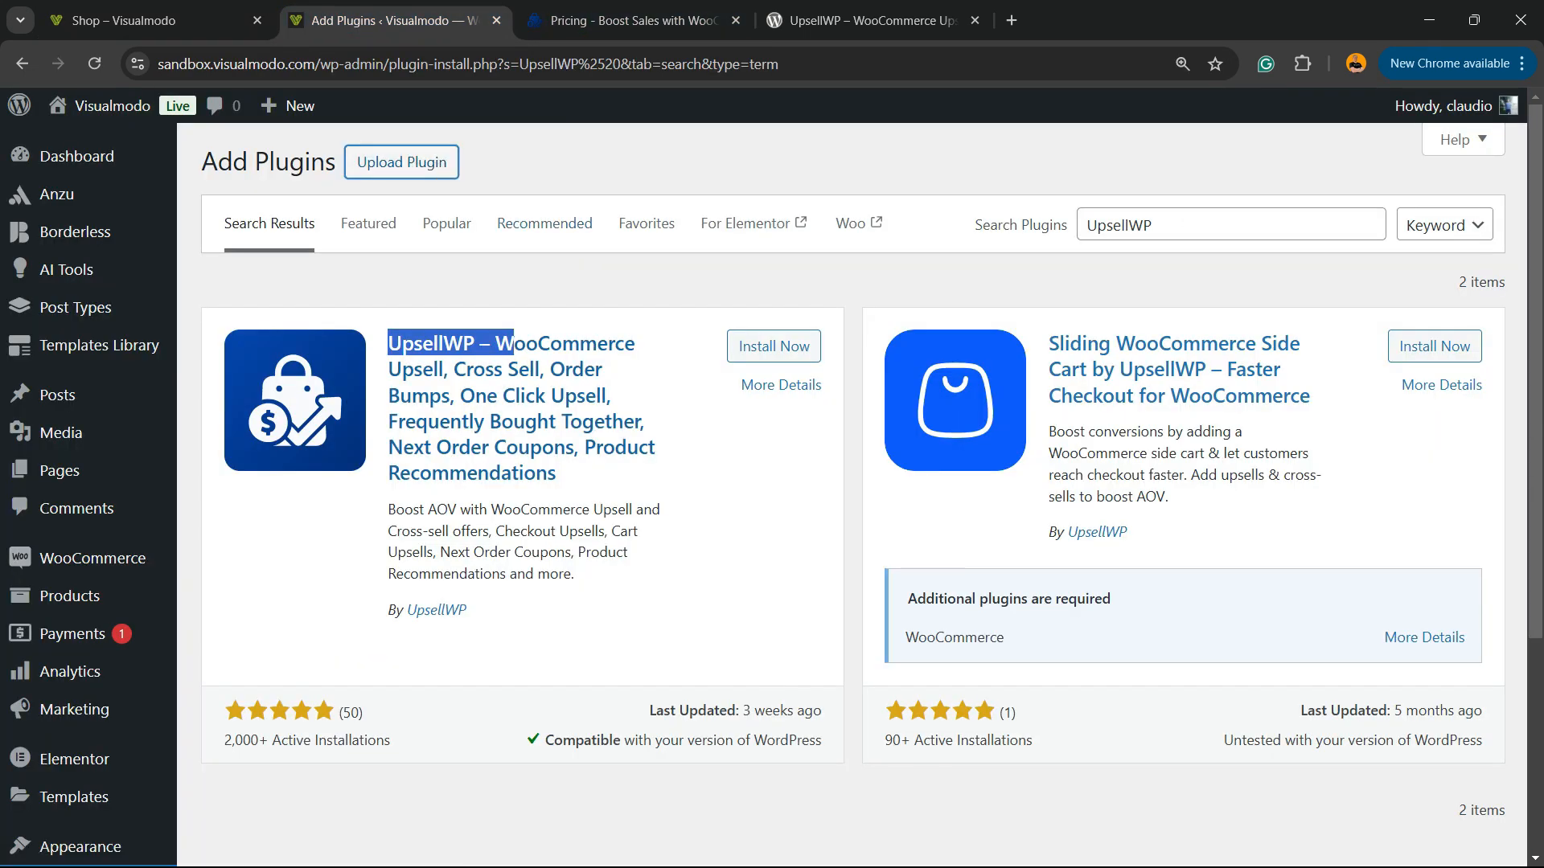
pyautogui.scroll(-2, 76, 508)
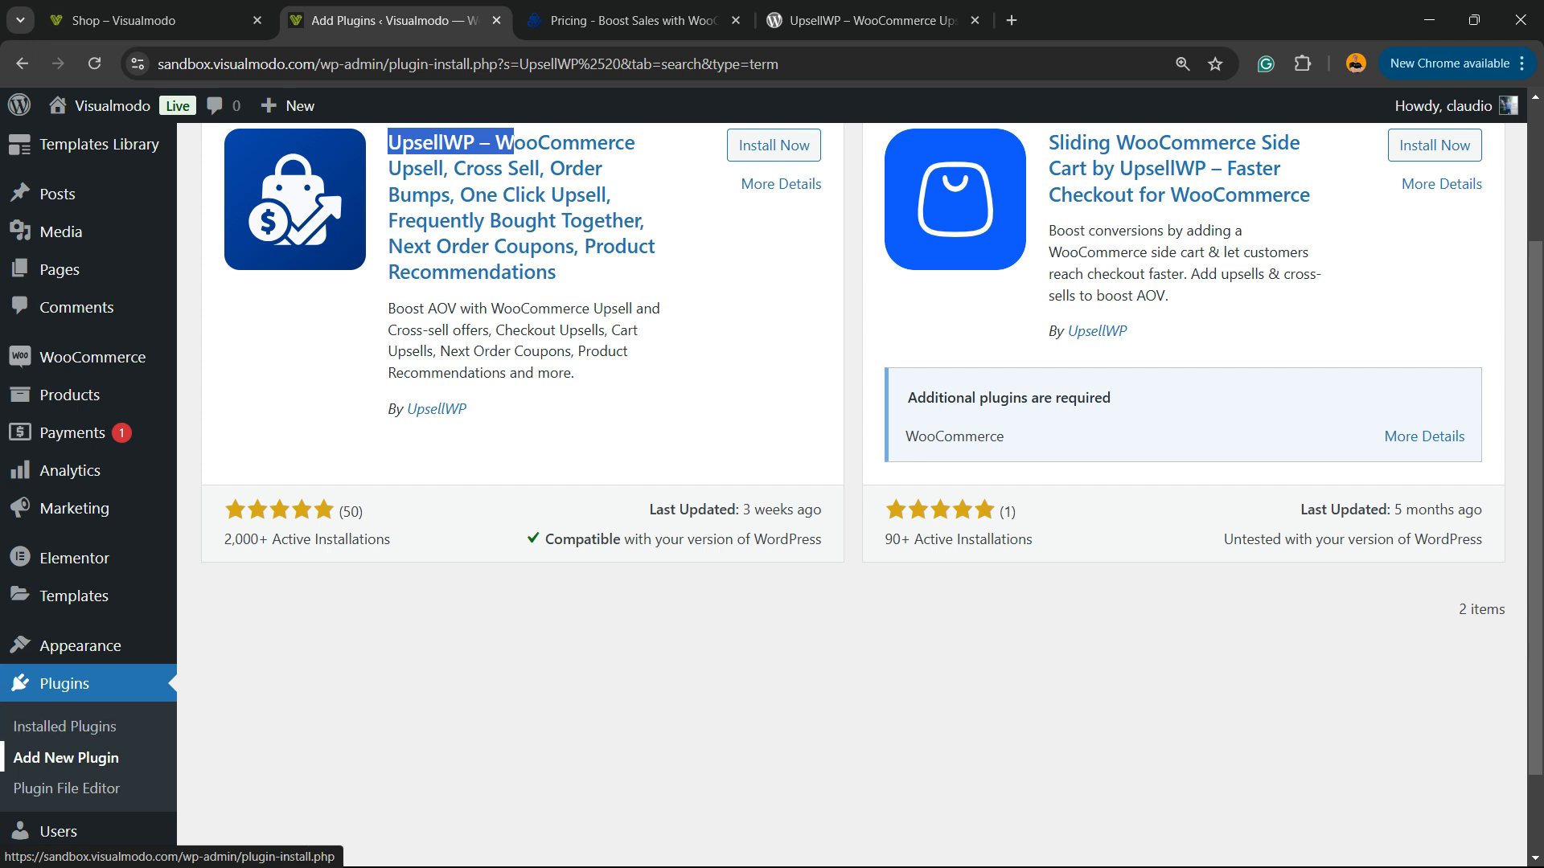
pyautogui.scroll(6, 852, 482)
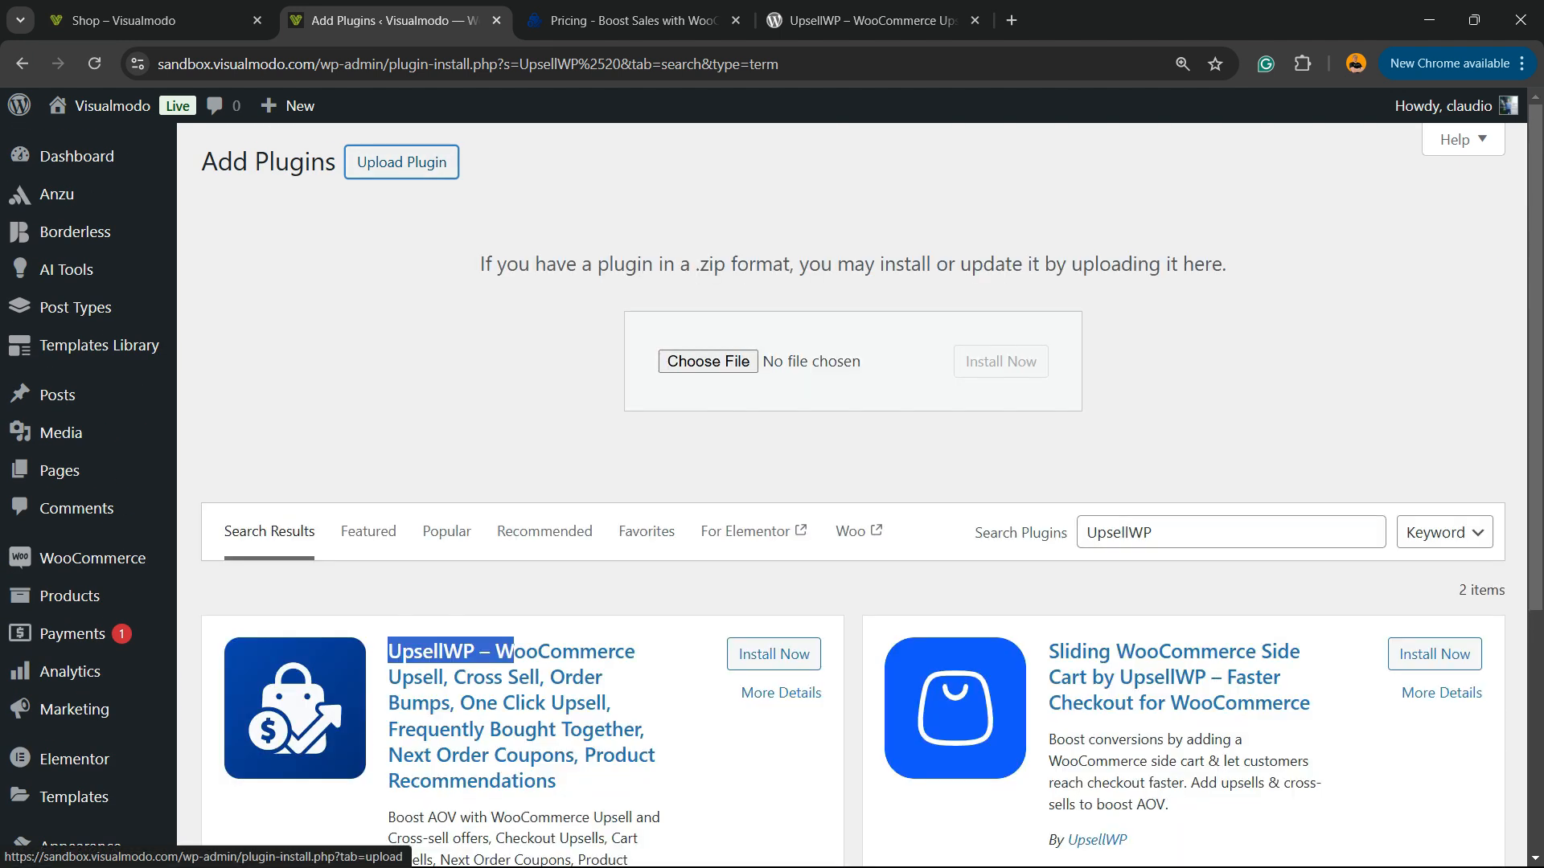
pyautogui.click(709, 362)
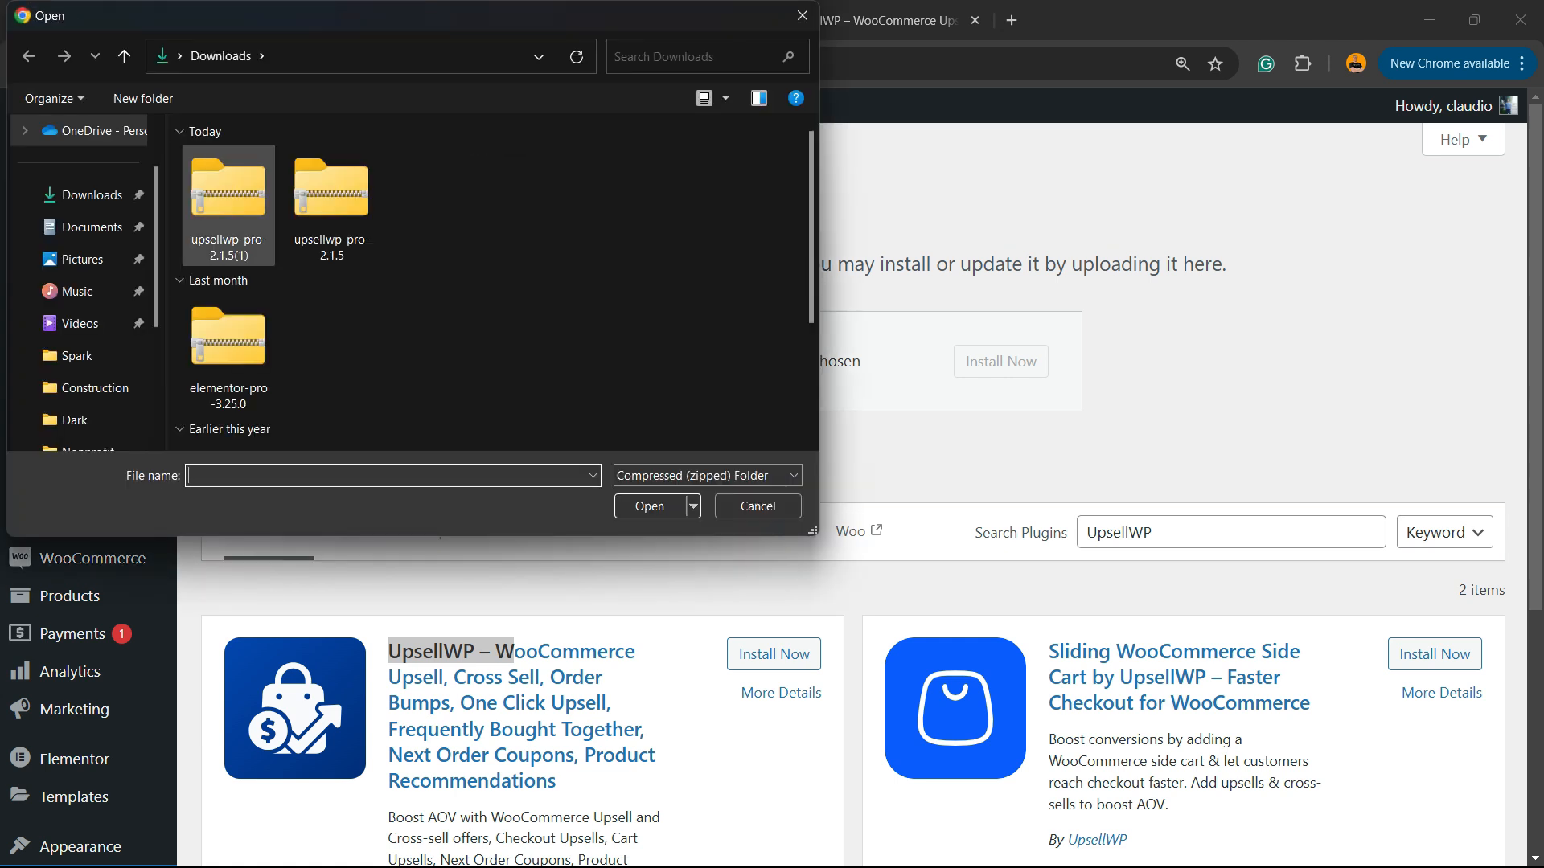
pyautogui.click(331, 206)
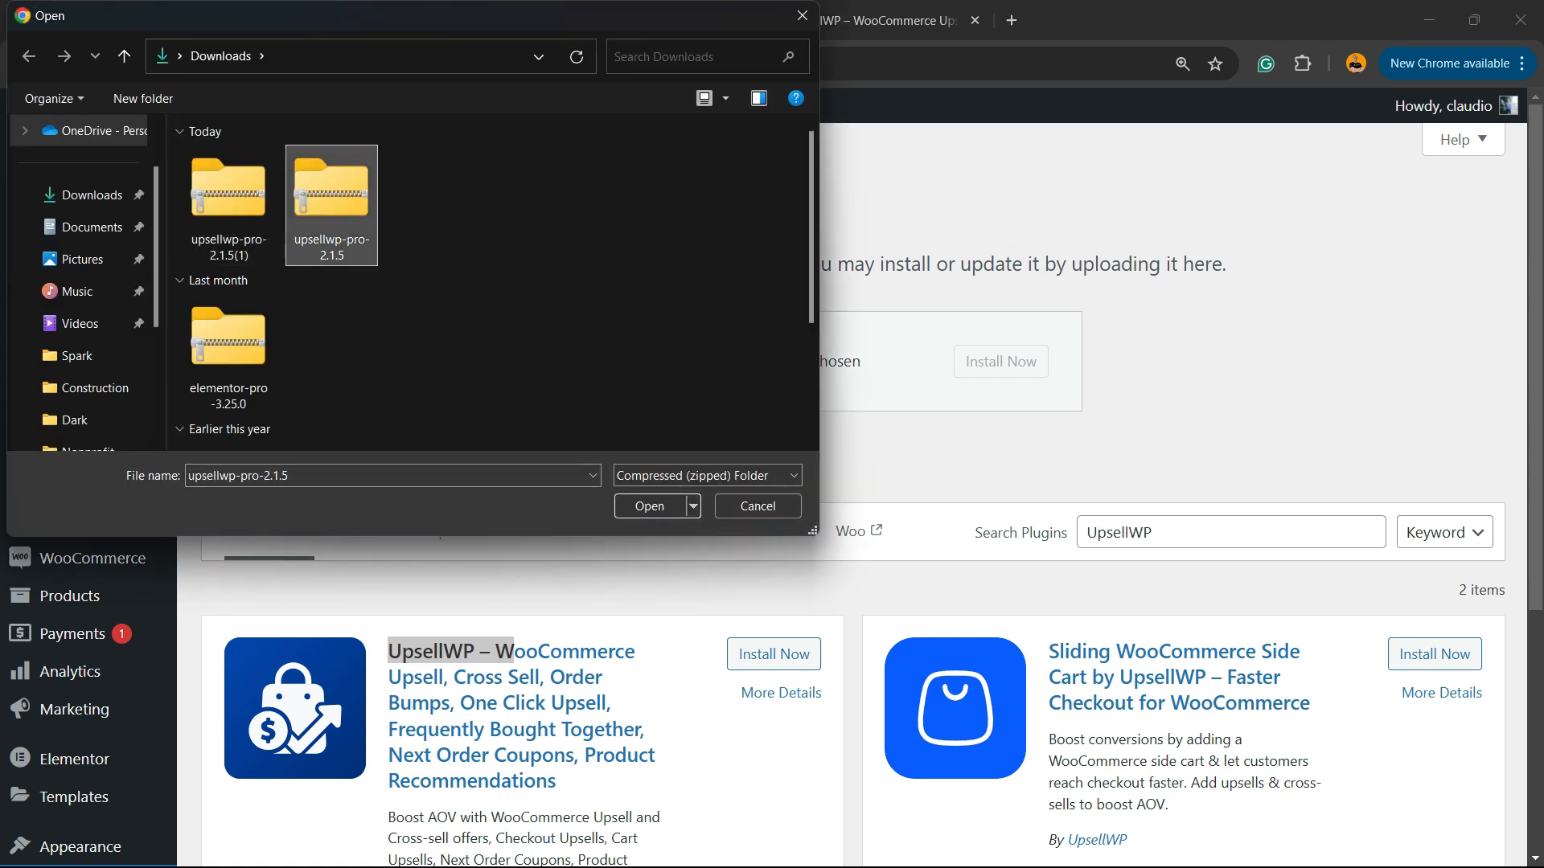
pyautogui.click(650, 506)
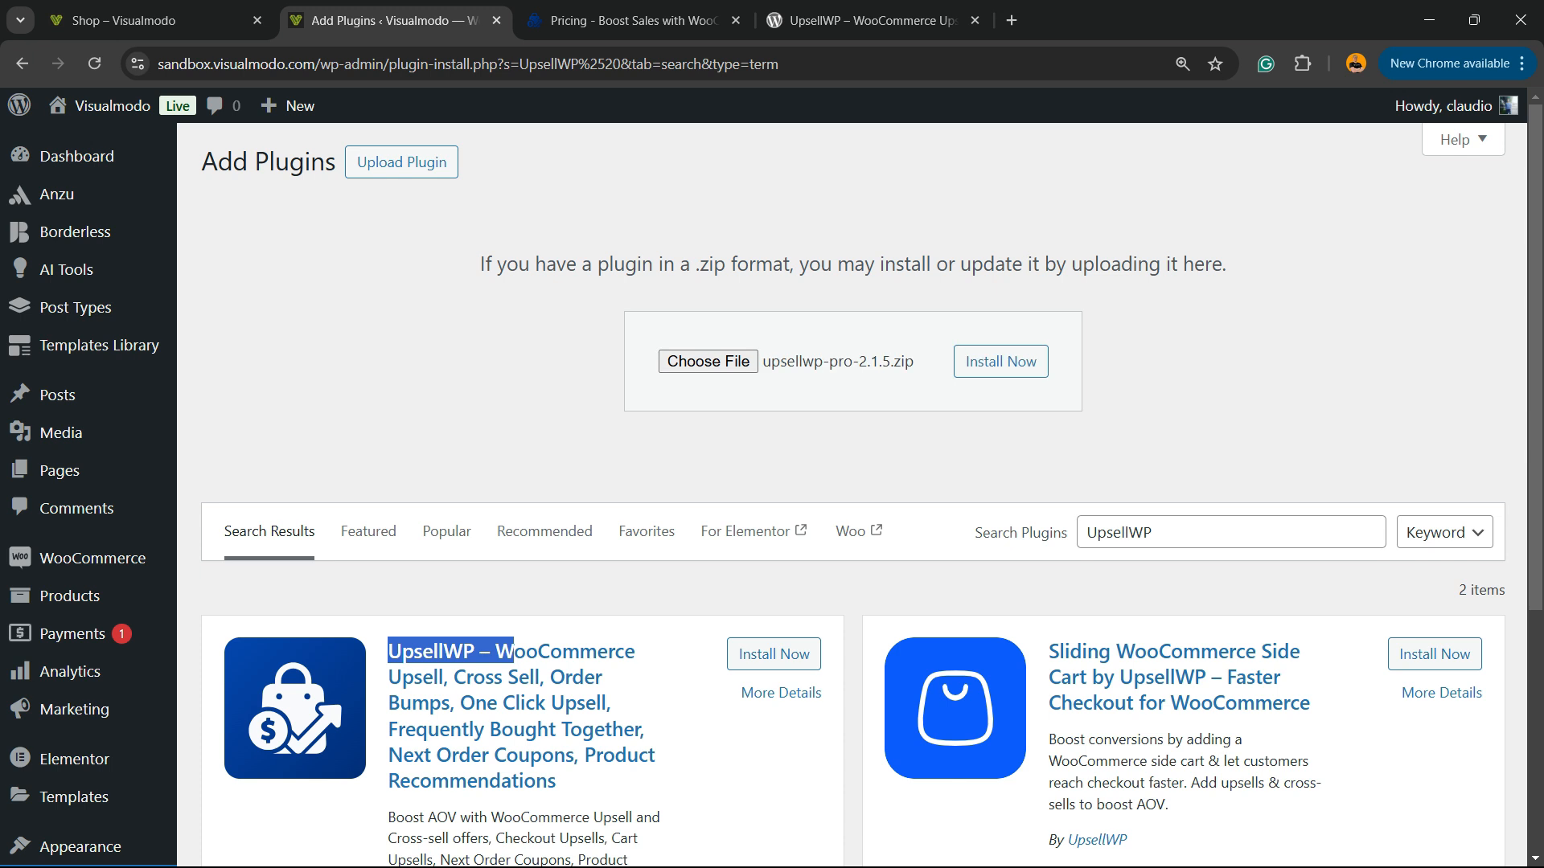
pyautogui.click(1001, 362)
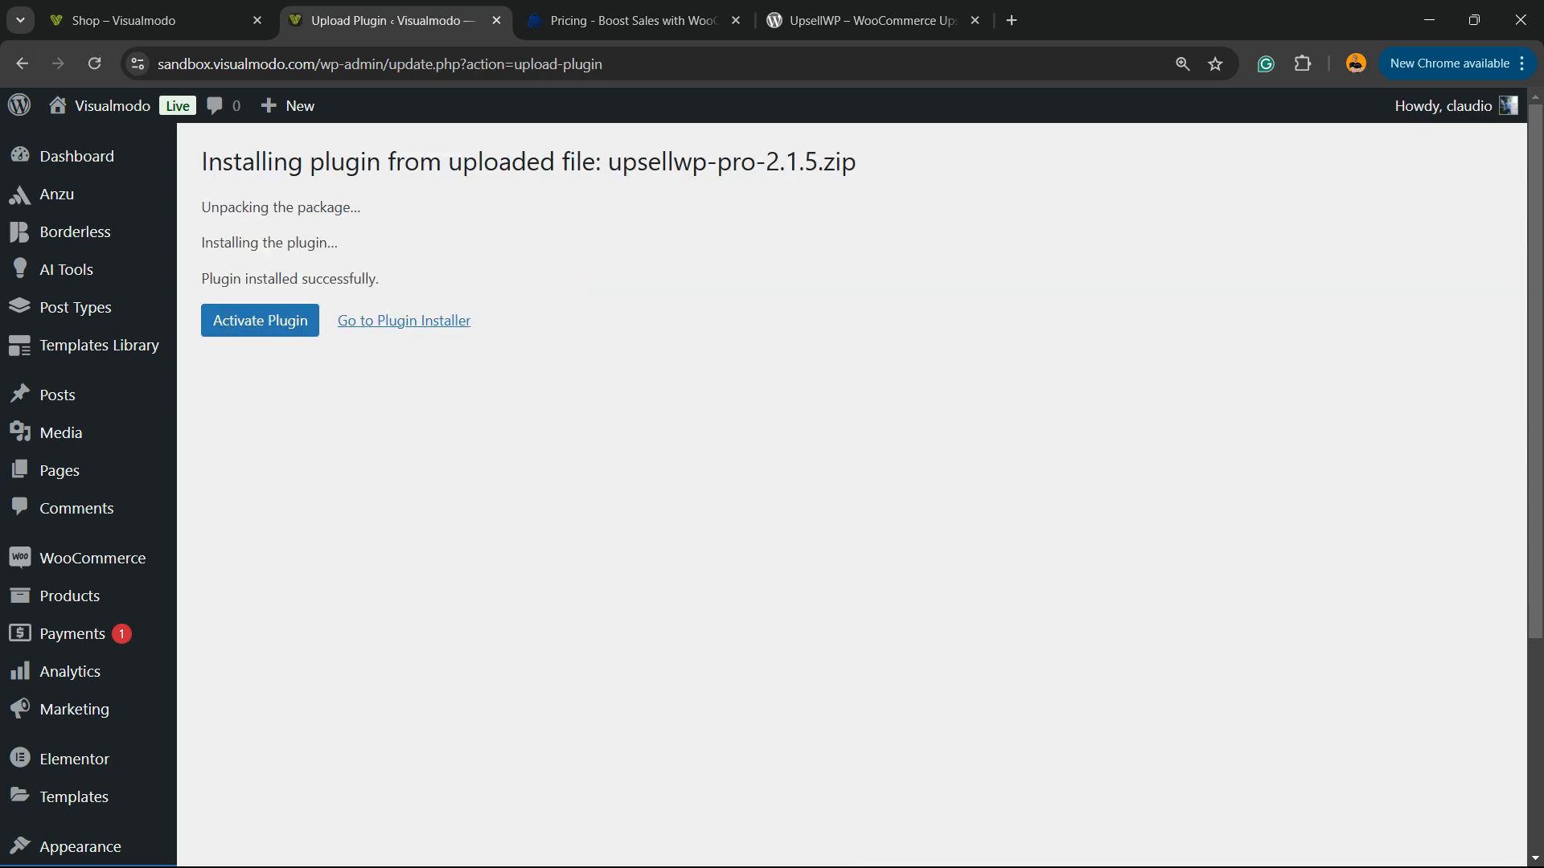
# - Activate the installed UpsellWP plugin and look through the list of installed plugins
pyautogui.click(627, 20)
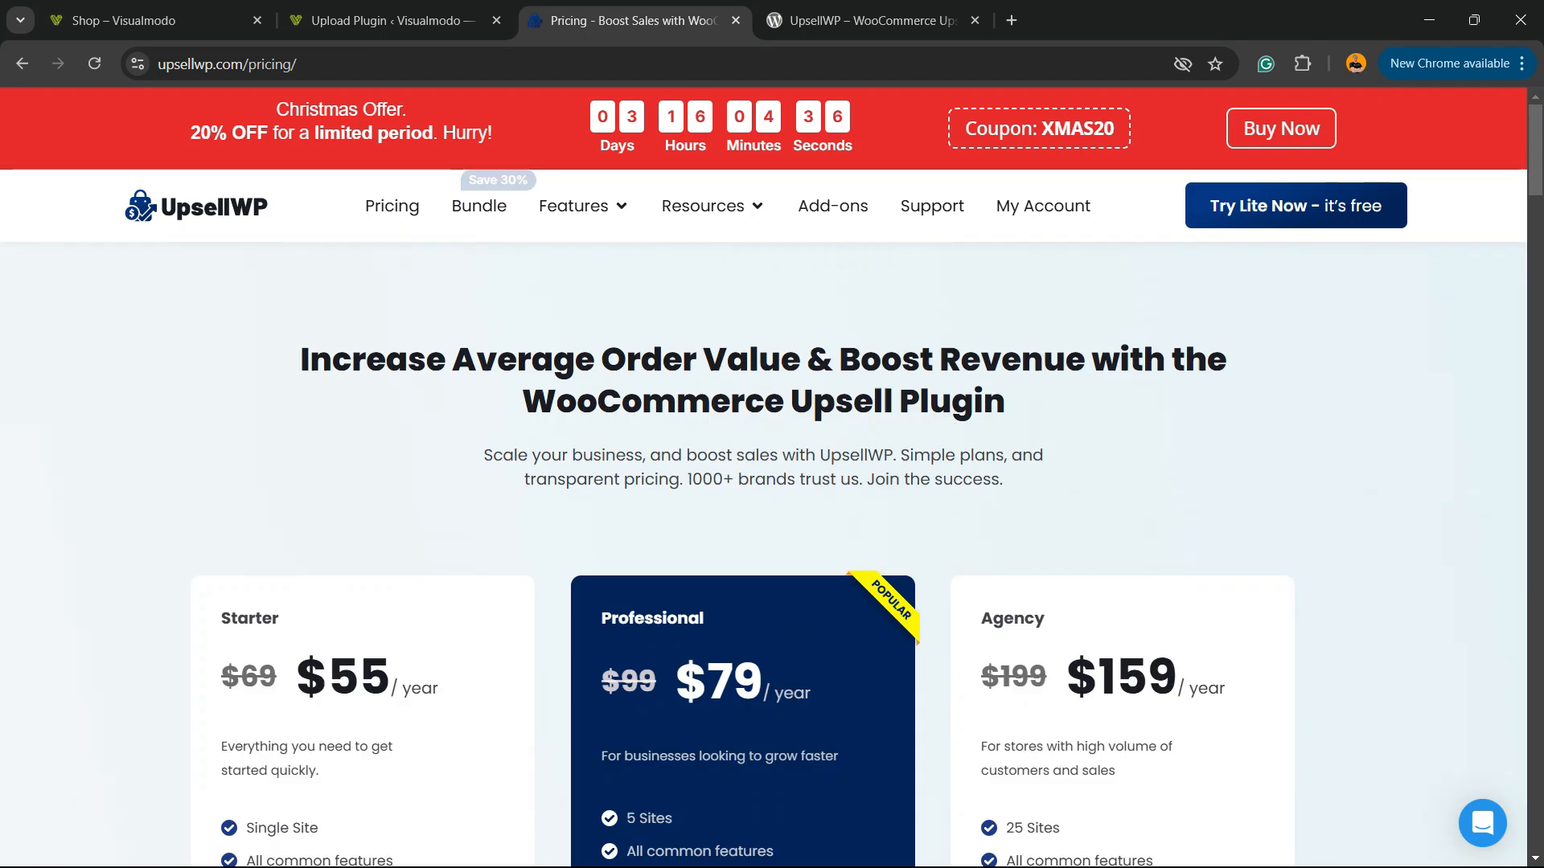
pyautogui.click(386, 20)
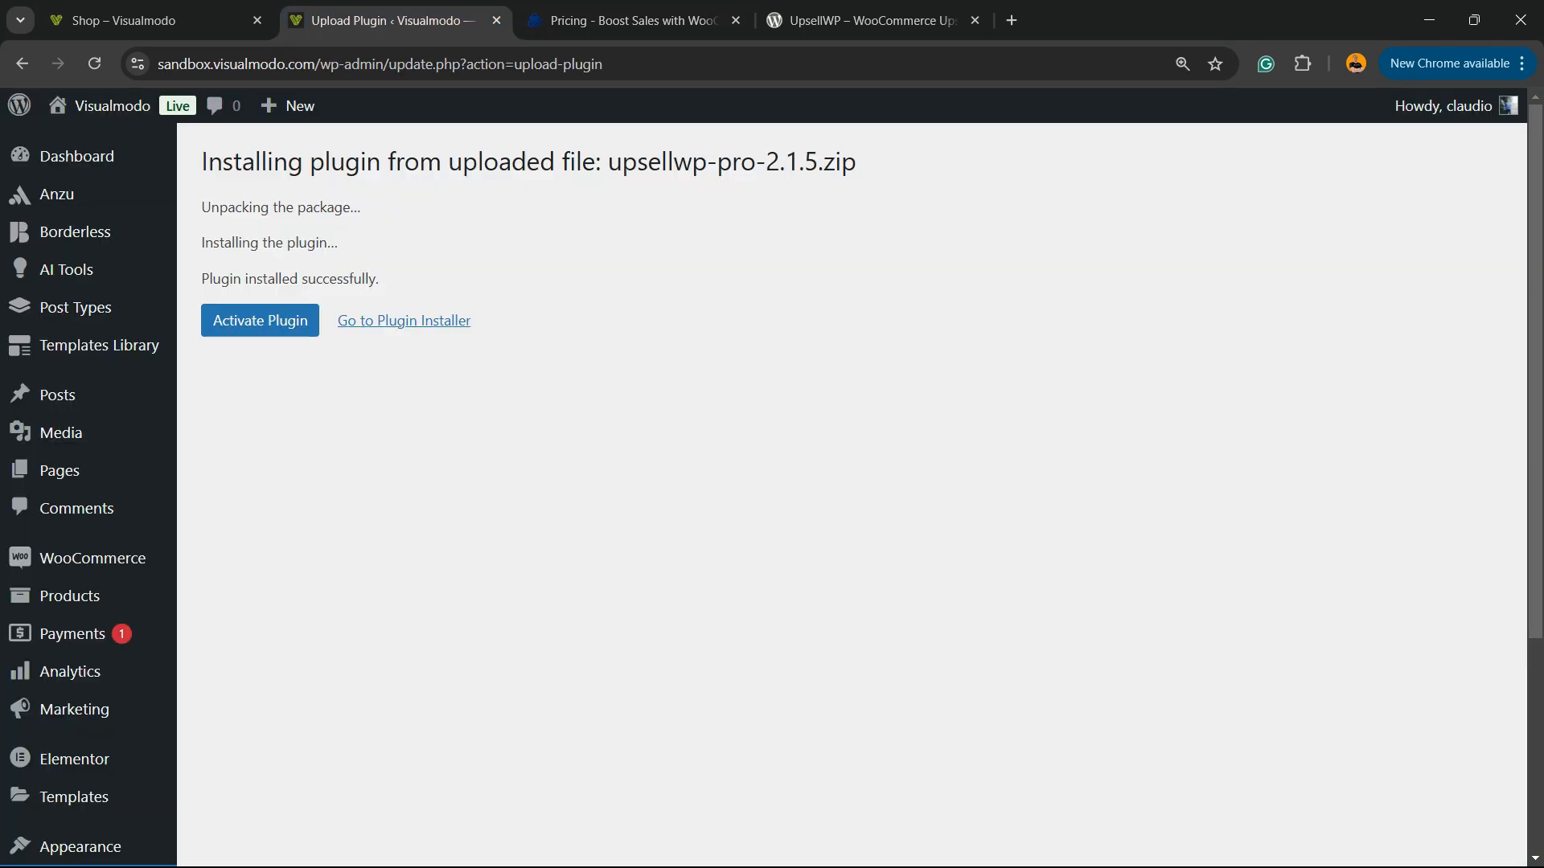
pyautogui.click(260, 320)
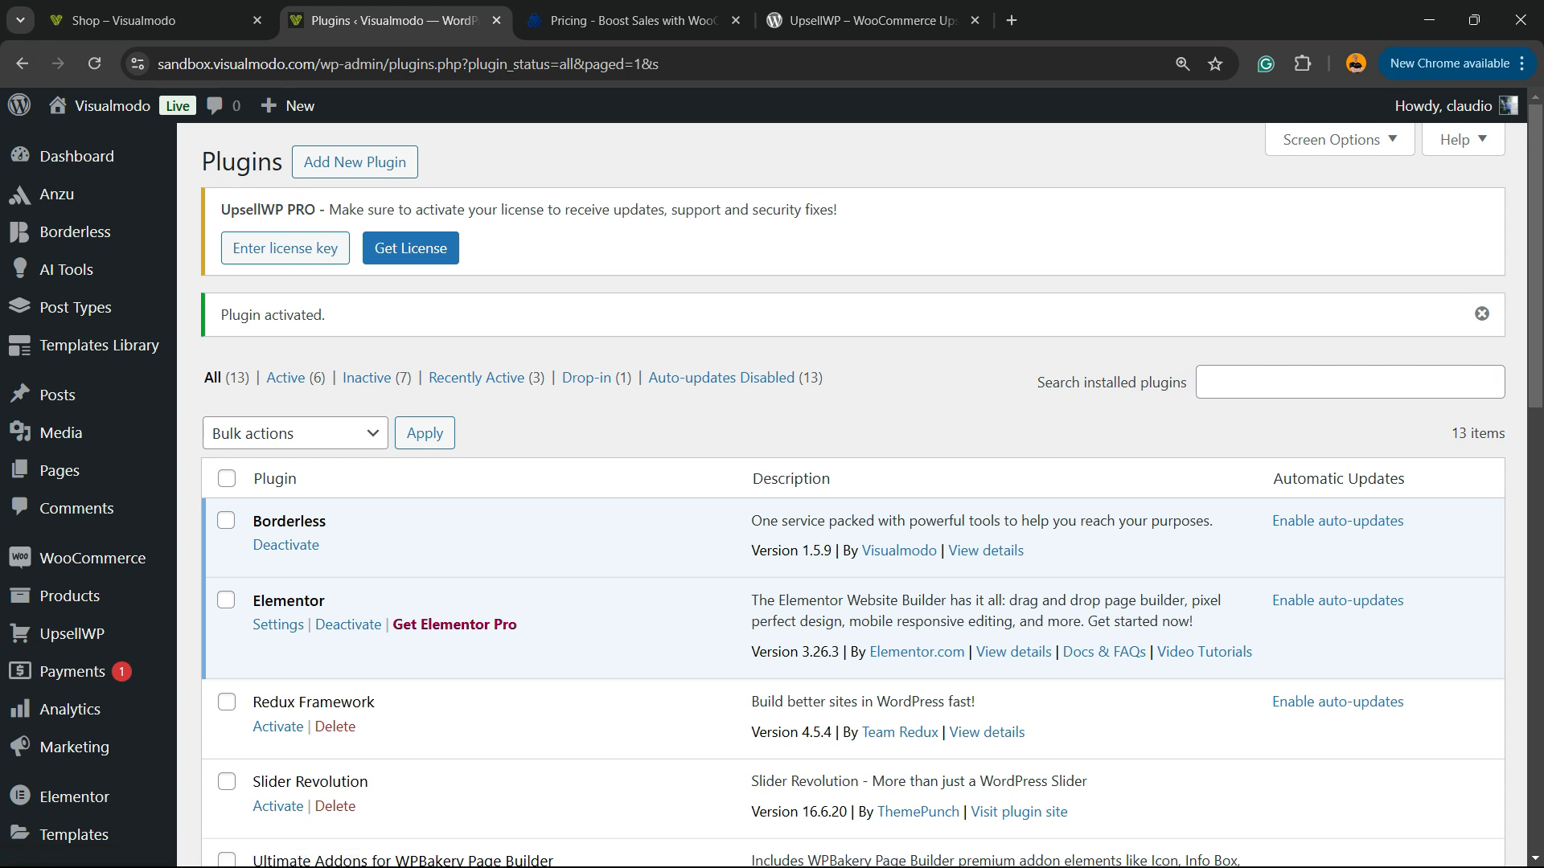
pyautogui.scroll(-5, 60, 434)
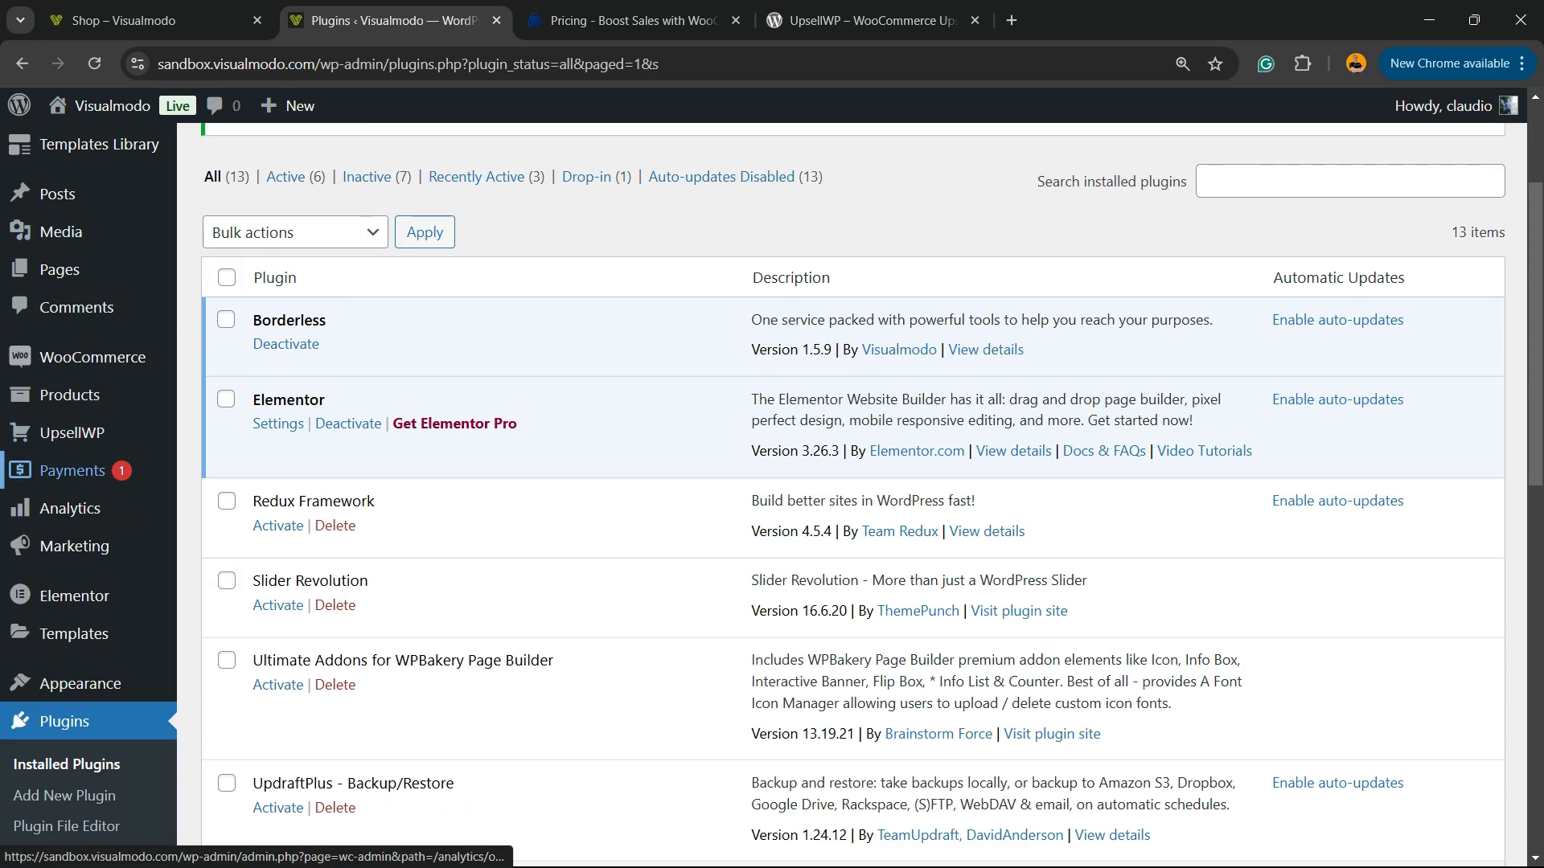
pyautogui.scroll(-5, 60, 494)
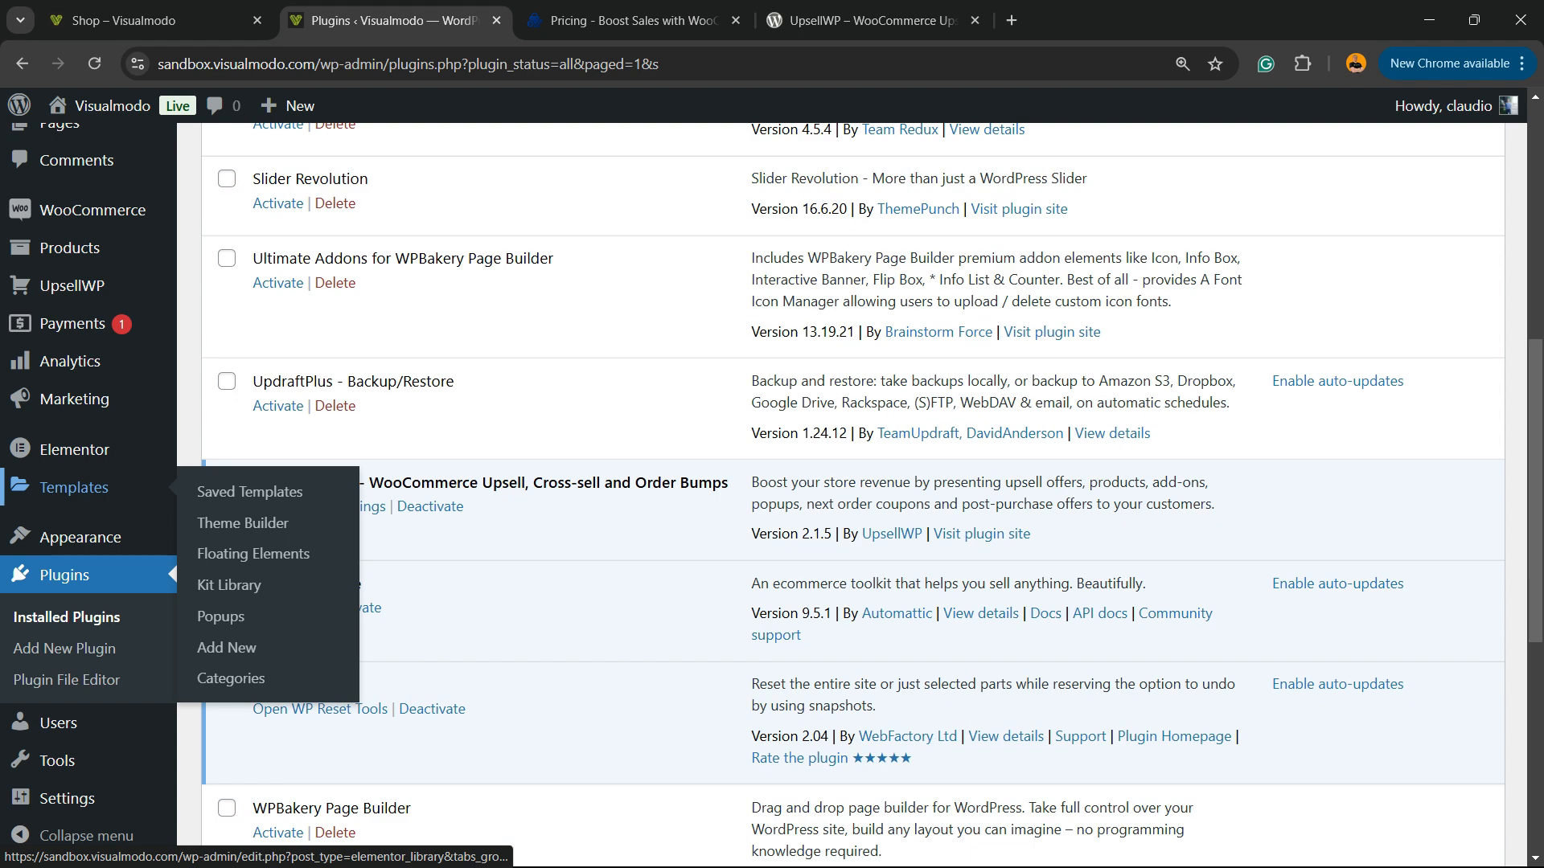
pyautogui.scroll(5, 60, 494)
pyautogui.scroll(3, 60, 270)
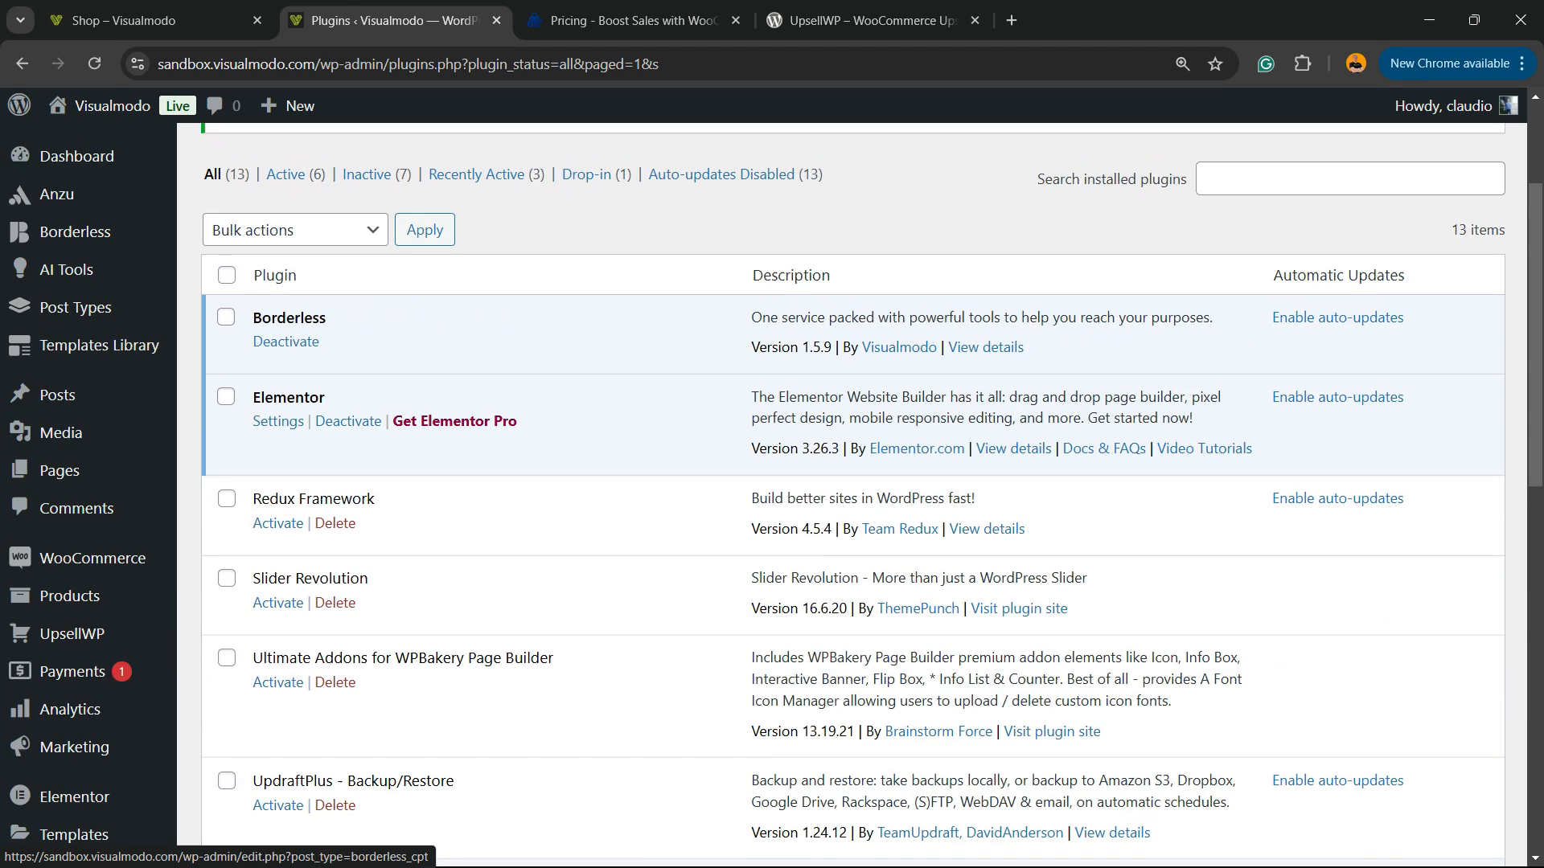
# - Open the UpsellWP plugin's own dashboard page
pyautogui.moveTo(89, 558)
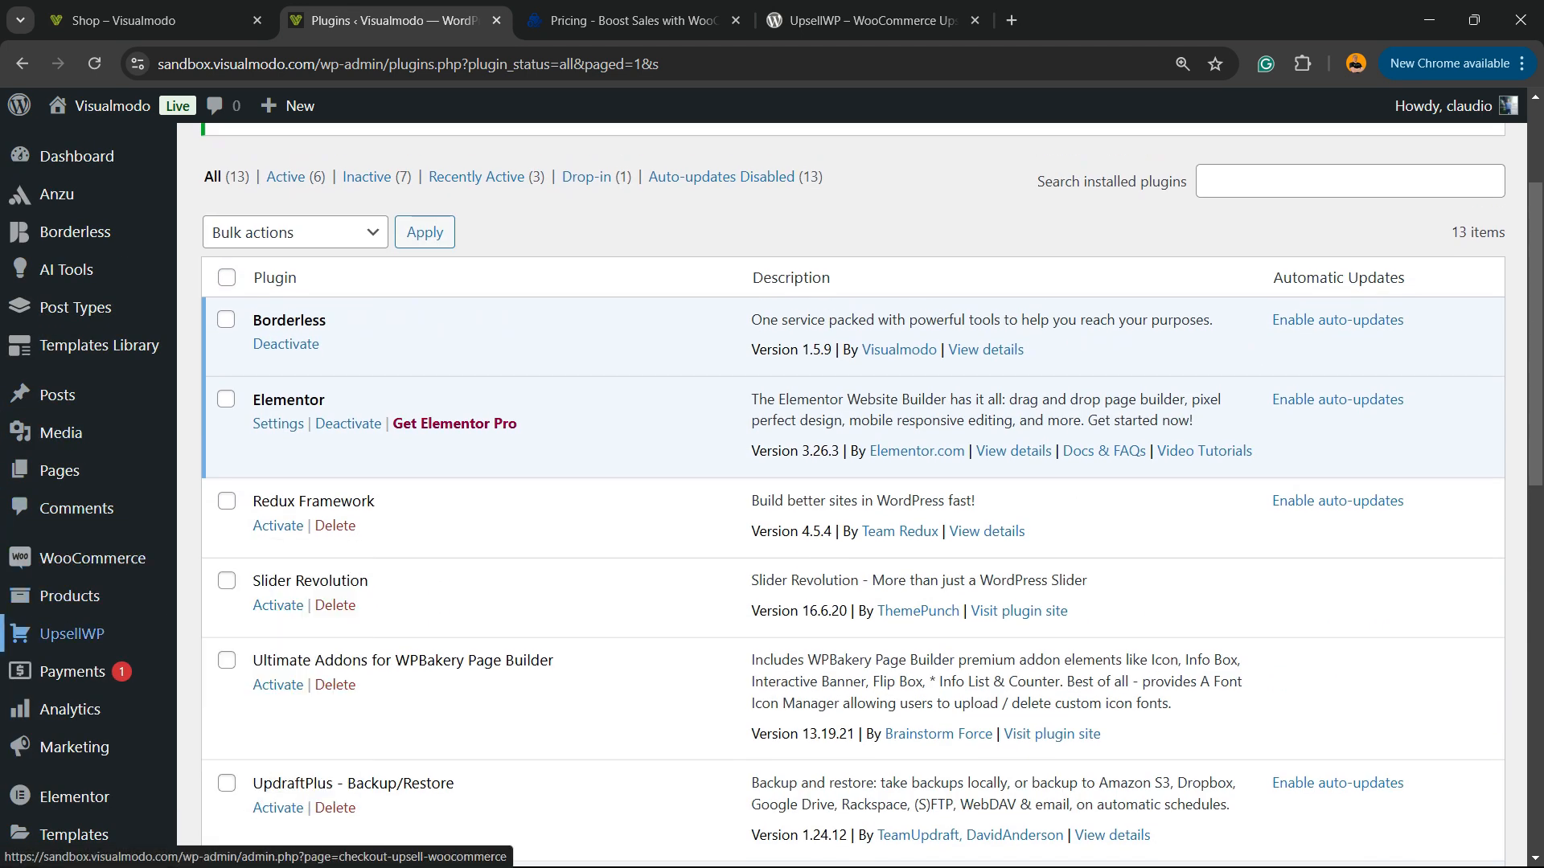
pyautogui.moveTo(70, 596)
pyautogui.moveTo(72, 634)
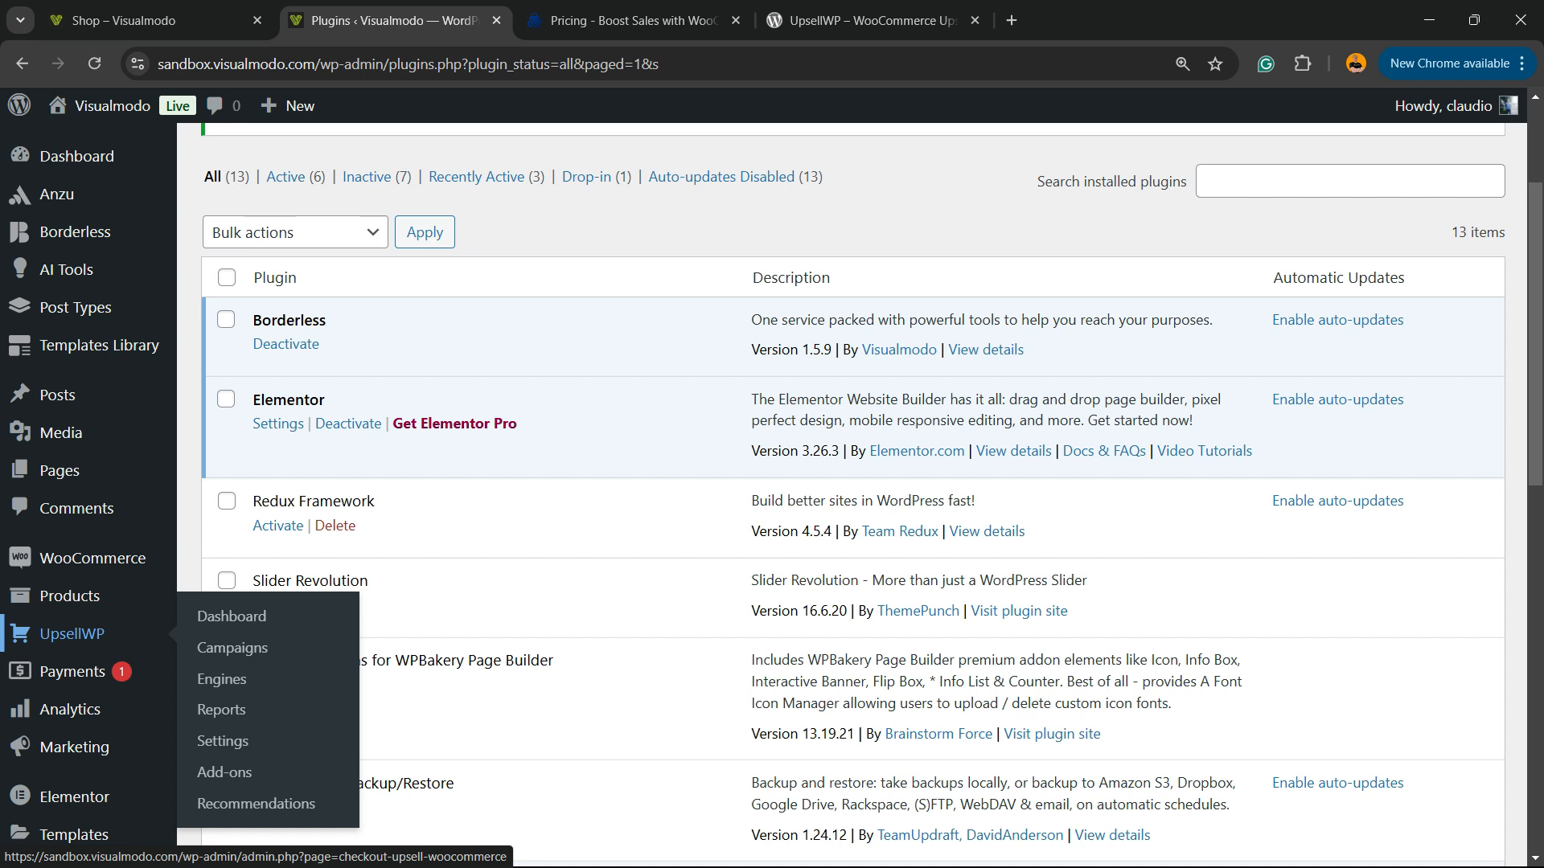
pyautogui.click(232, 616)
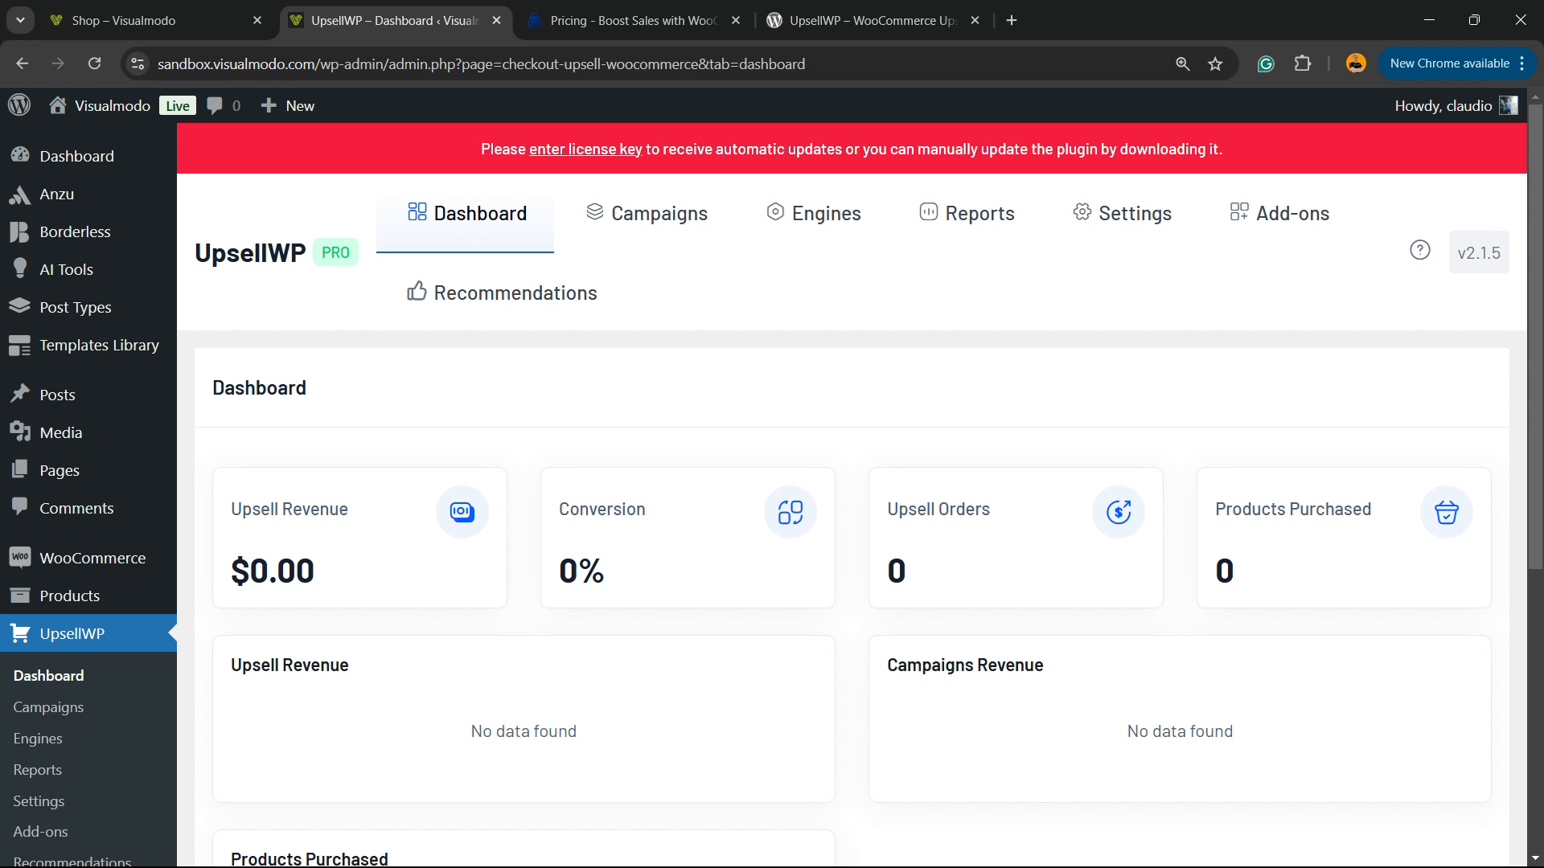
# - Start a new UpsellWP campaign of the Upsell popups type from the Shop & category page campaign types
pyautogui.click(634, 222)
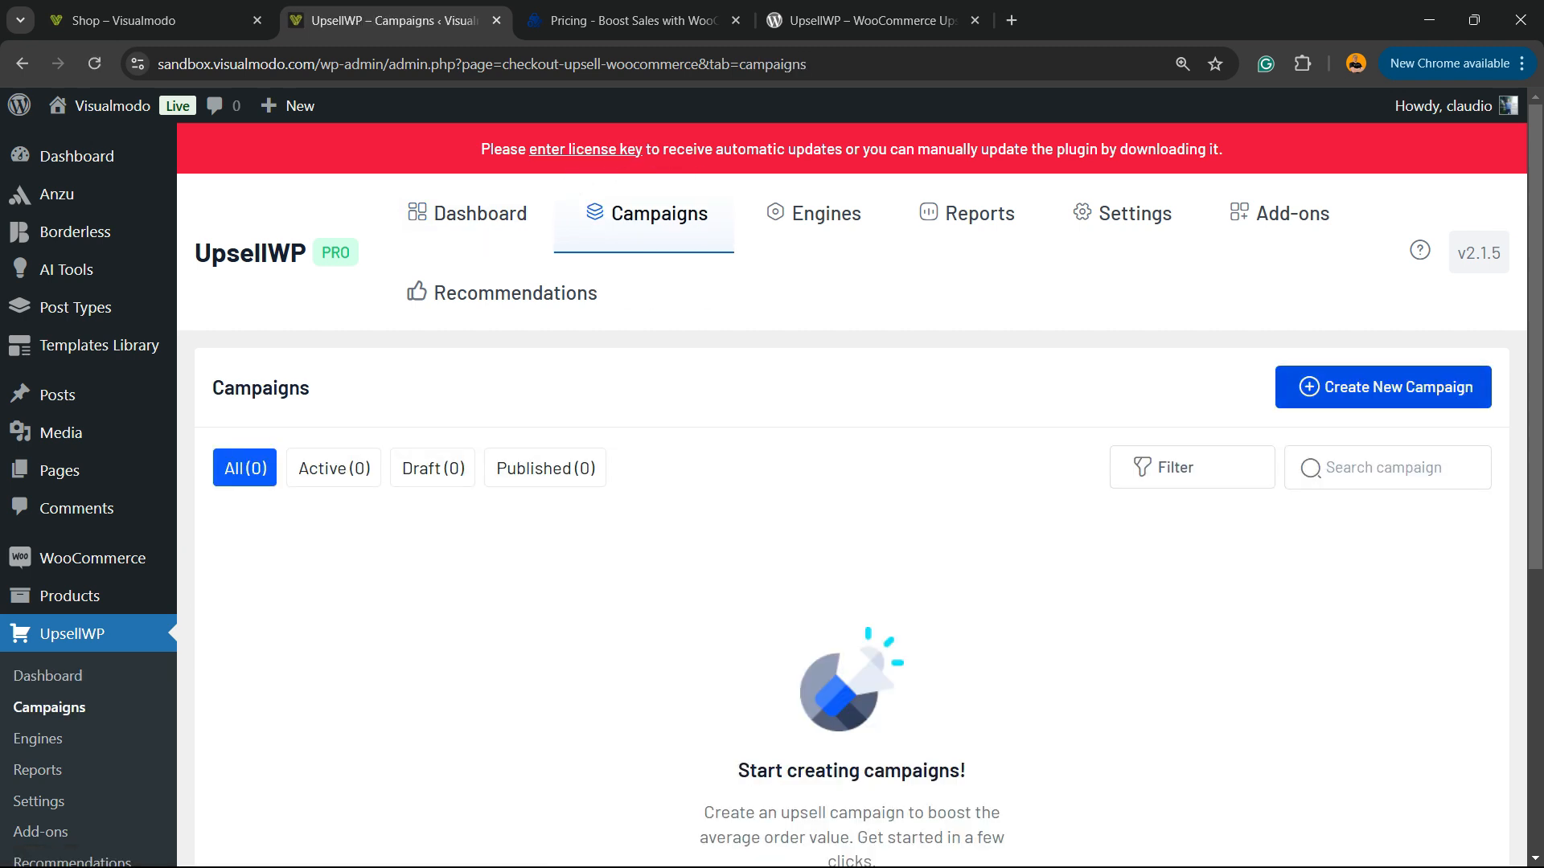
pyautogui.click(1383, 387)
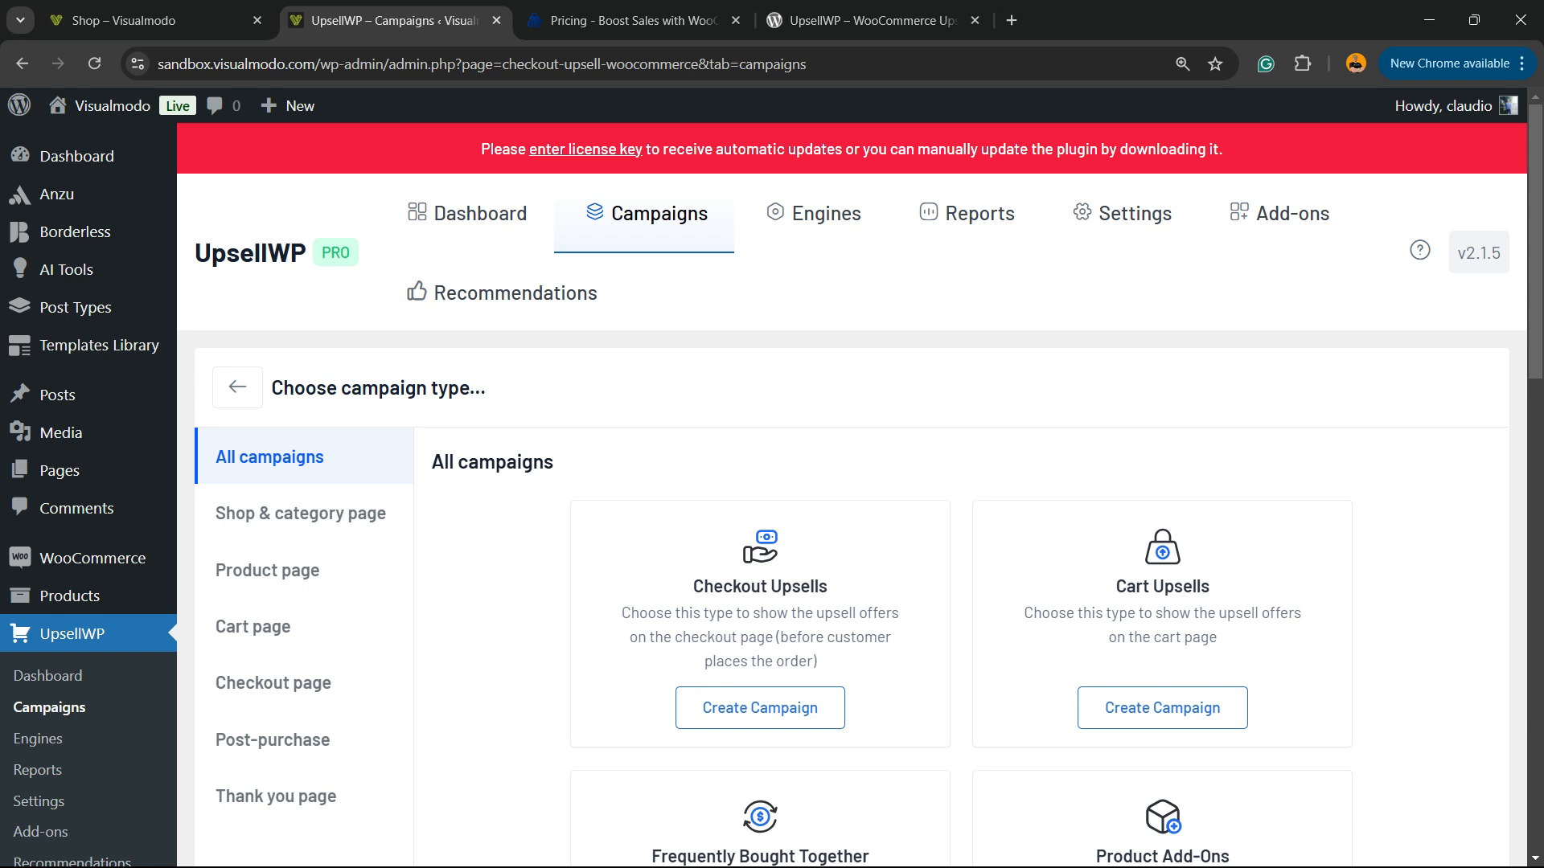
pyautogui.scroll(-3, 760, 708)
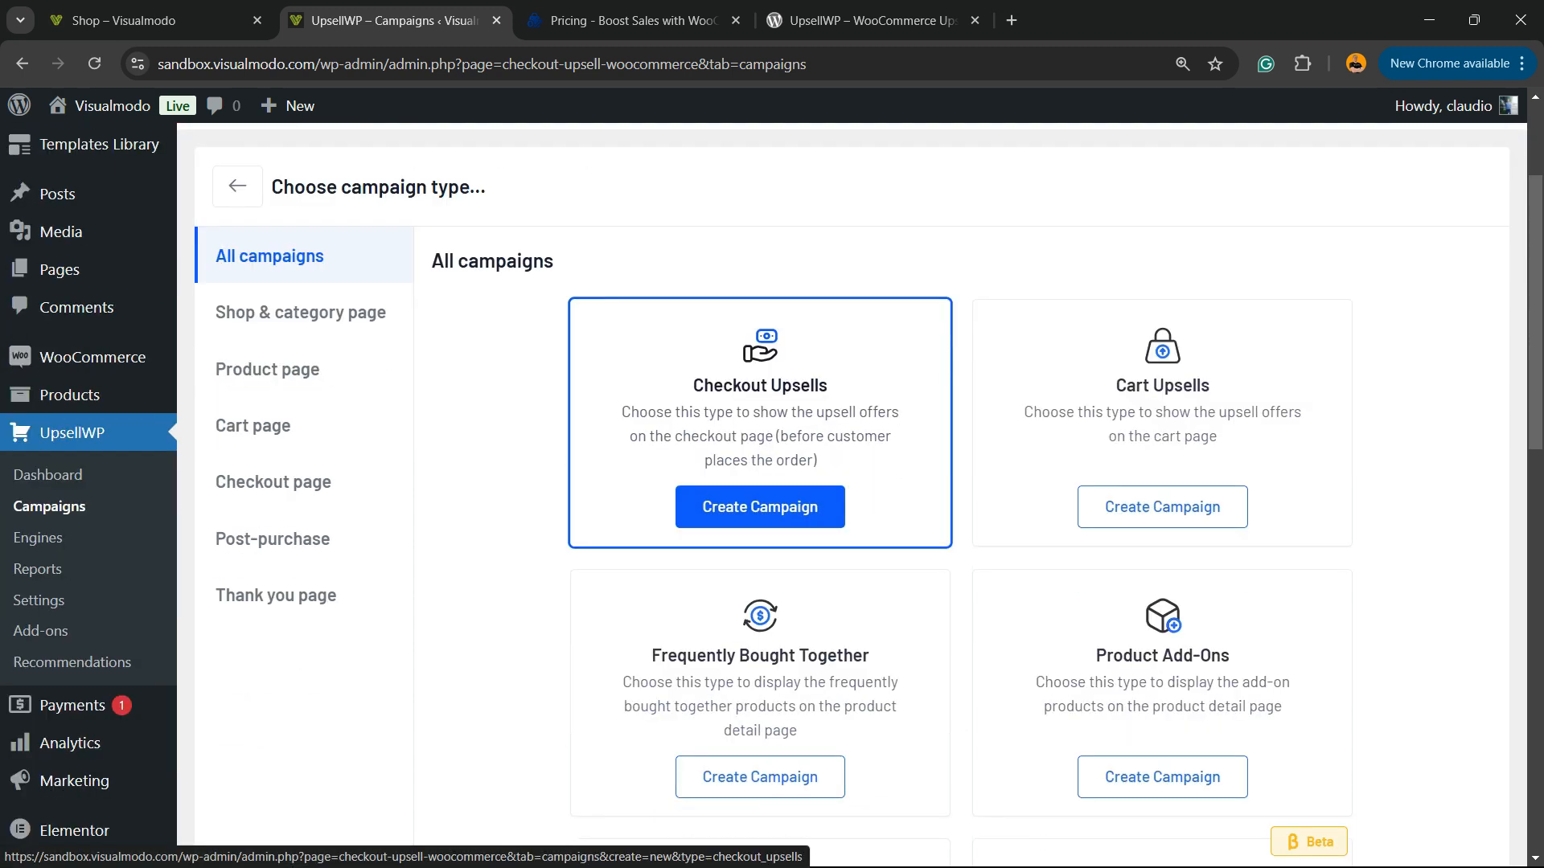
pyautogui.scroll(3, 760, 507)
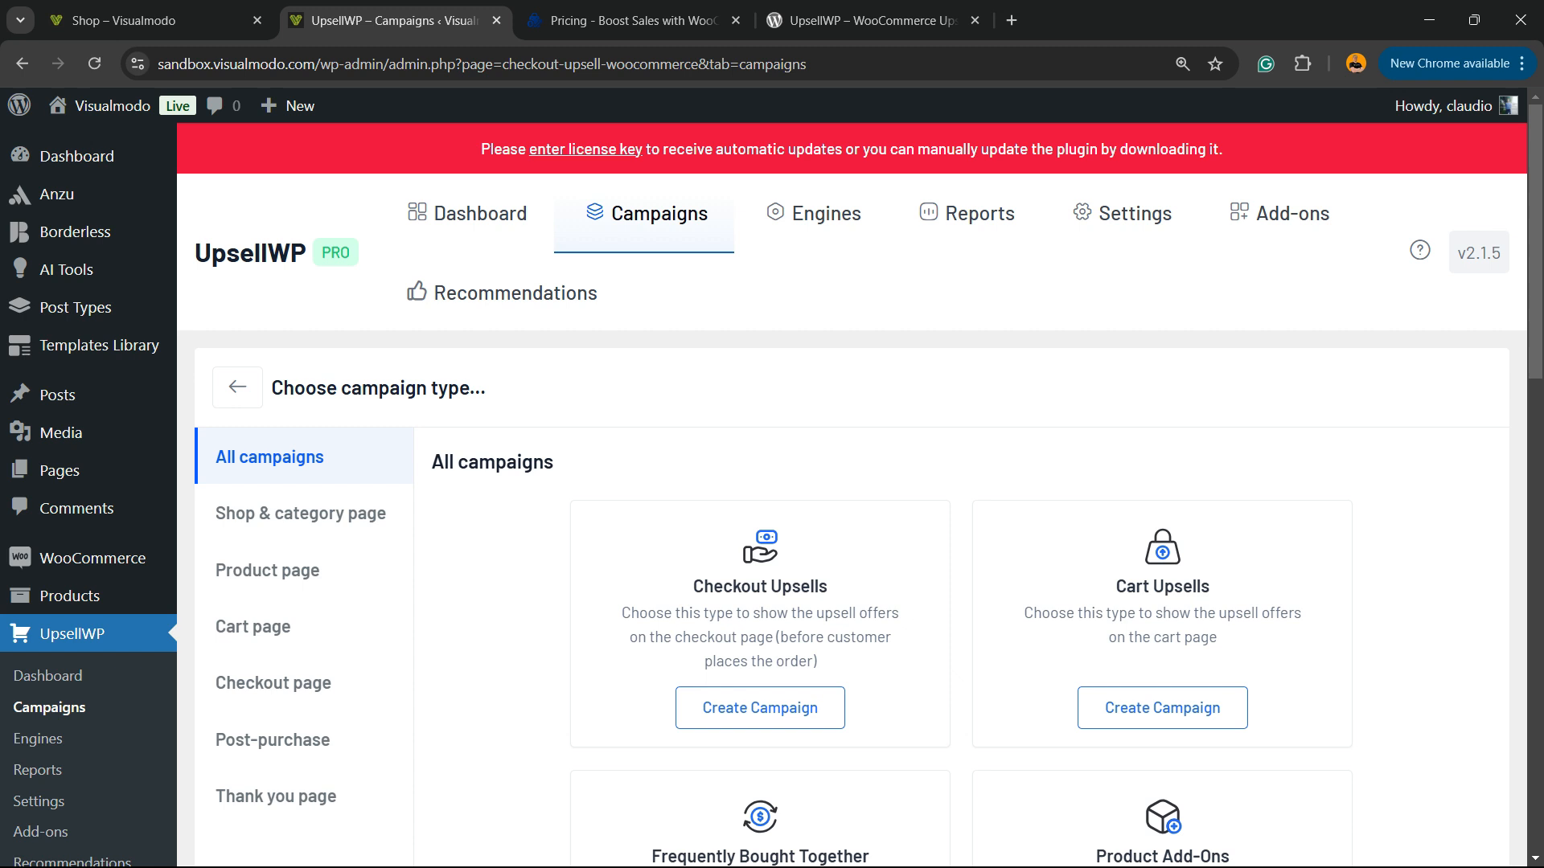
pyautogui.click(300, 513)
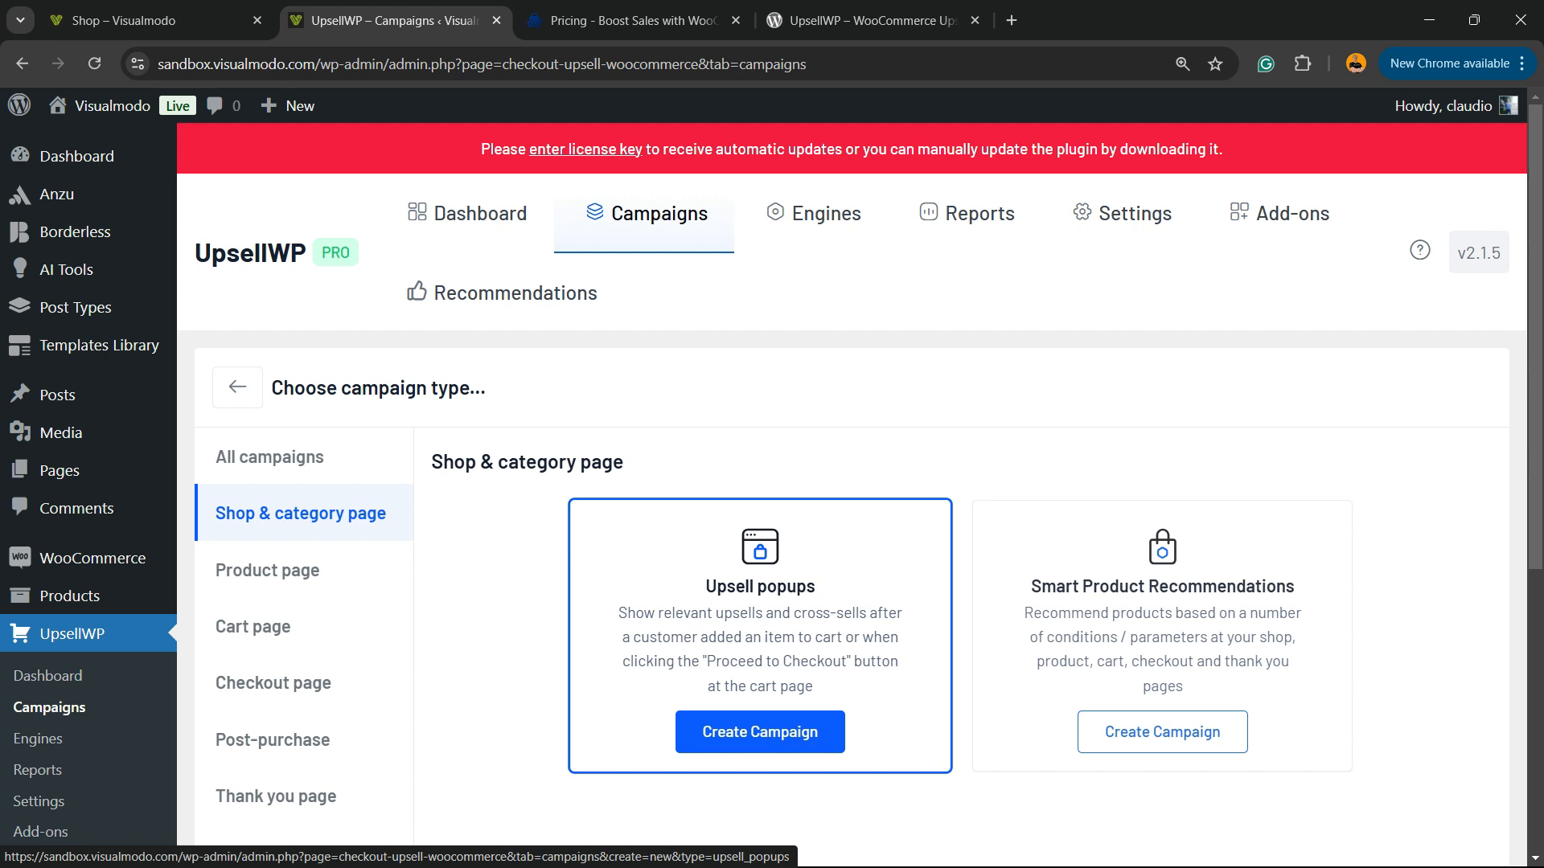
pyautogui.click(760, 732)
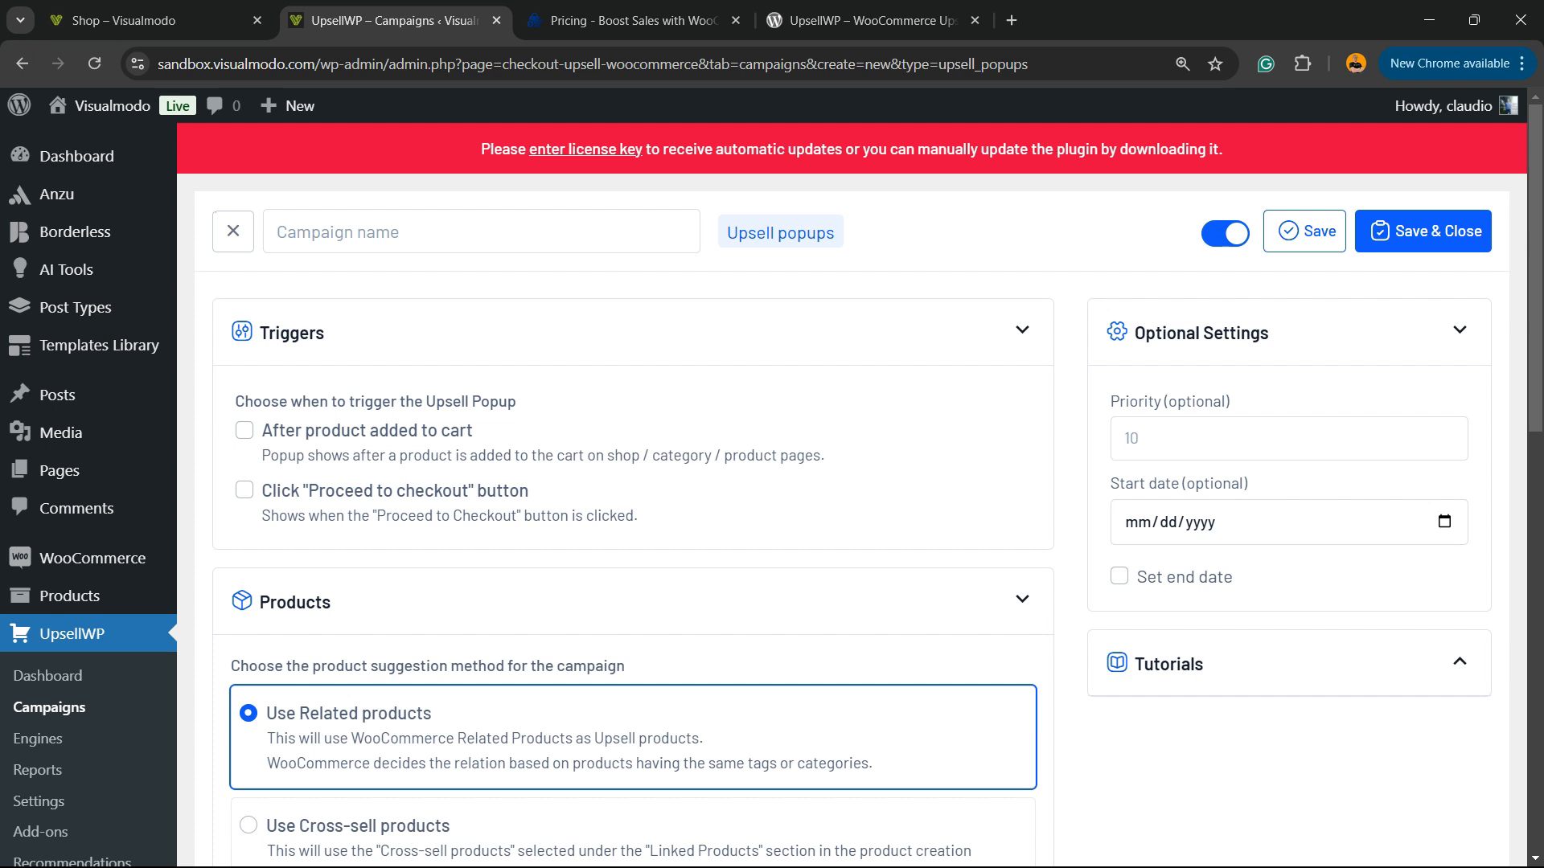
# - Trigger the upsell popup after a product is added to cart and on Proceed to checkout, and review the product suggestion methods
pyautogui.click(245, 431)
pyautogui.click(244, 513)
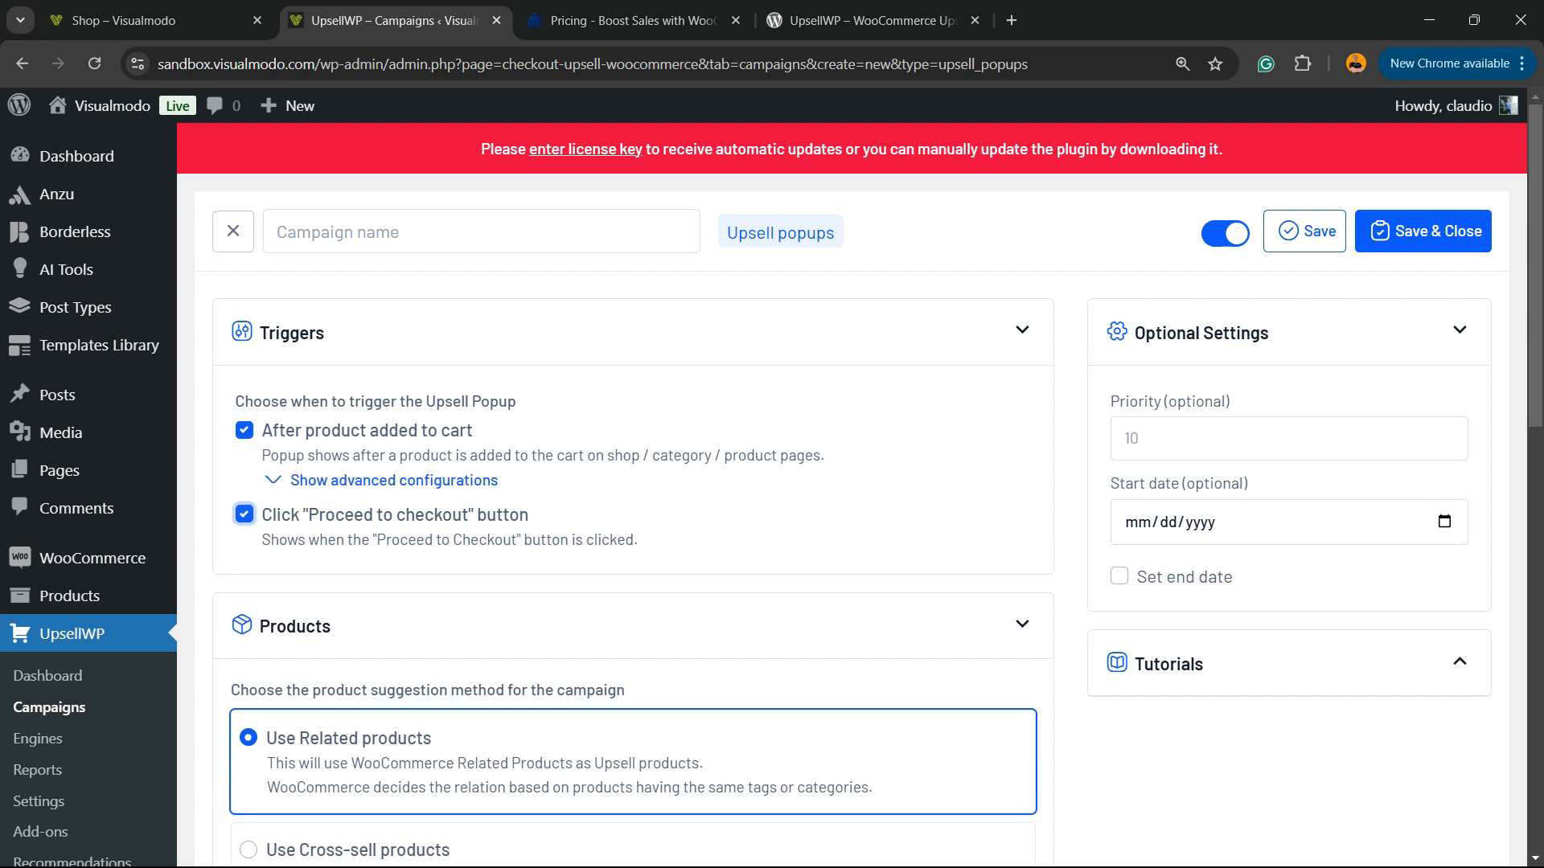
pyautogui.click(245, 514)
pyautogui.press('space')
pyautogui.scroll(-3, 860, 483)
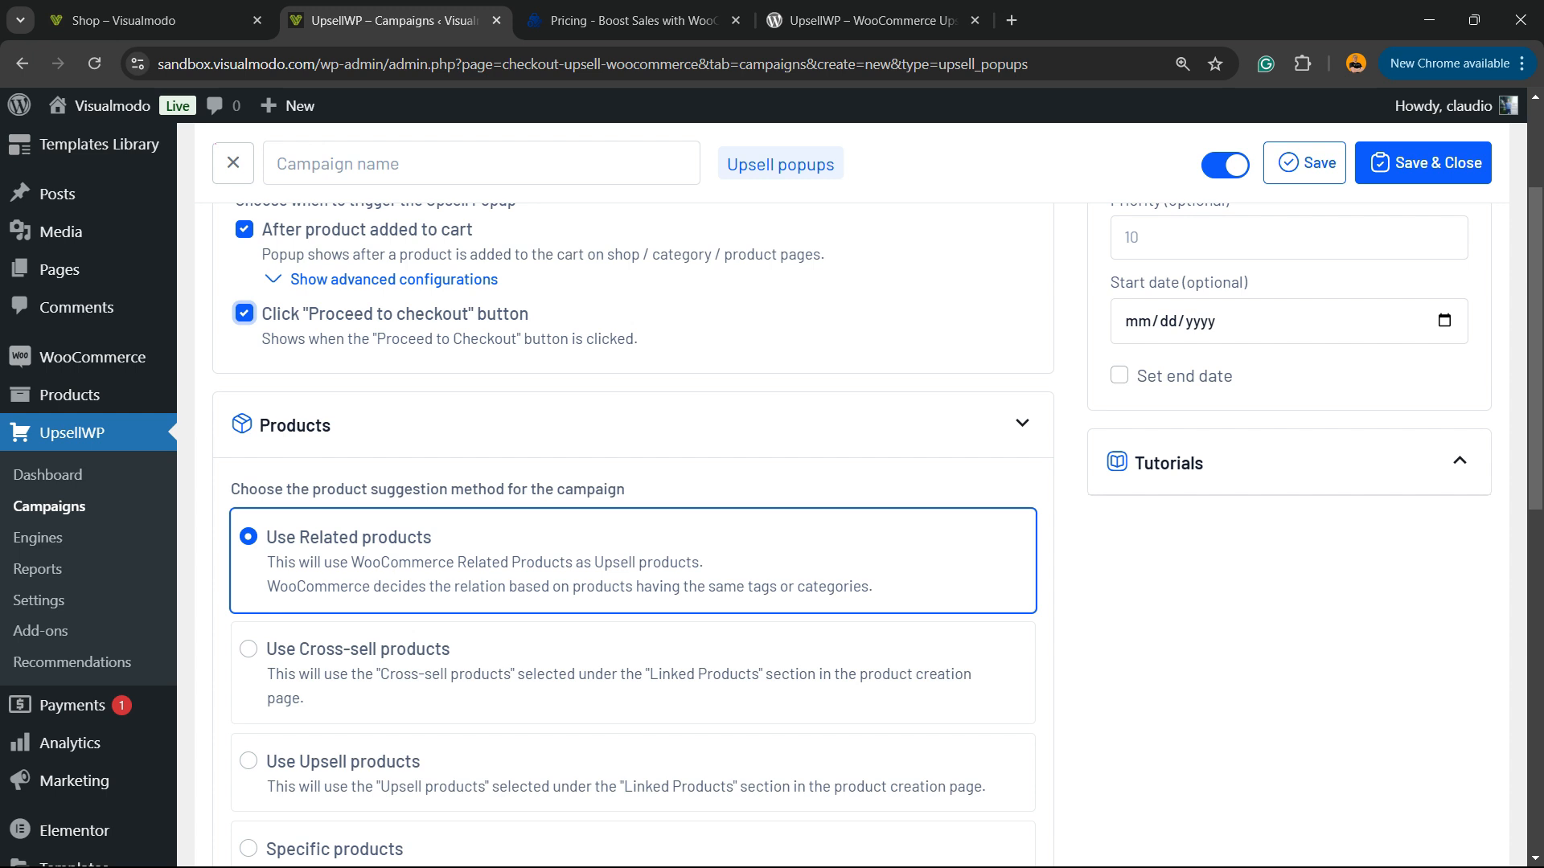
pyautogui.scroll(-3, 772, 495)
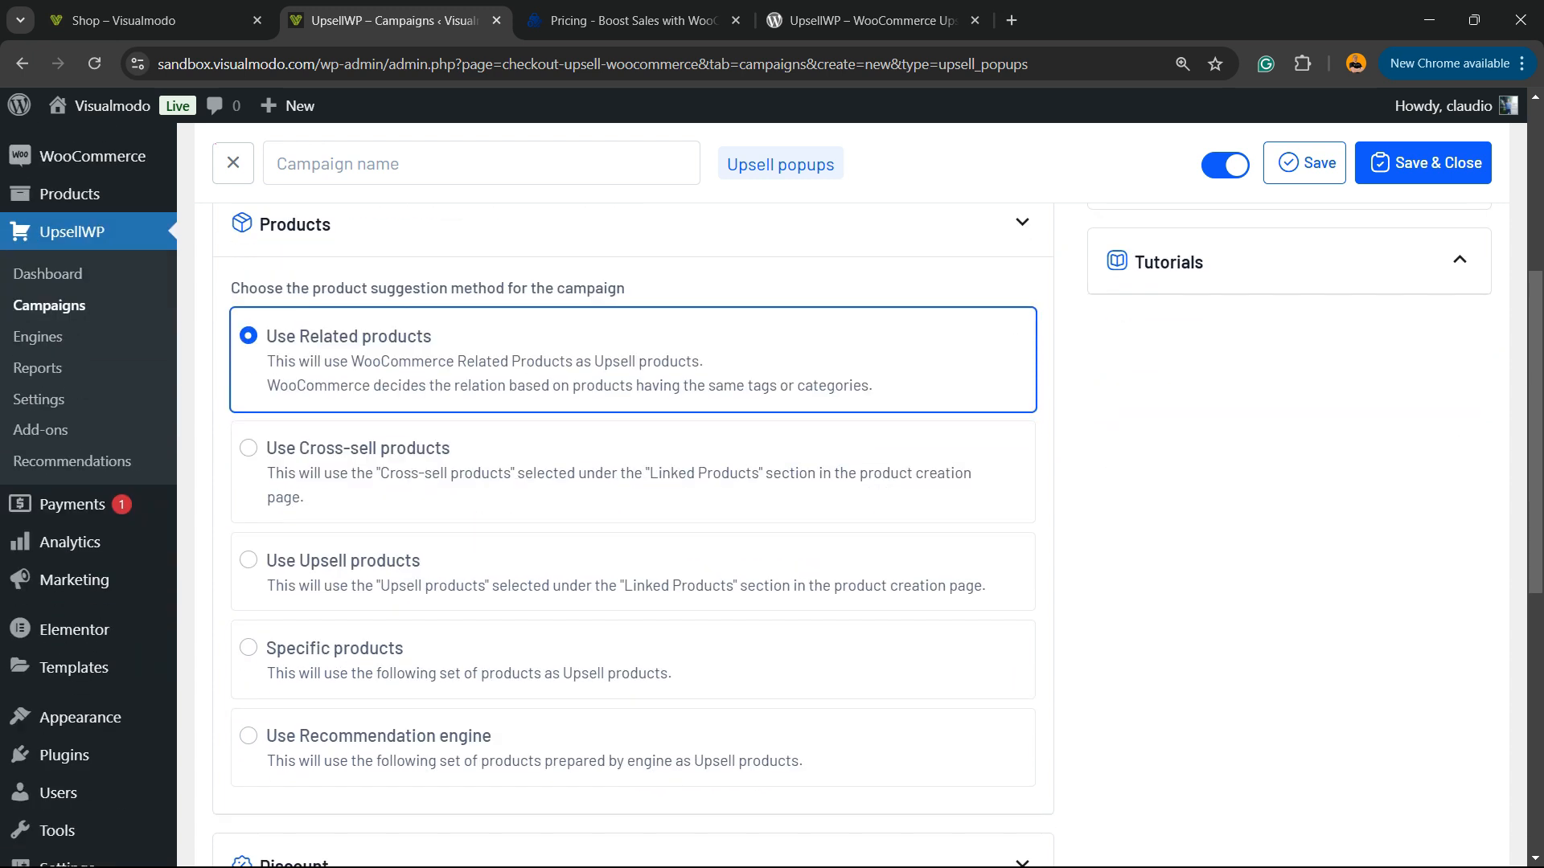
pyautogui.scroll(6, 861, 483)
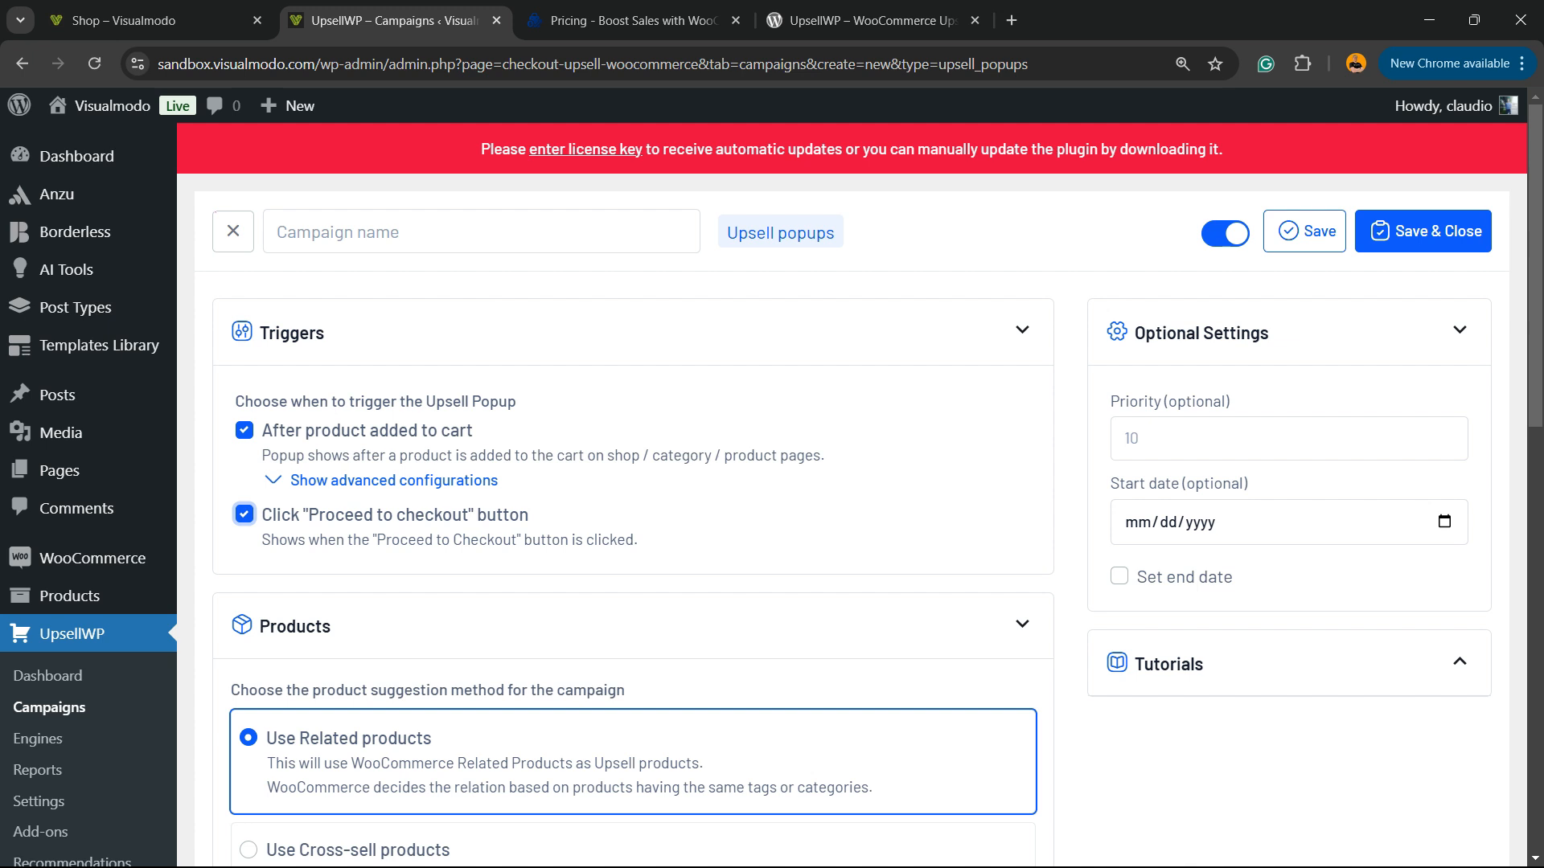
# - Check the tutorials offered for Upsell popups, then save and close the campaign without a name
pyautogui.click(481, 232)
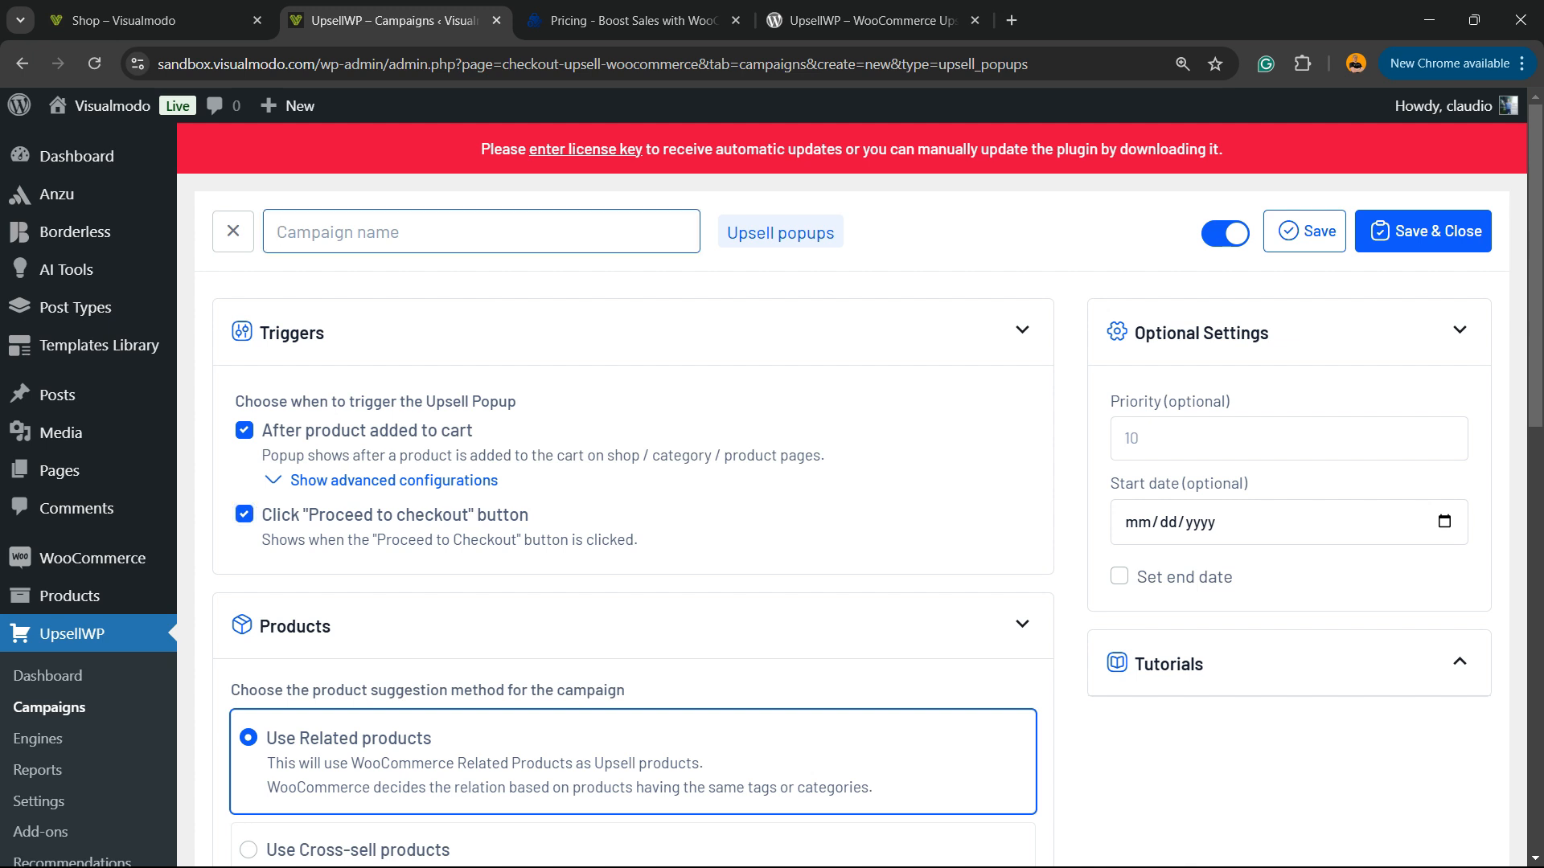
pyautogui.click(1459, 662)
pyautogui.scroll(-3, 1459, 662)
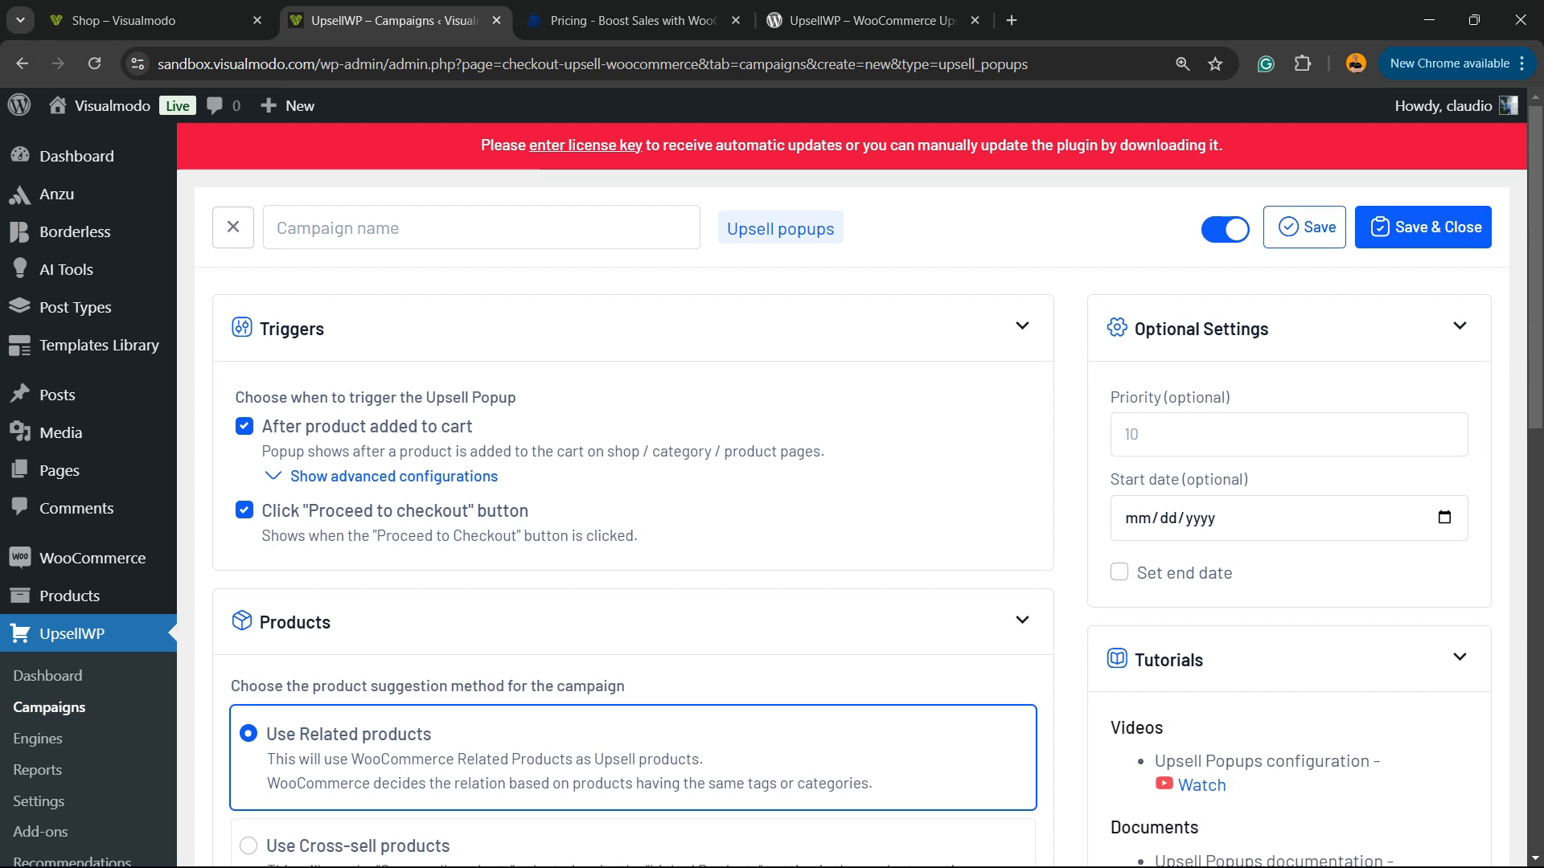
pyautogui.click(1459, 459)
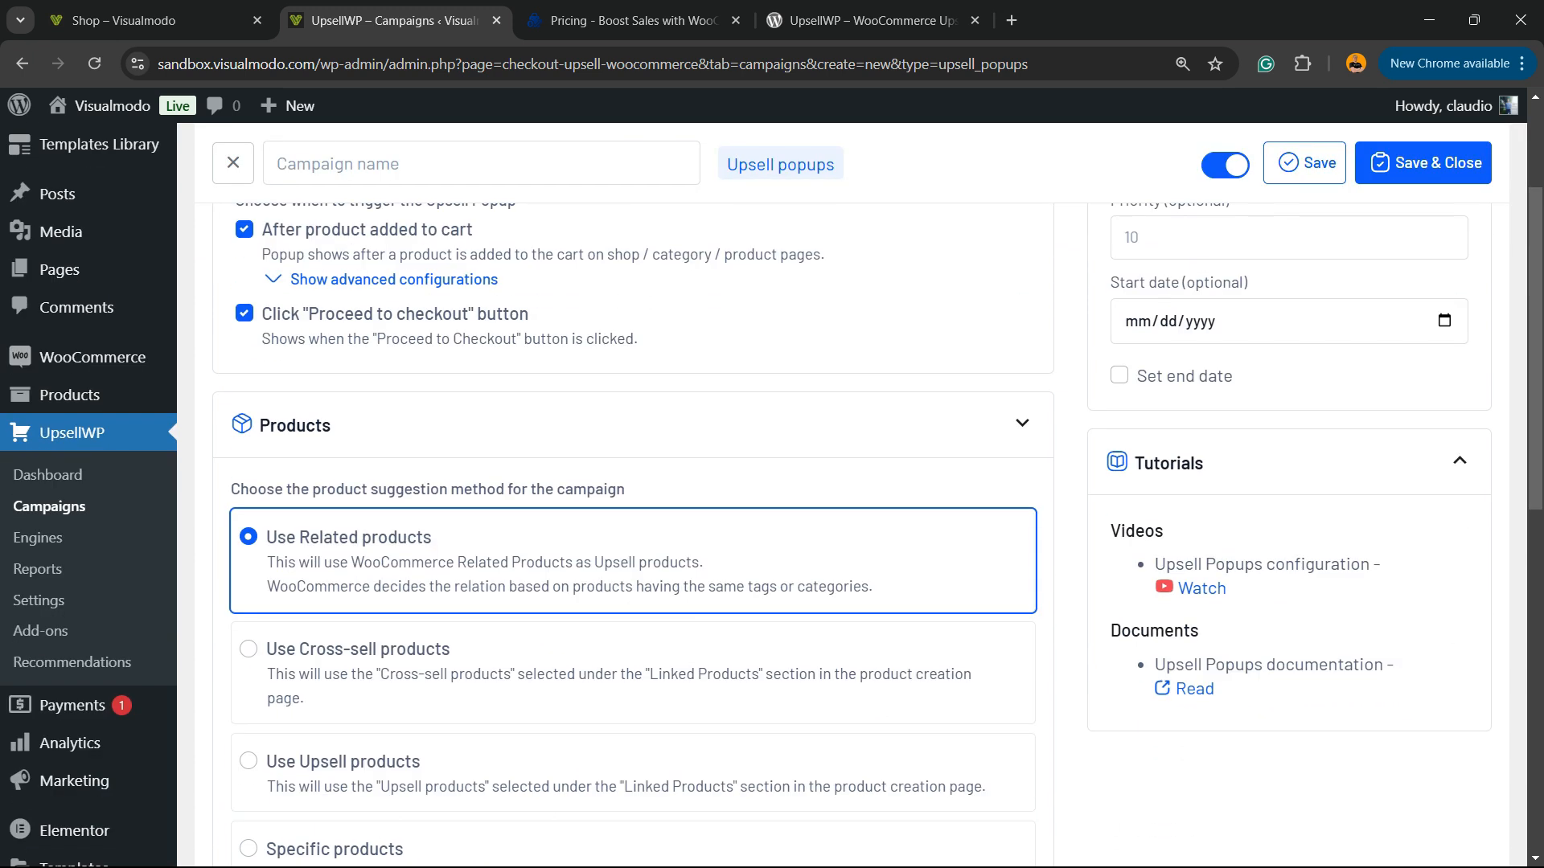
pyautogui.scroll(3, 1459, 460)
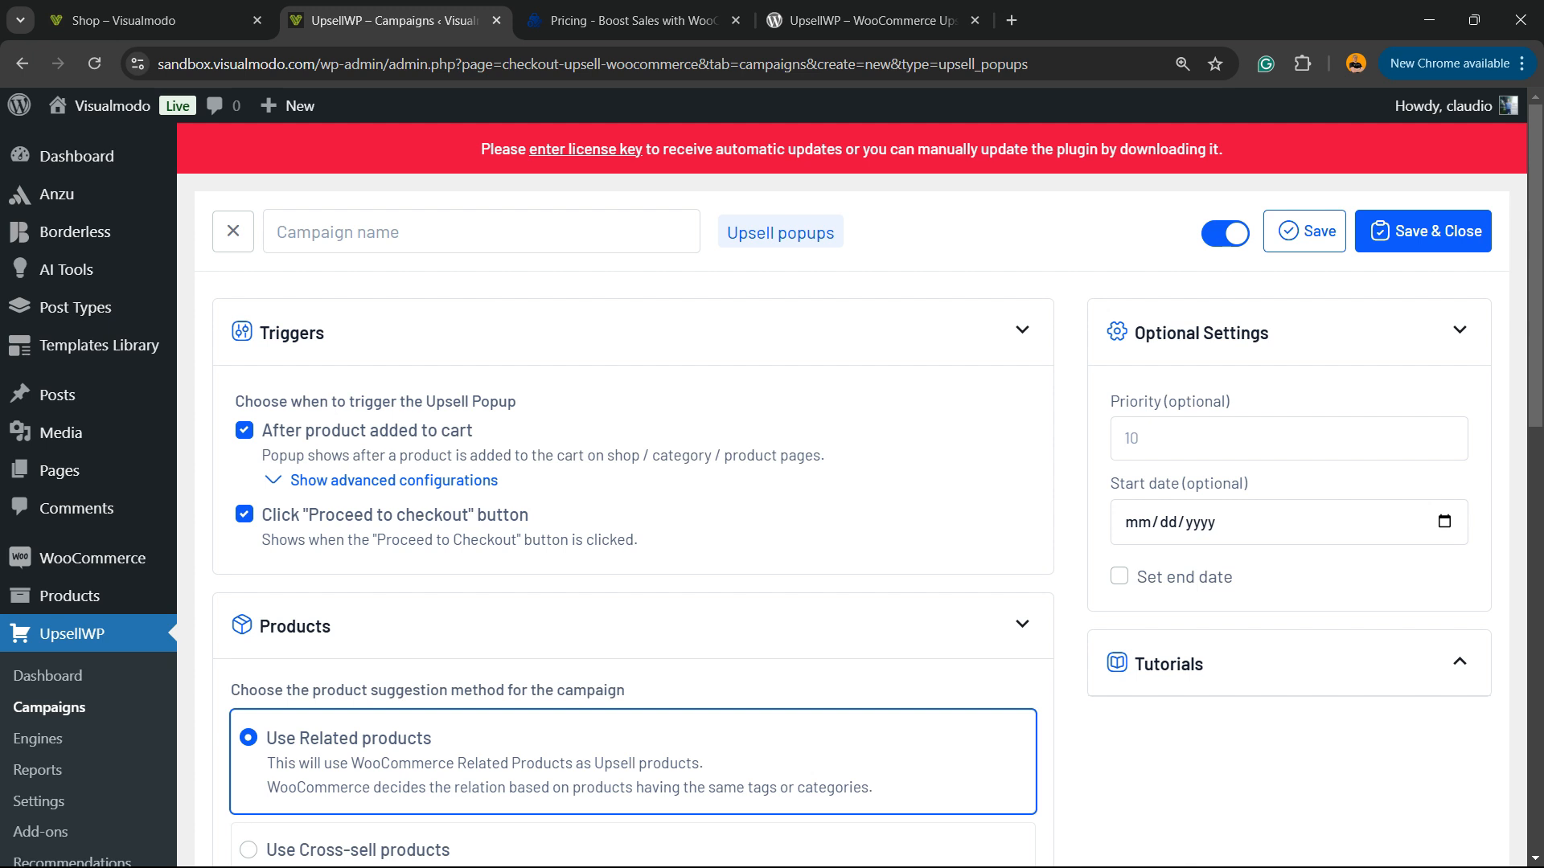
pyautogui.click(1424, 231)
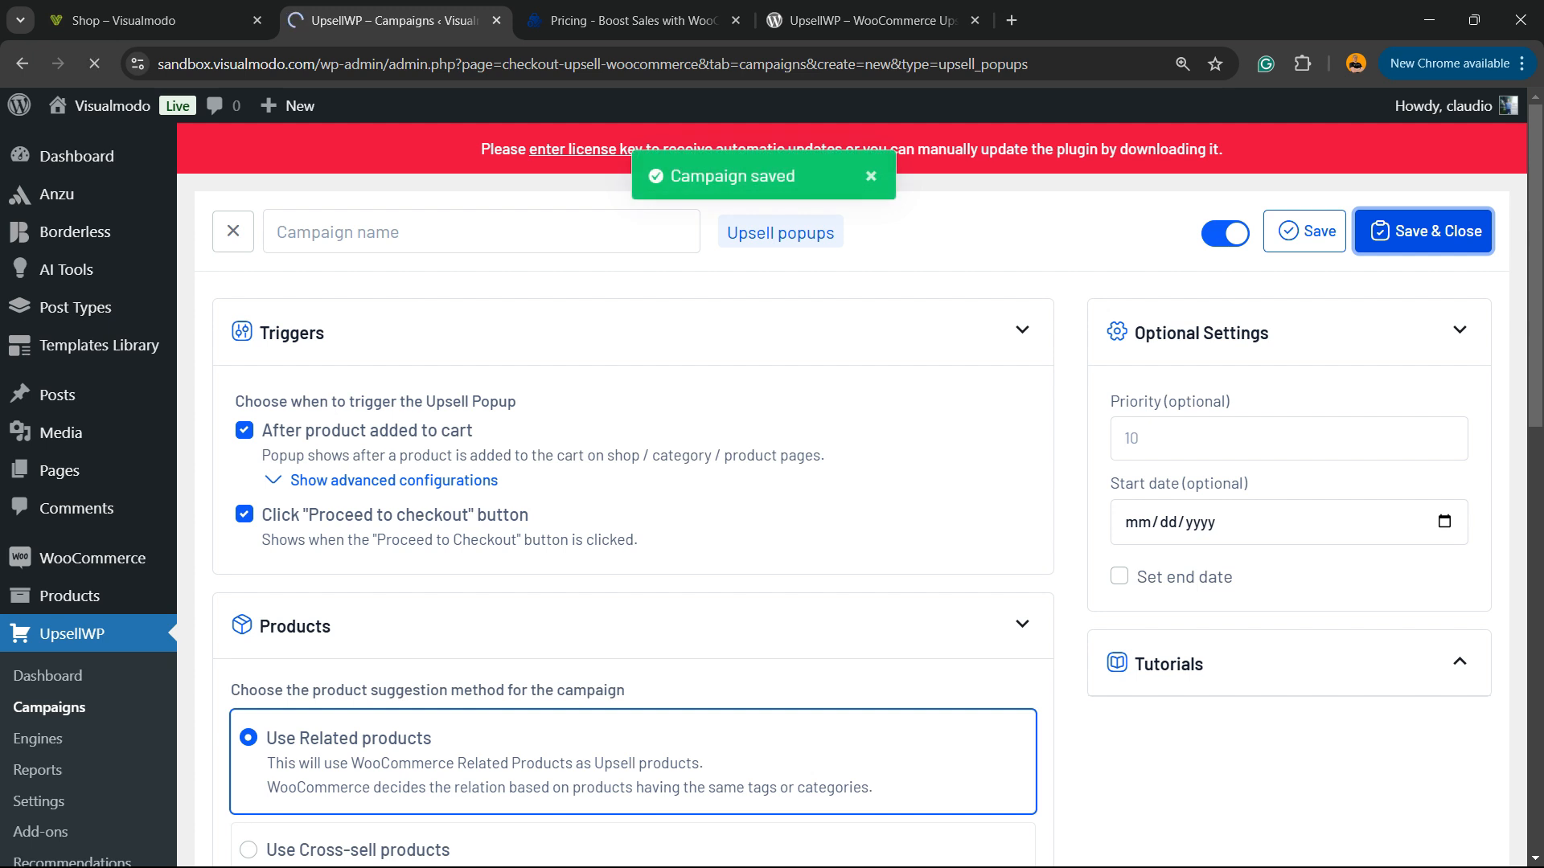
# - Switch to the shop page and add the $120.00 daisy plant to the cart to trigger the upsell popup
pyautogui.hotkey('ctrl', 'Tab')
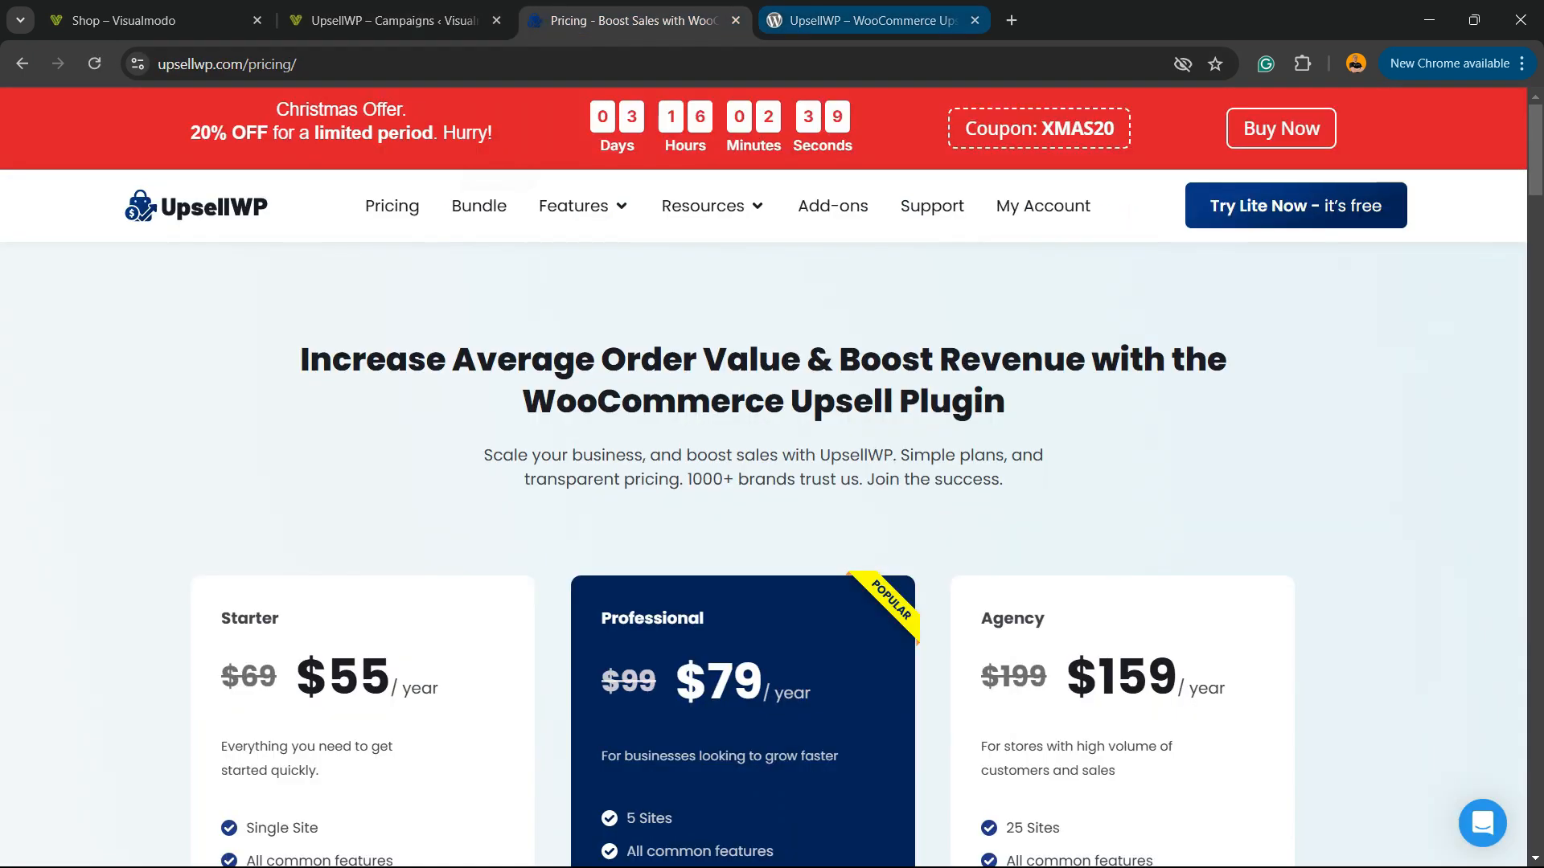
pyautogui.hotkey('ctrl', 'Tab')
pyautogui.hotkey('ctrl', 'Tab')
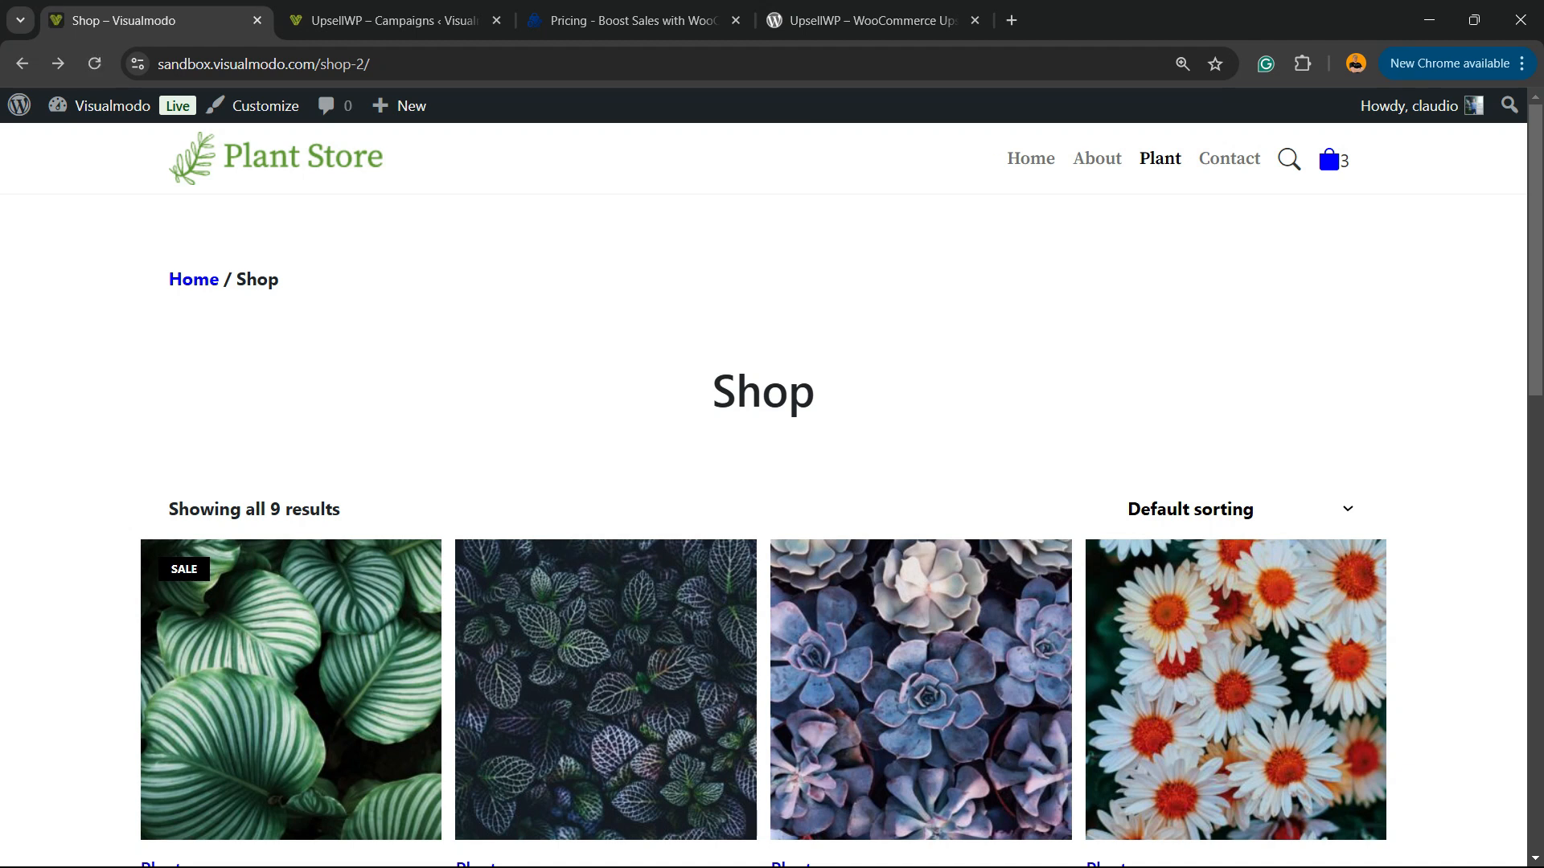
pyautogui.scroll(-2, 289, 482)
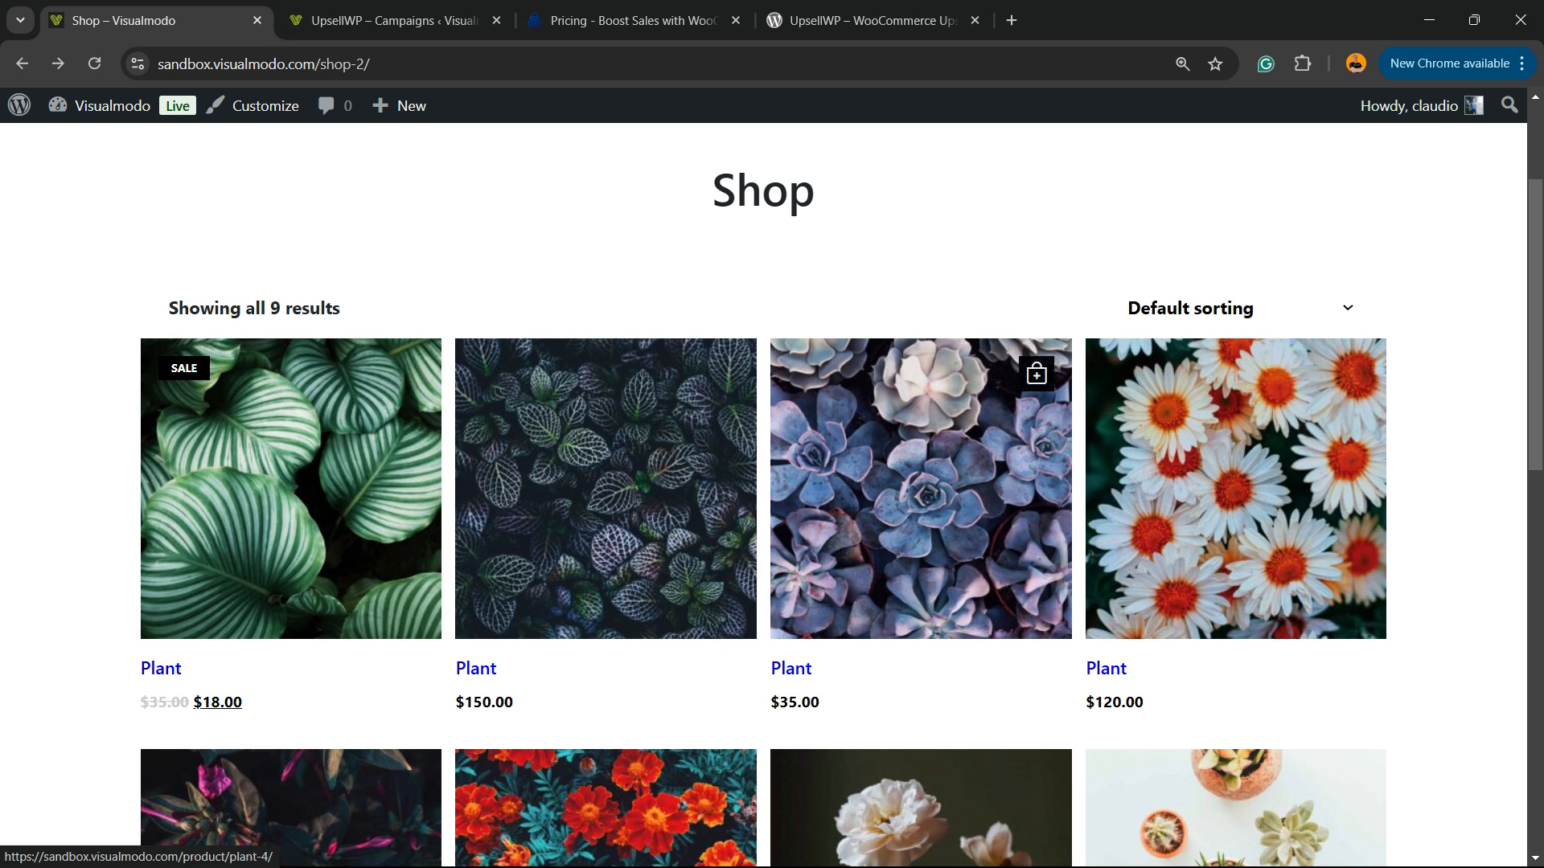
pyautogui.click(1351, 373)
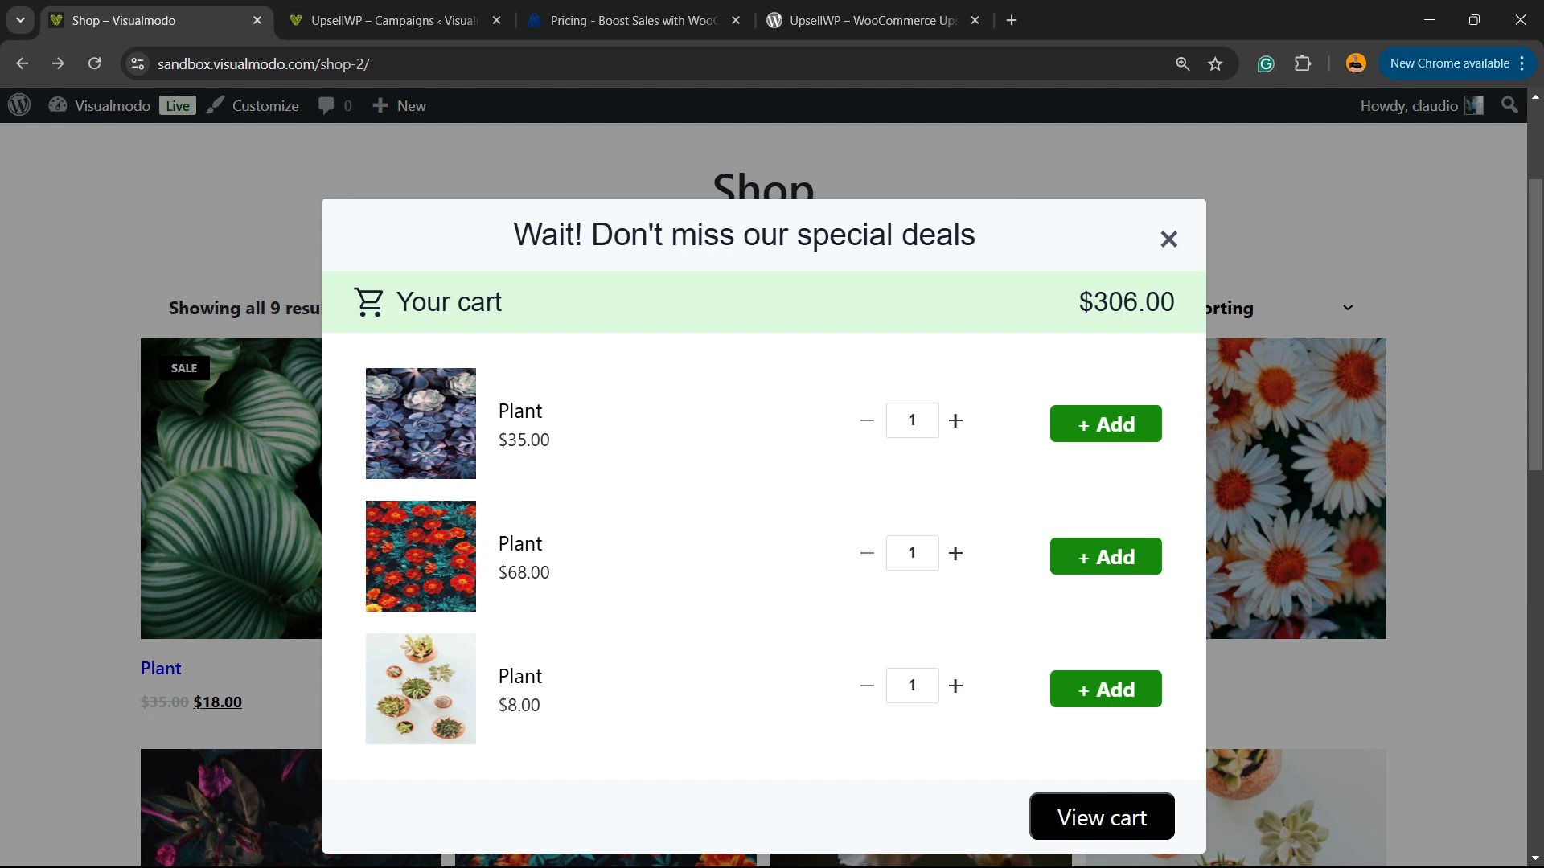
# - Add the suggested $68.00 plant from the upsell popup, then view the cart and check its products
pyautogui.click(1105, 556)
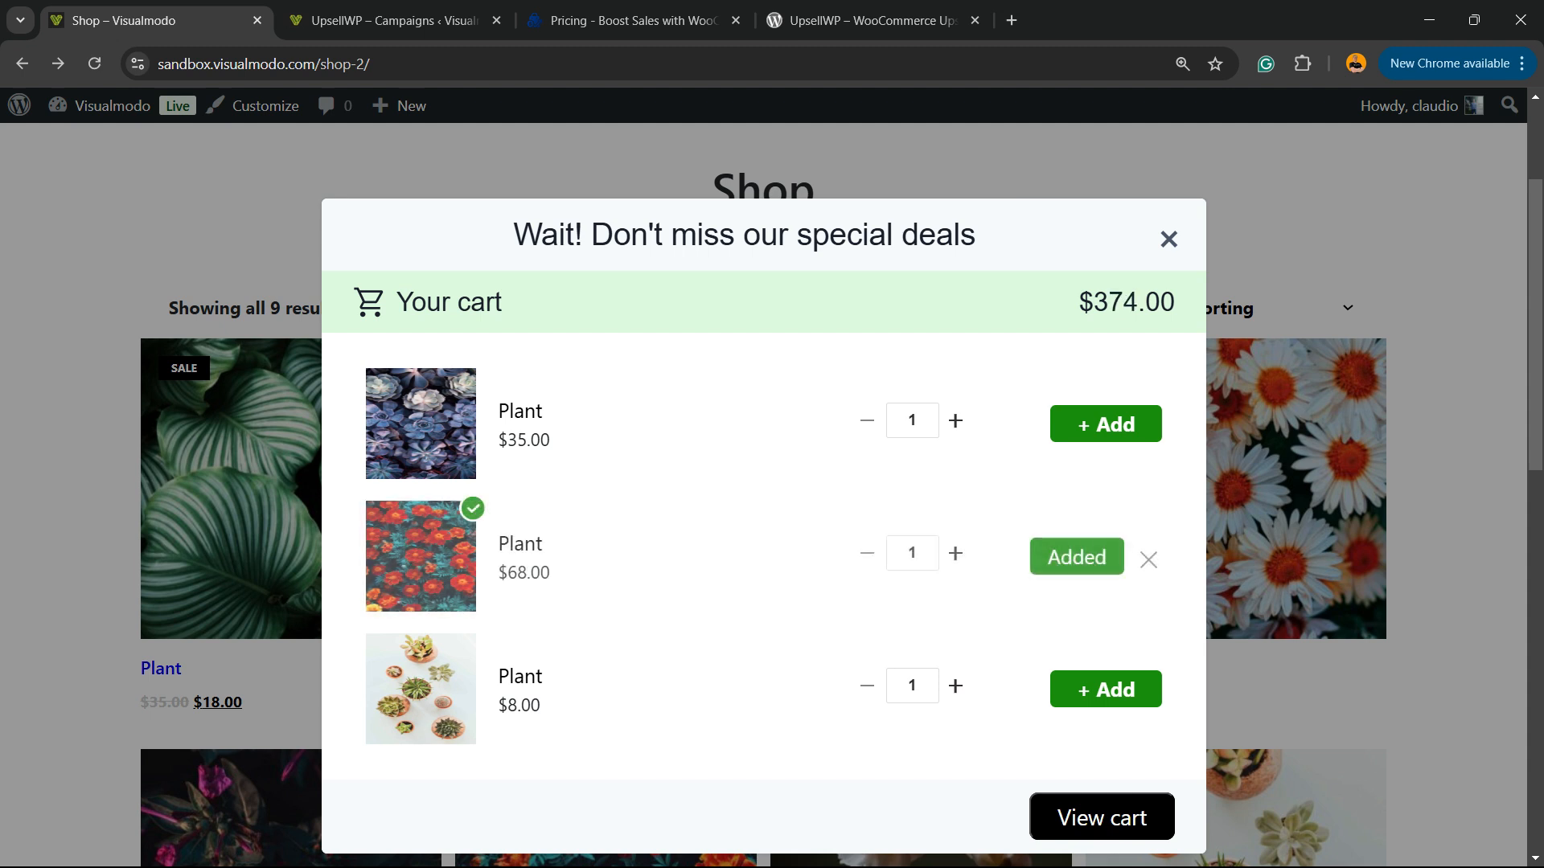
pyautogui.click(1101, 816)
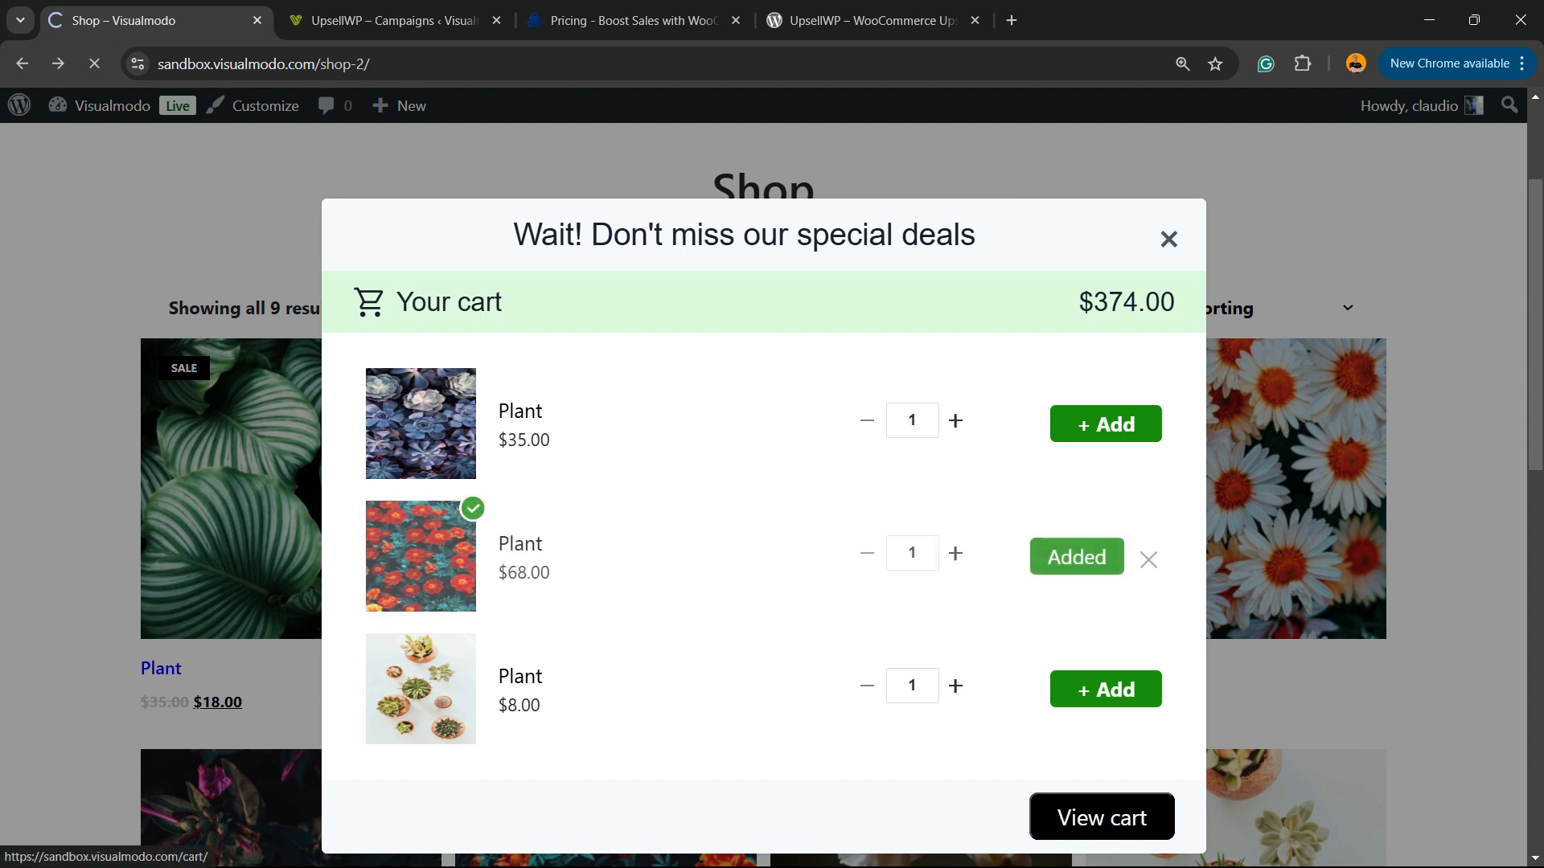
pyautogui.scroll(-15, 527, 495)
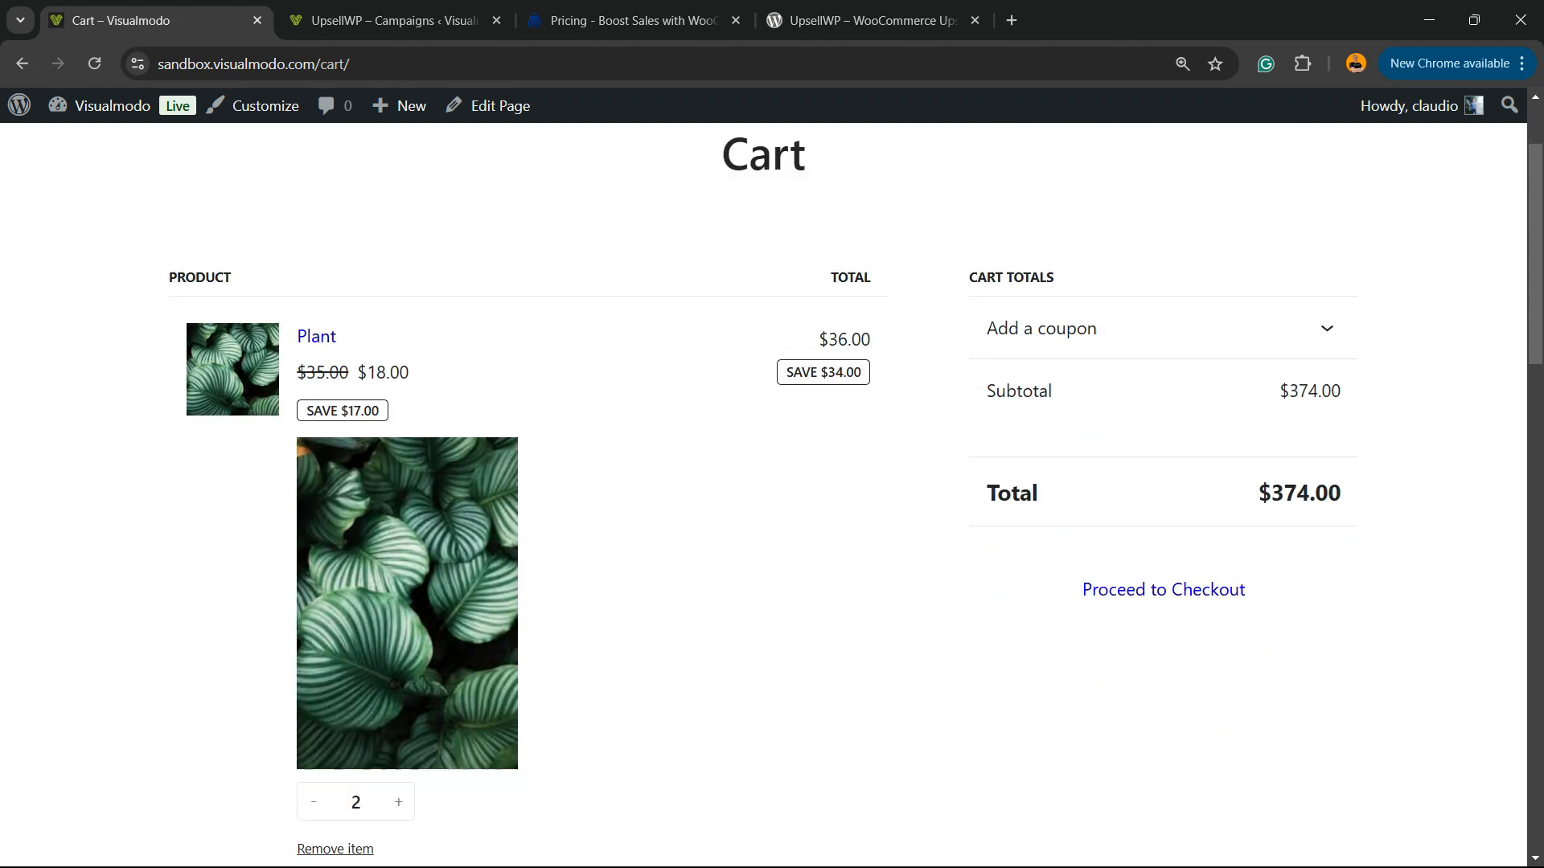
pyautogui.scroll(-8, 528, 495)
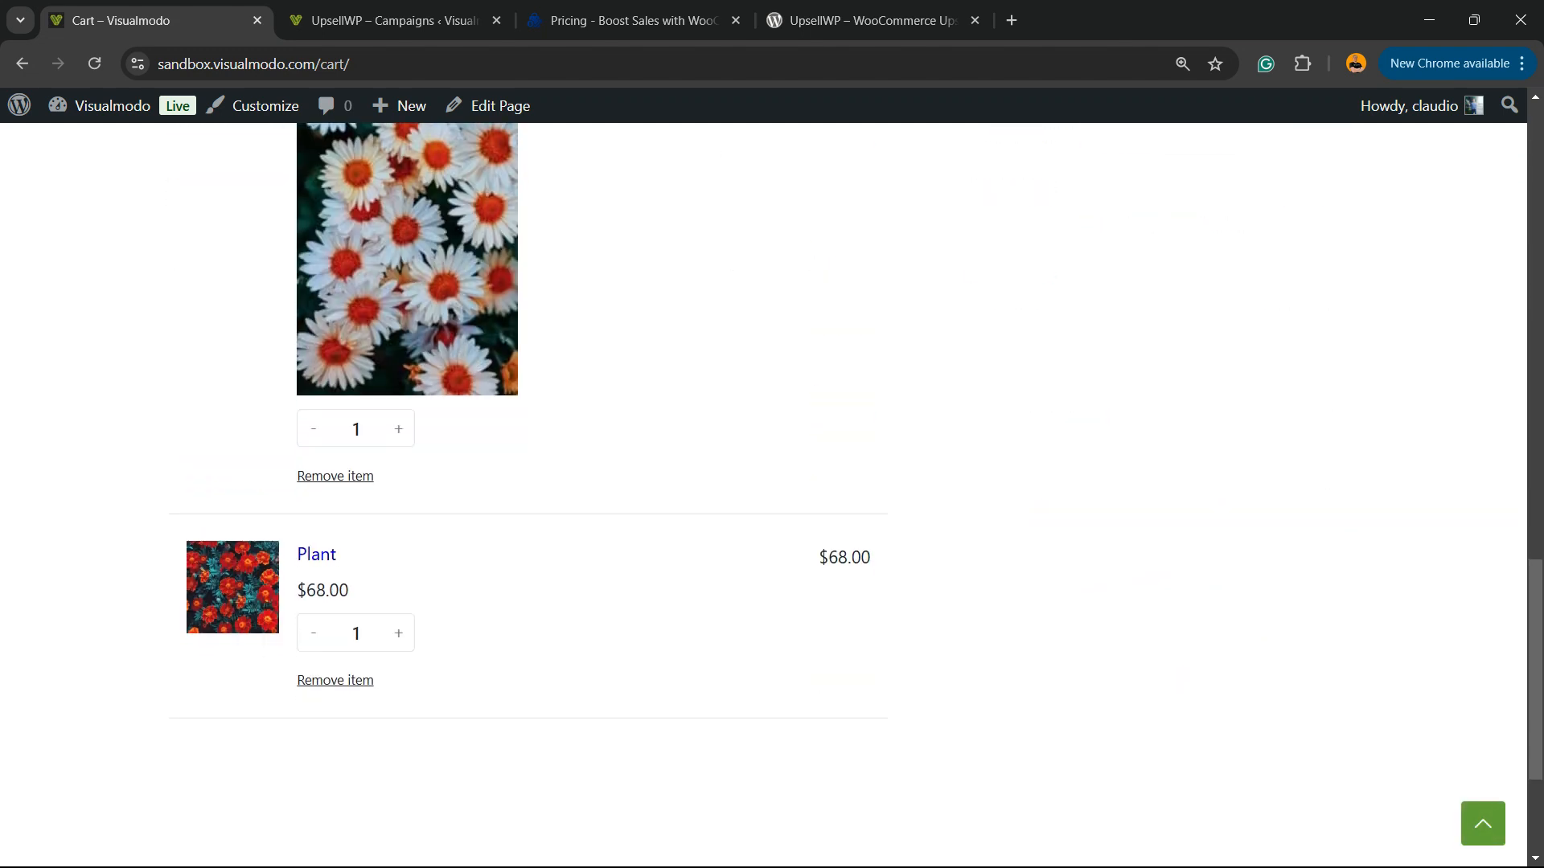
pyautogui.scroll(15, 527, 495)
pyautogui.scroll(8, 764, 495)
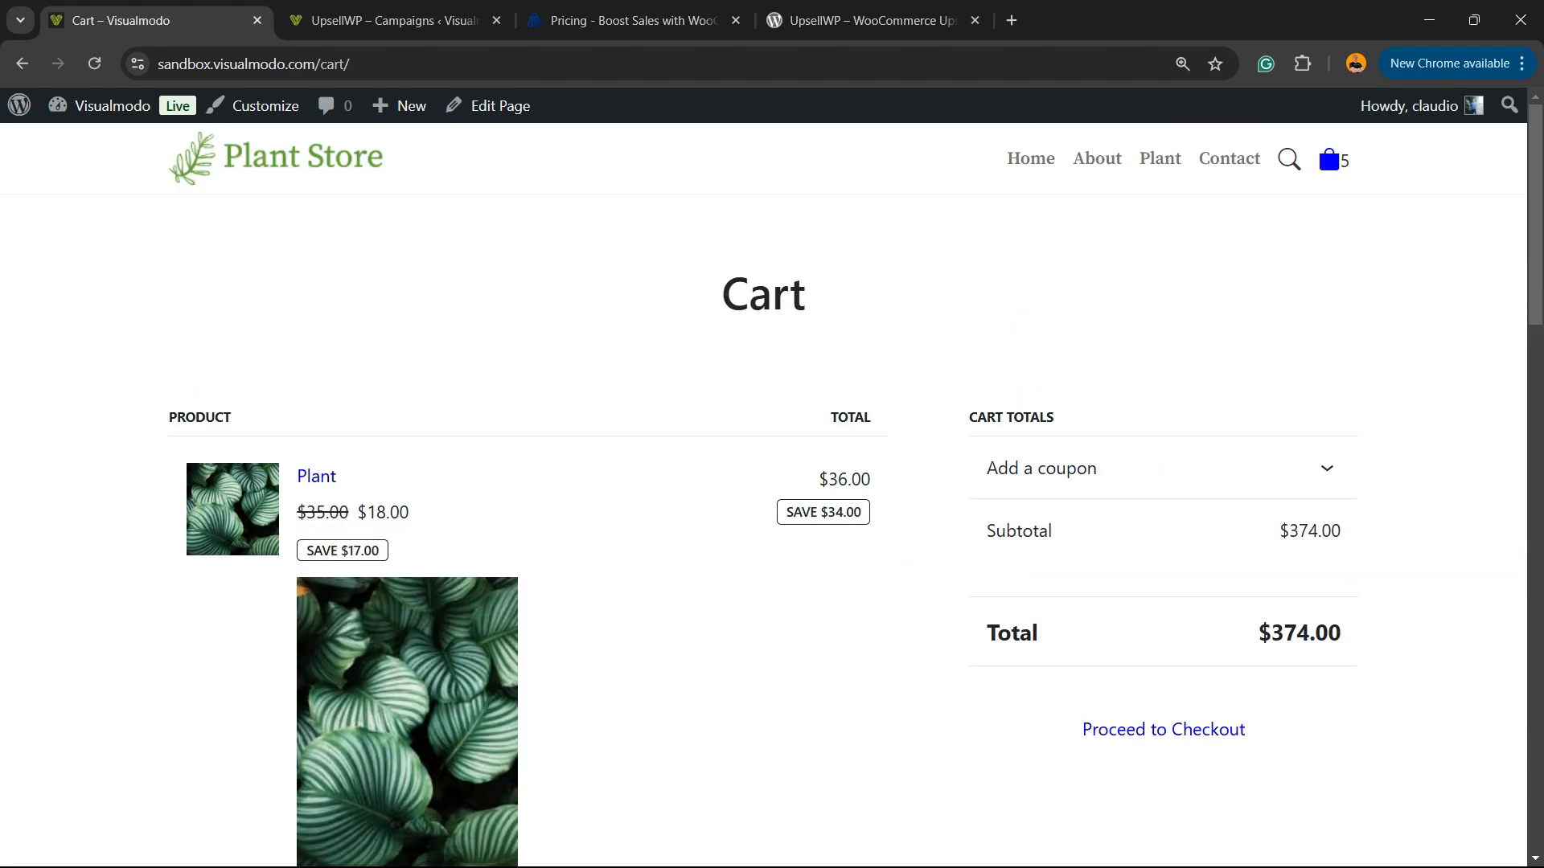
pyautogui.scroll(-10, 764, 495)
pyautogui.scroll(10, 763, 496)
pyautogui.scroll(-12, 764, 495)
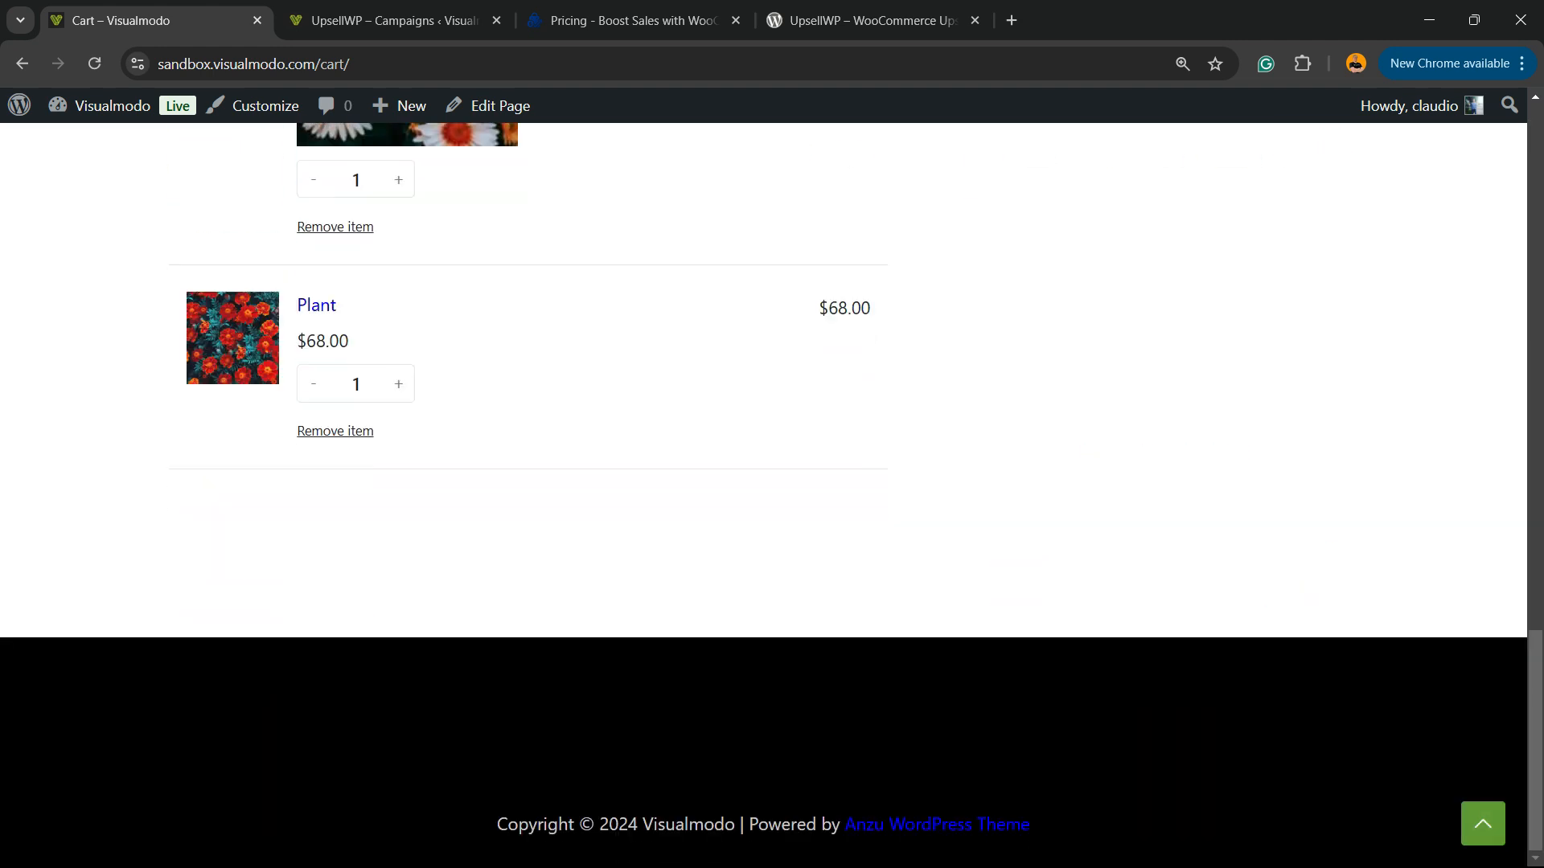
# - Remove all products from the cart and return to the shop page
pyautogui.scroll(7, 764, 495)
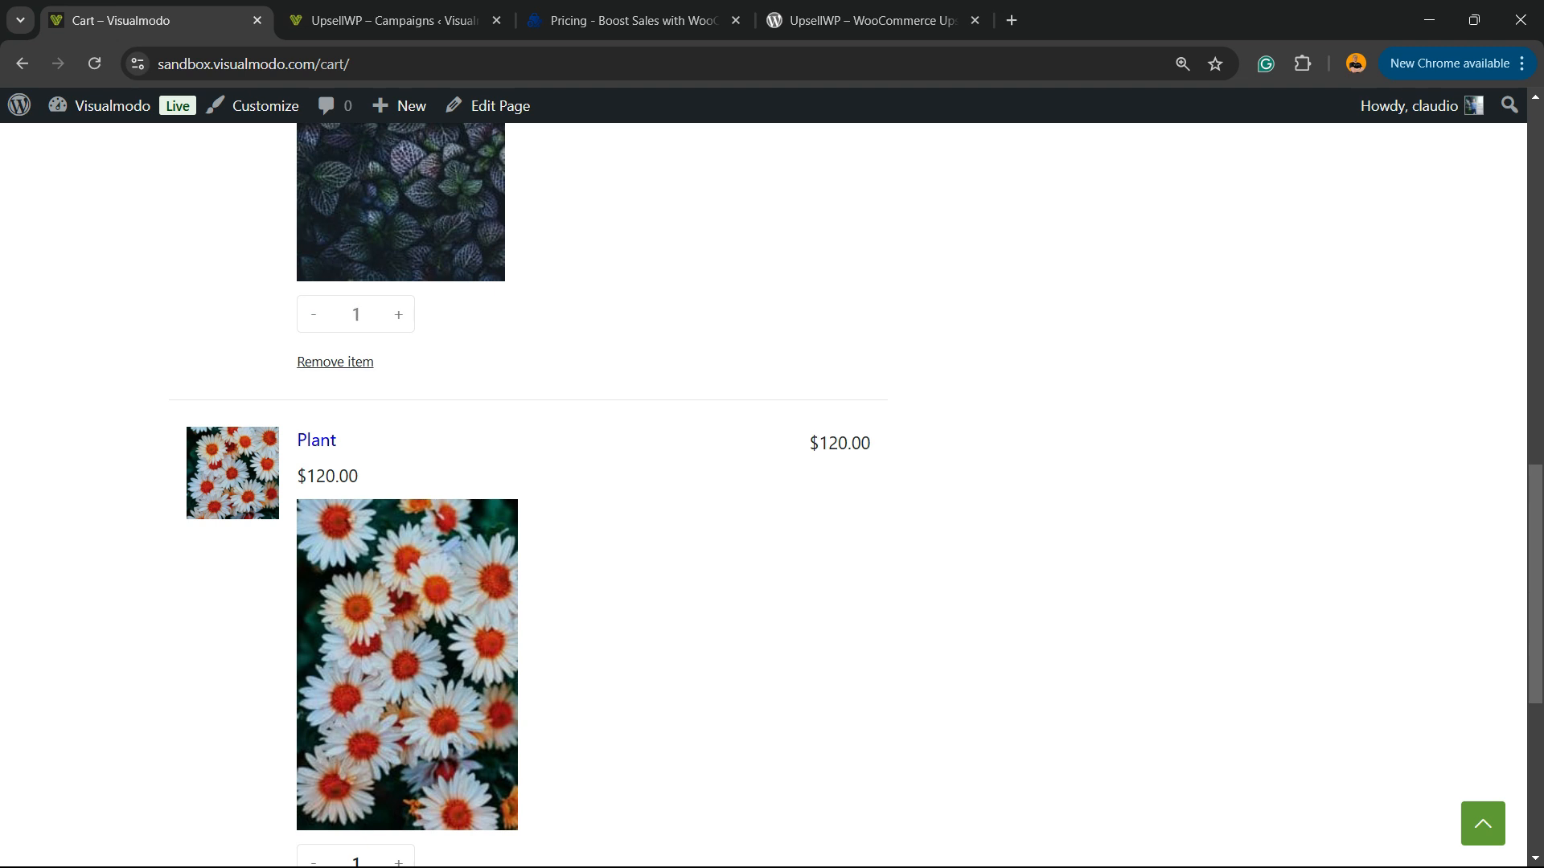
pyautogui.scroll(-1, 764, 496)
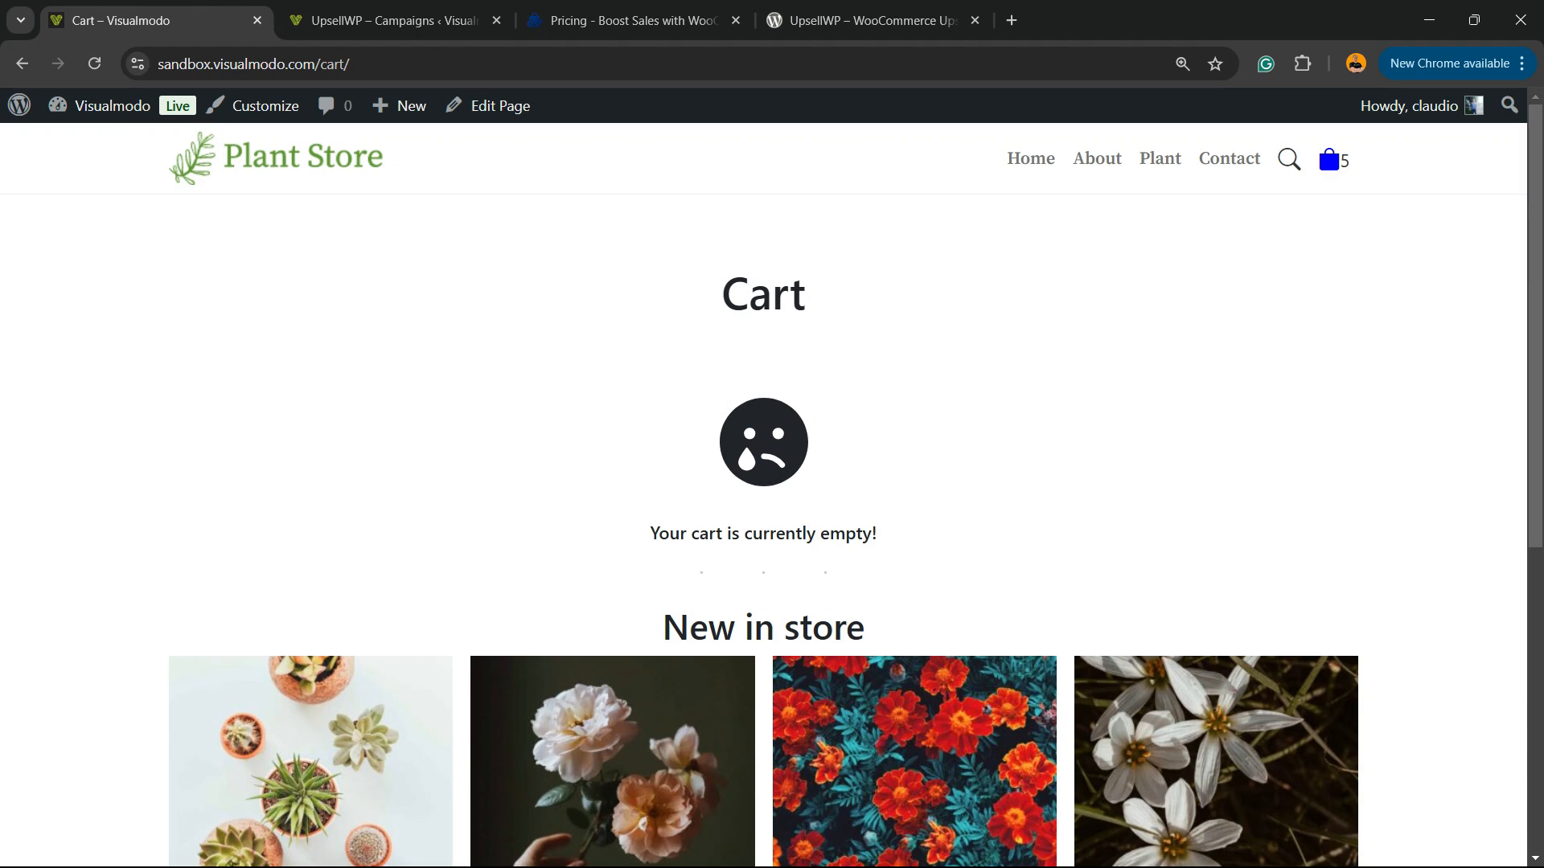
pyautogui.click(23, 63)
pyautogui.click(23, 64)
pyautogui.click(22, 64)
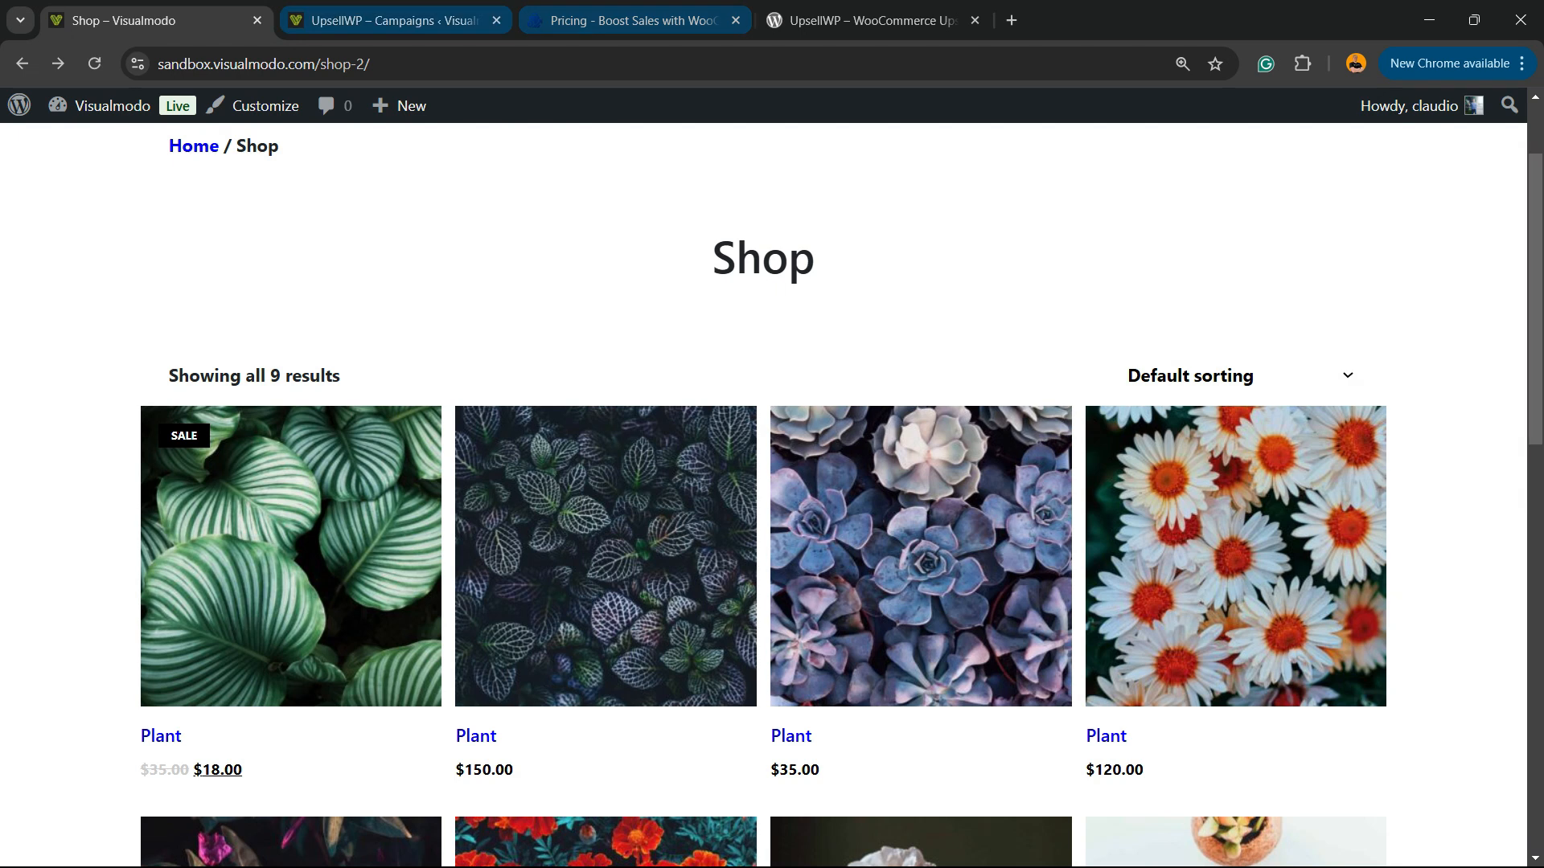
# - Start a new UpsellWP campaign of the Frequently Bought Together type
pyautogui.hotkey('ctrl', 'Tab')
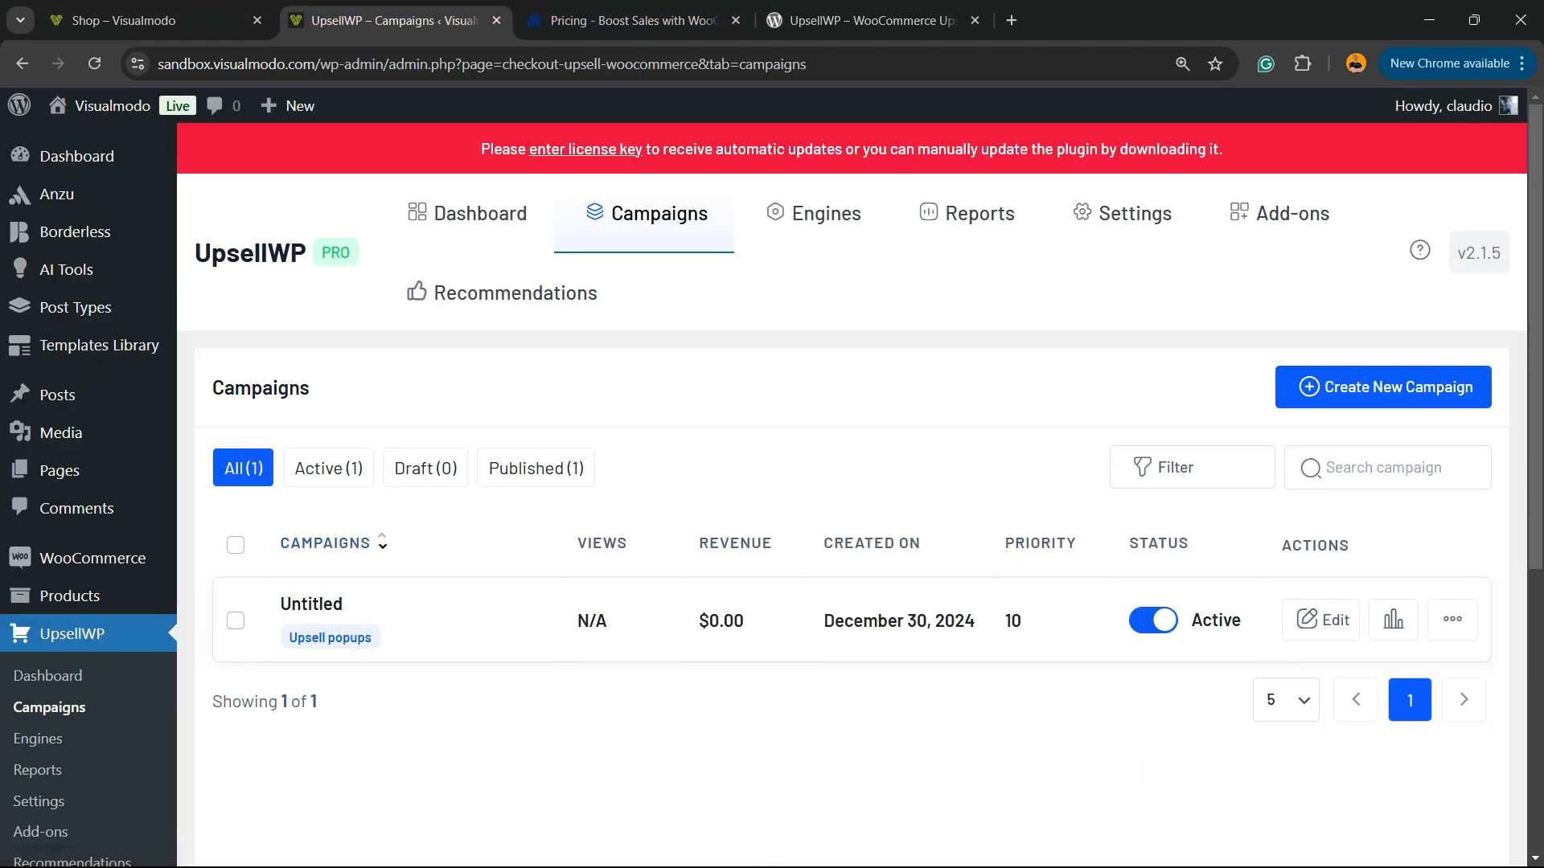
pyautogui.click(1383, 387)
pyautogui.scroll(-3, 759, 507)
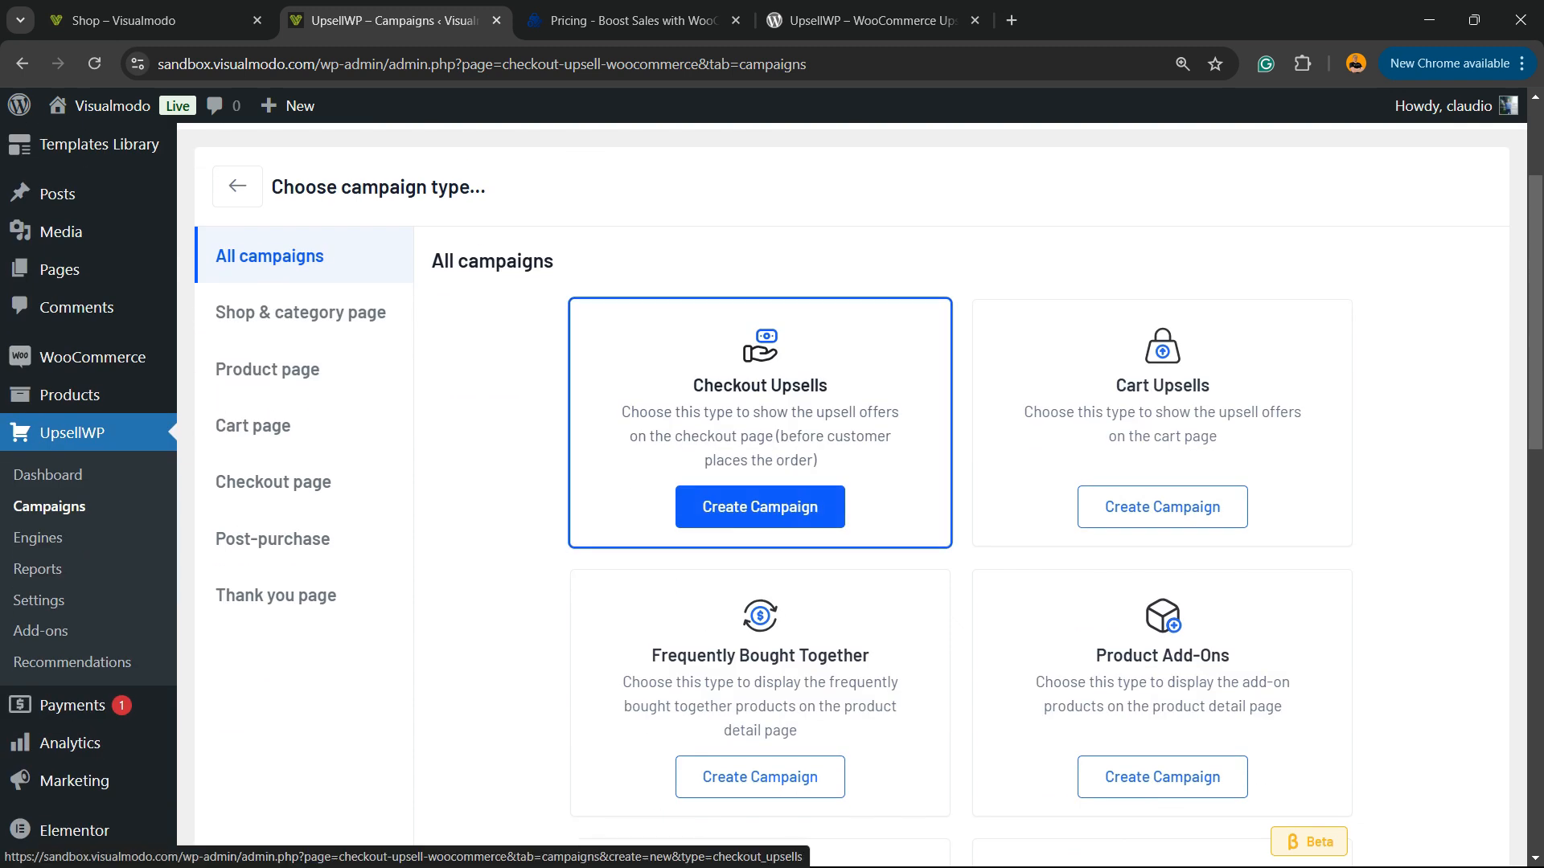
pyautogui.scroll(-3, 760, 531)
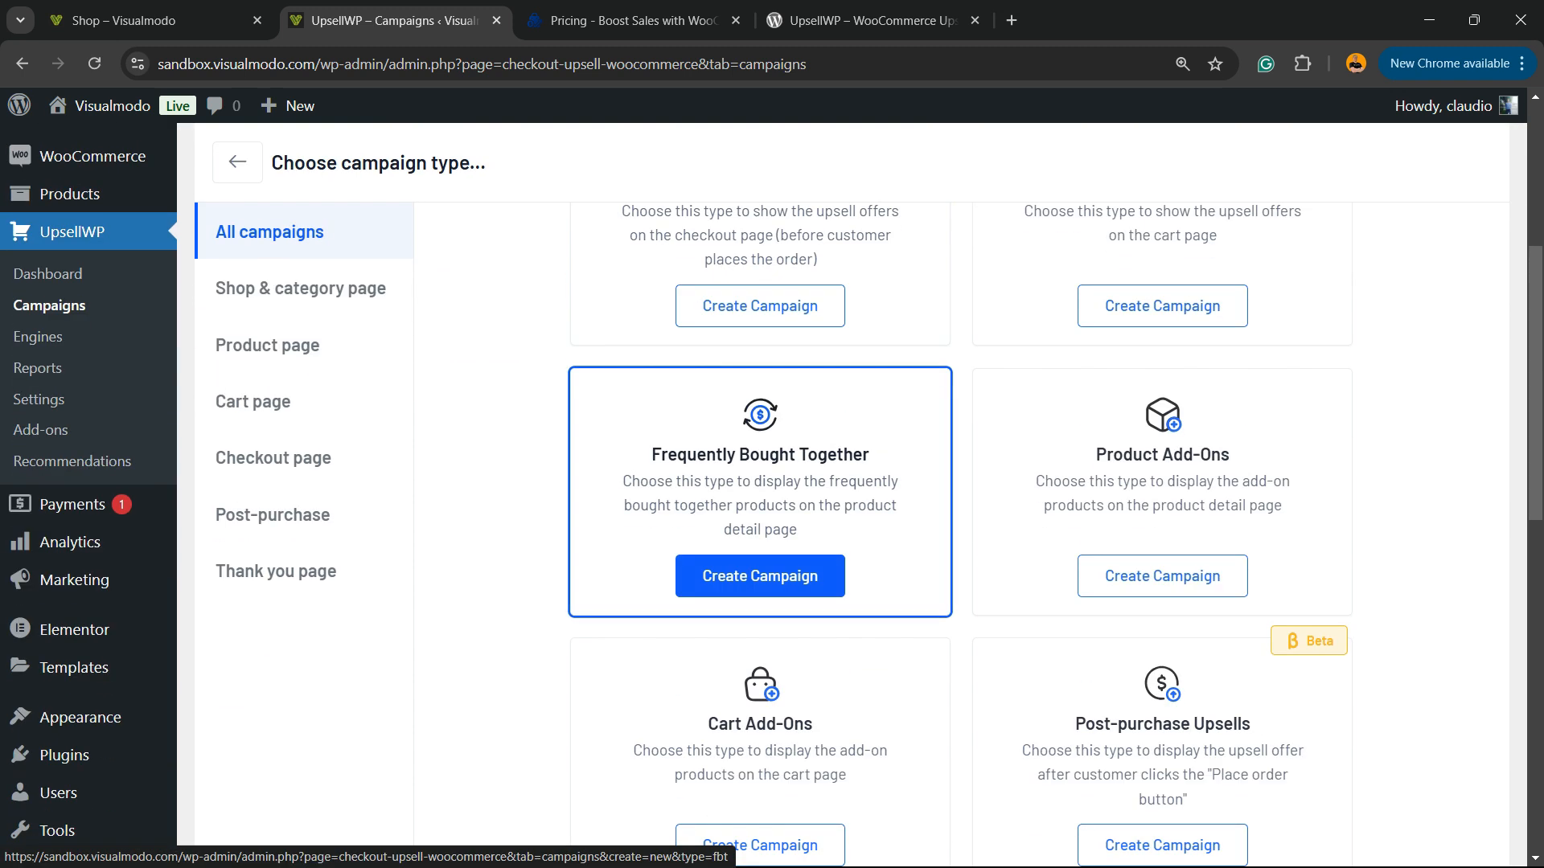
pyautogui.click(760, 576)
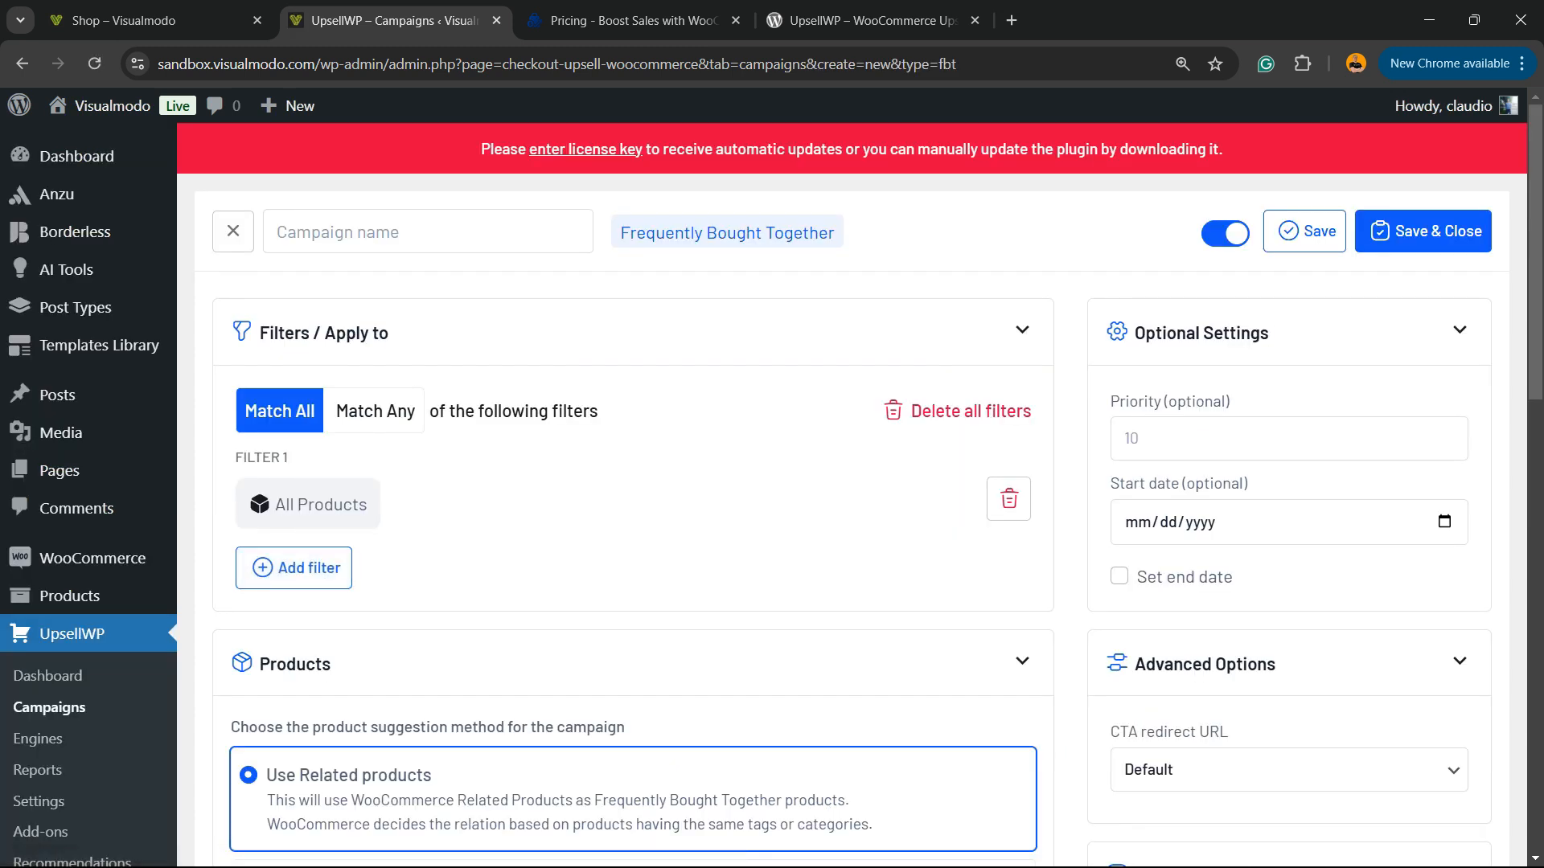
# - Add a second filter to the campaign that applies it to All Products
pyautogui.click(293, 568)
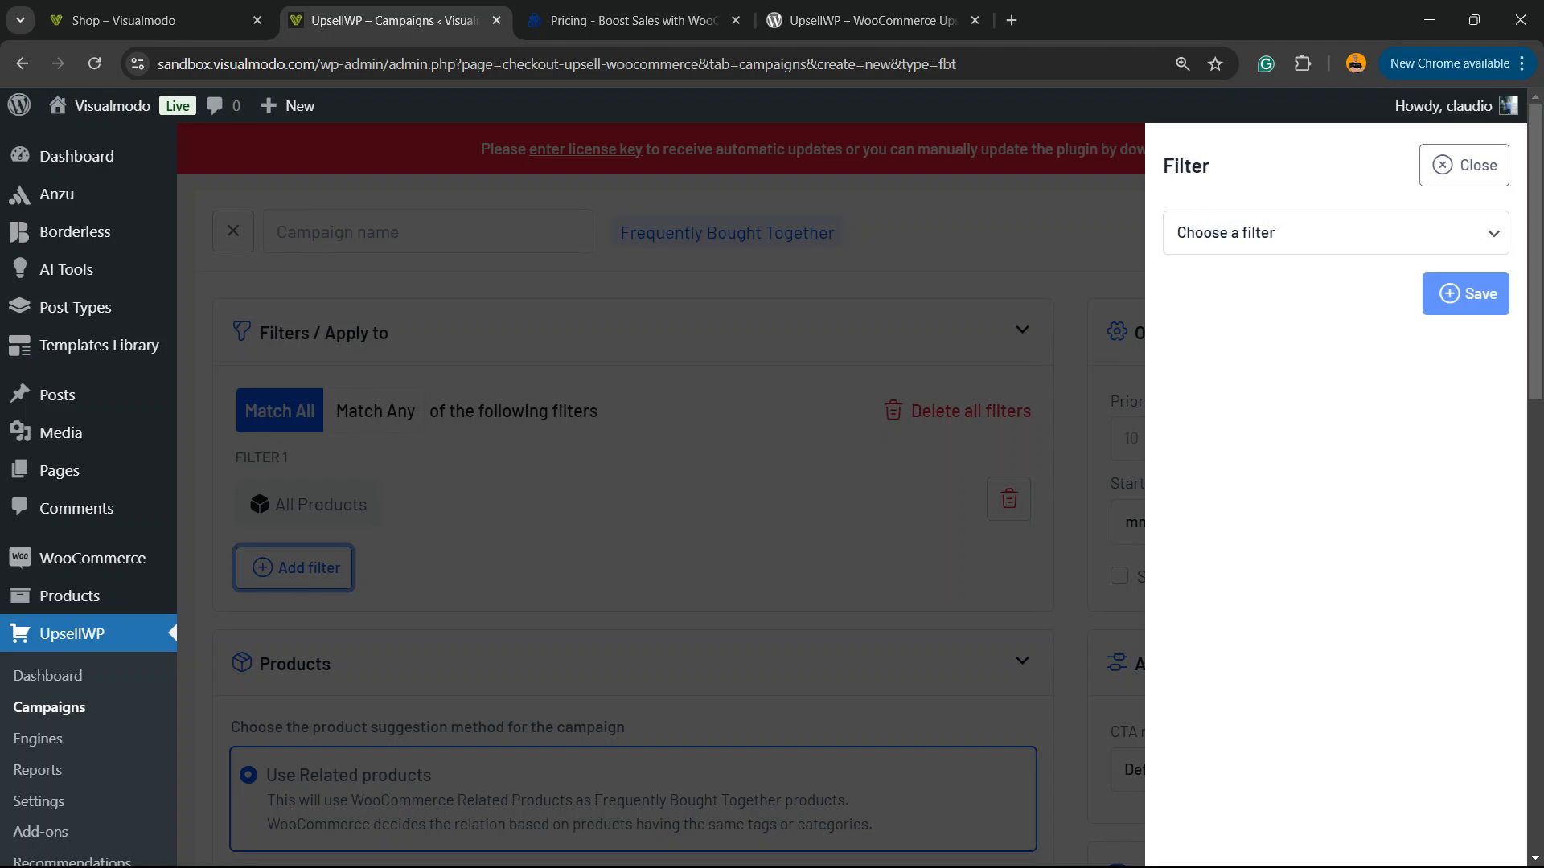
pyautogui.click(1335, 233)
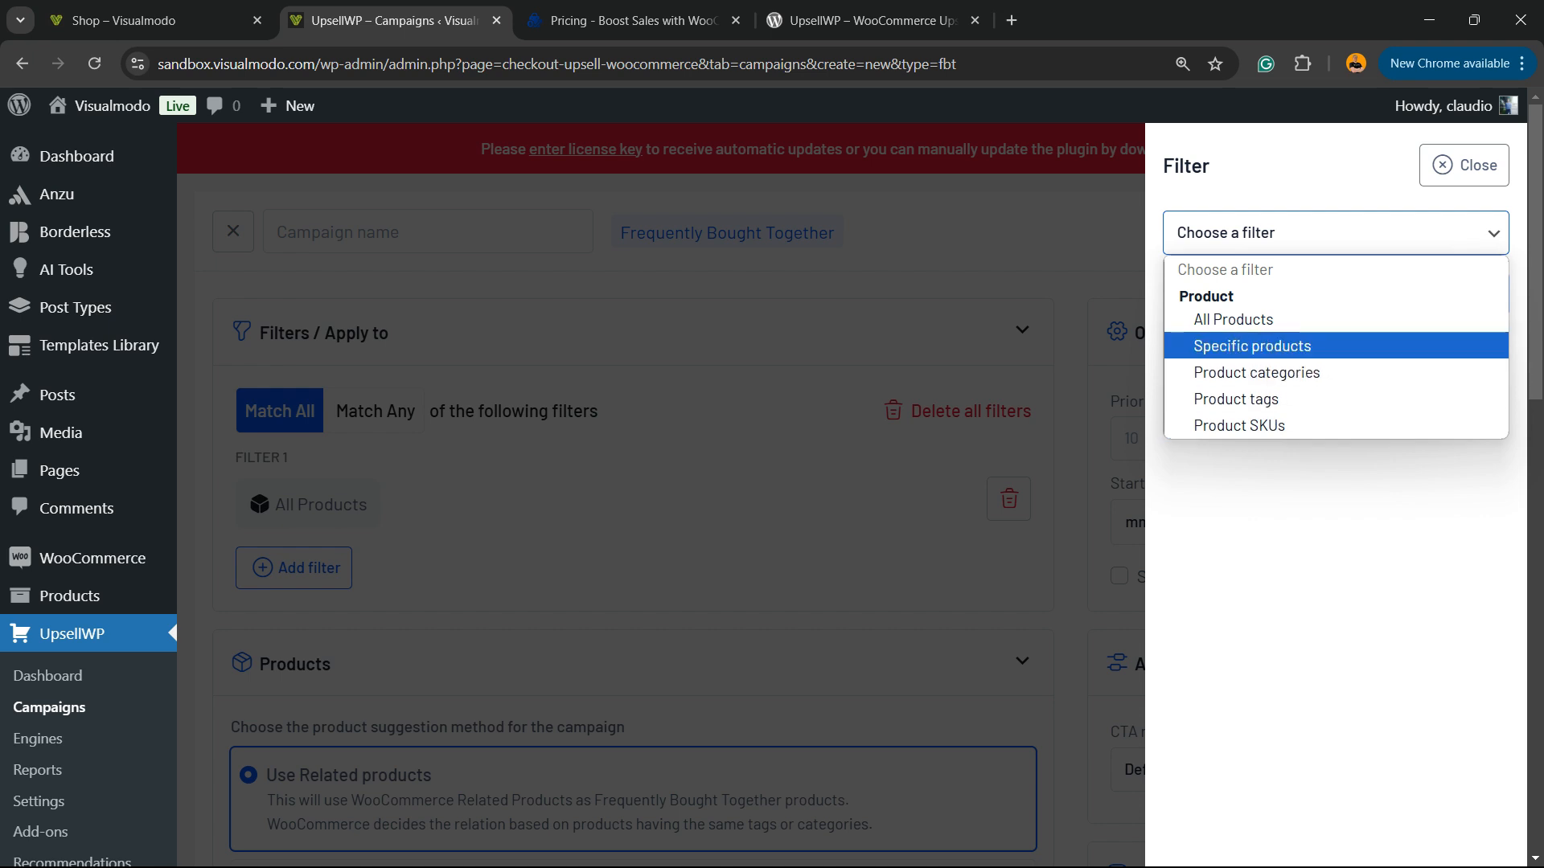
pyautogui.click(1234, 320)
pyautogui.click(1465, 339)
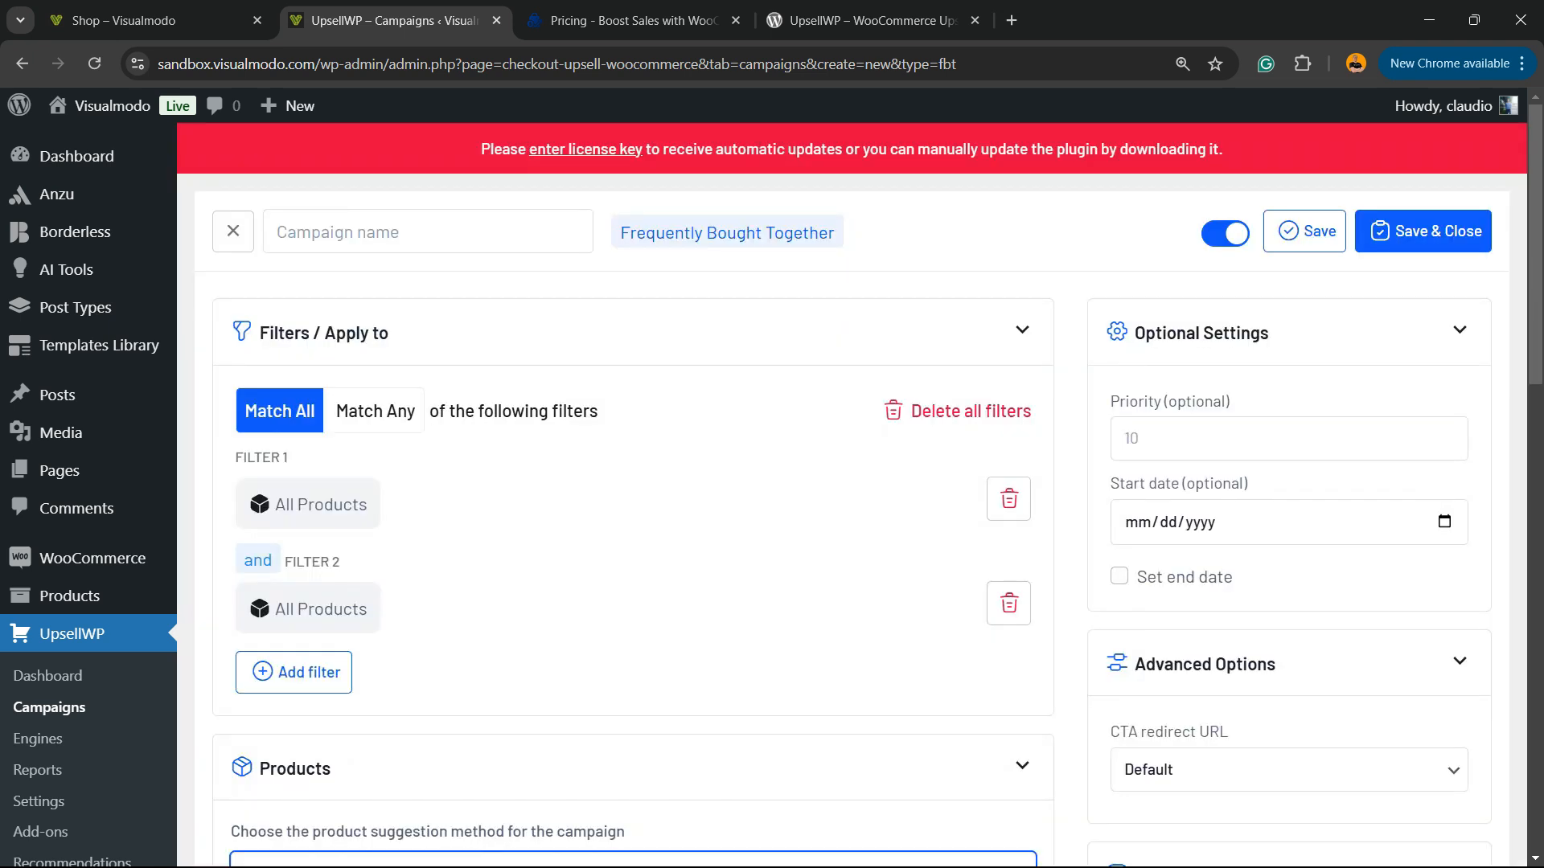
# - Review the campaign's product suggestion methods and the Bundle products option
pyautogui.scroll(-3, 852, 482)
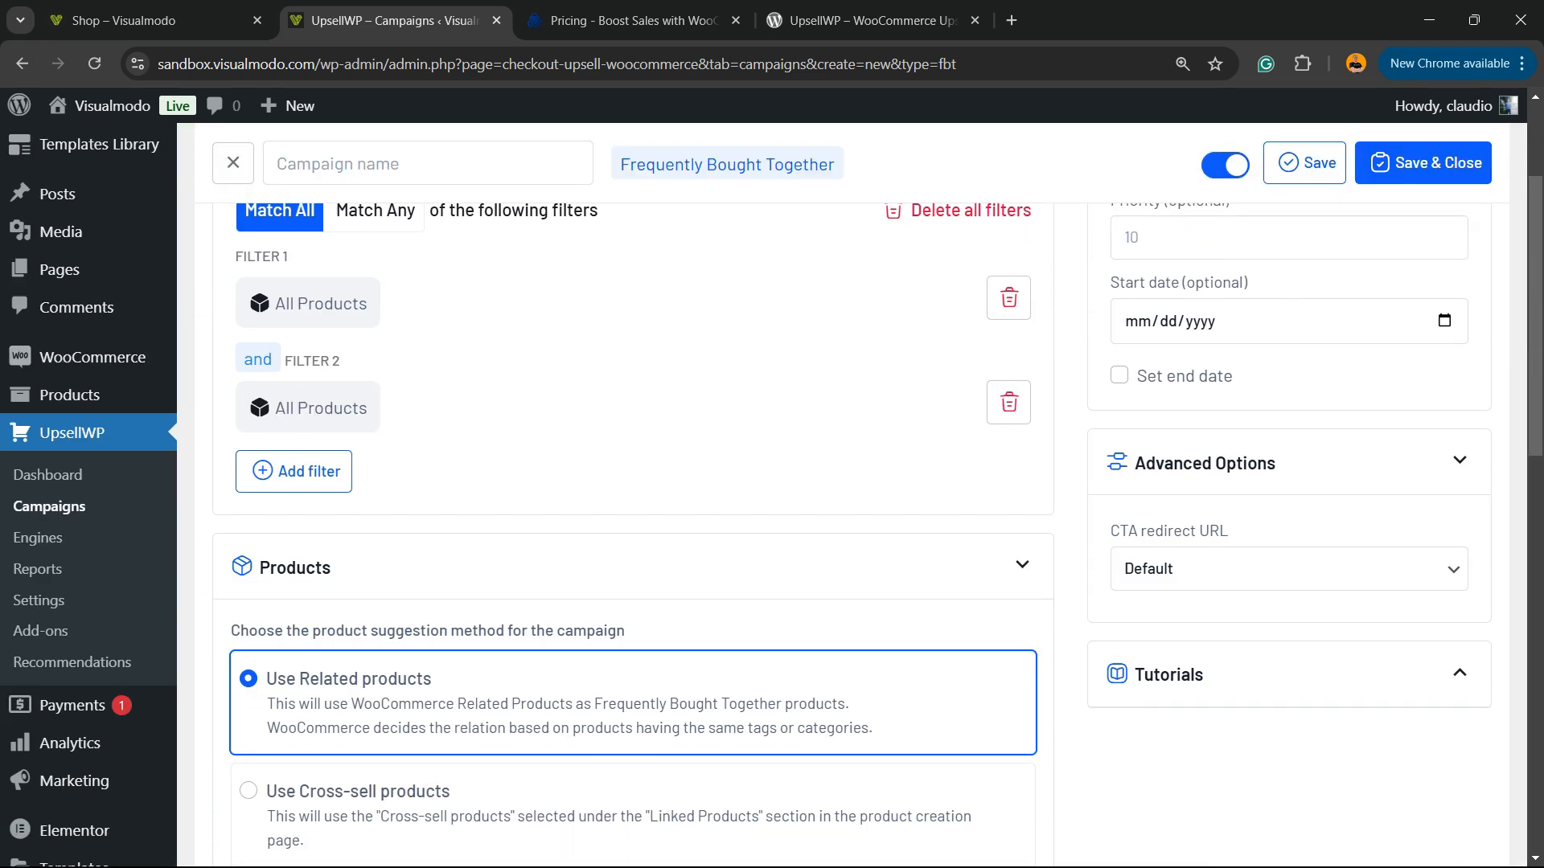
pyautogui.scroll(-3, 852, 482)
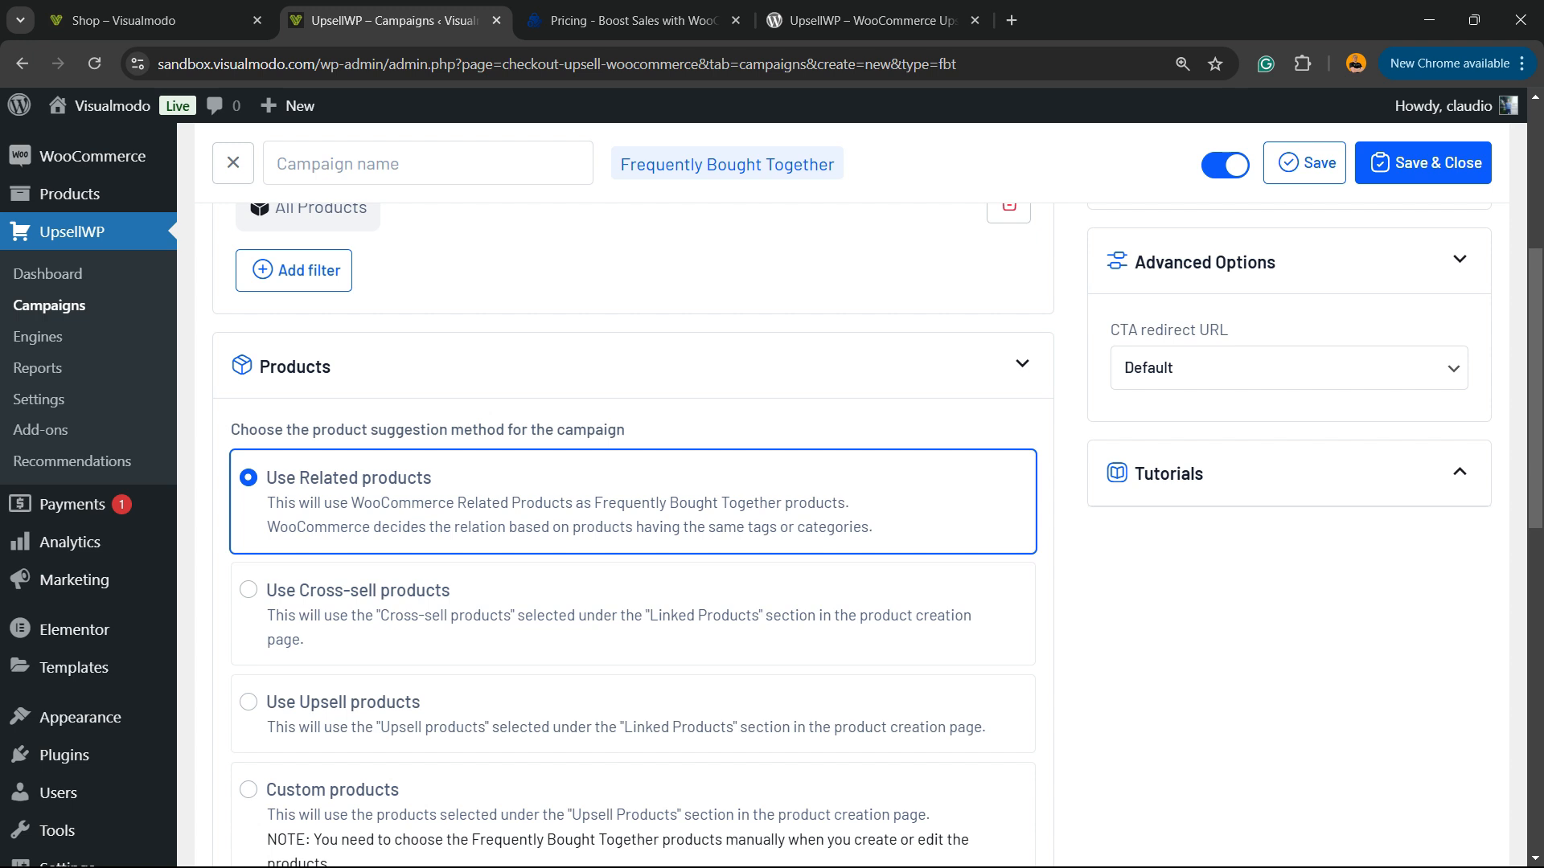
pyautogui.scroll(6, 852, 482)
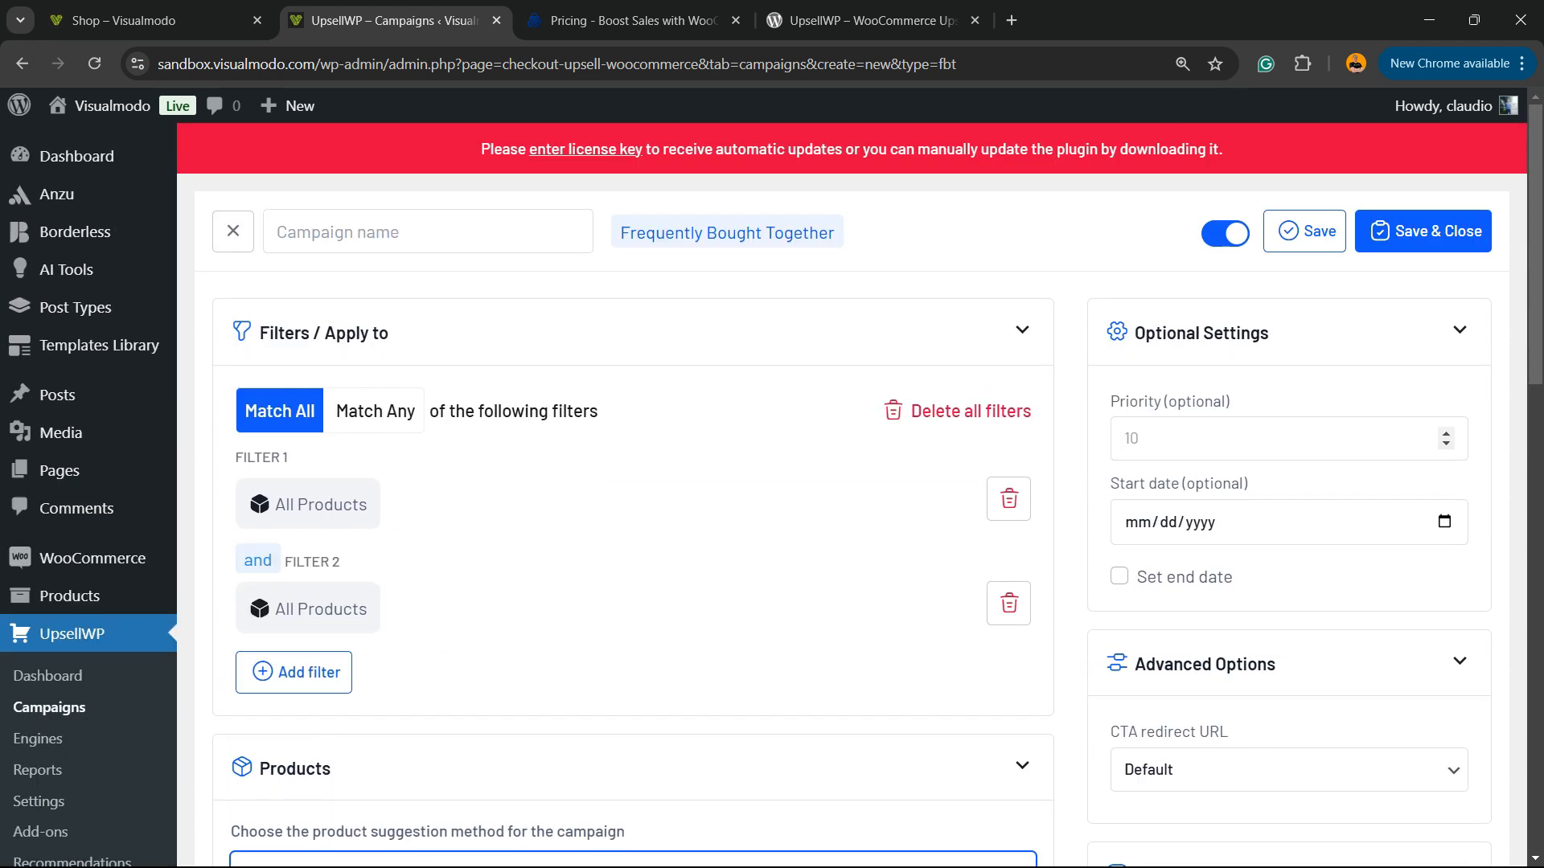
pyautogui.scroll(-12, 853, 483)
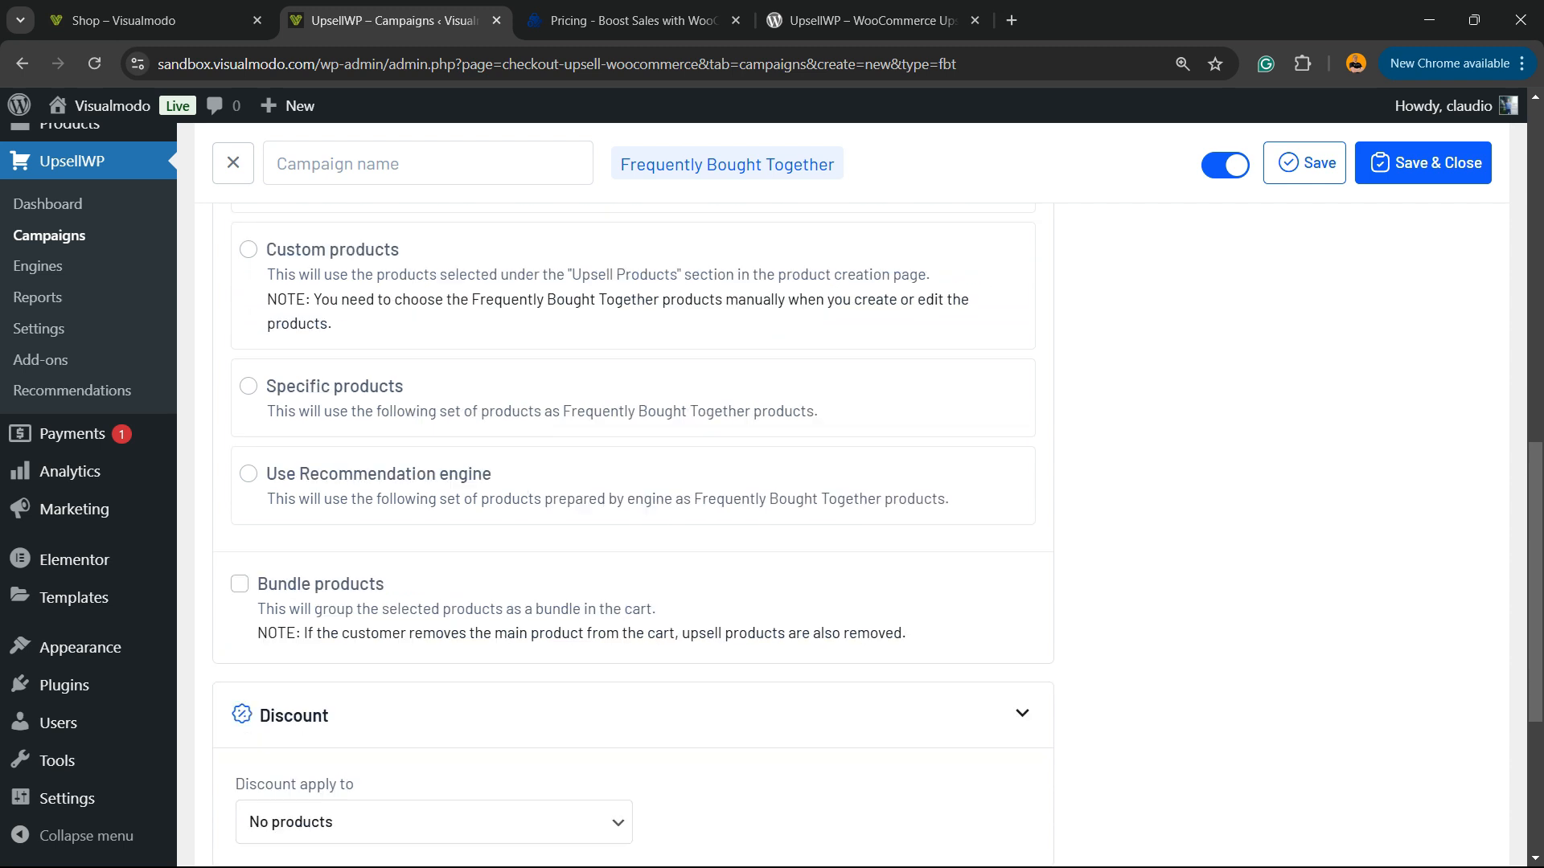
pyautogui.scroll(-1, 852, 482)
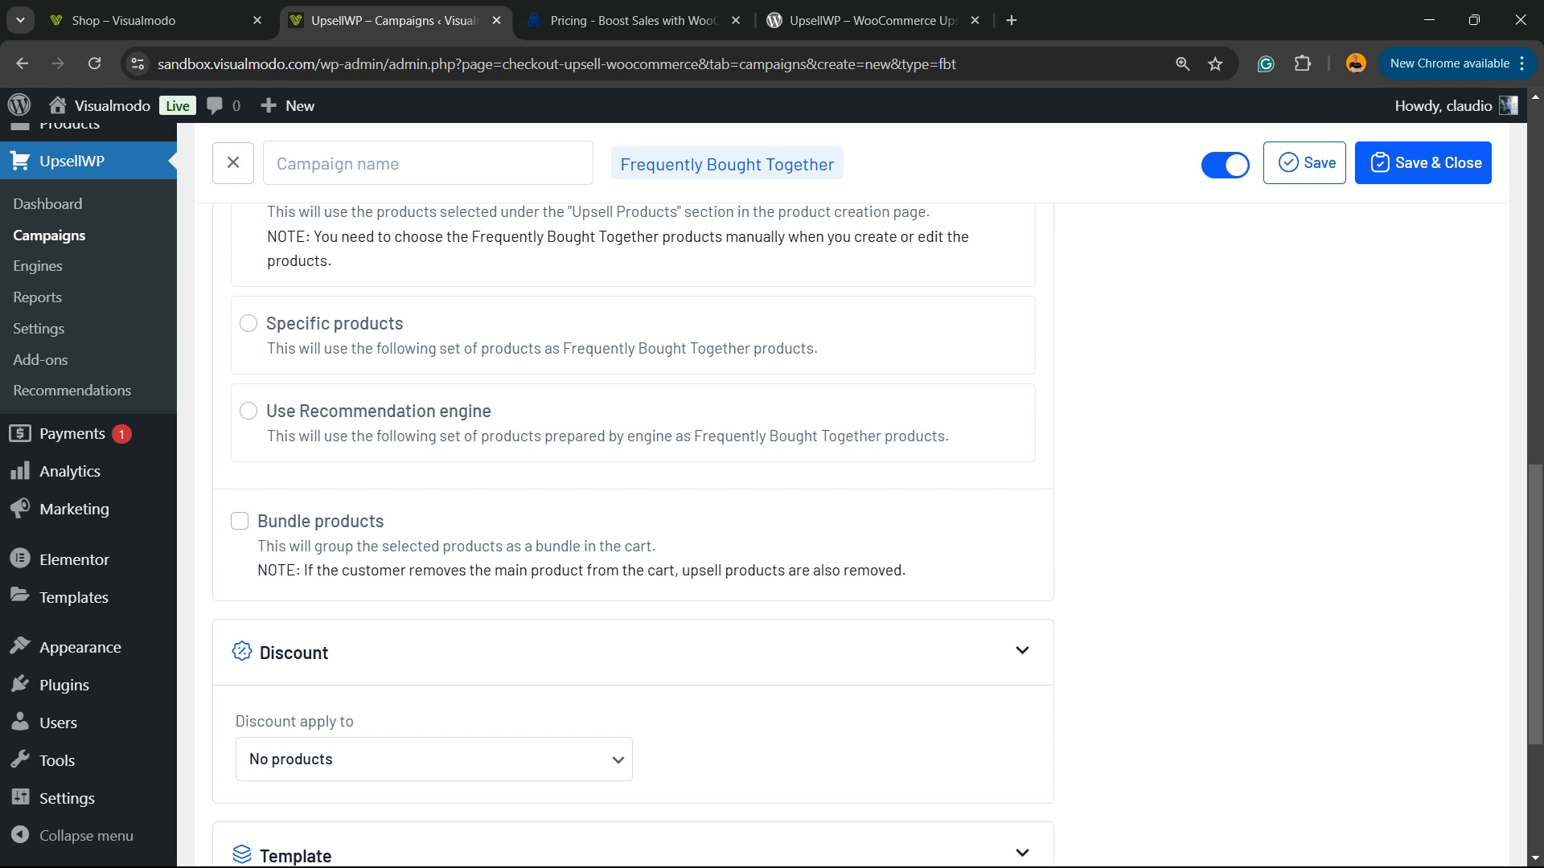
# - Examine which products the campaign's discount can apply to
pyautogui.click(1022, 652)
pyautogui.click(1022, 651)
pyautogui.scroll(-2, 633, 562)
pyautogui.click(434, 558)
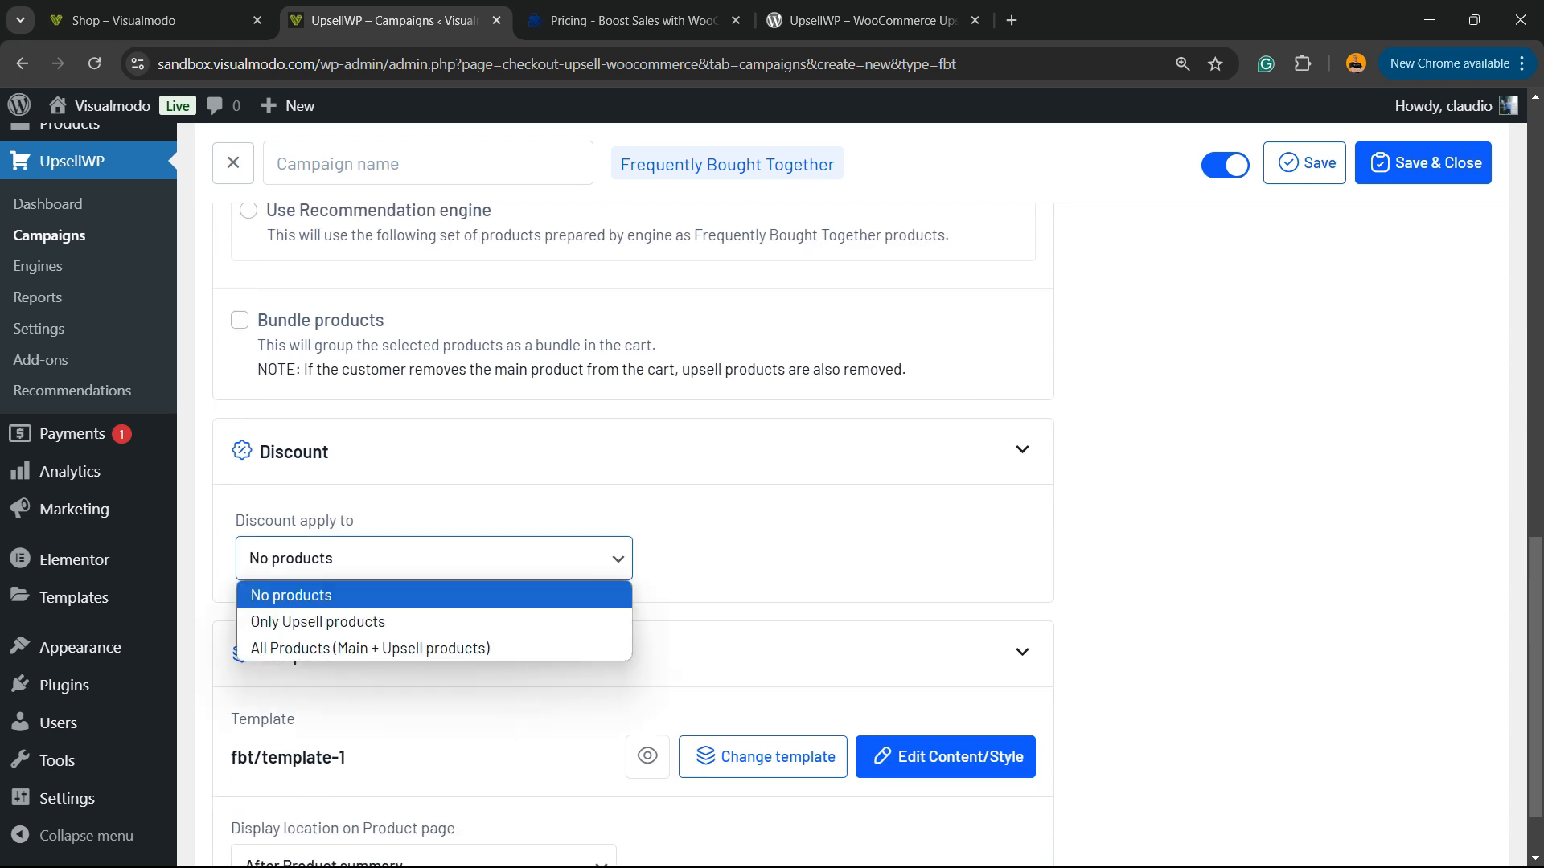
pyautogui.press('Down')
pyautogui.press('Down')
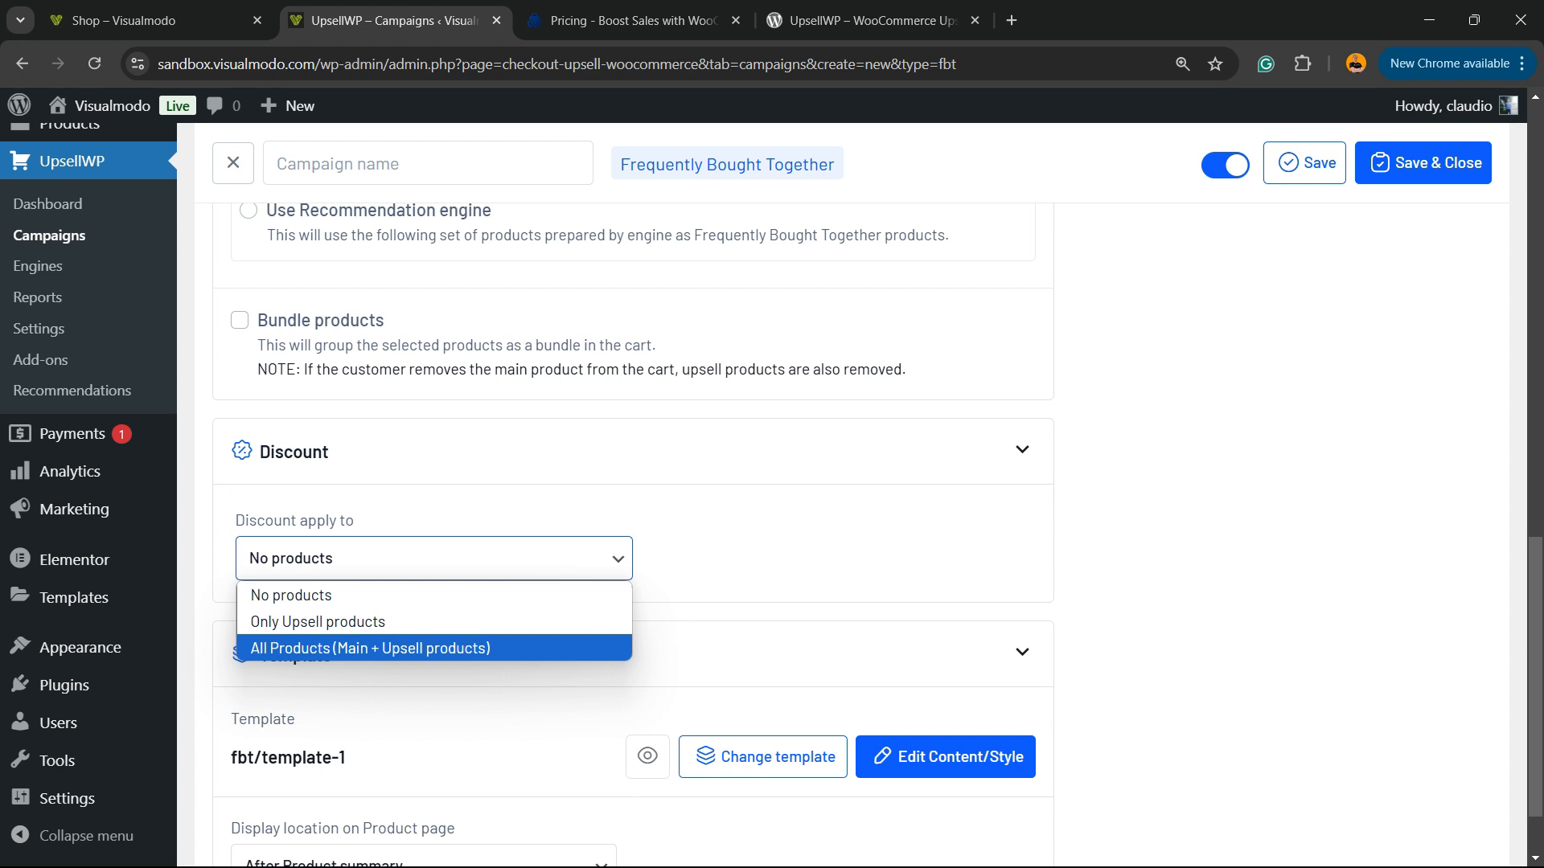
# - Check the template and product page display location settings, then save and close the campaign without a name
pyautogui.click(1022, 652)
pyautogui.click(1022, 779)
pyautogui.scroll(-3, 1022, 780)
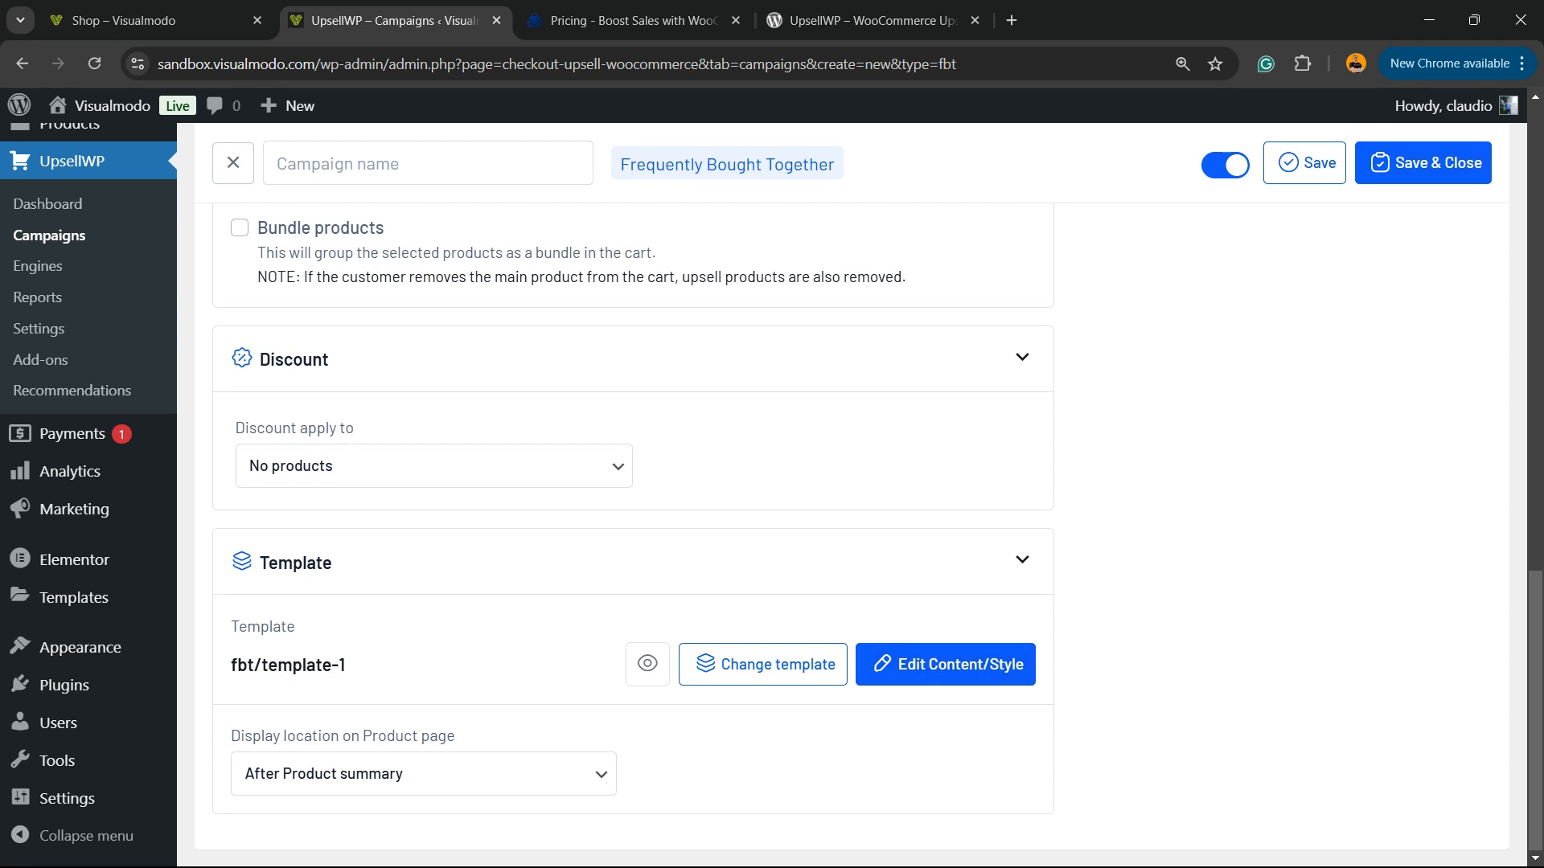
pyautogui.scroll(12, 1287, 438)
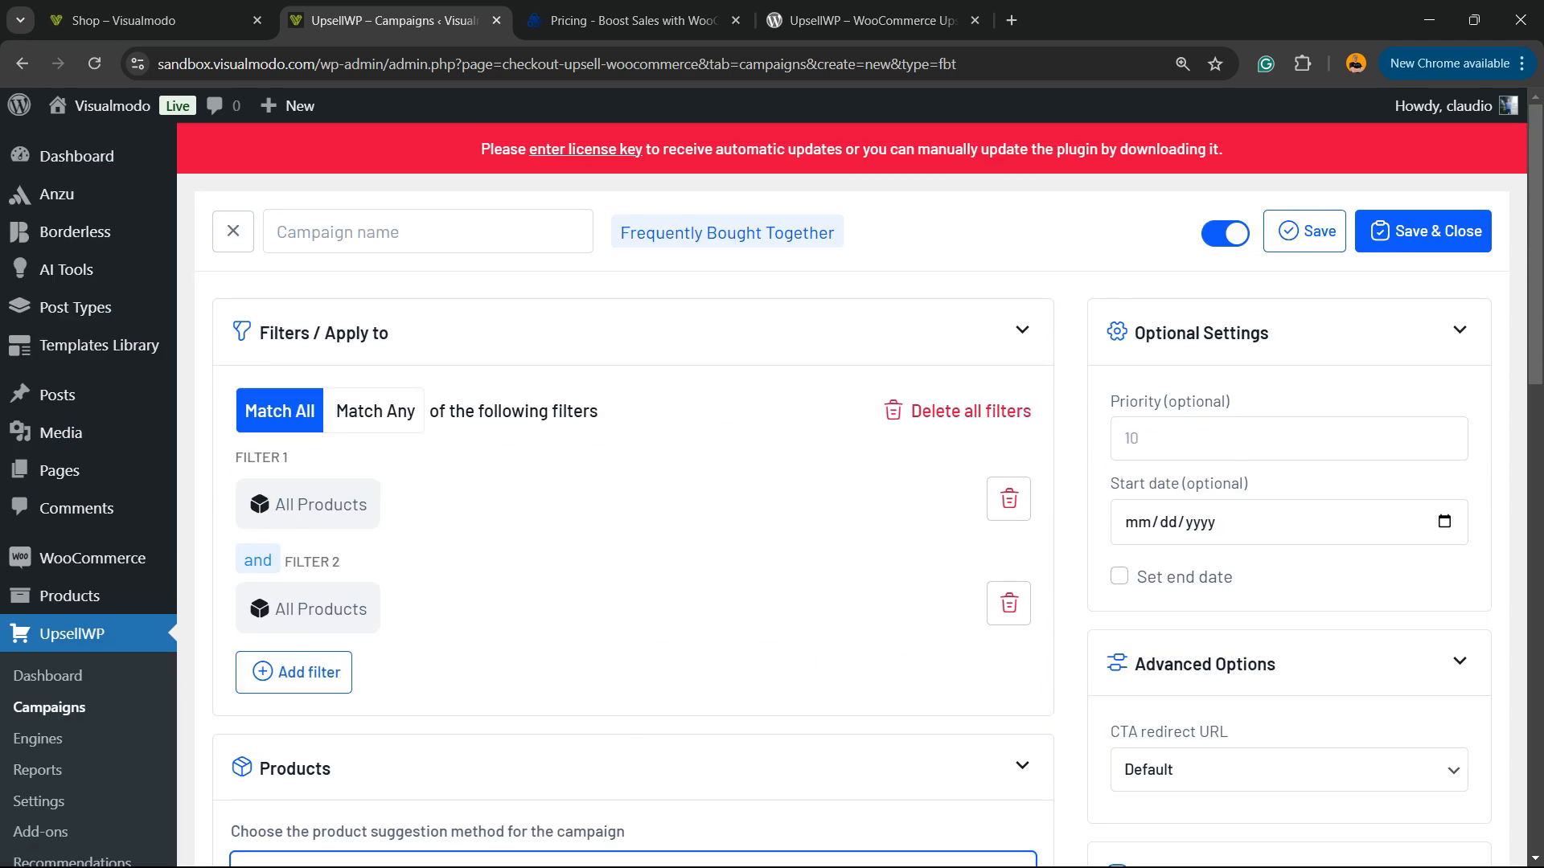
pyautogui.click(1422, 231)
# - Return to the shop and open the product page of the $150.00 plant
pyautogui.hotkey('ctrl', 'Tab')
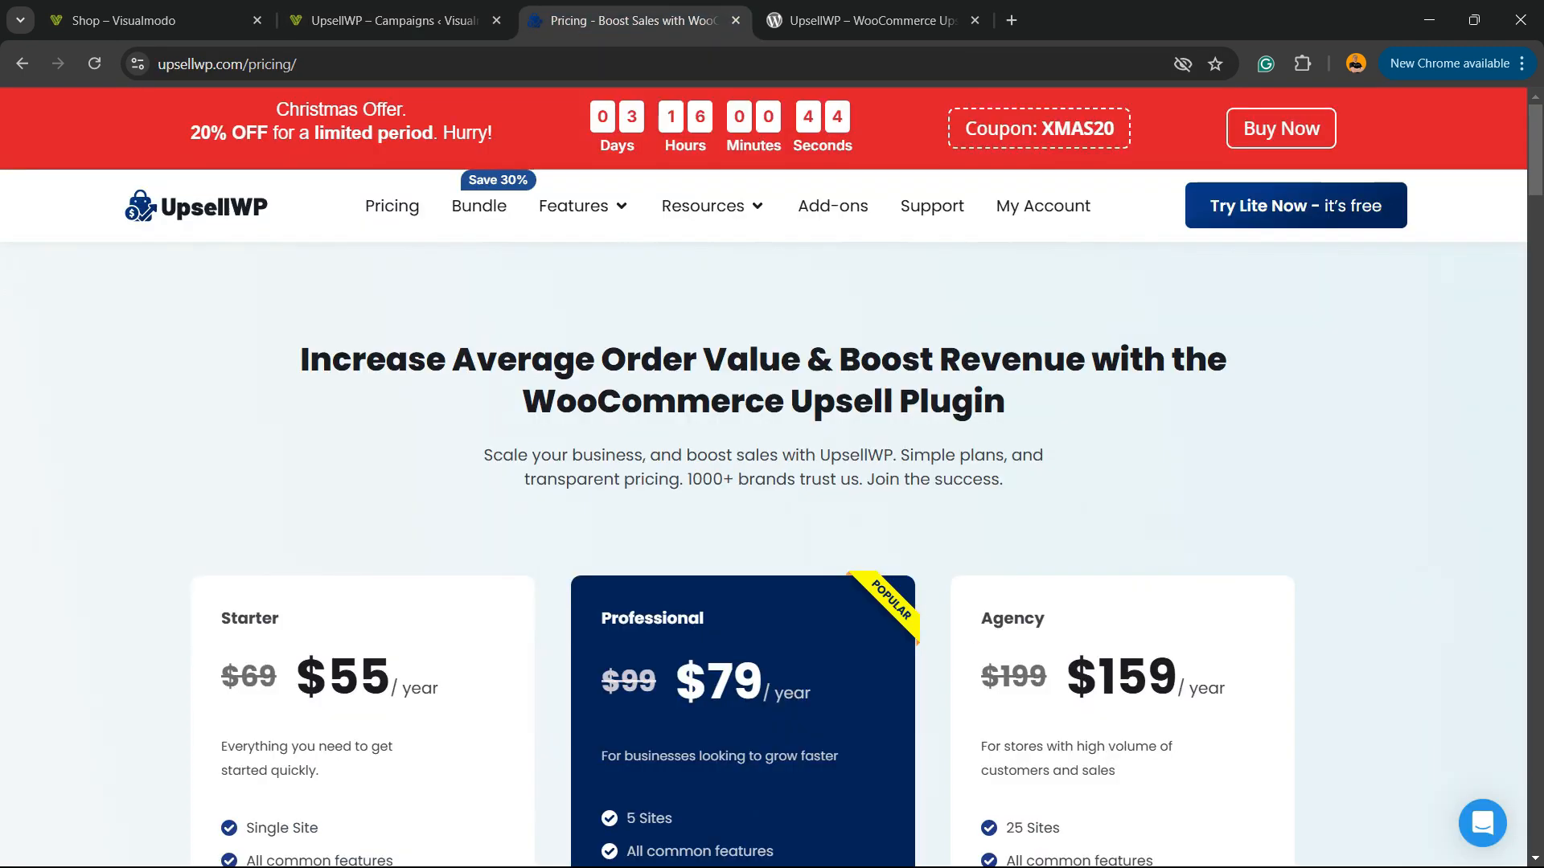
pyautogui.hotkey('ctrl', 'Tab')
pyautogui.click(153, 20)
pyautogui.click(606, 466)
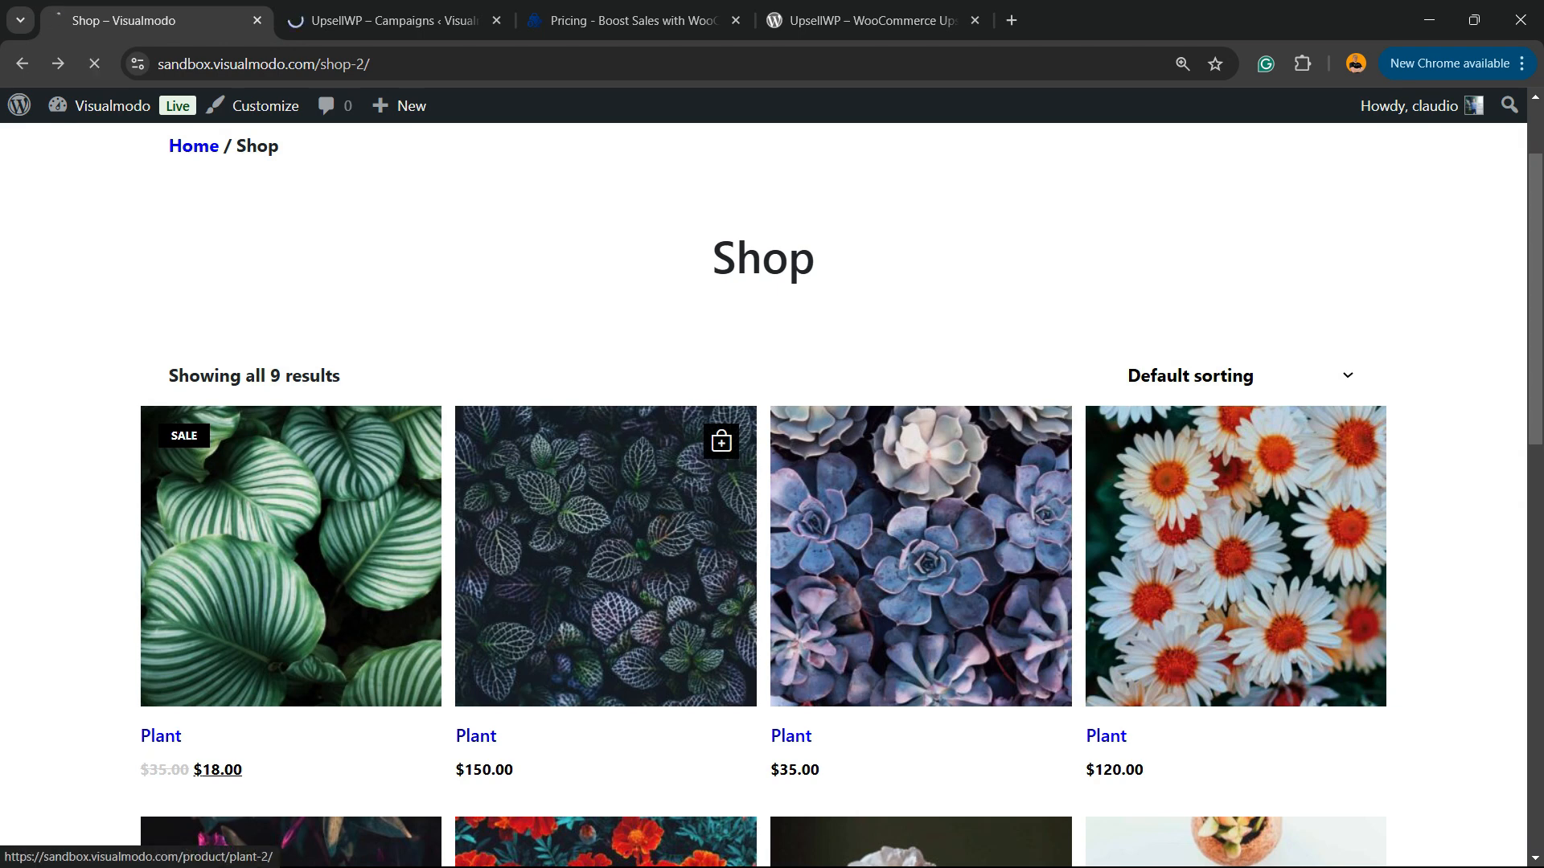
# - Examine the Frequently bought together section on the plant's product page
pyautogui.scroll(-3, 606, 467)
pyautogui.scroll(-15, 772, 483)
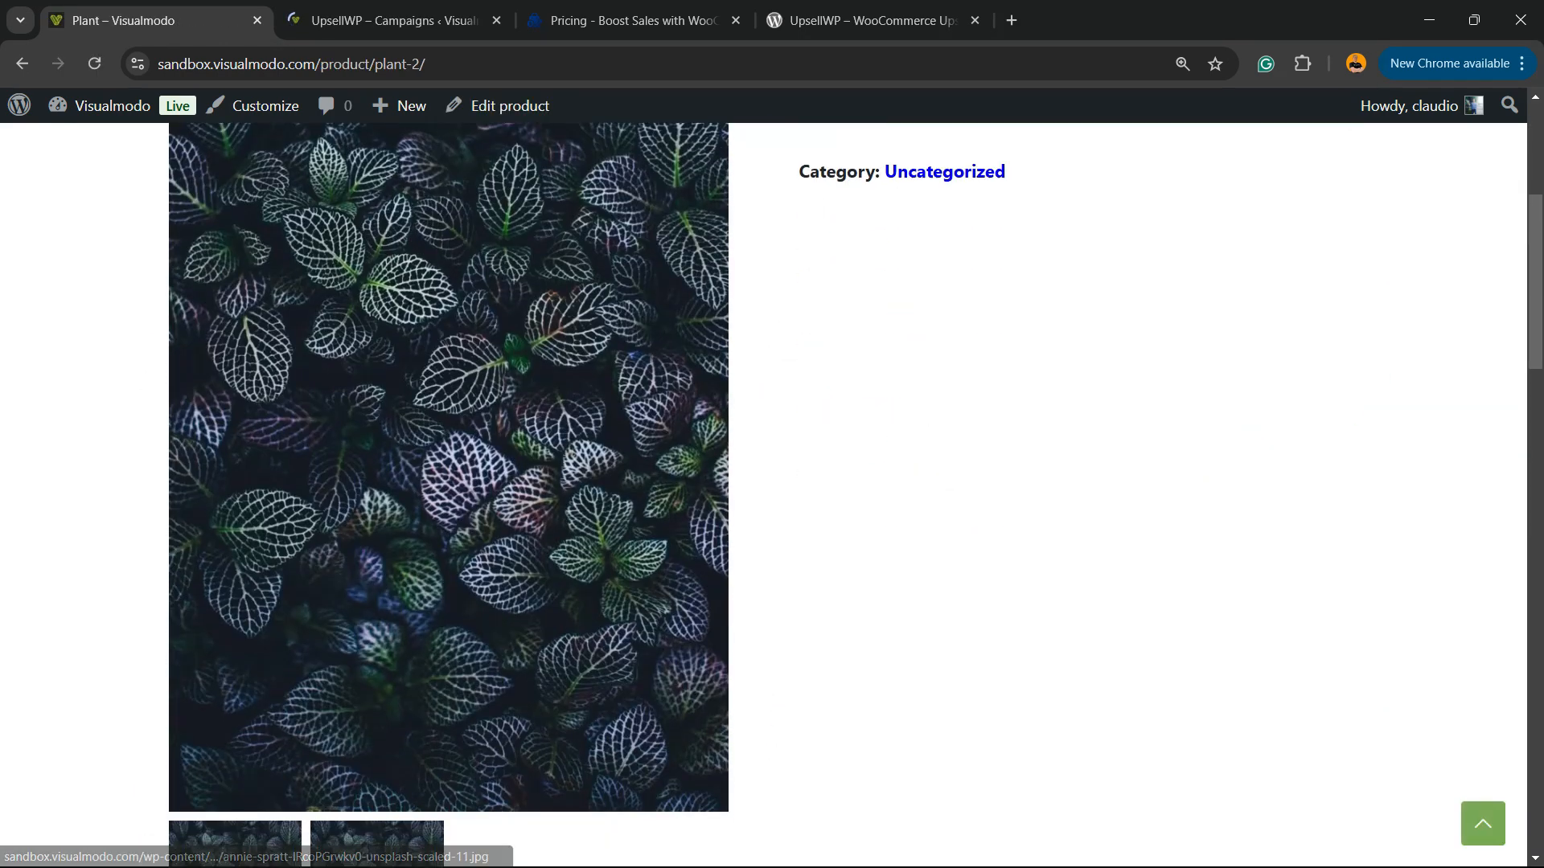
pyautogui.scroll(-5, 772, 482)
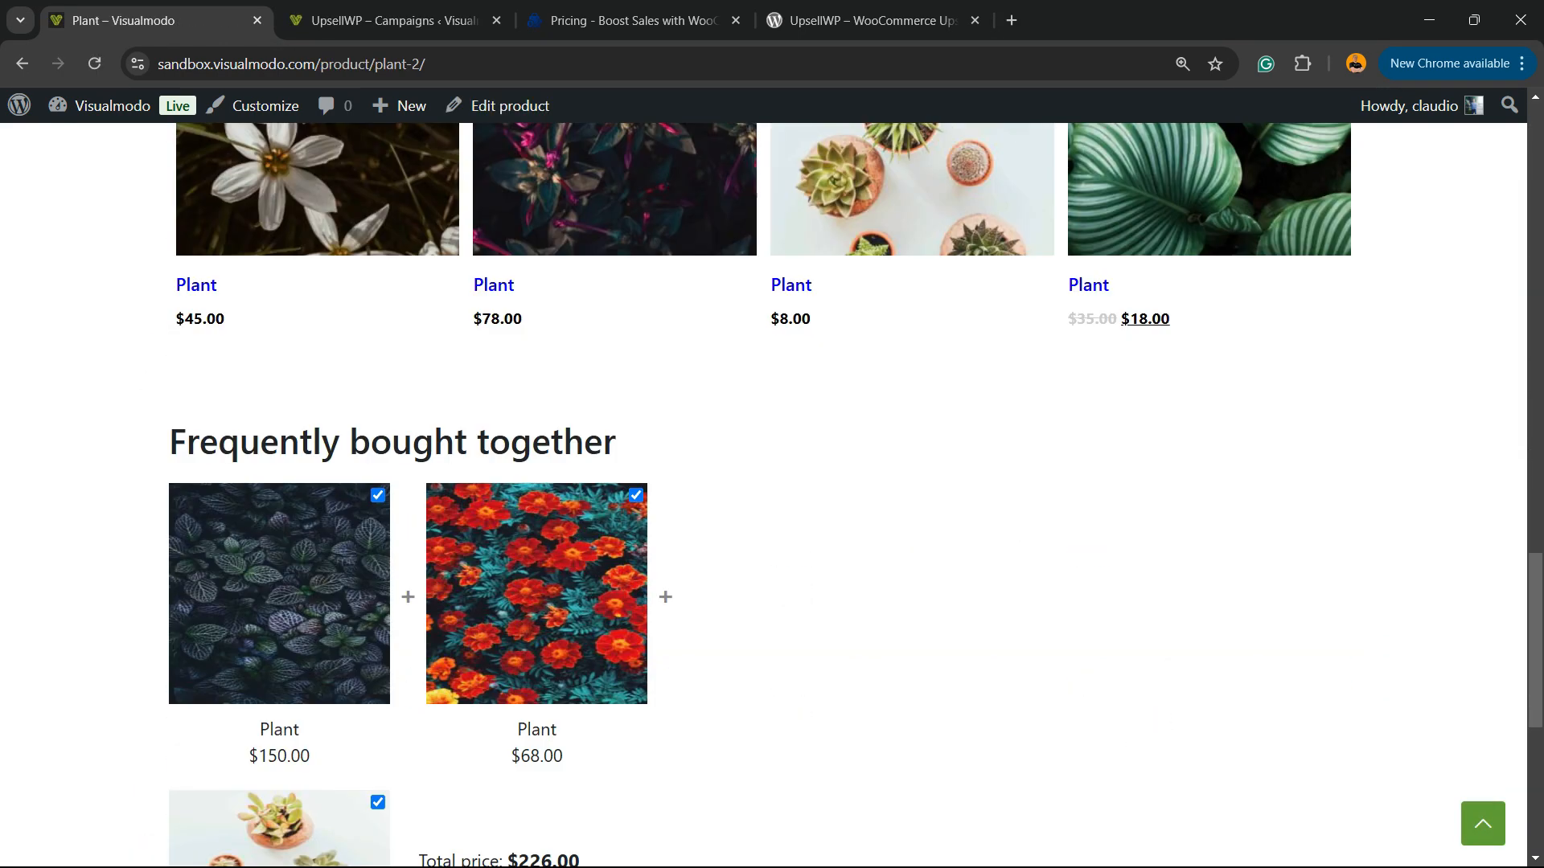
pyautogui.scroll(-3, 771, 482)
pyautogui.scroll(-3, 772, 483)
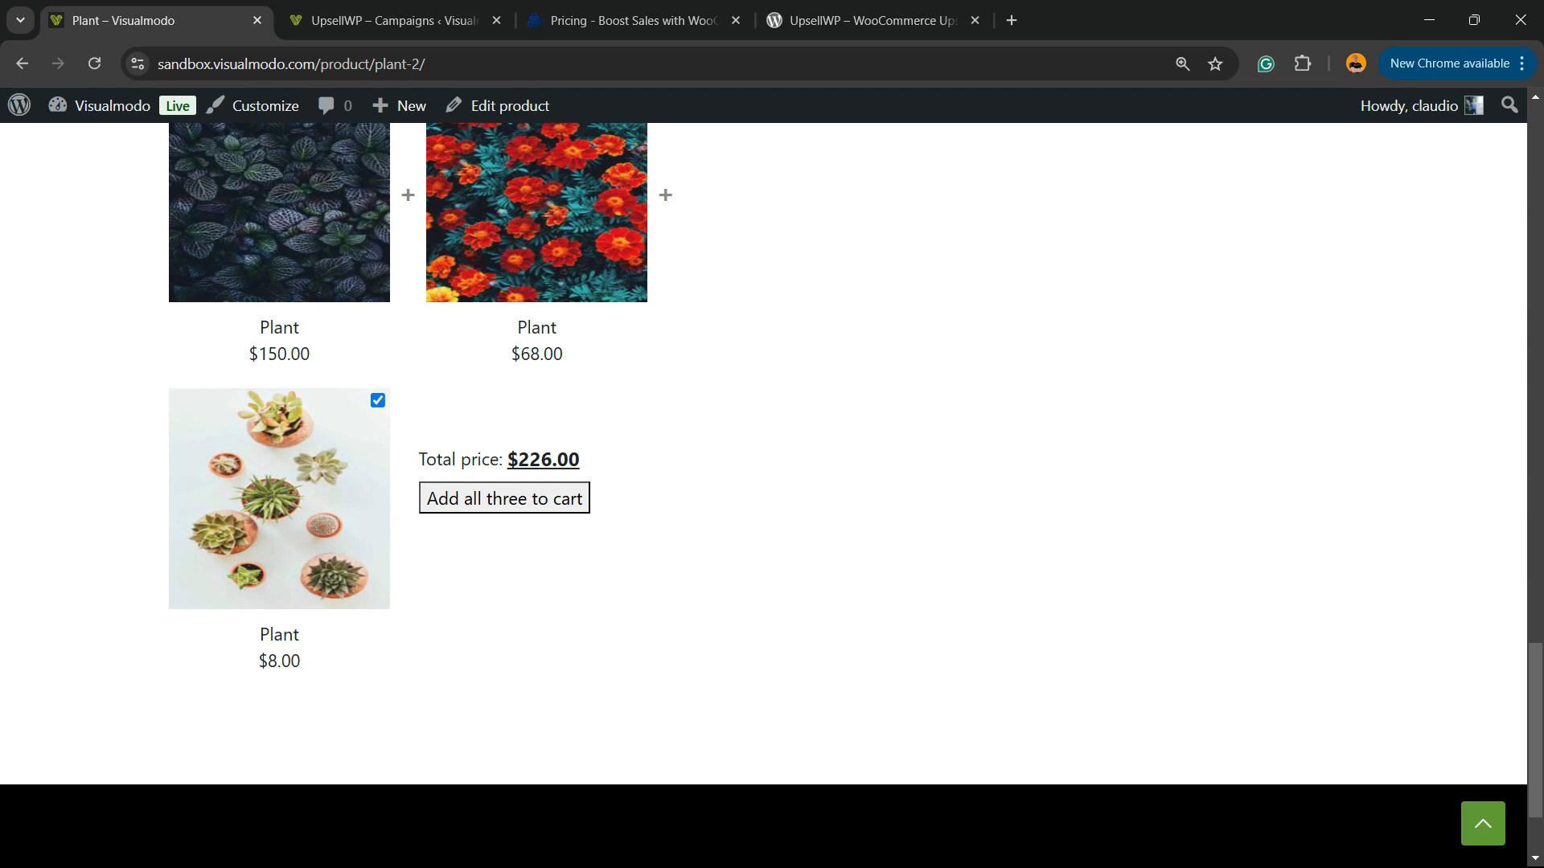
pyautogui.scroll(3, 772, 482)
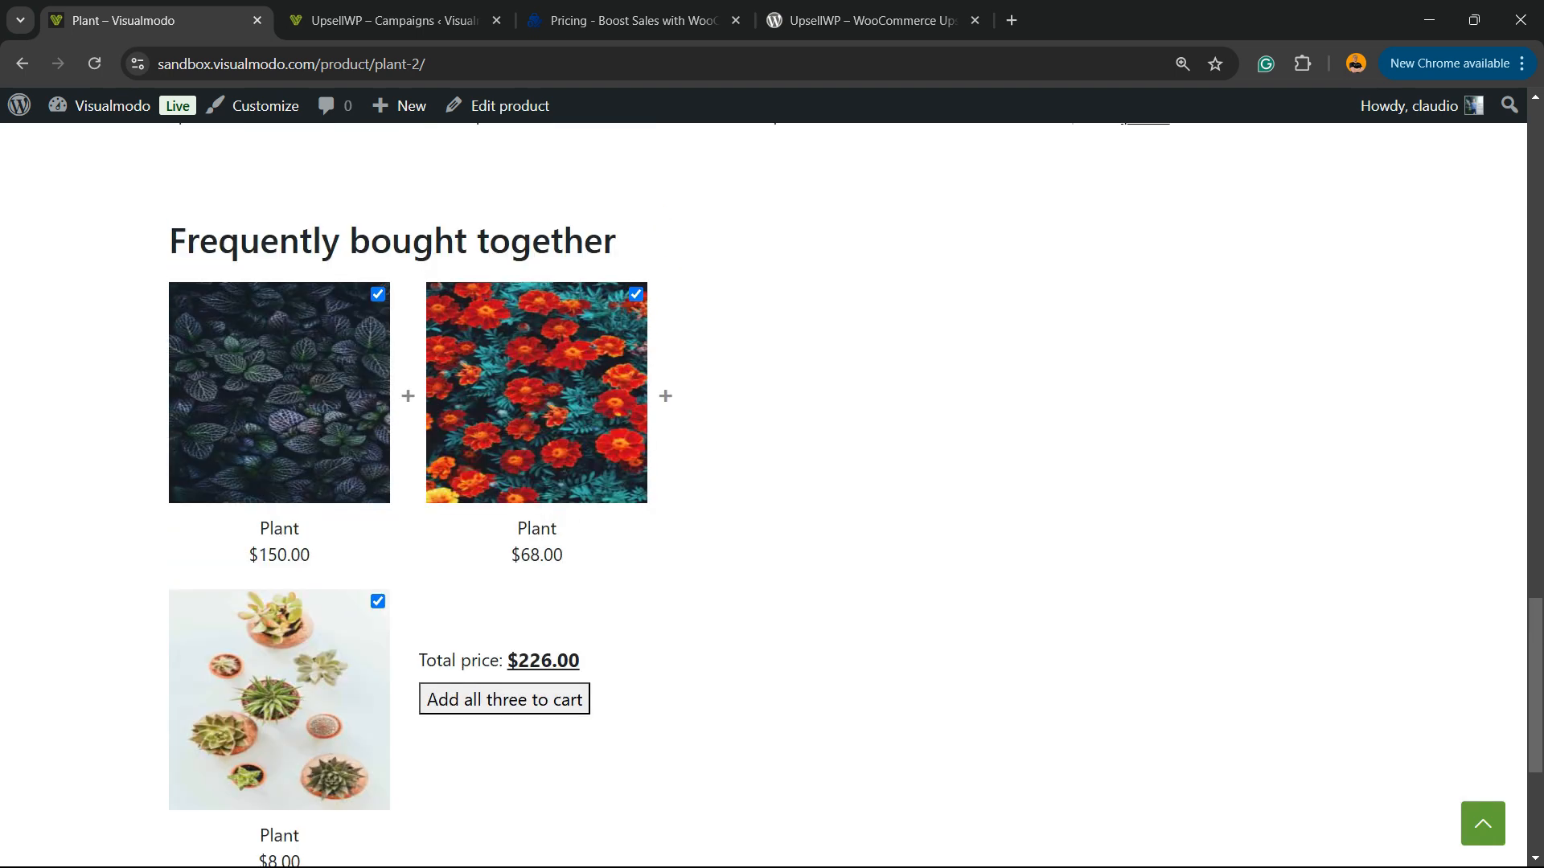
# - Reduce the page zoom to 100% and look over the Frequently bought together section again
pyautogui.hotkey('ctrl', '-')
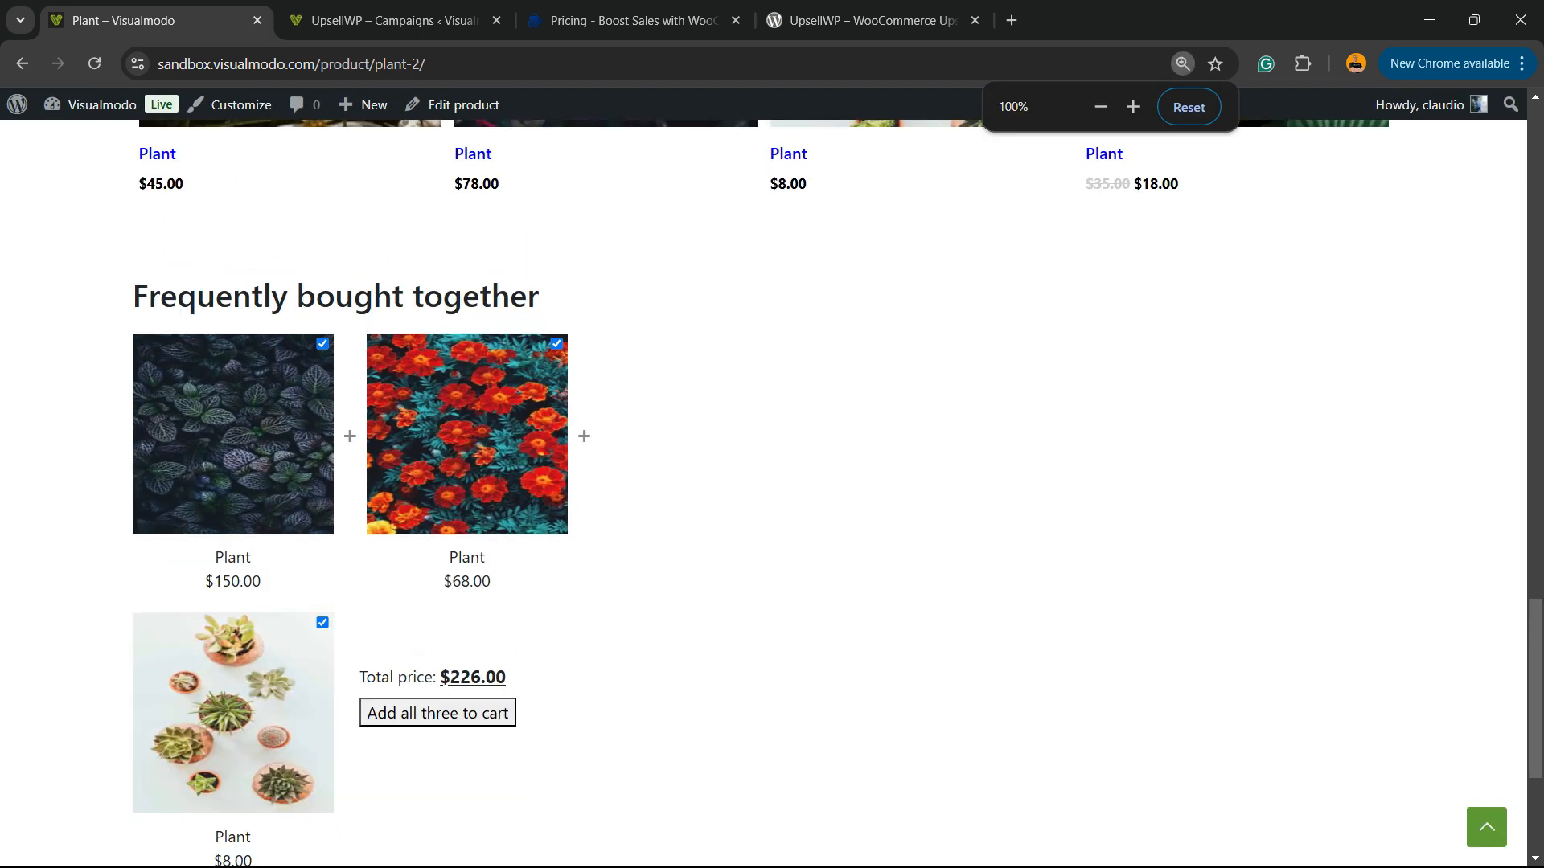
pyautogui.scroll(-3, 772, 483)
pyautogui.scroll(3, 772, 482)
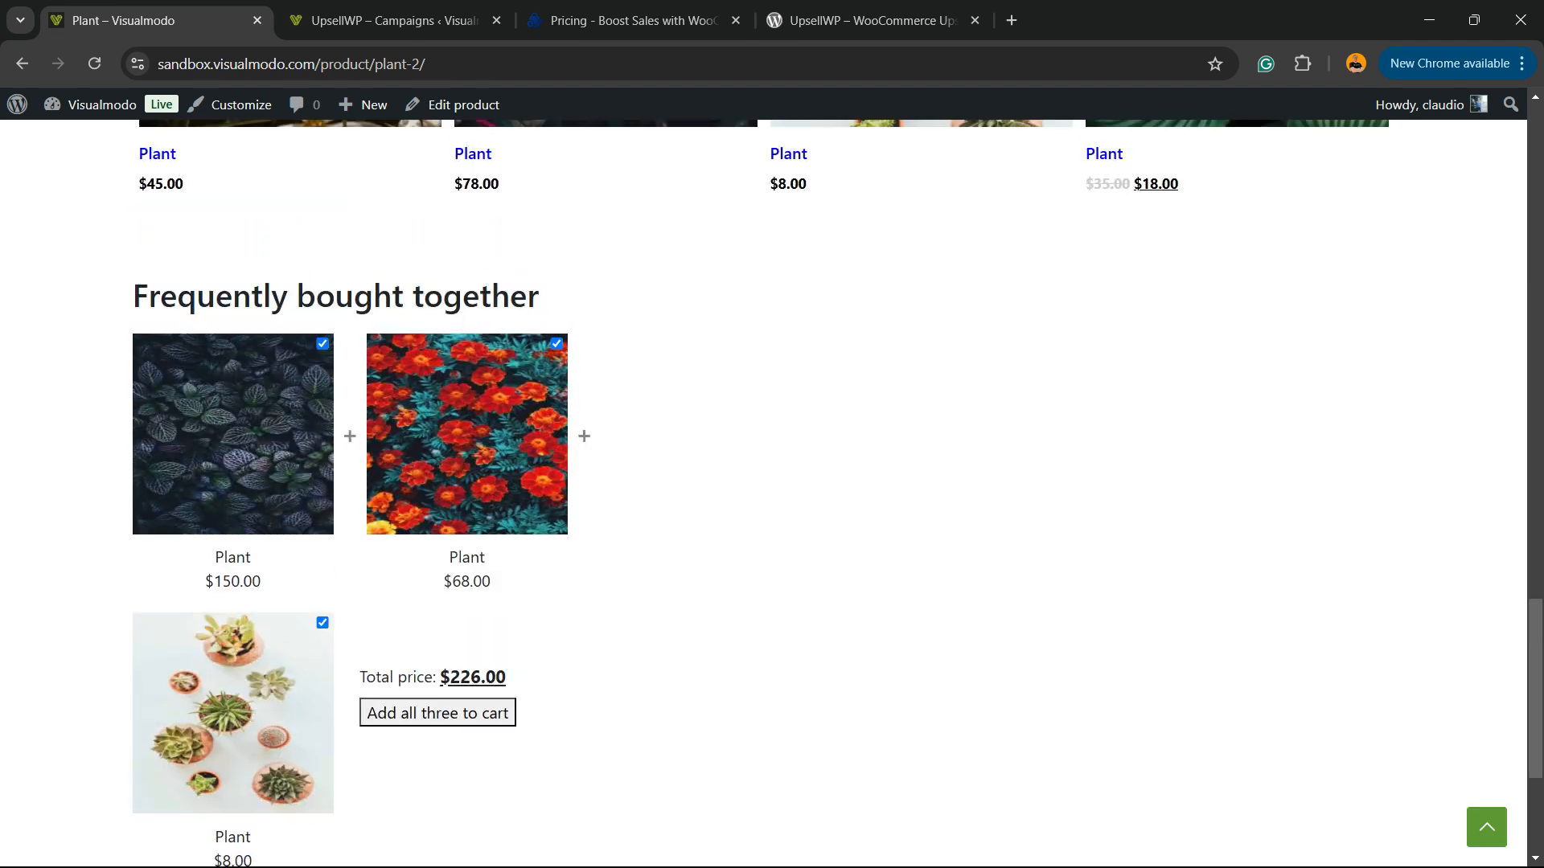
# - Return to the UpsellWP campaigns and create a new campaign of the Checkout Upsells type
pyautogui.click(394, 20)
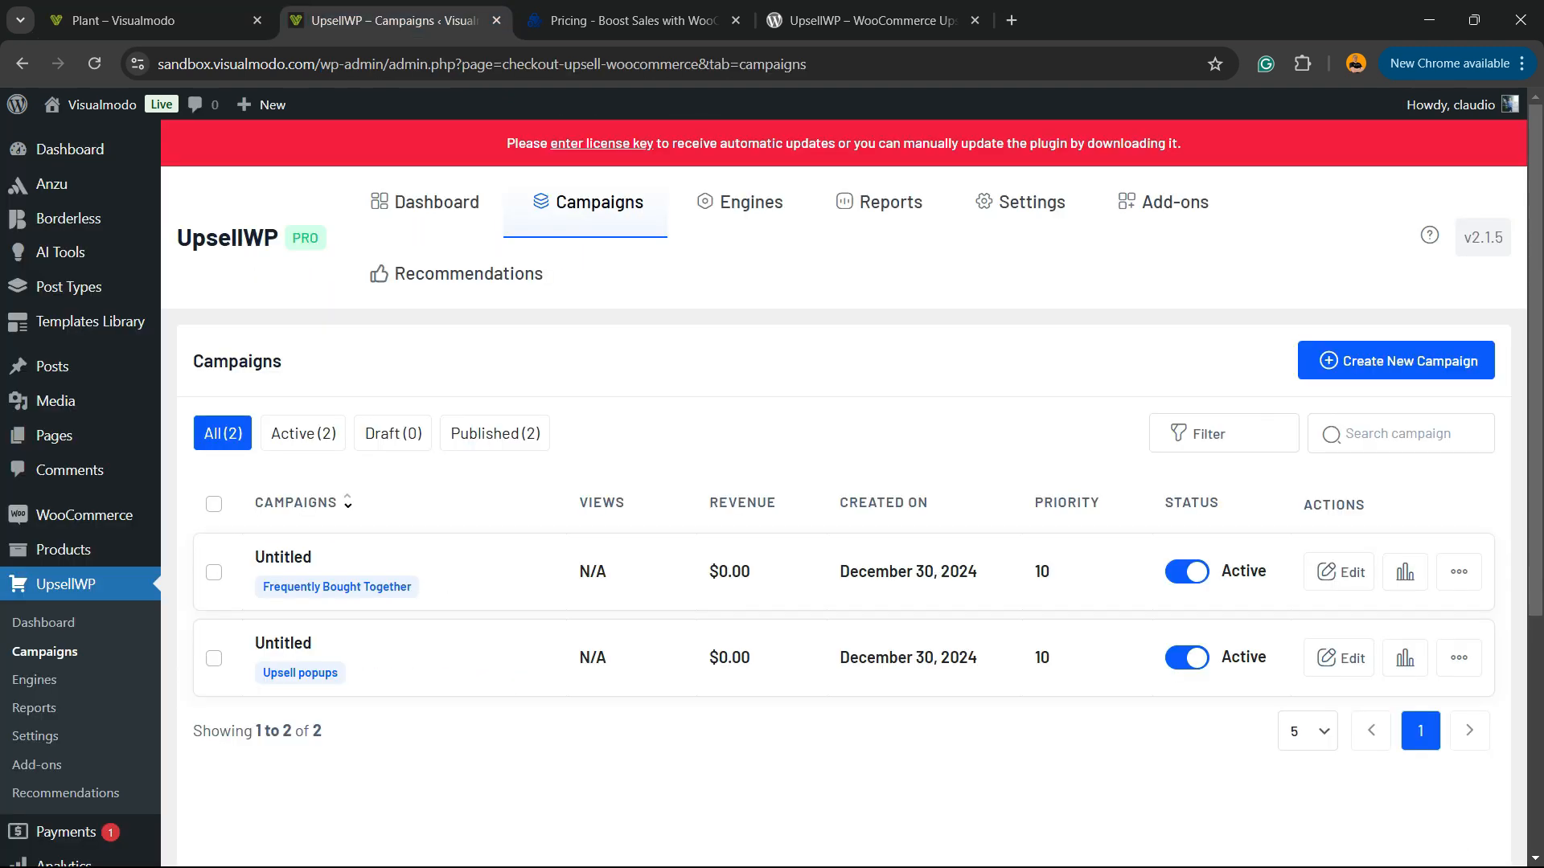
pyautogui.click(1396, 361)
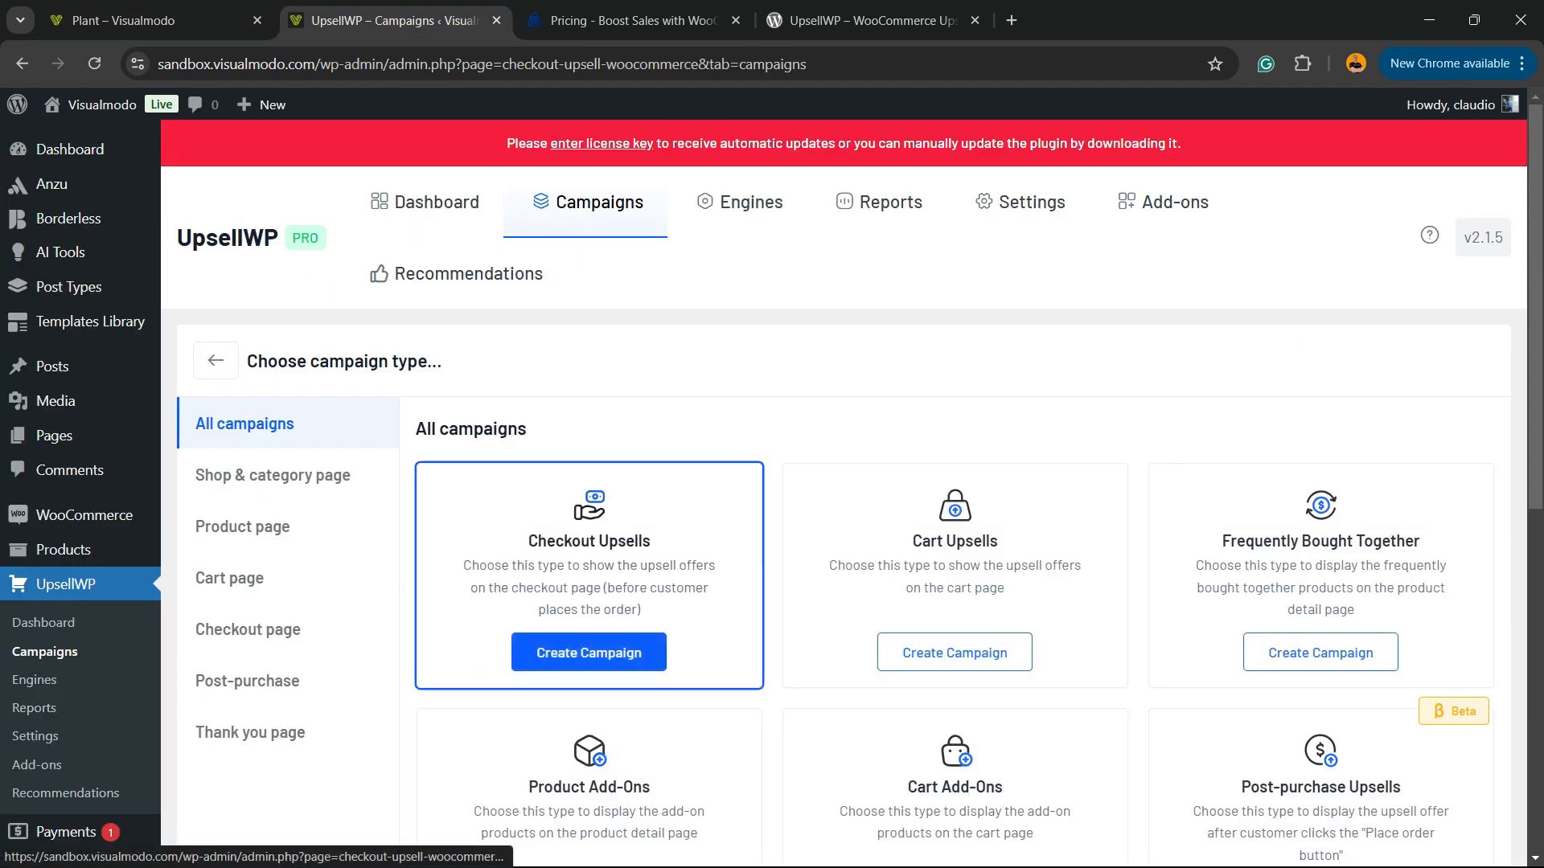
pyautogui.scroll(-3, 589, 653)
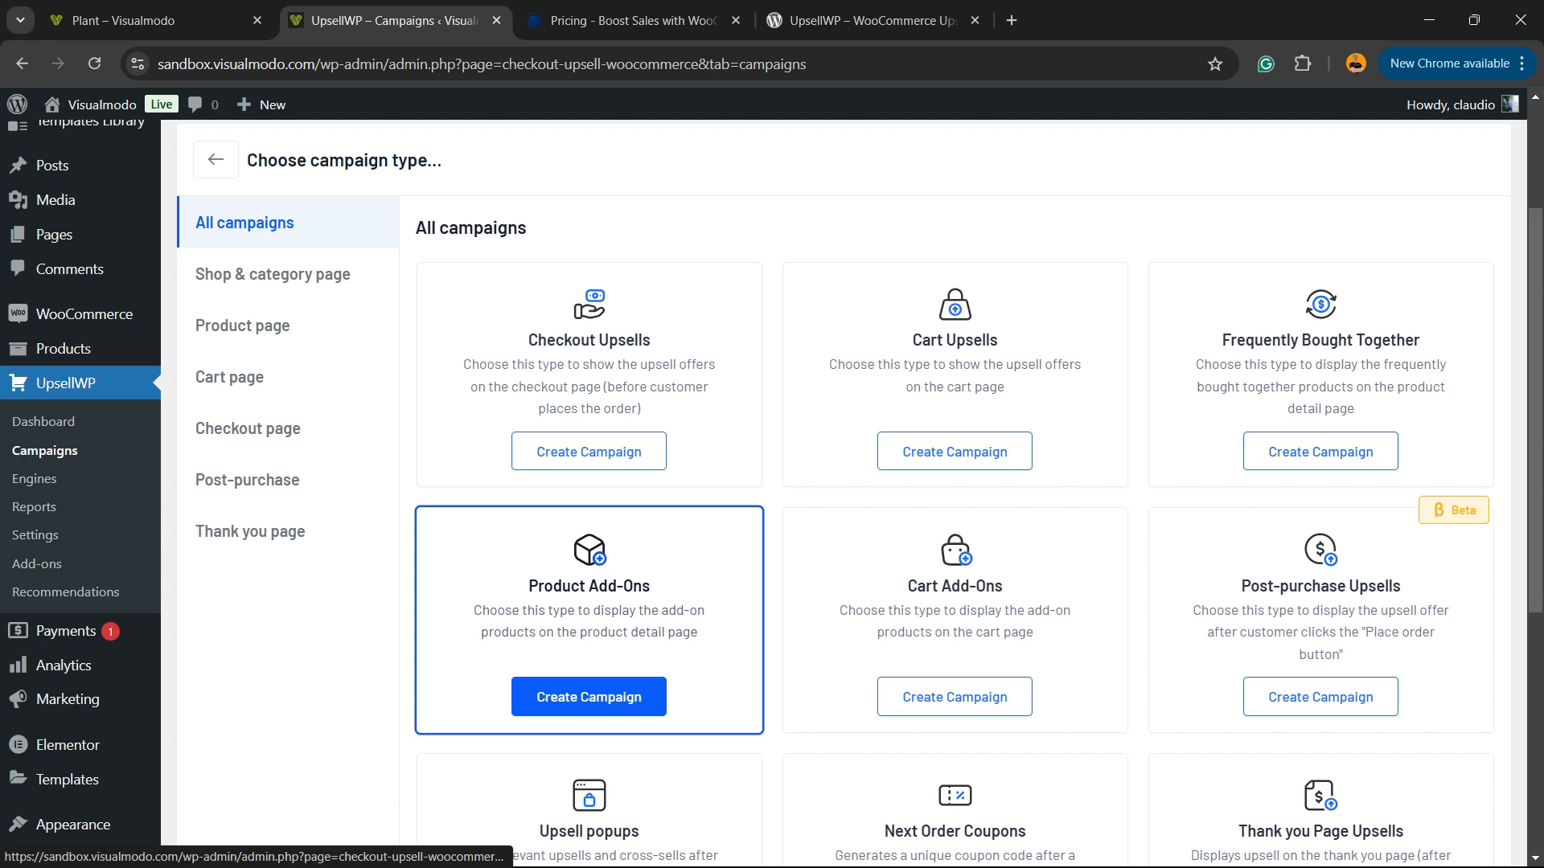
pyautogui.click(589, 451)
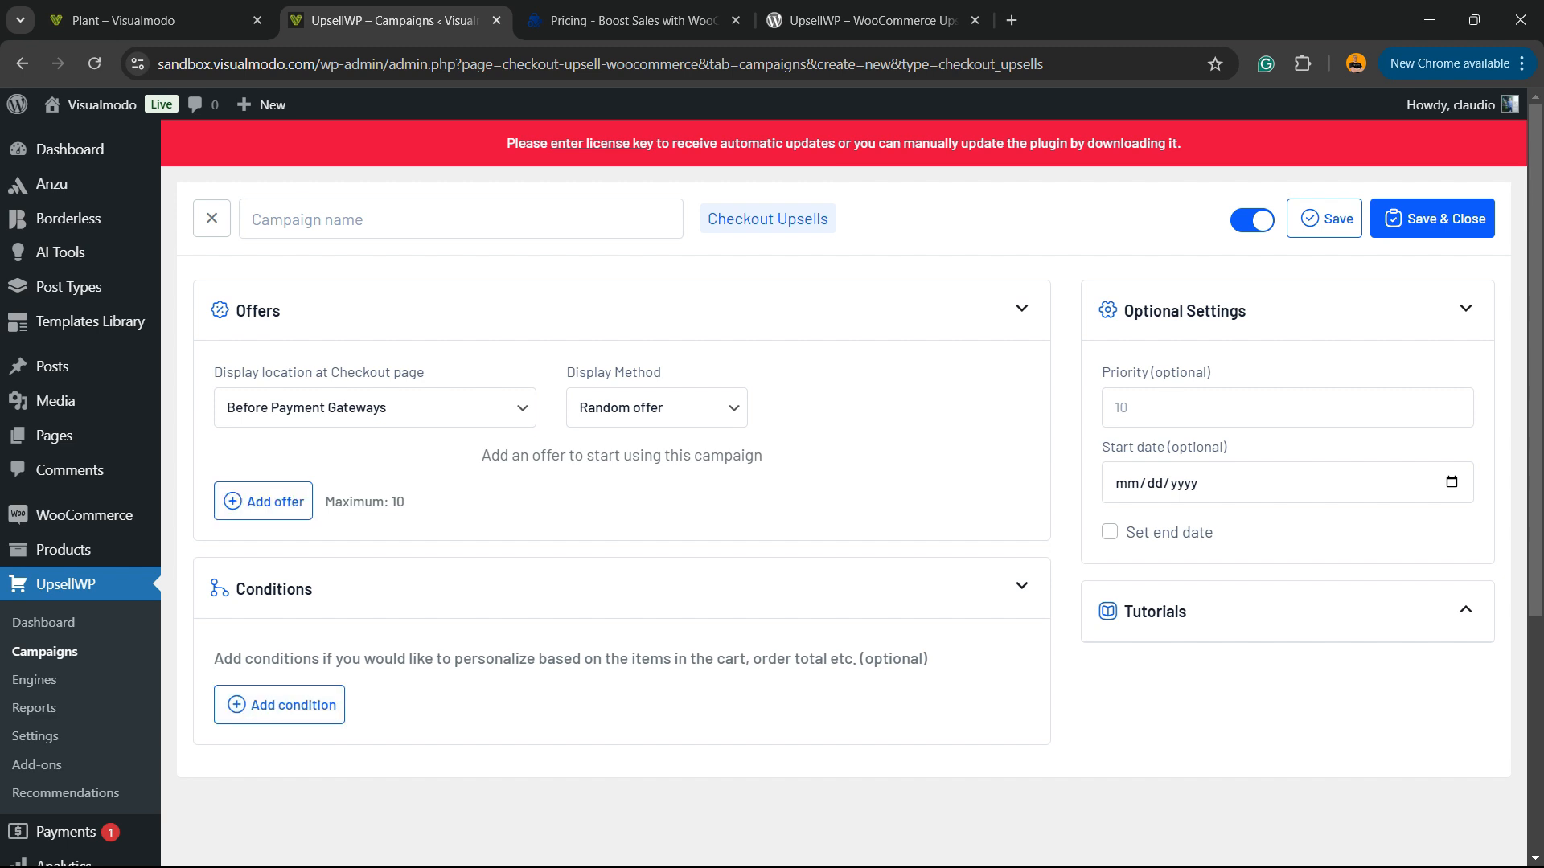
# - Check the checkout page display location and display method options, then try to save and close the campaign without an offer
pyautogui.click(375, 408)
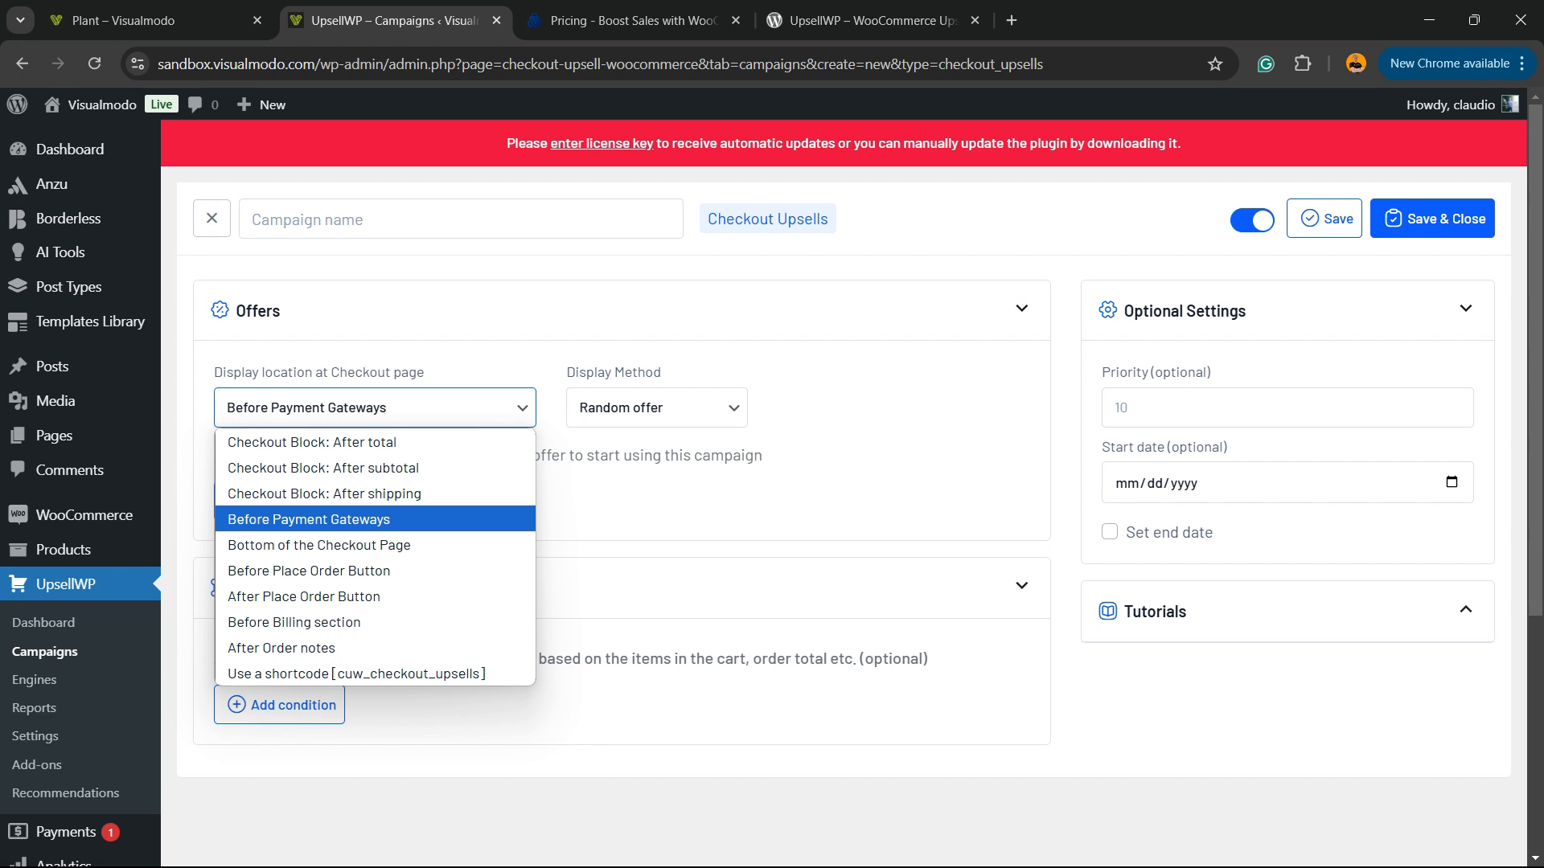
pyautogui.click(374, 408)
pyautogui.click(656, 408)
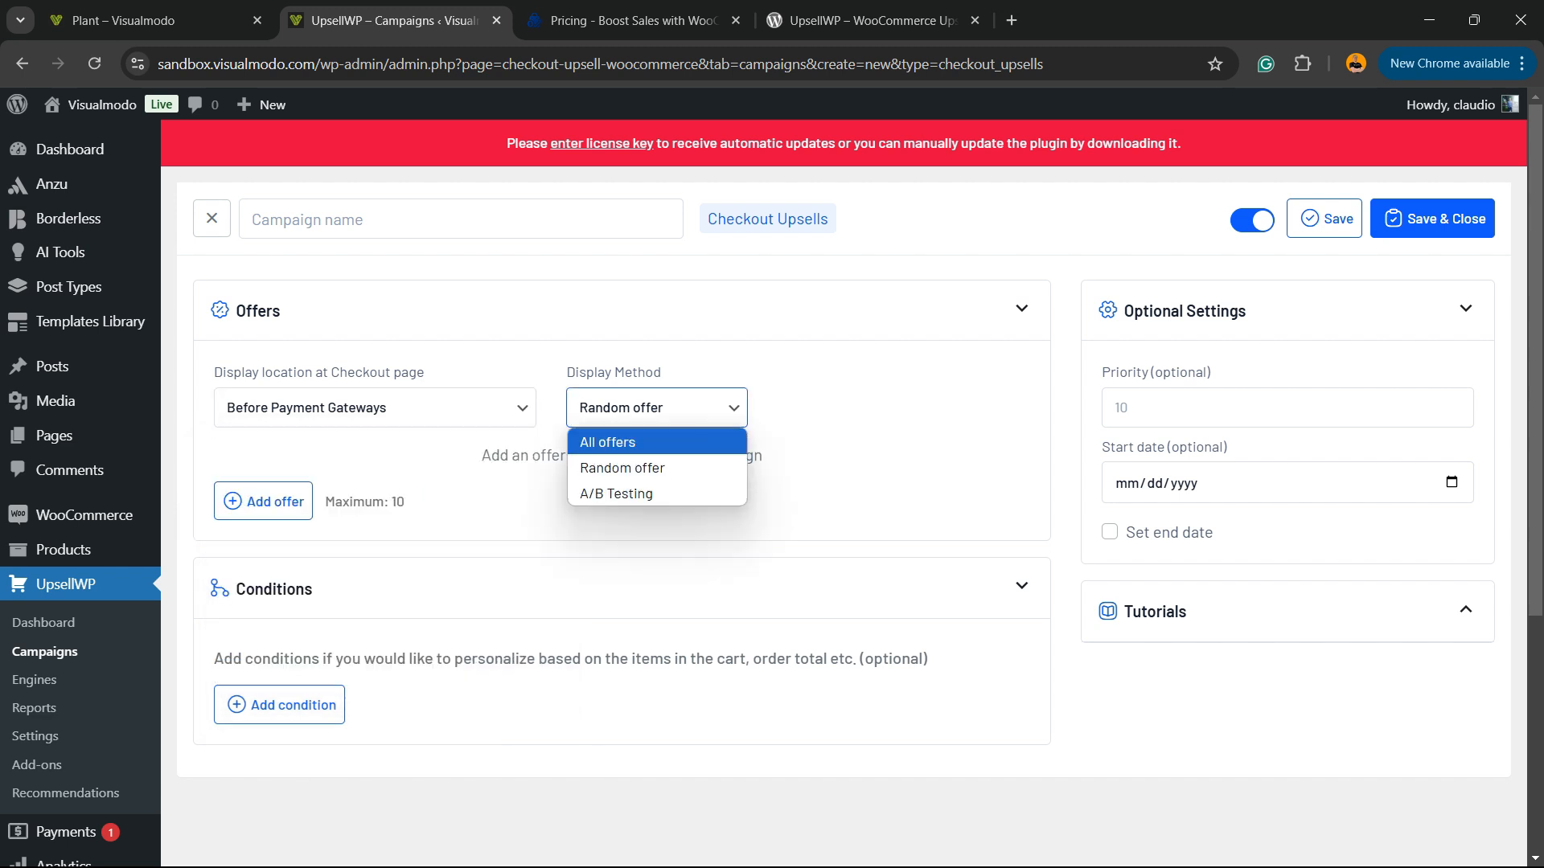
pyautogui.click(656, 407)
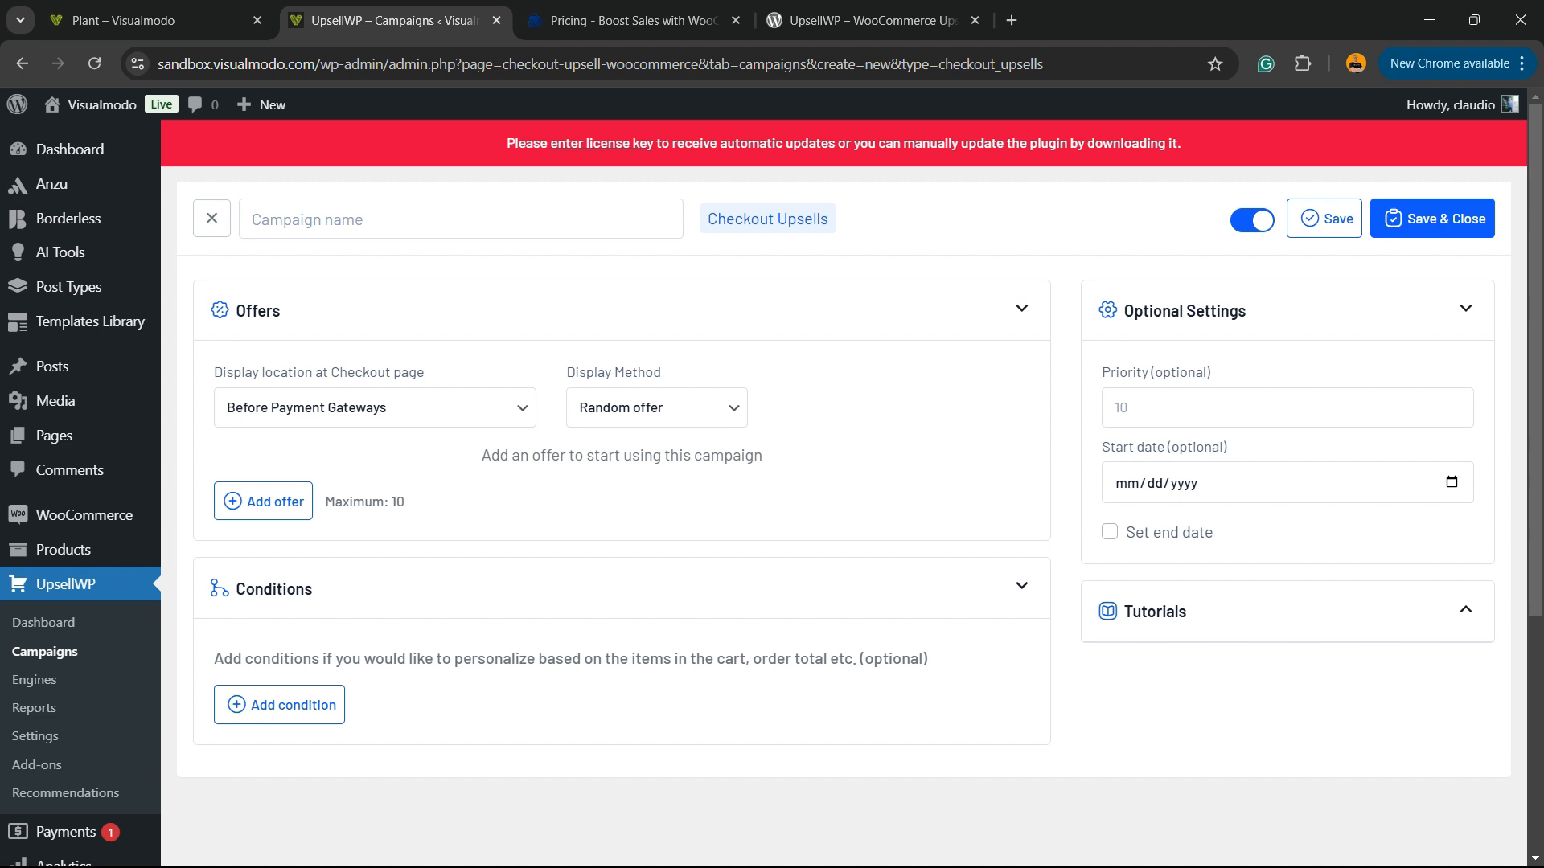
pyautogui.click(1433, 218)
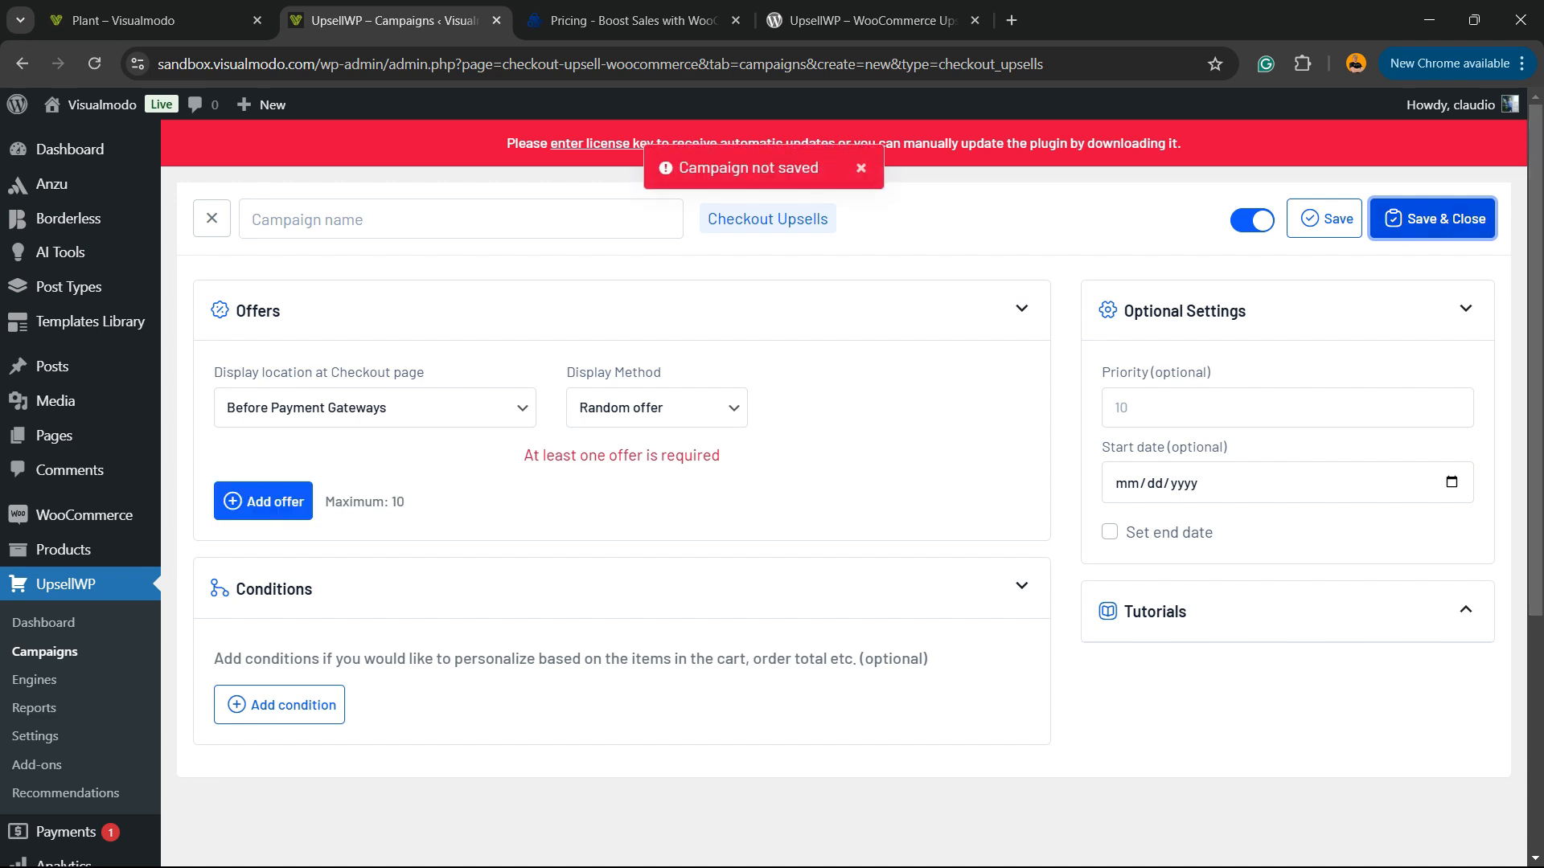
# - Add an offer to the Checkout Upsells campaign with #89 Plant as the offer product
pyautogui.click(263, 501)
pyautogui.click(539, 346)
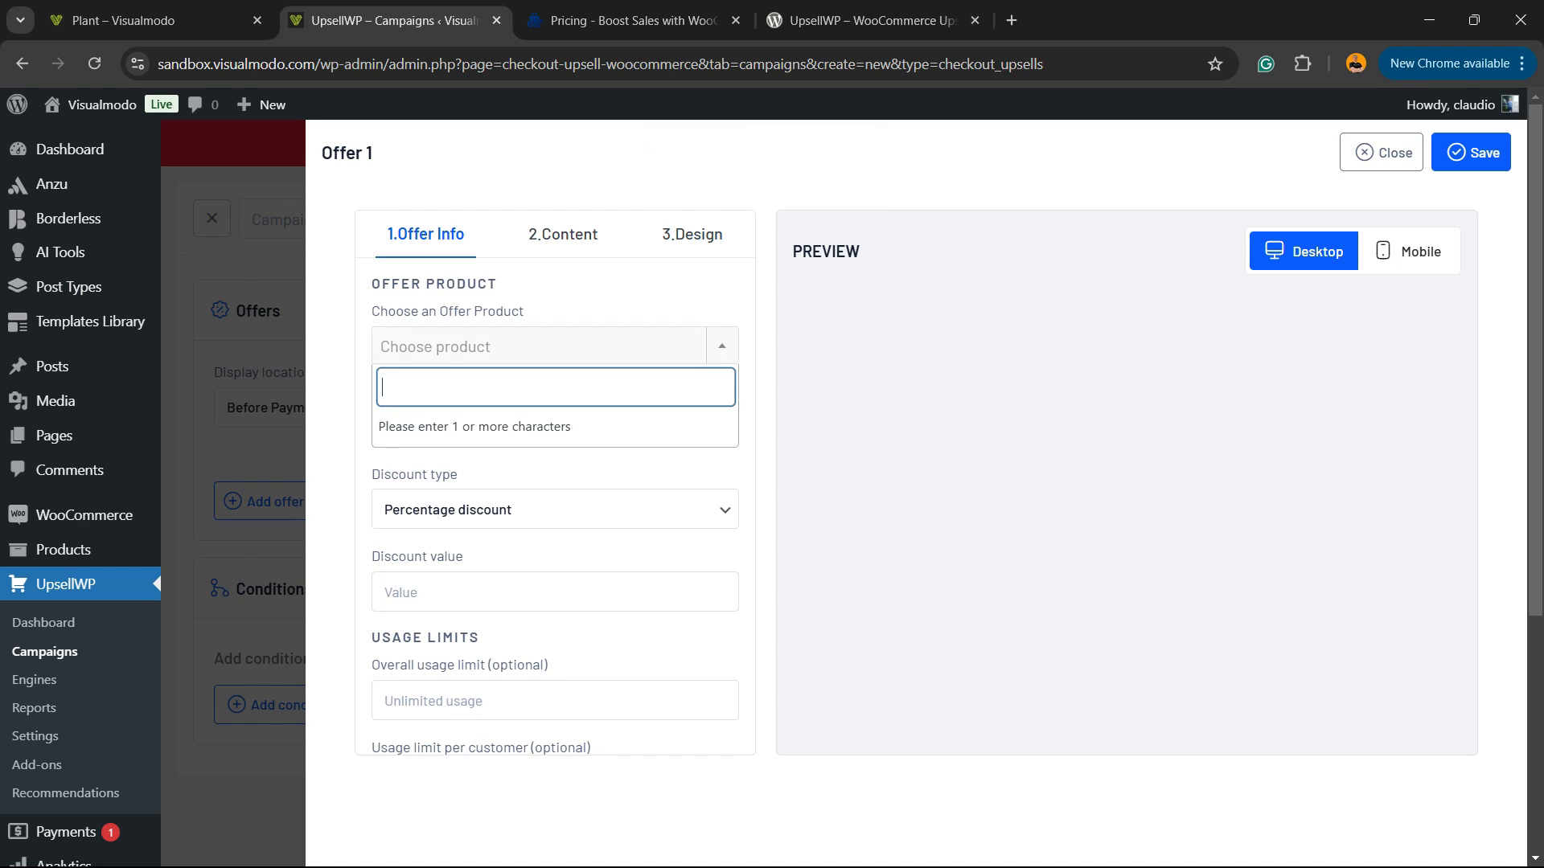
pyautogui.write('pla')
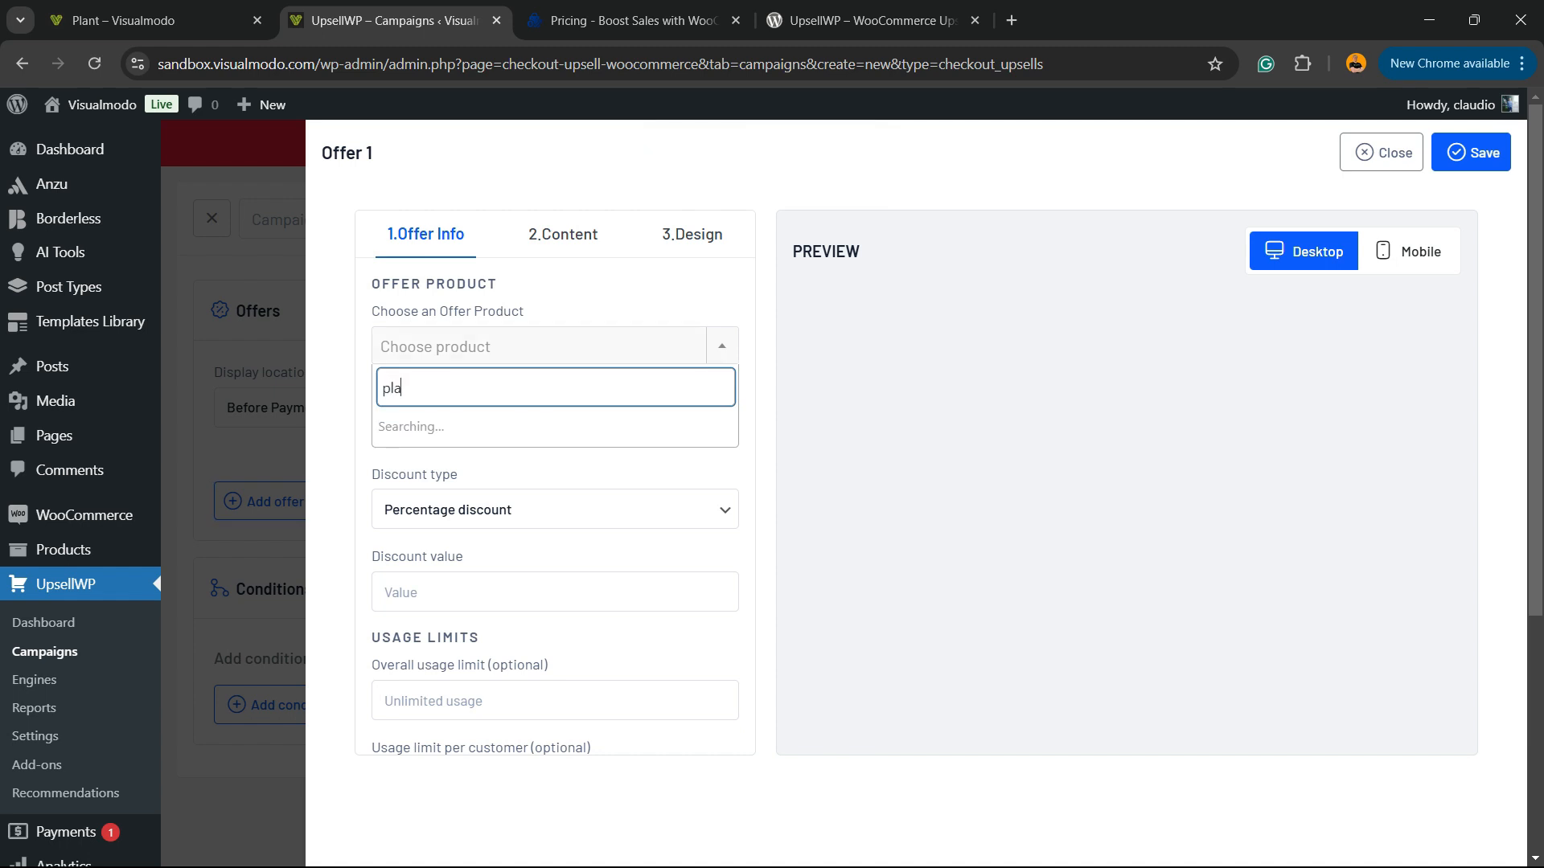
pyautogui.press('Down')
pyautogui.press('Down')
pyautogui.press('Return')
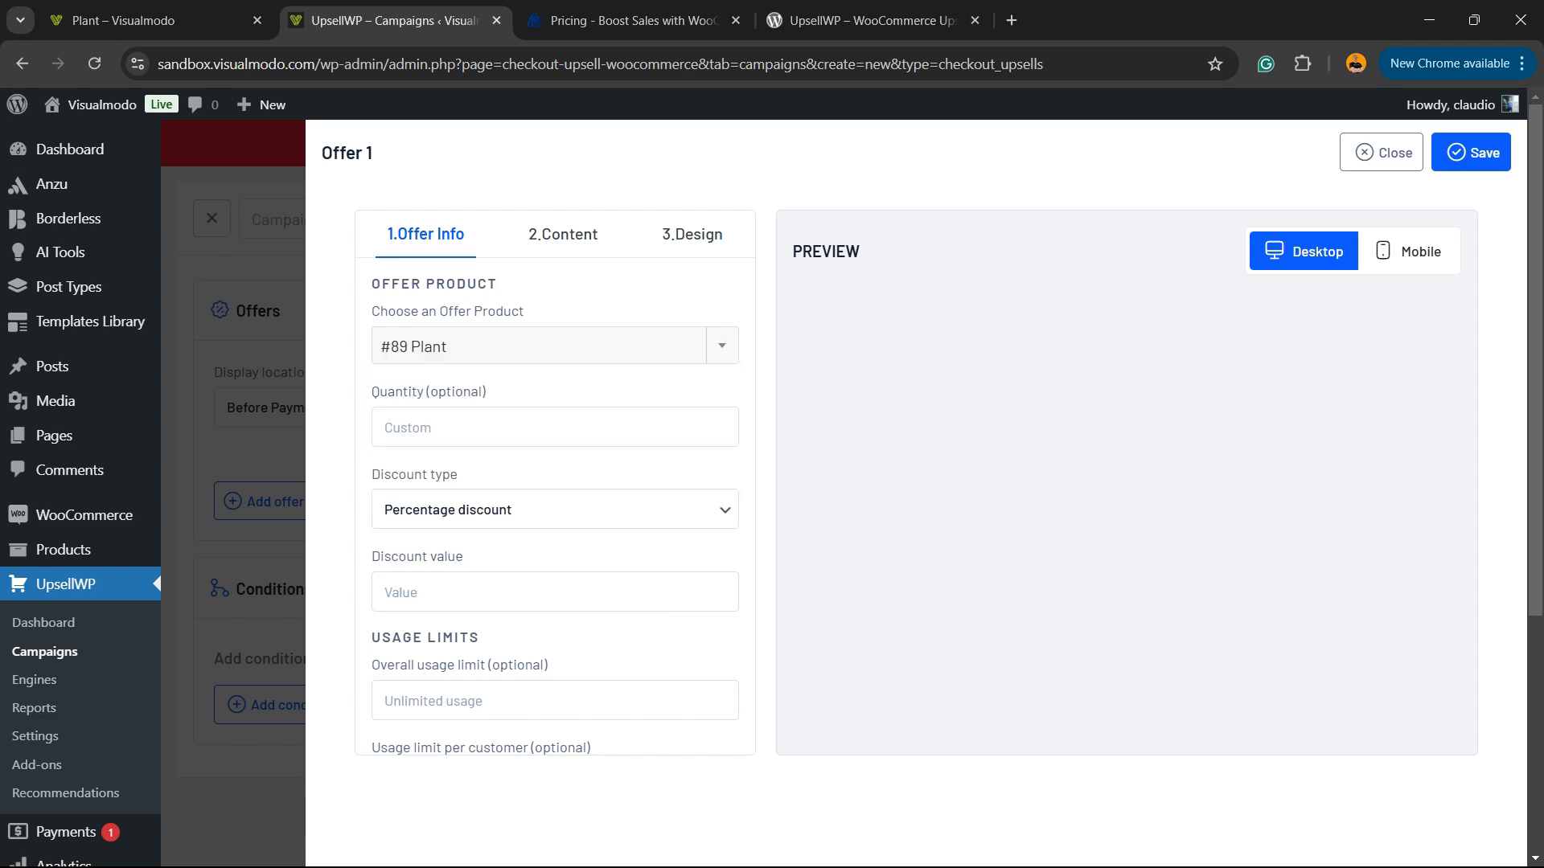
# - Give the offer a percentage discount with a value of 10
pyautogui.click(555, 509)
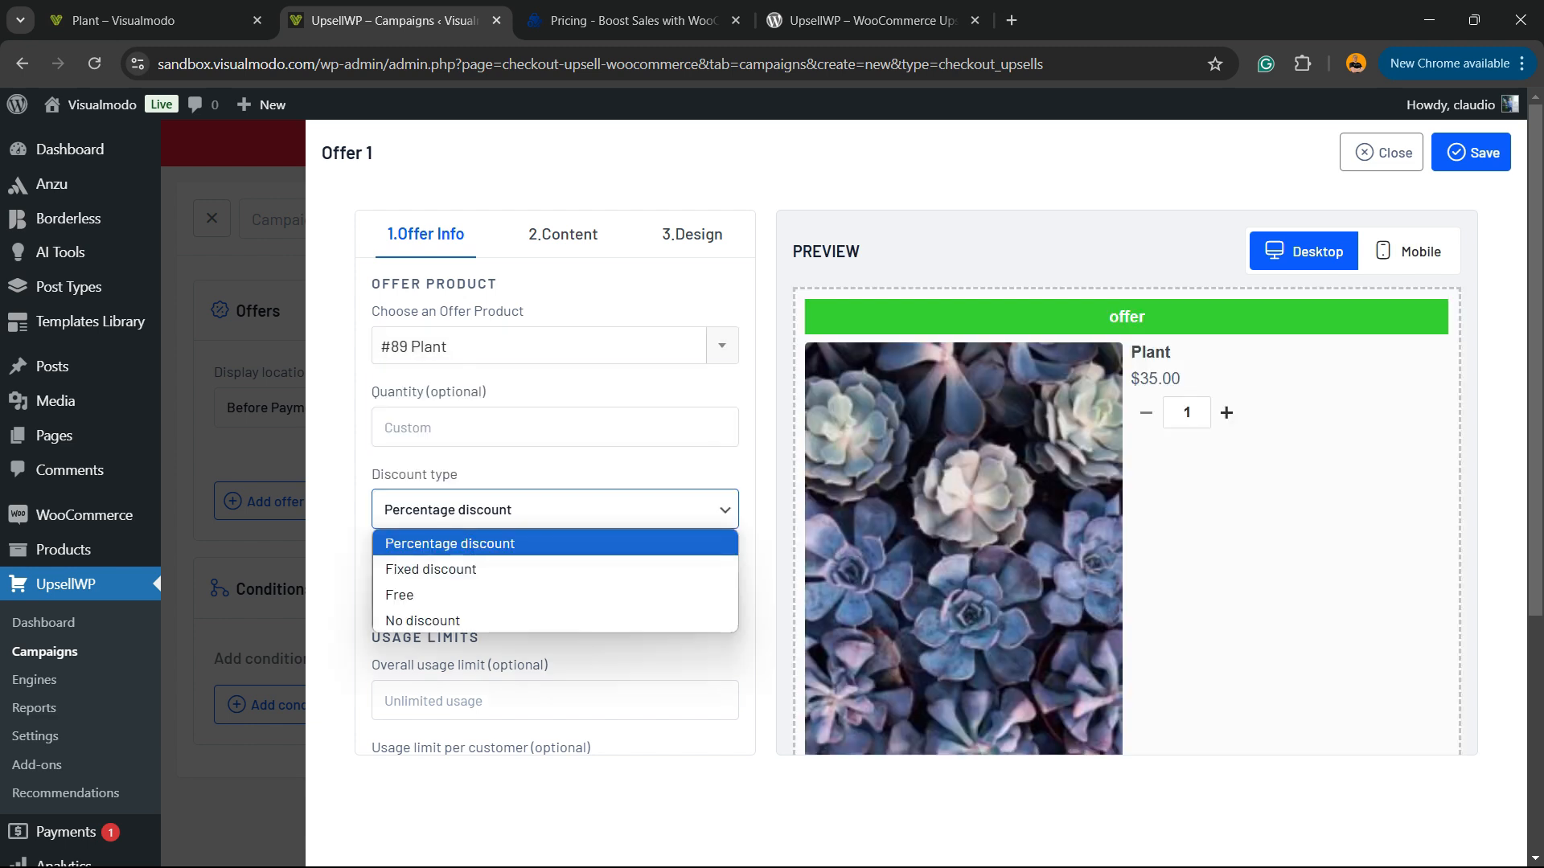
pyautogui.click(531, 543)
pyautogui.click(530, 591)
pyautogui.write('1')
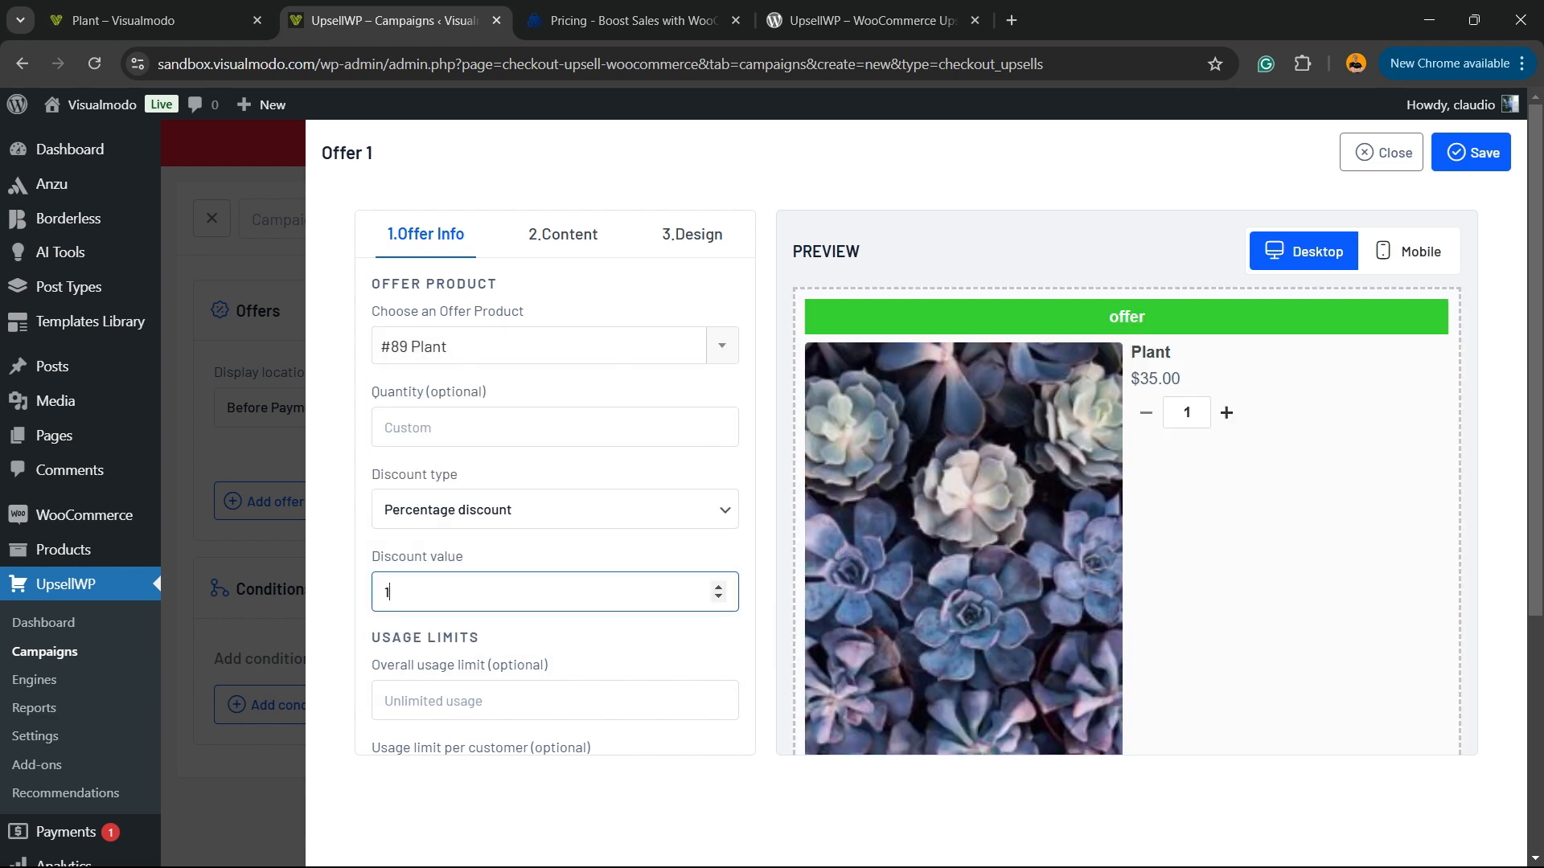
pyautogui.write('0')
pyautogui.scroll(-1, 555, 698)
# - Check the offer's usage limit settings and compare its mobile and desktop previews
pyautogui.click(555, 637)
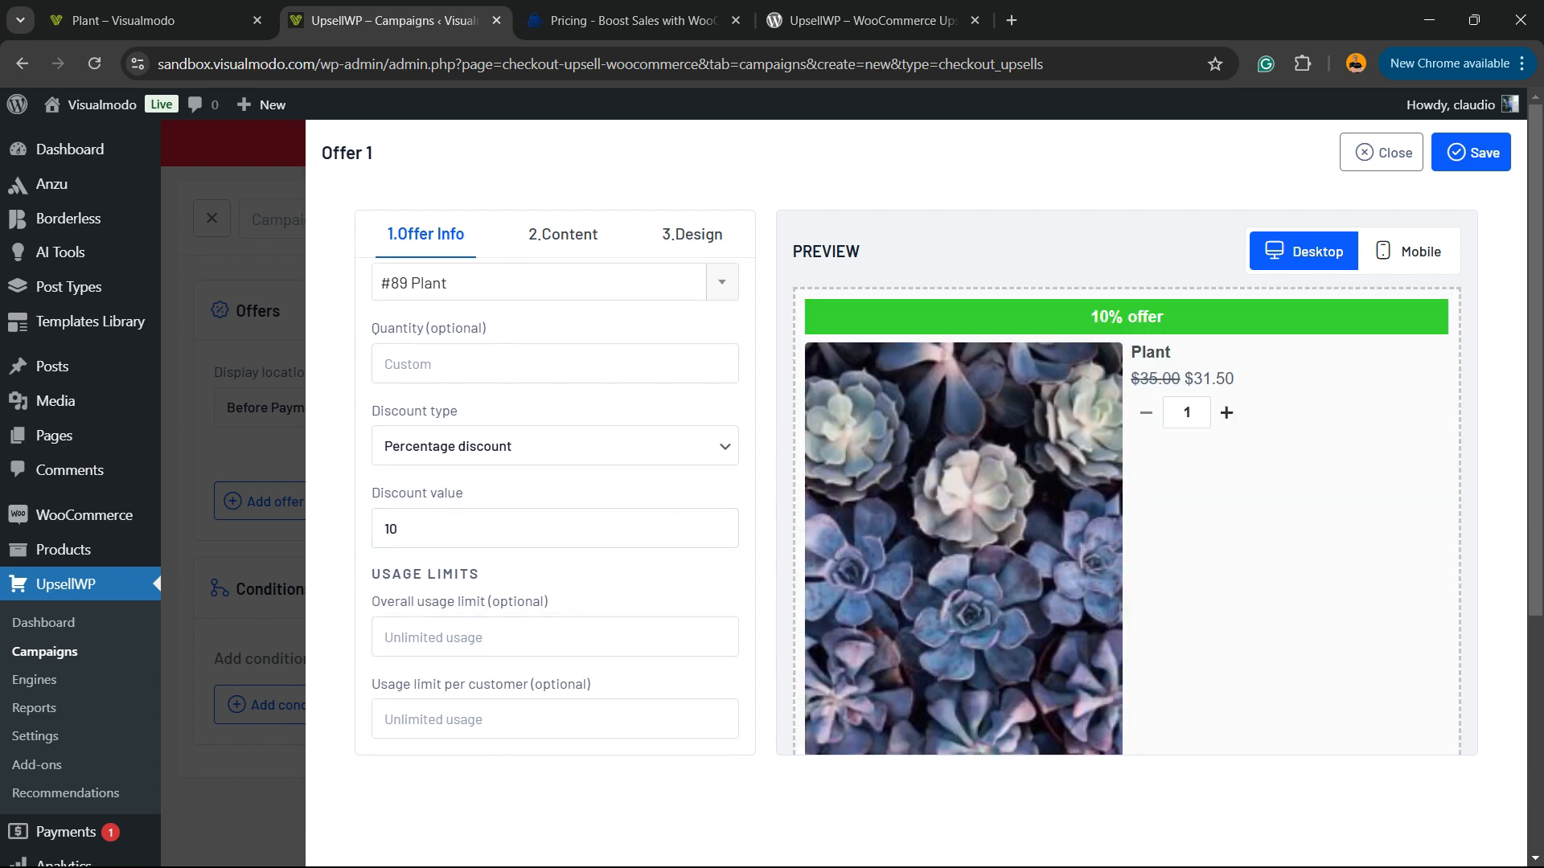
pyautogui.scroll(-5, 81, 482)
pyautogui.scroll(5, 80, 482)
pyautogui.click(1409, 251)
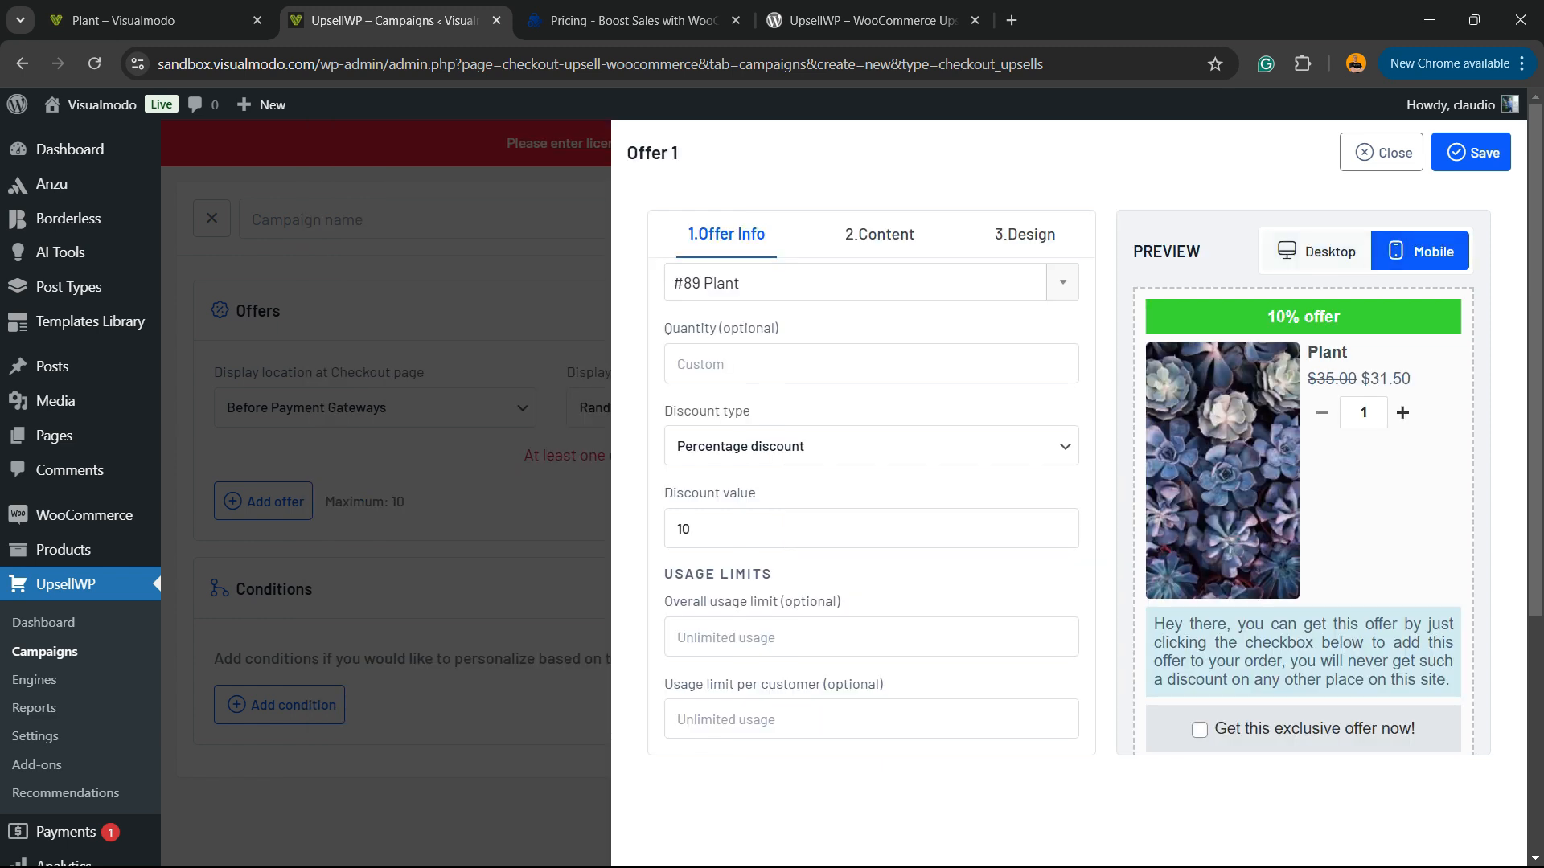
pyautogui.click(1316, 251)
pyautogui.scroll(2, 612, 428)
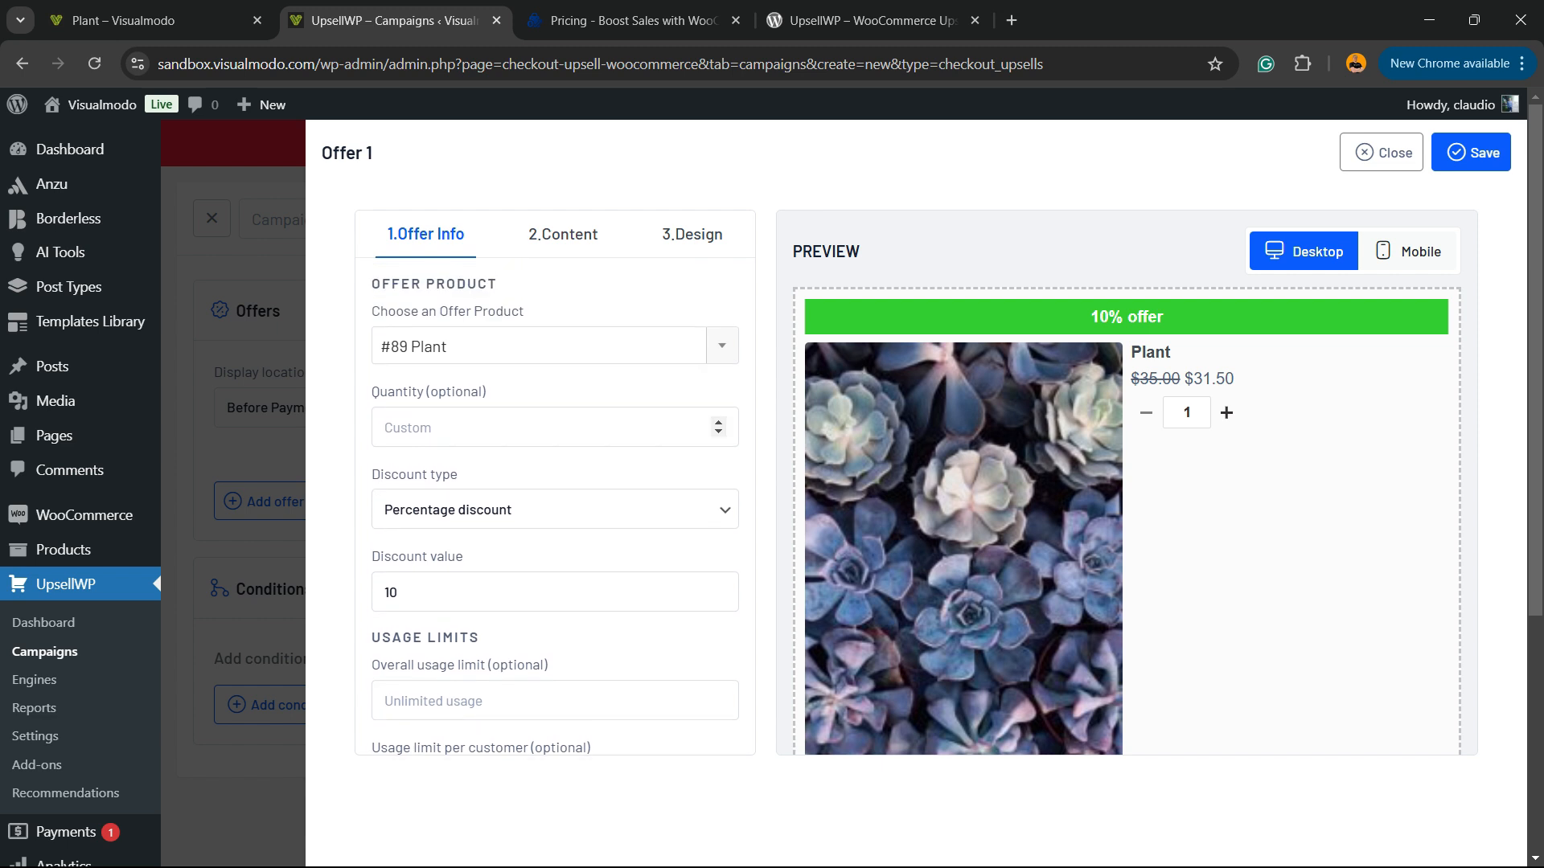
# - Review the offer's content texts and image choice, and its design template settings
pyautogui.click(563, 234)
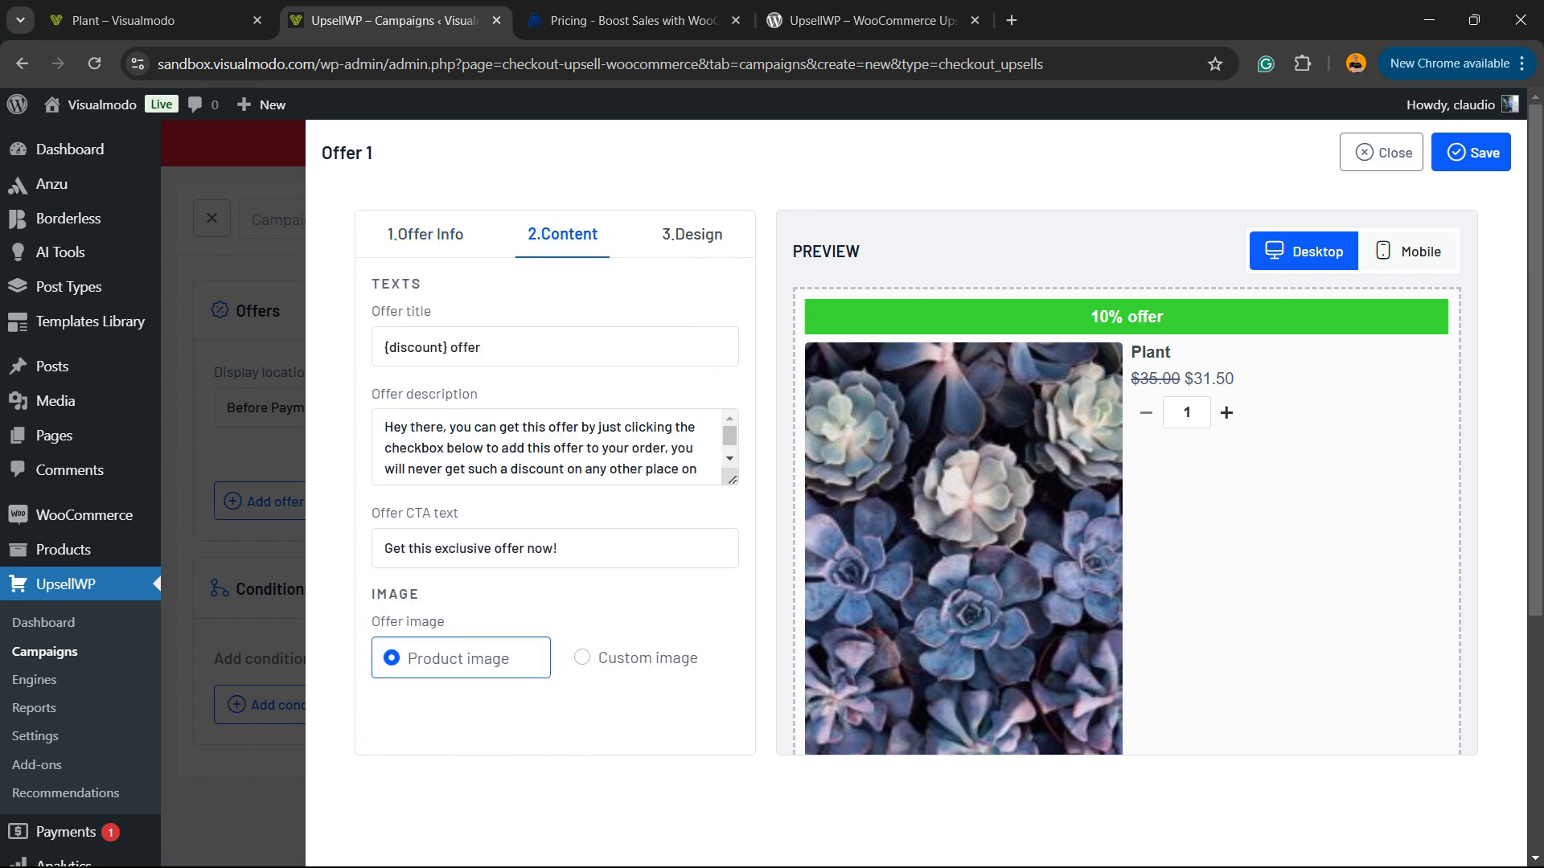
pyautogui.scroll(-1, 547, 447)
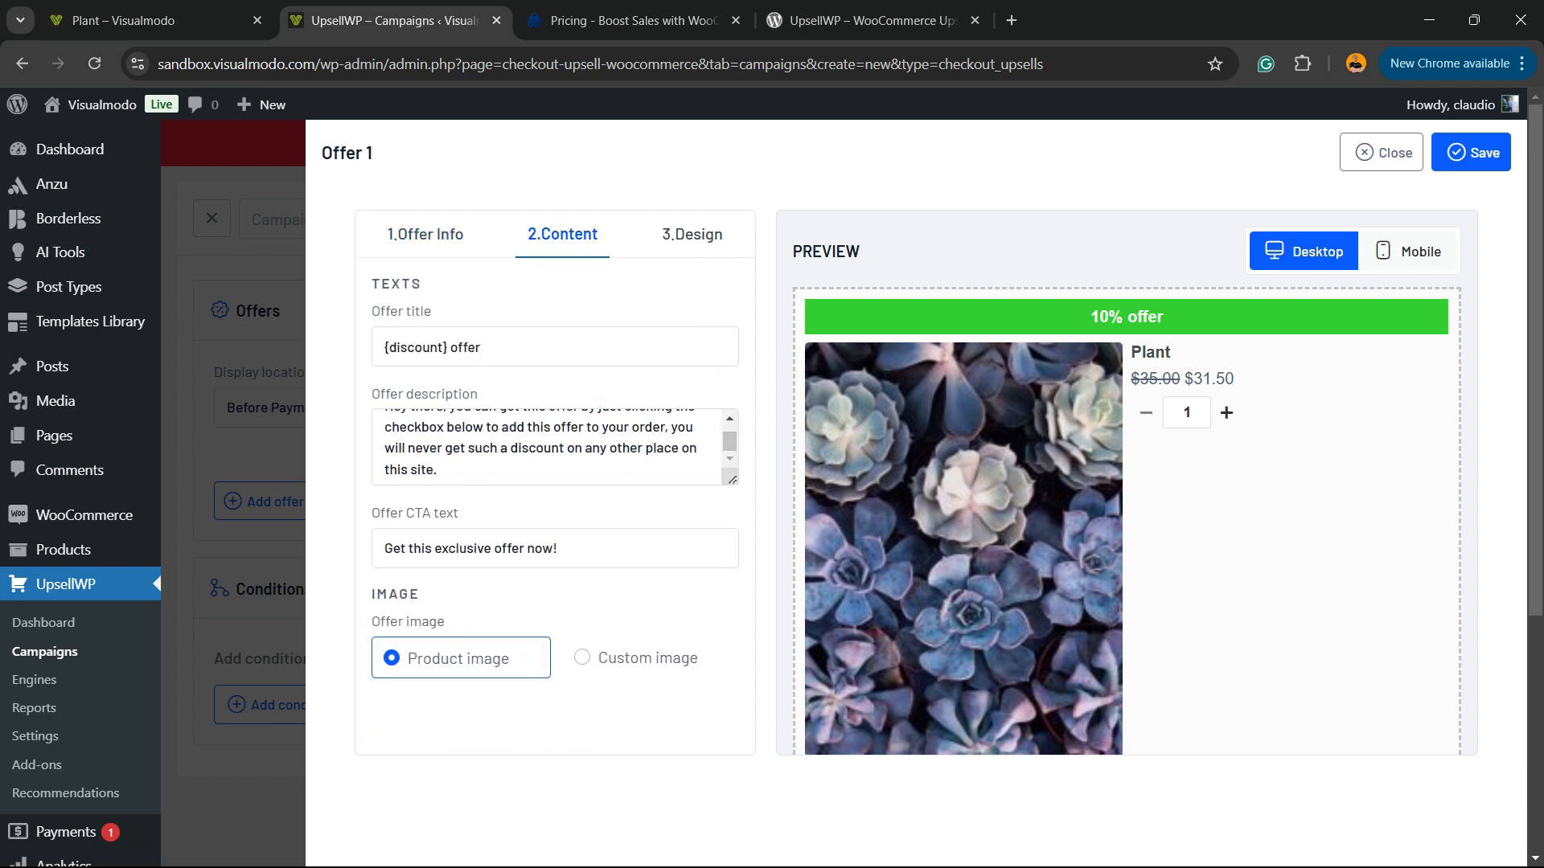
pyautogui.click(692, 234)
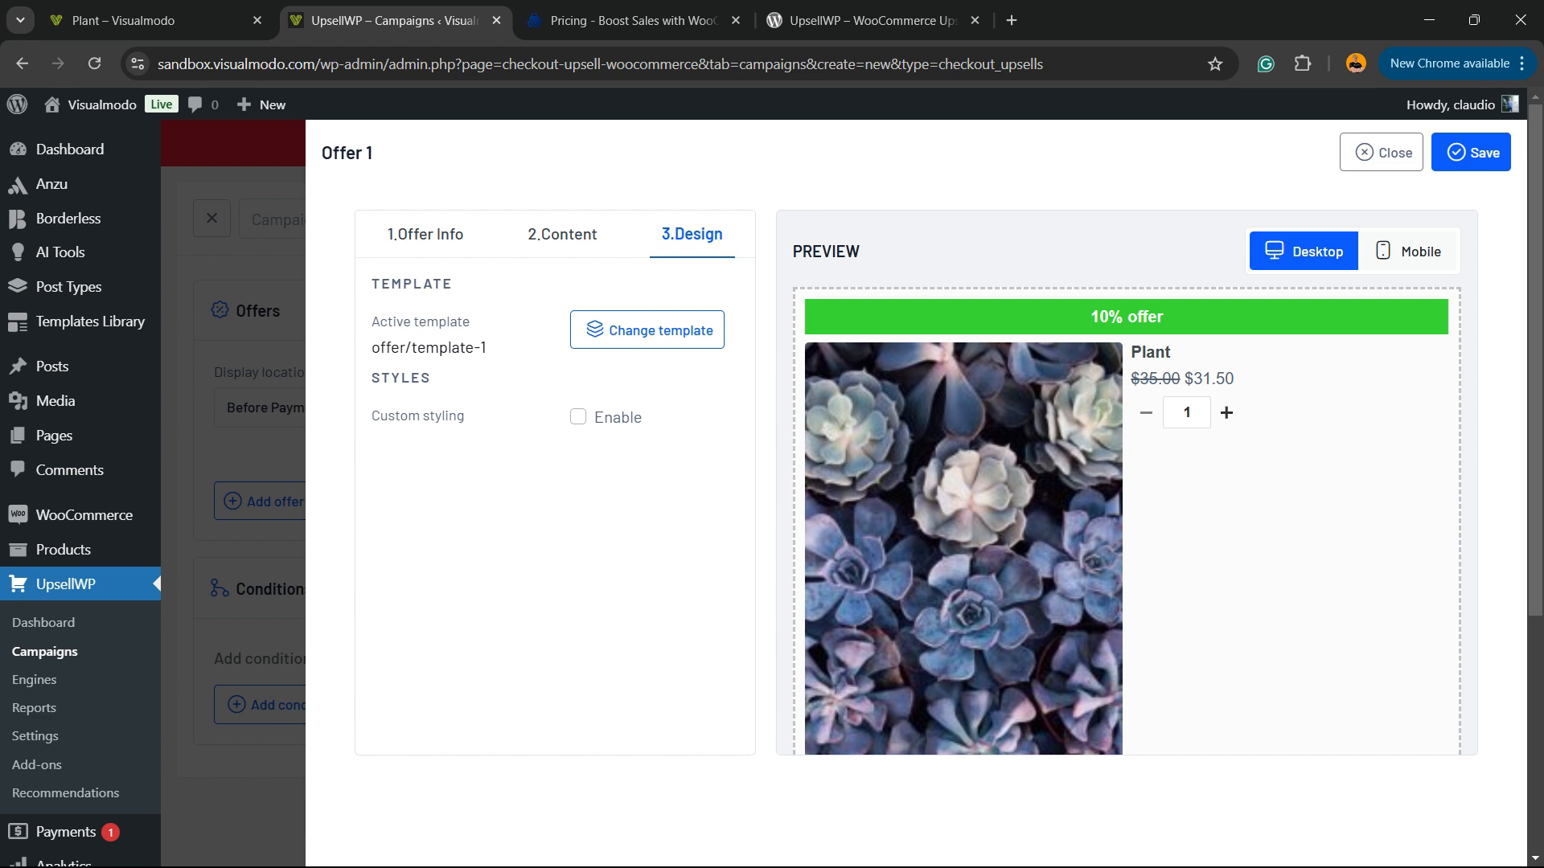
# - Save the offer, then save and close the Checkout Upsells campaign without a name
pyautogui.click(1471, 152)
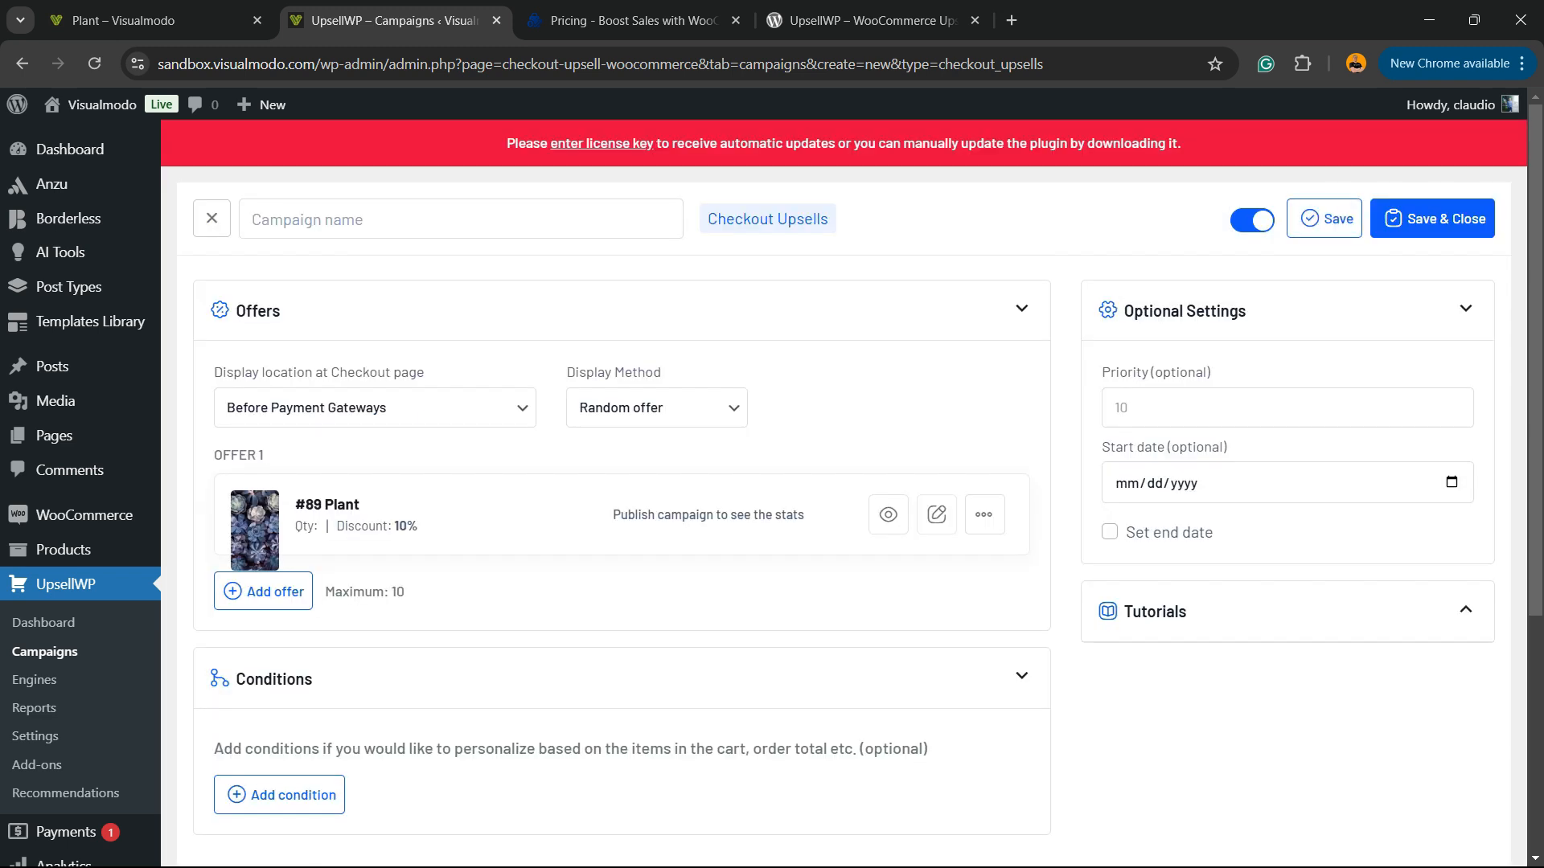
pyautogui.click(1432, 219)
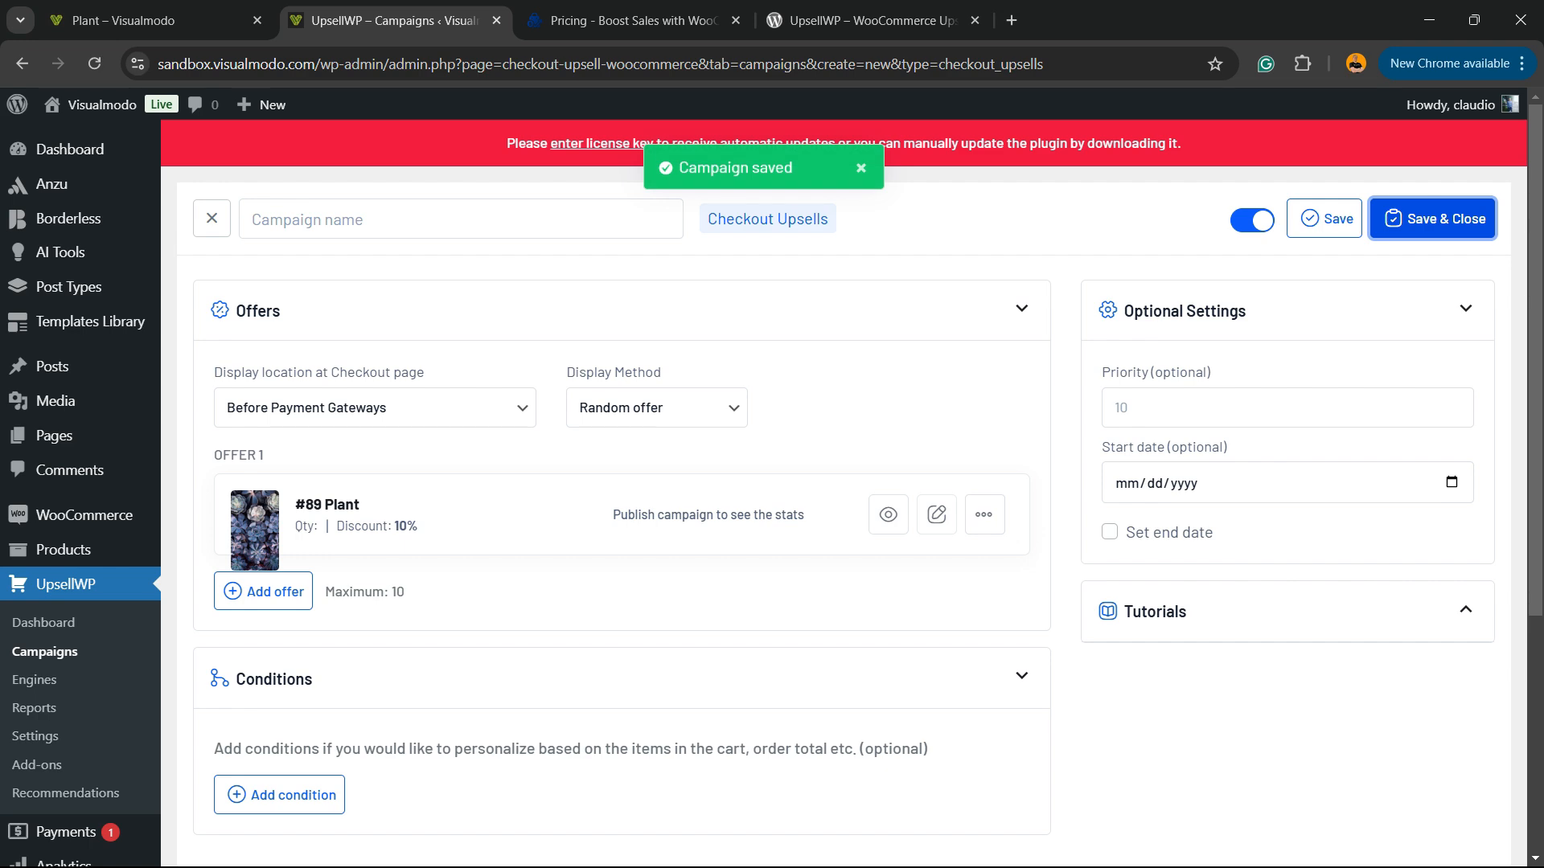
# - Return to the shop, go to the Uncategorized product category and open the $150.00 plant's page
pyautogui.click(860, 21)
pyautogui.click(635, 21)
pyautogui.click(153, 21)
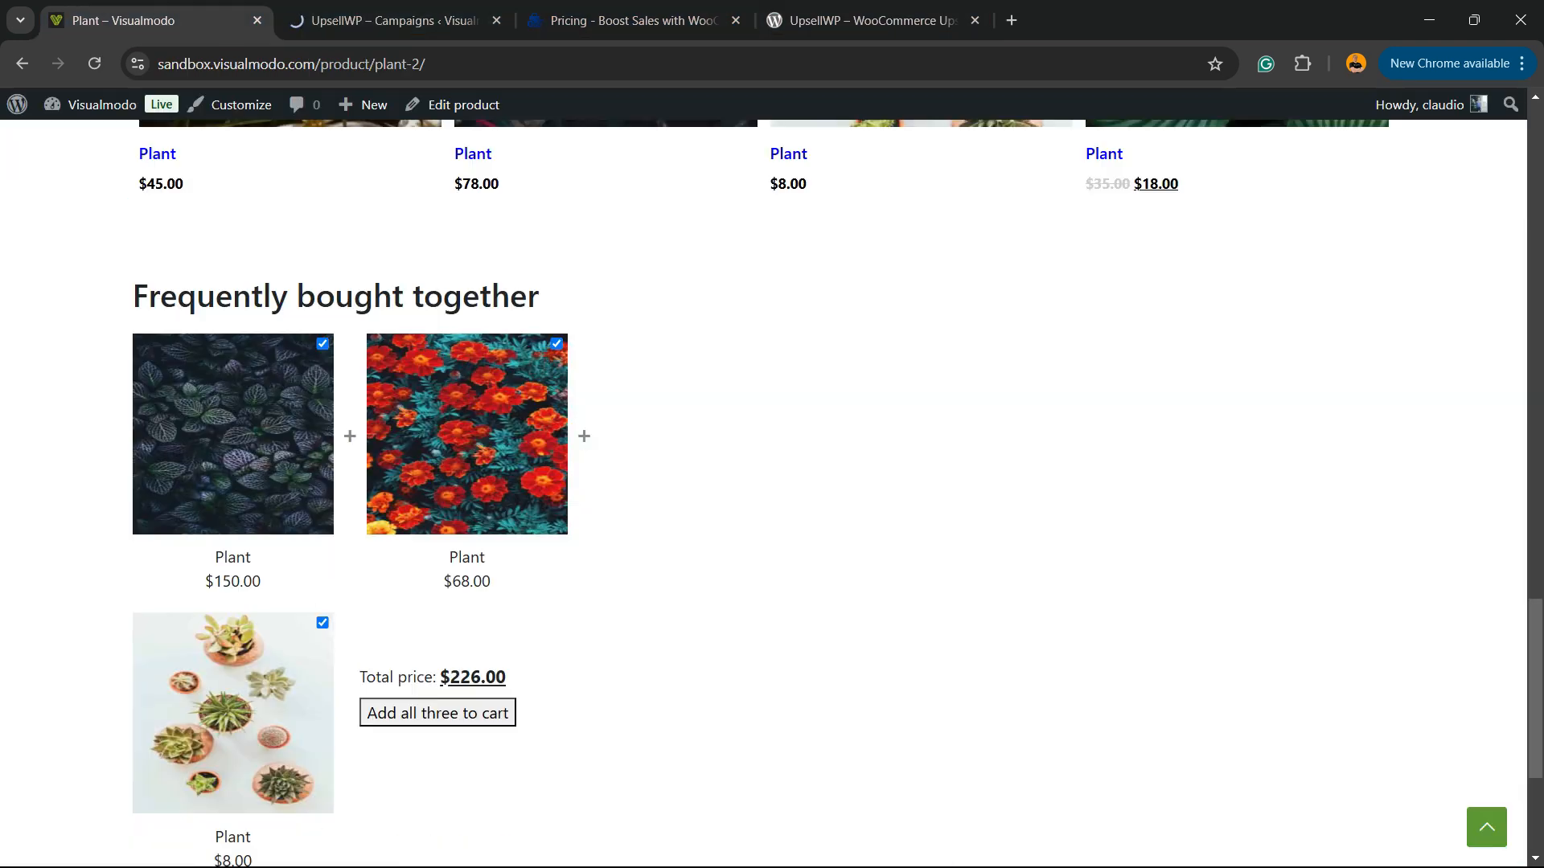
pyautogui.scroll(15, 772, 490)
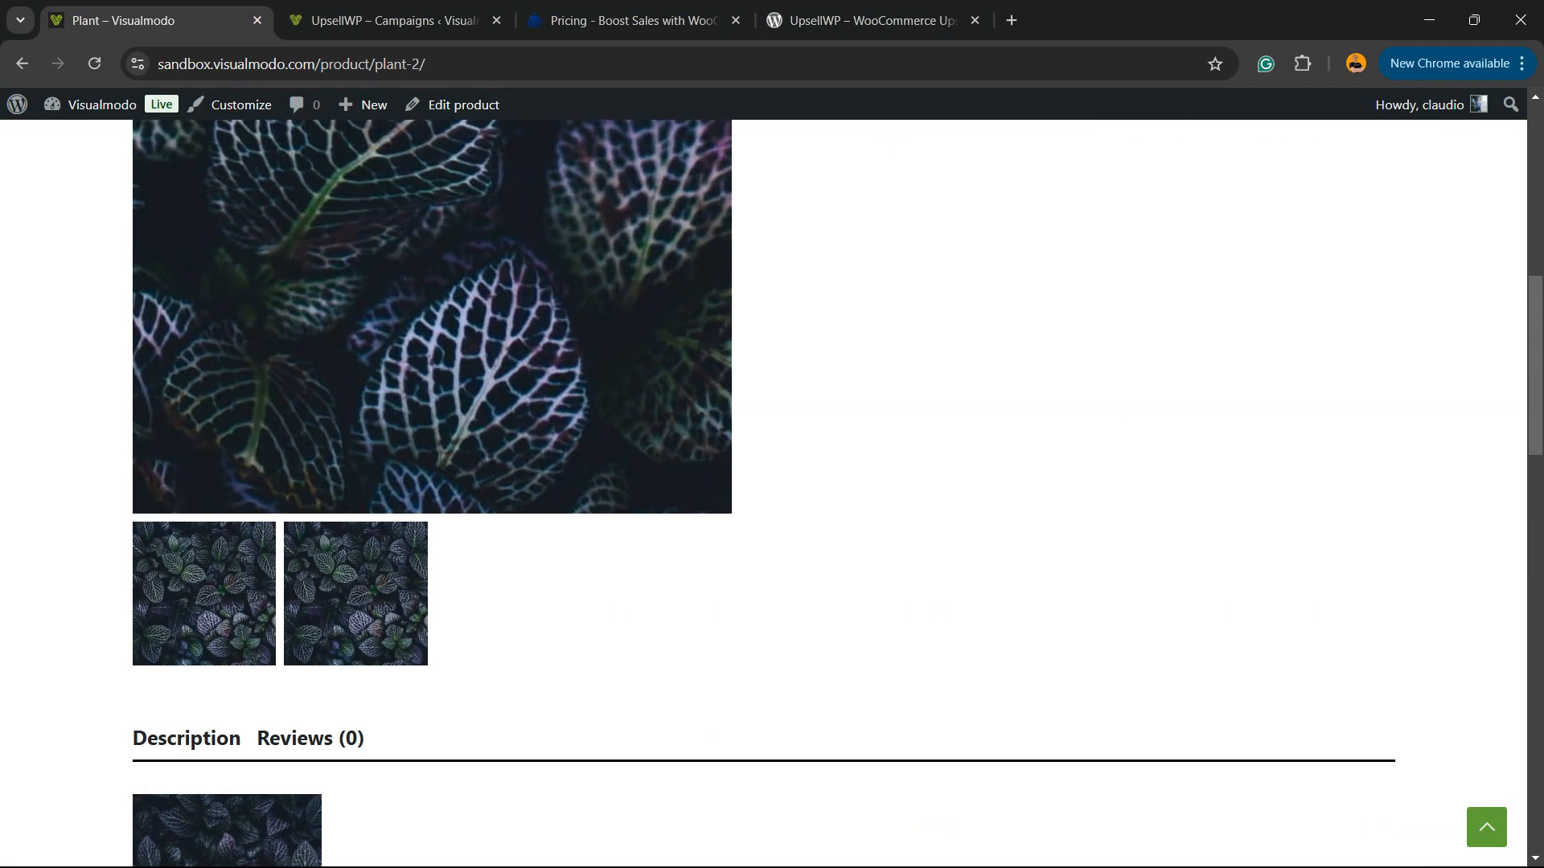
pyautogui.scroll(5, 772, 490)
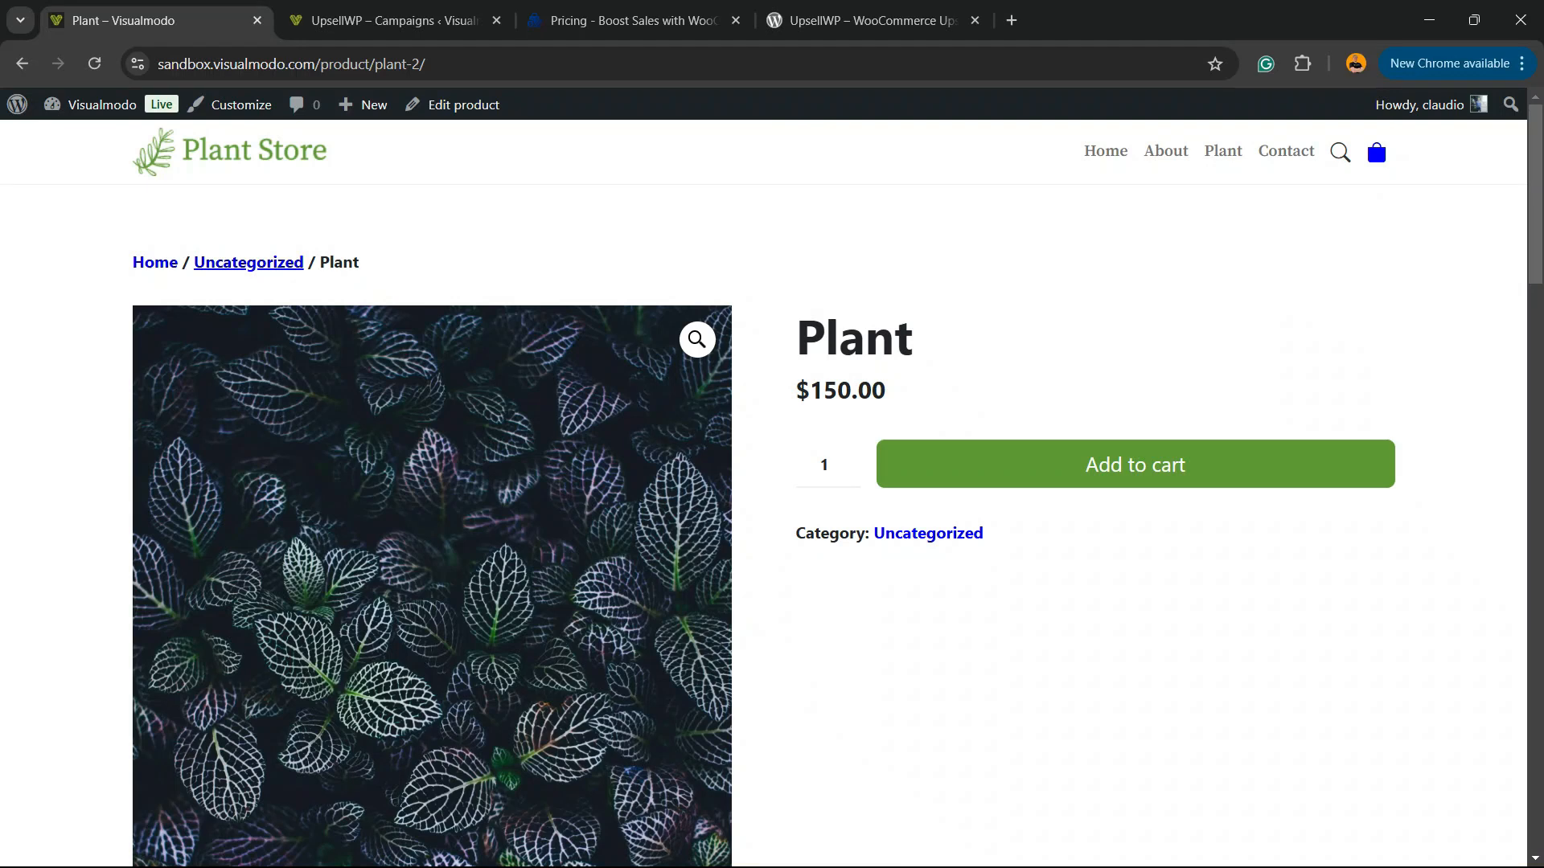
pyautogui.click(156, 263)
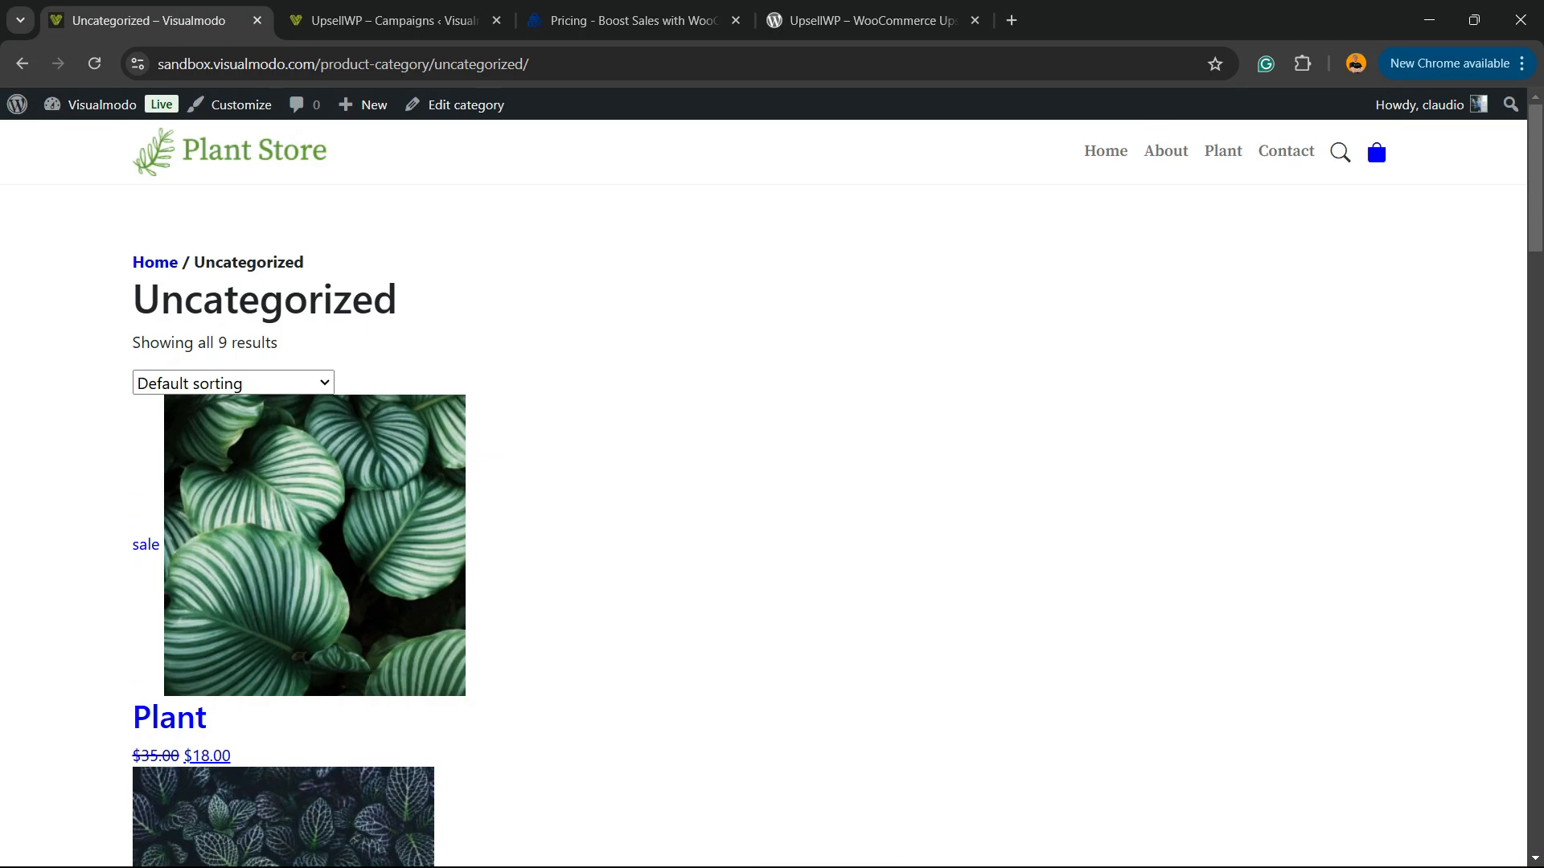
pyautogui.scroll(-5, 169, 691)
pyautogui.click(169, 686)
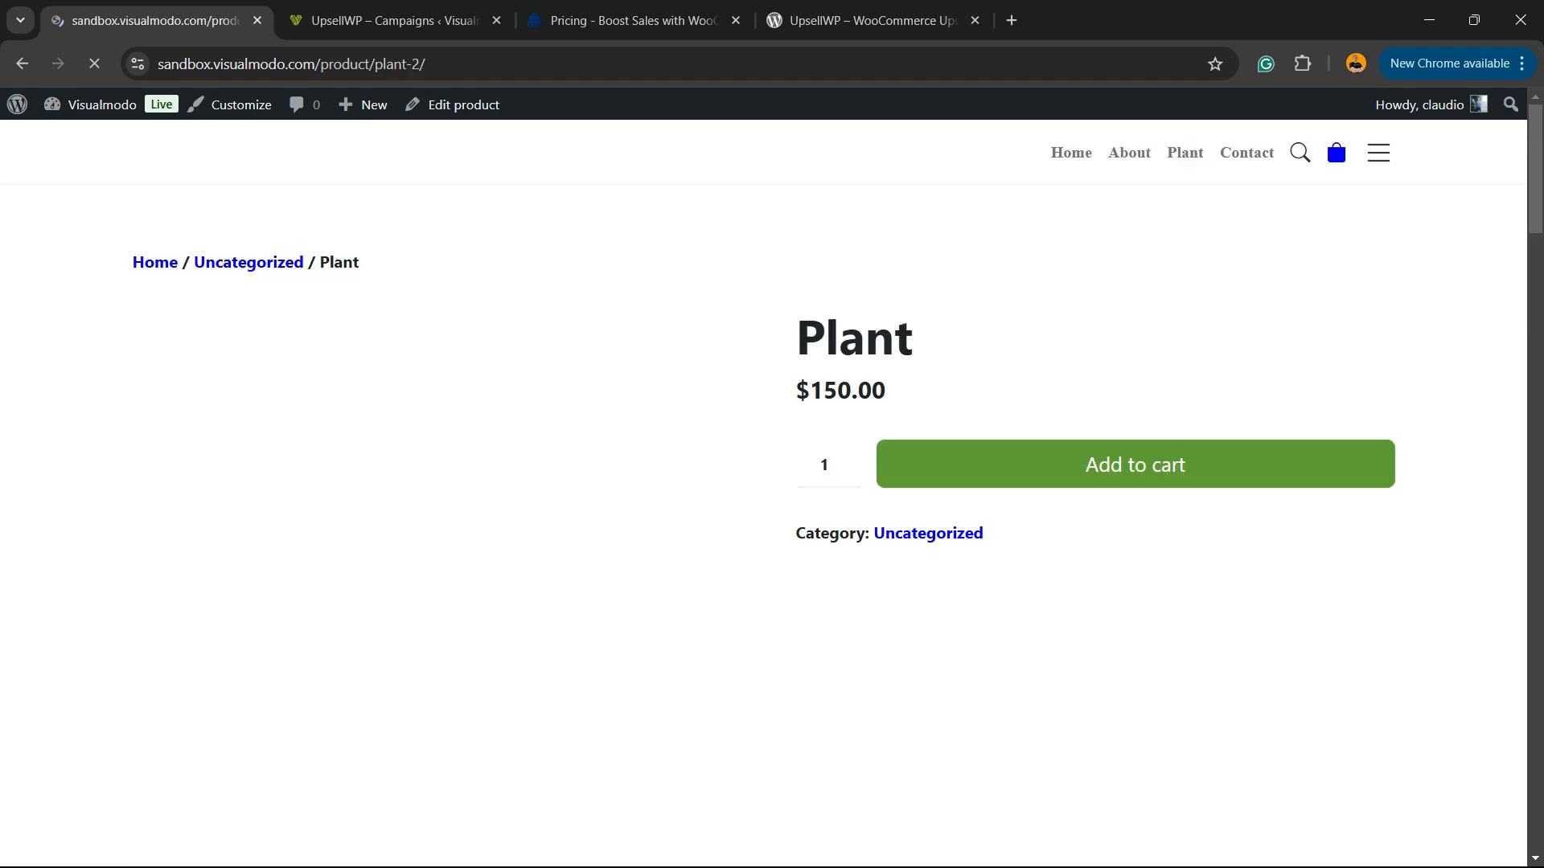
# - Add the related $18.00 sale plant to the cart from its product page and view the cart
pyautogui.scroll(-12, 764, 483)
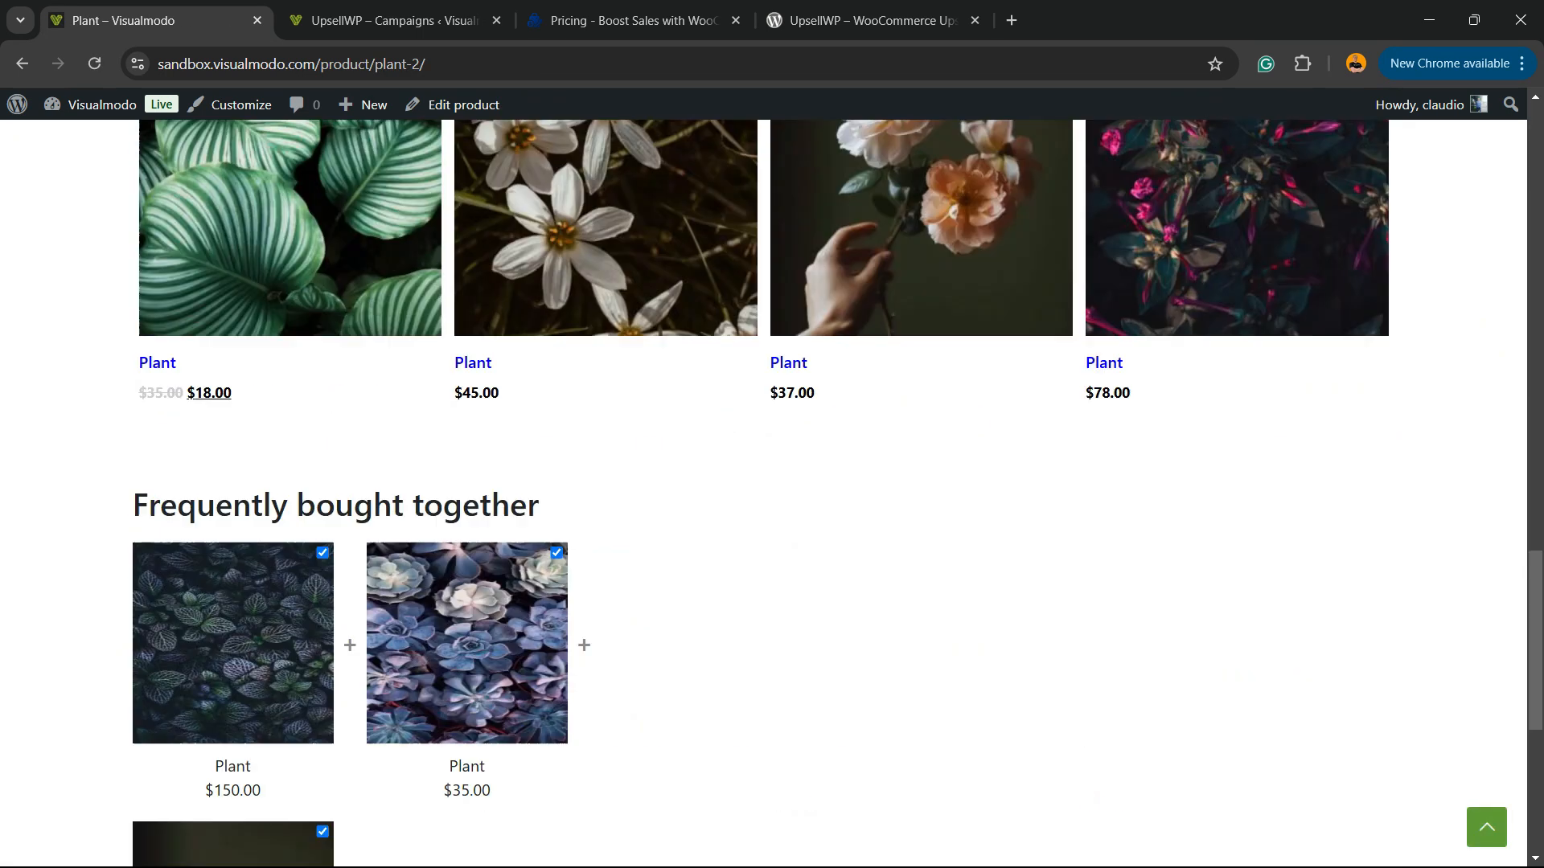
pyautogui.click(159, 297)
pyautogui.scroll(5, 691, 394)
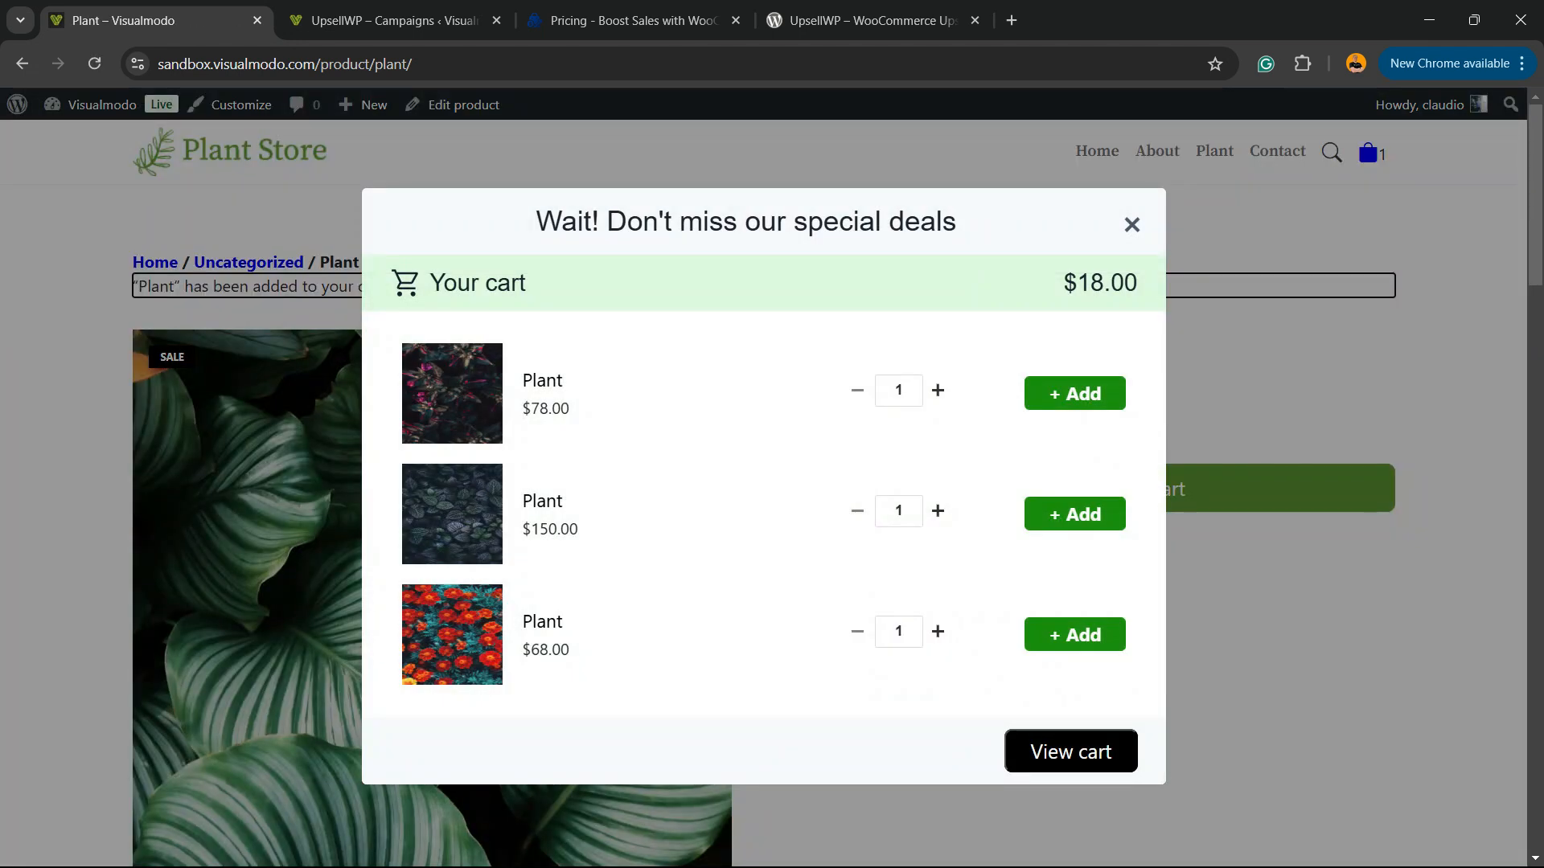
pyautogui.click(1071, 751)
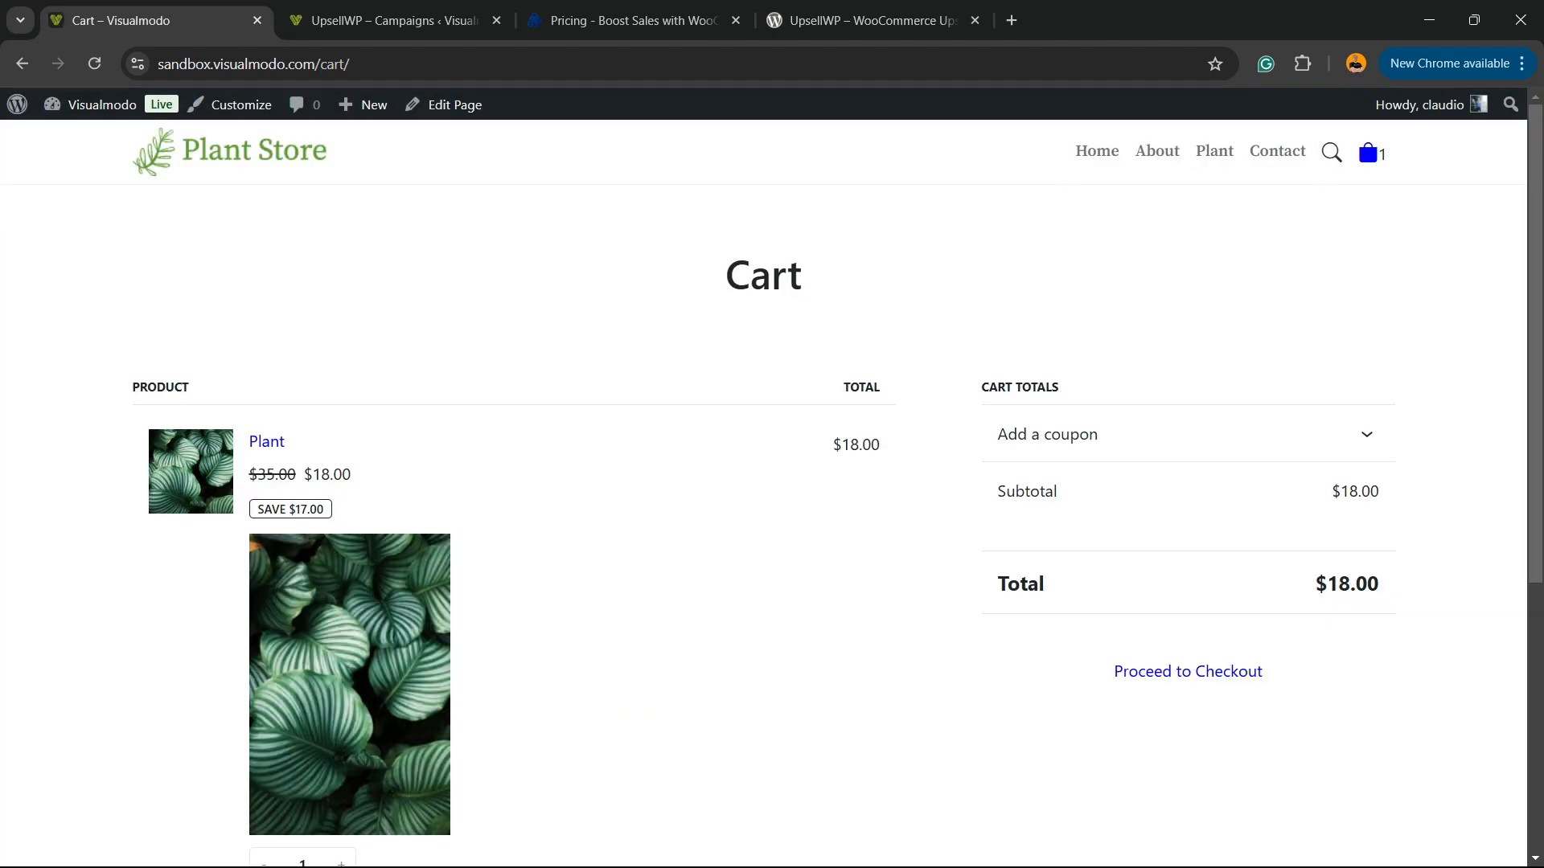
# - Review the cart and proceed to checkout without adding any plants from the special deals popup
pyautogui.scroll(-6, 772, 483)
pyautogui.scroll(6, 771, 483)
pyautogui.scroll(-6, 1188, 672)
pyautogui.scroll(6, 1187, 672)
pyautogui.click(1188, 672)
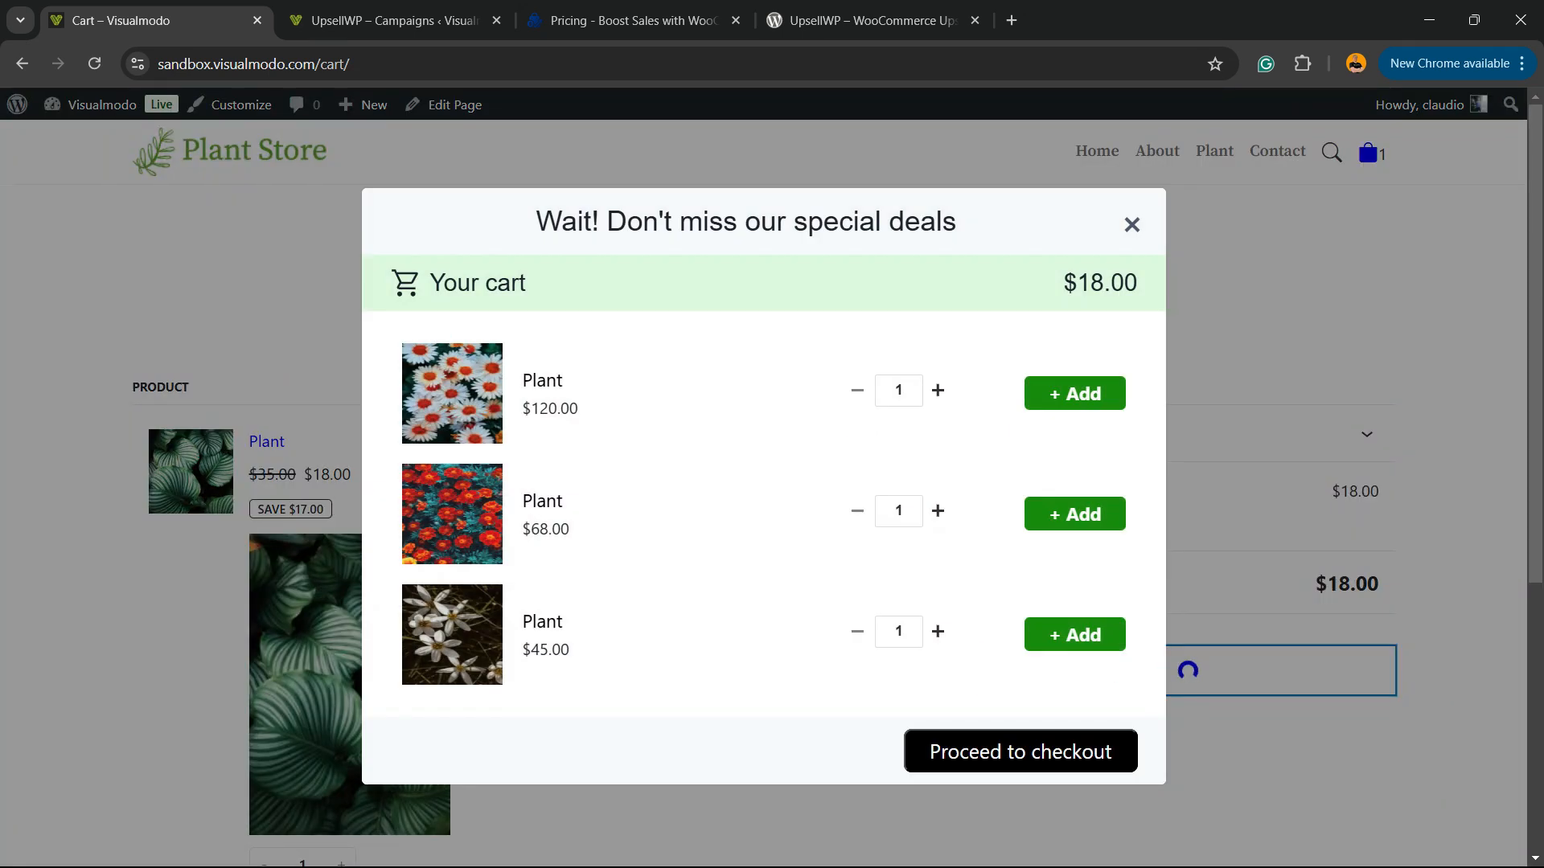
# - Examine the upsell offer shown under the order total on the checkout page
pyautogui.scroll(-10, 772, 482)
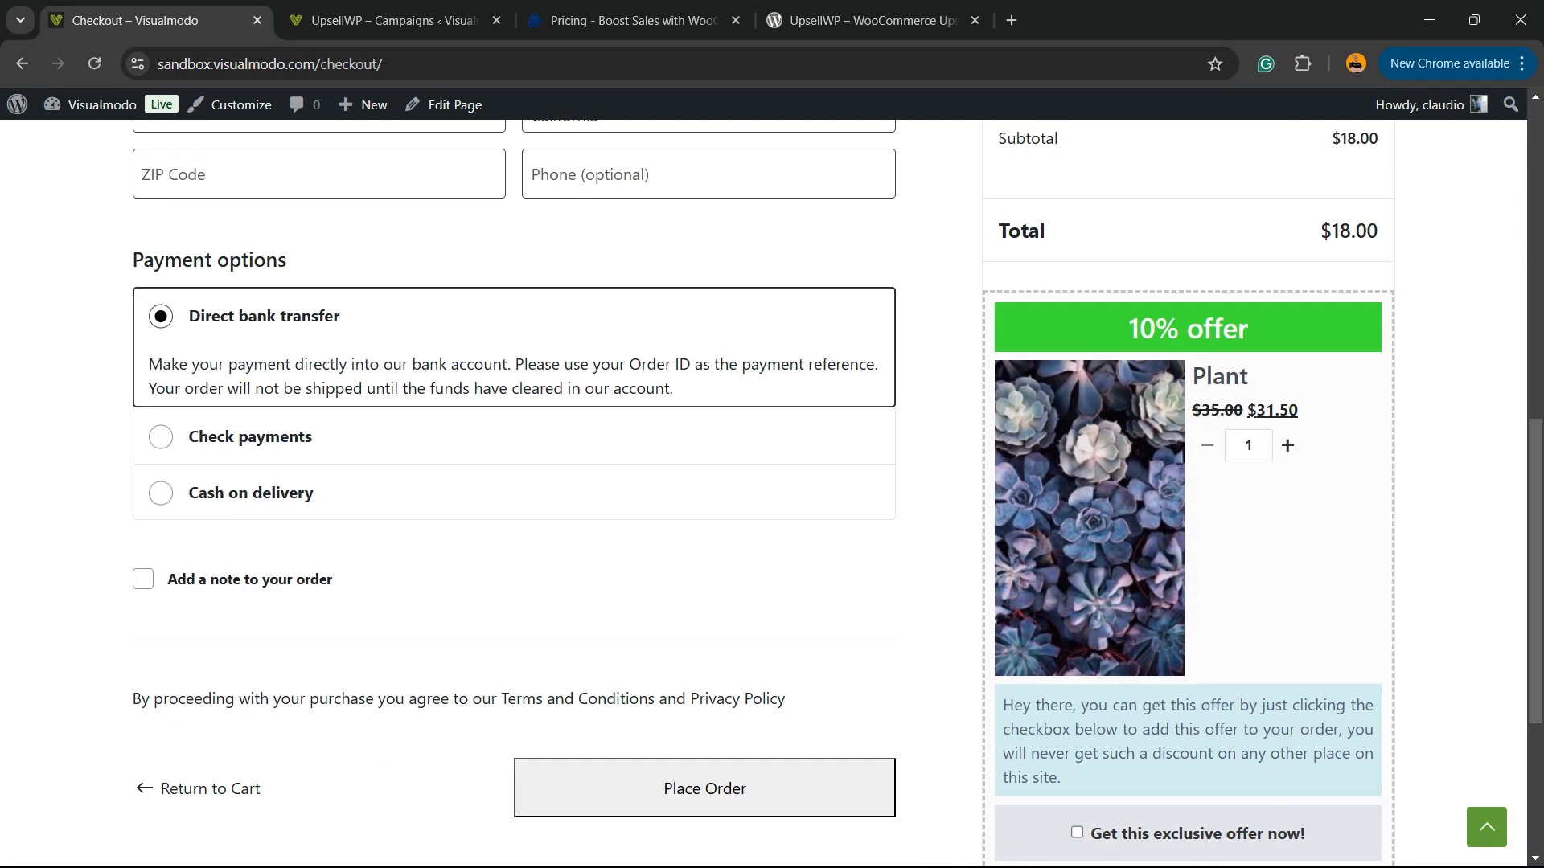
pyautogui.moveTo(1128, 328); pyautogui.dragTo(1251, 329)
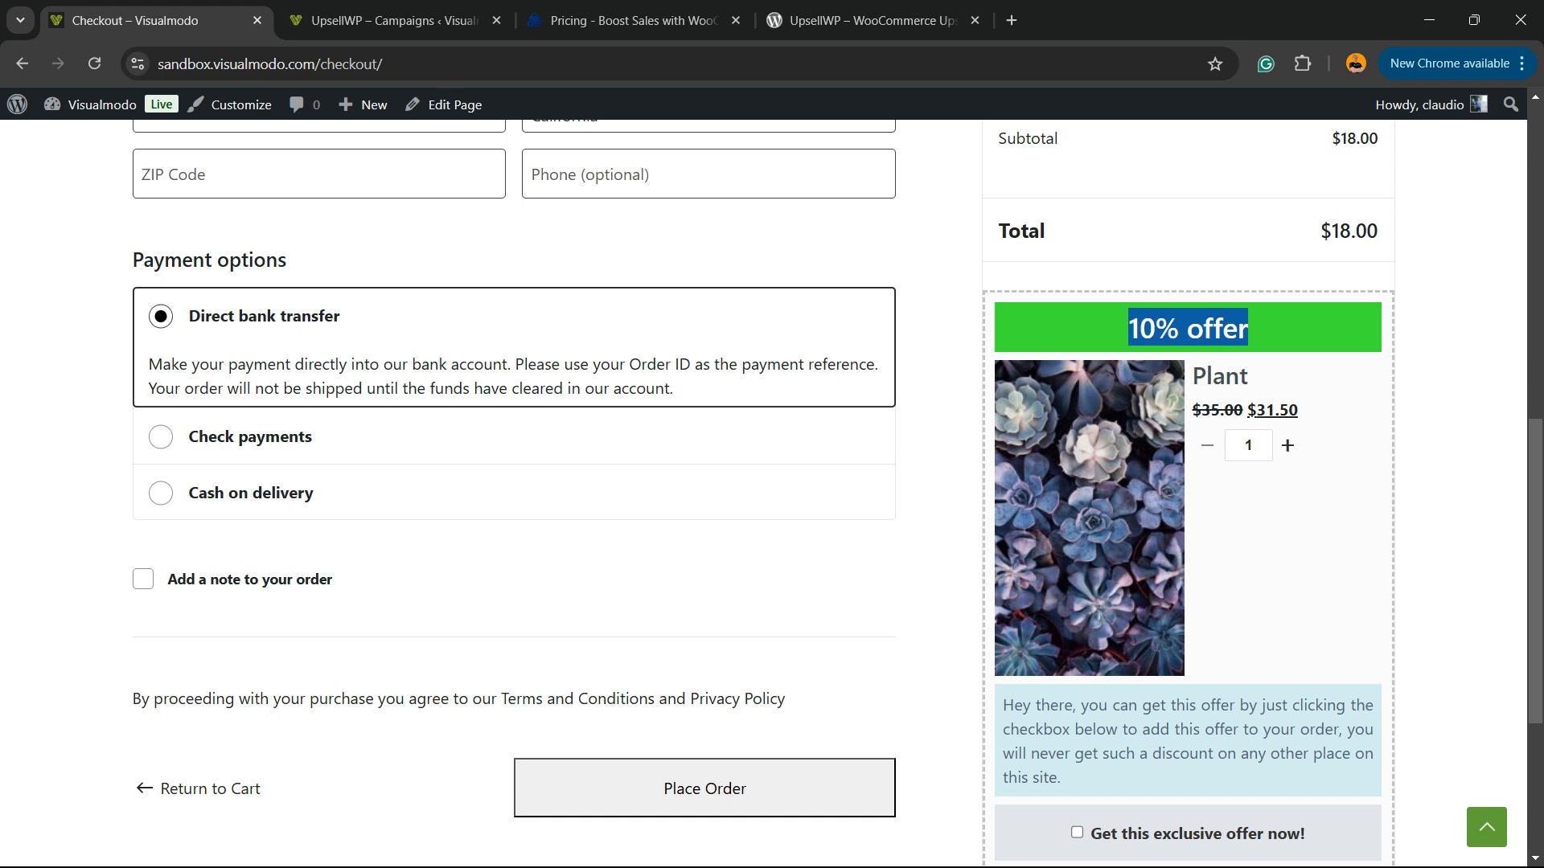
pyautogui.scroll(-2, 1251, 329)
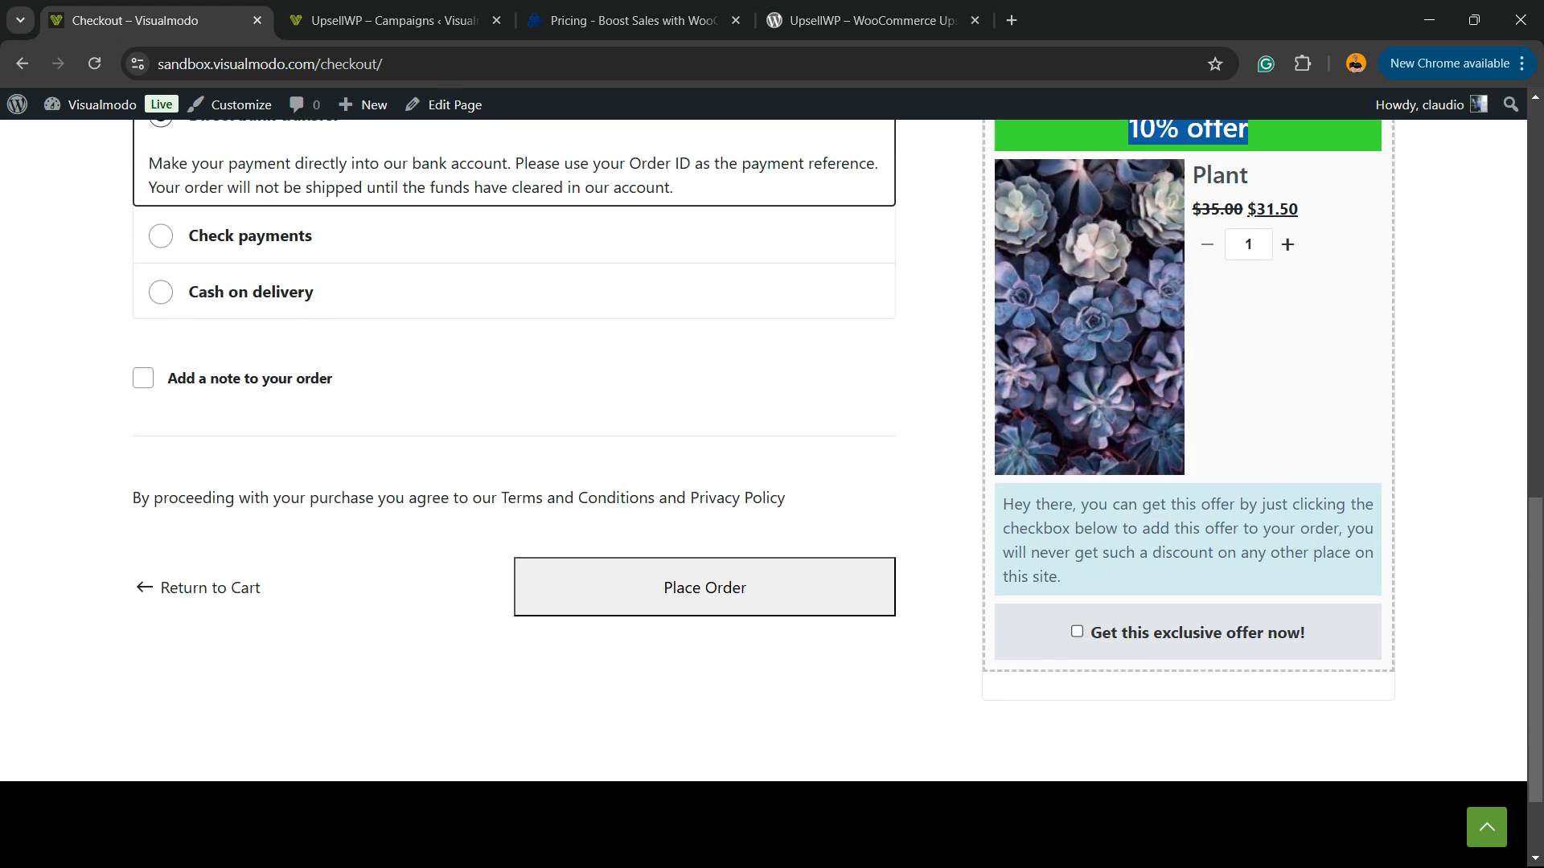
# - Accept the exclusive 10% offer for the $31.50 plant at checkout and review the updated order summary
pyautogui.click(1077, 632)
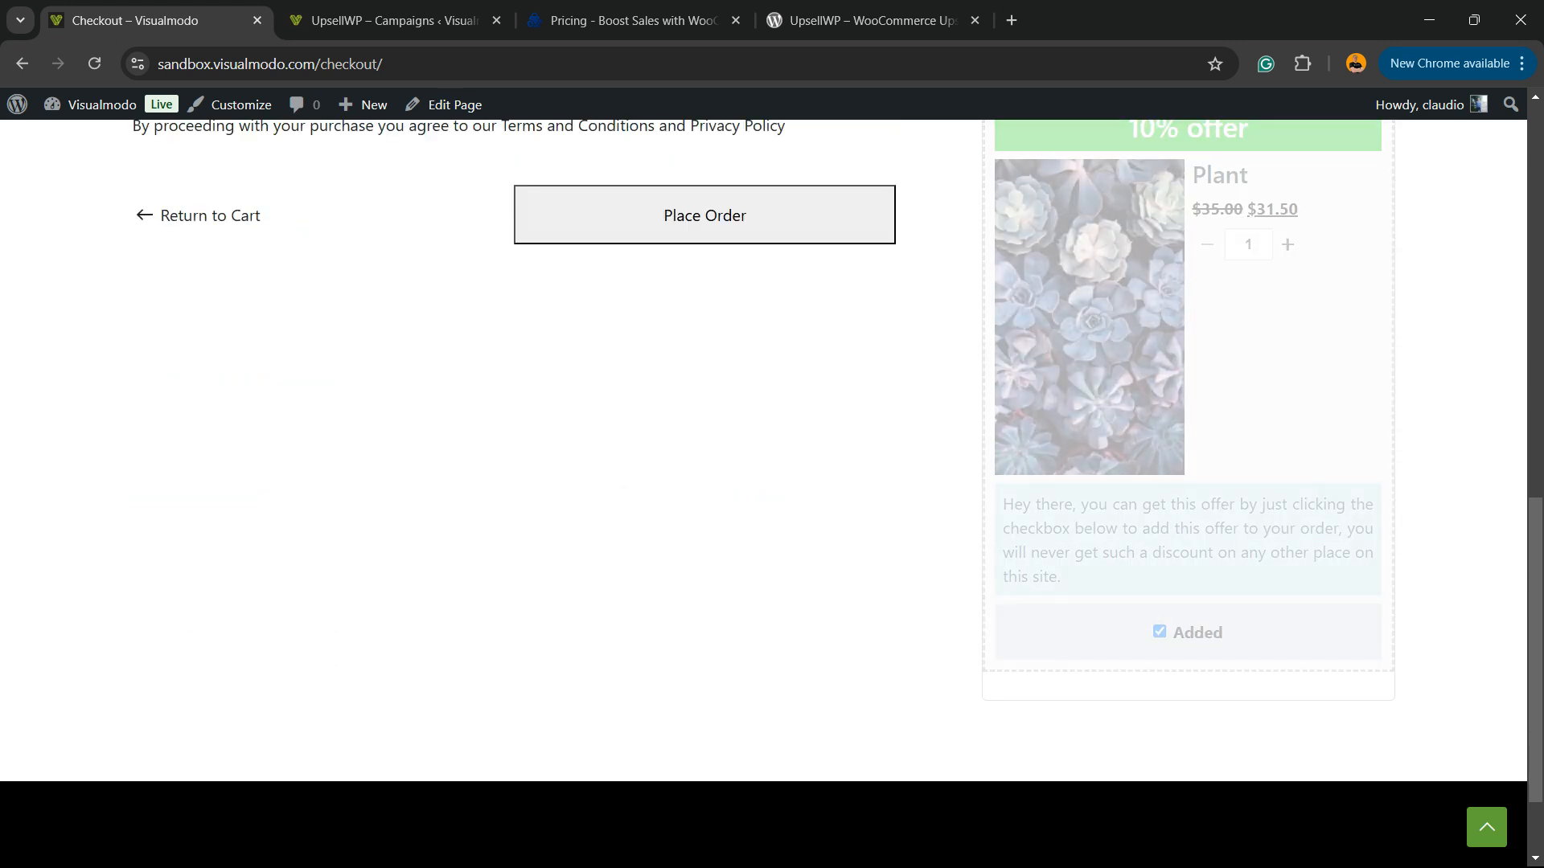
pyautogui.scroll(6, 764, 494)
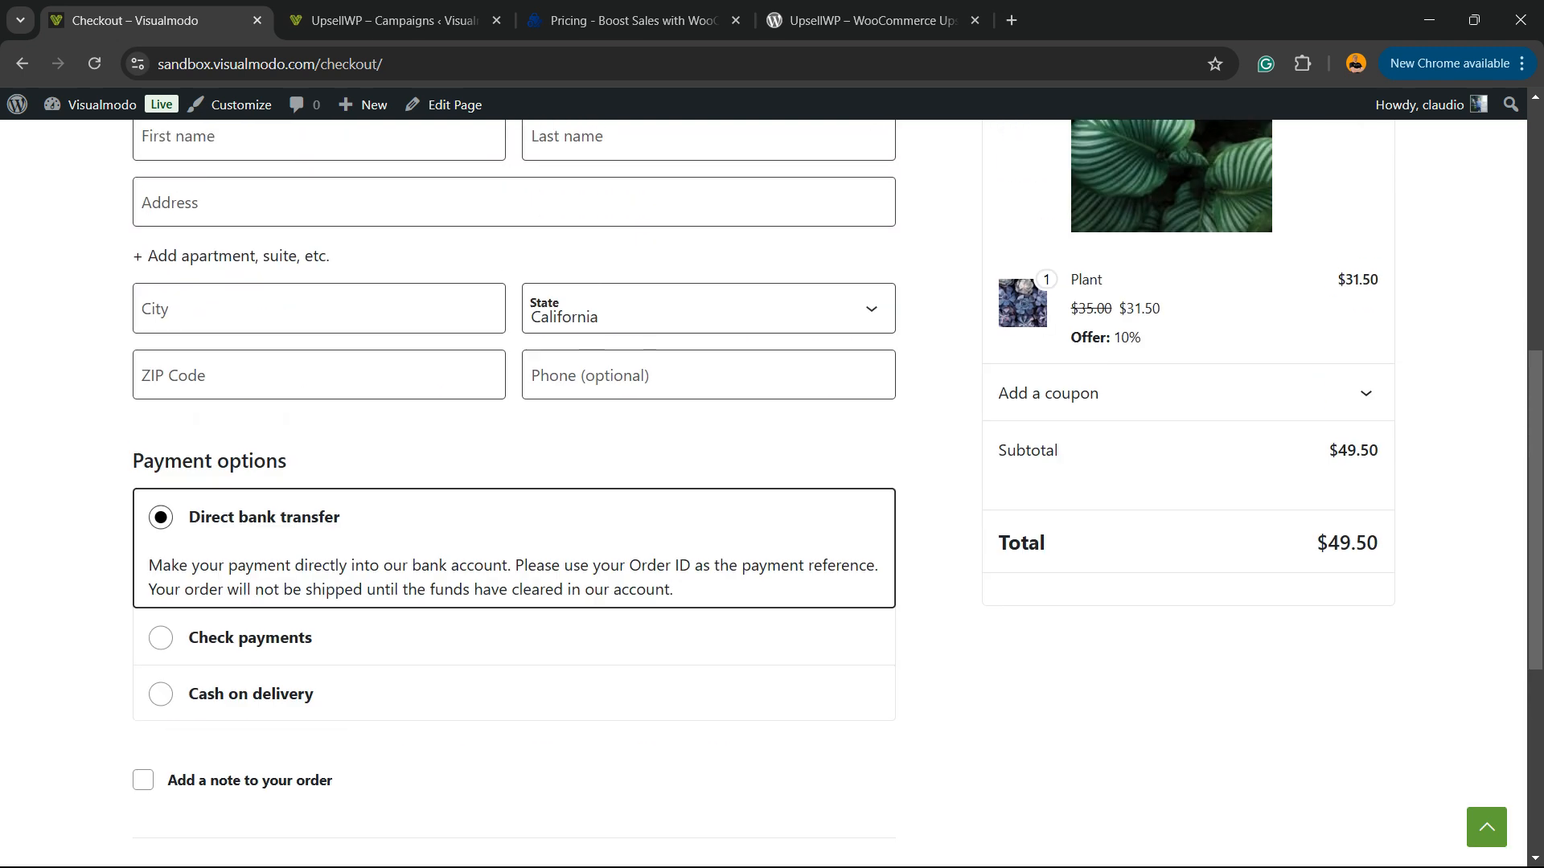
pyautogui.scroll(3, 838, 485)
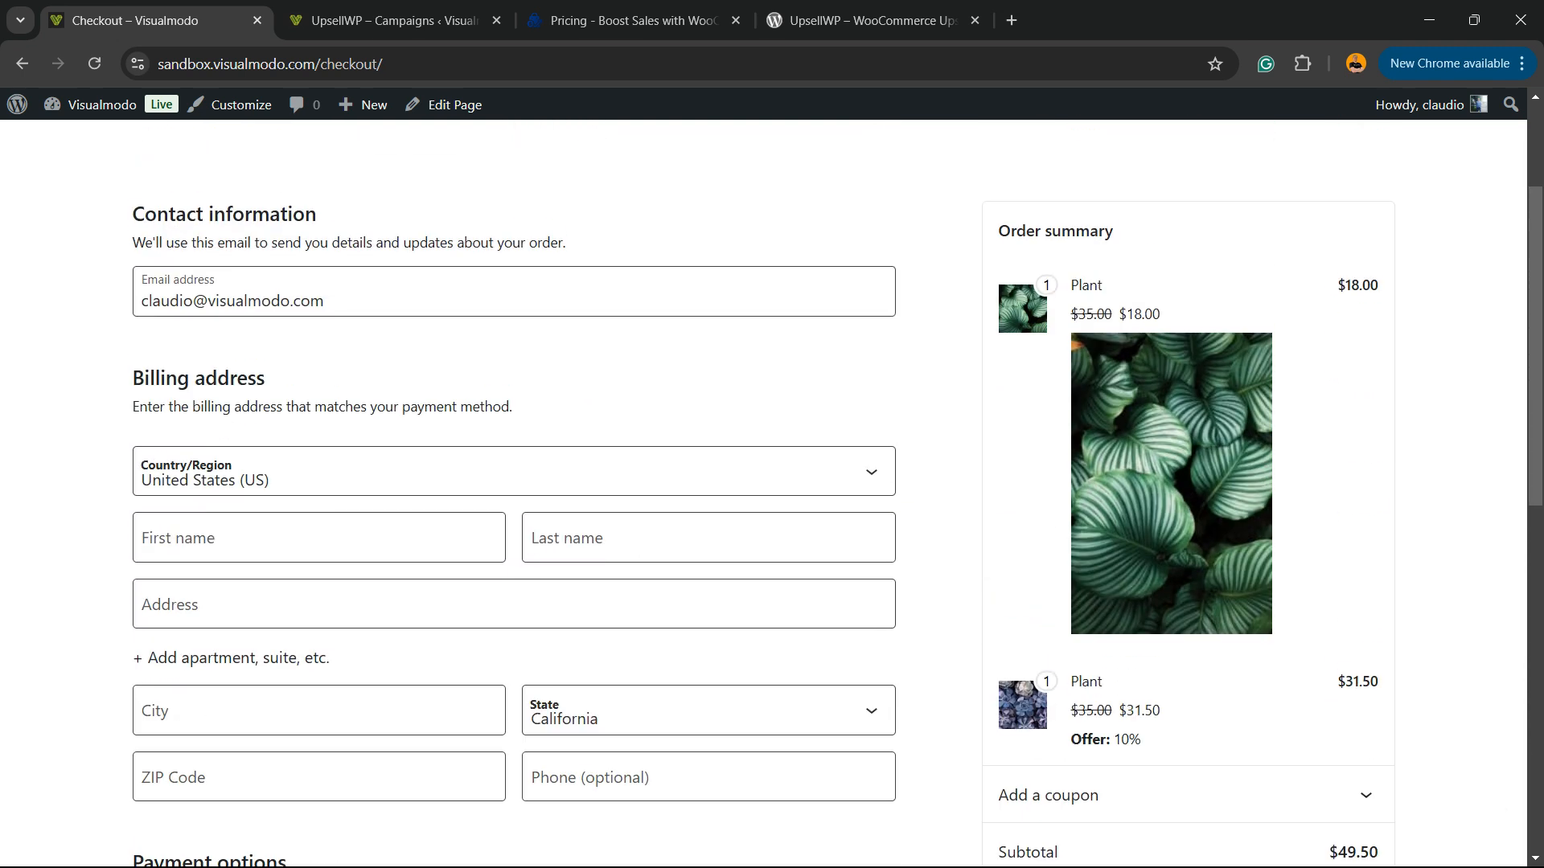
pyautogui.scroll(-3, 830, 493)
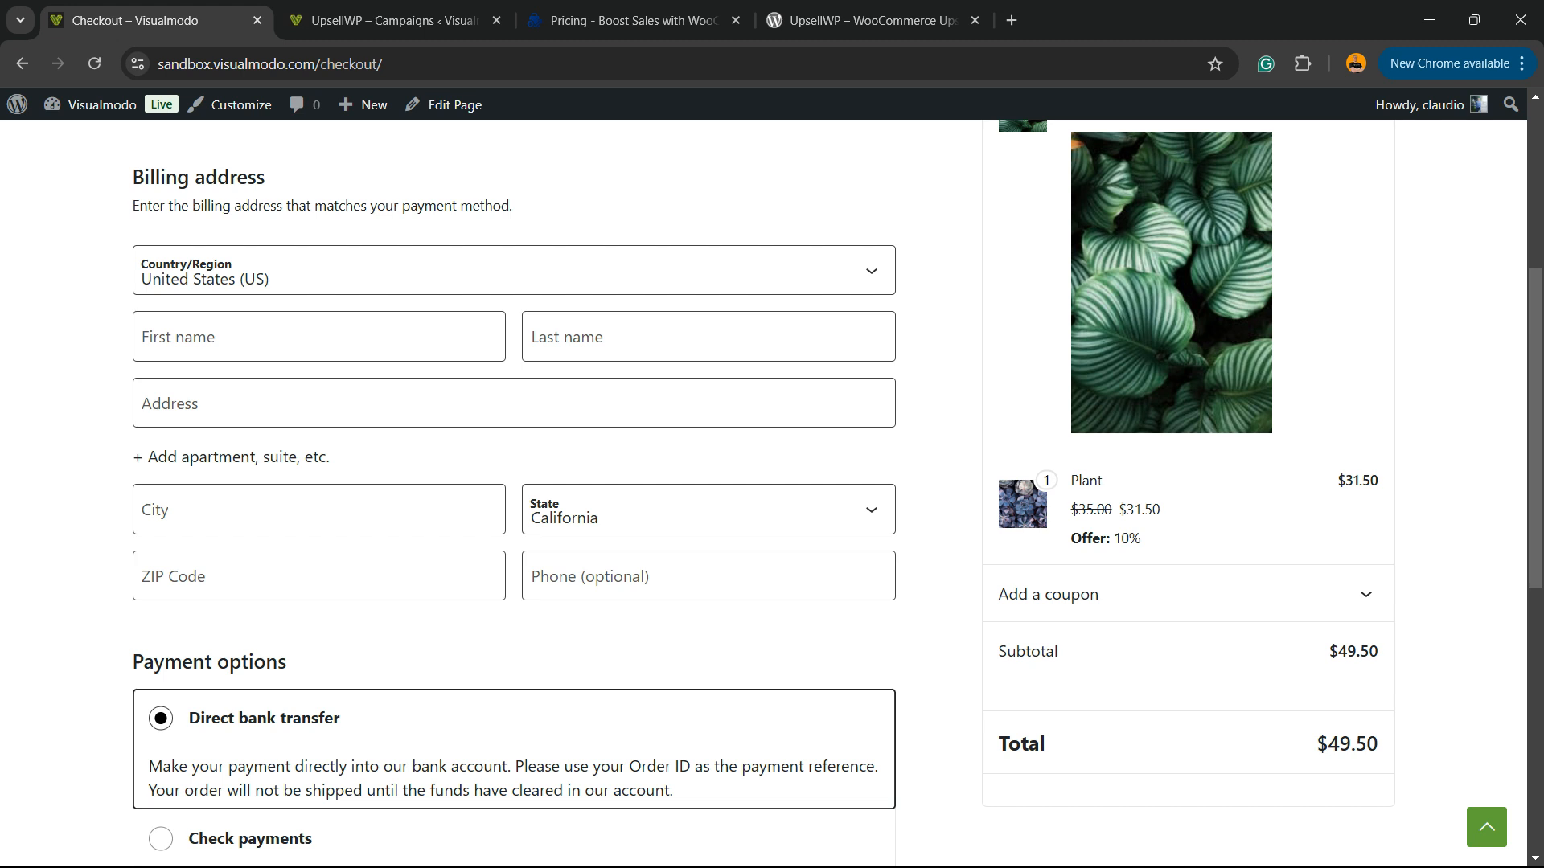
pyautogui.scroll(-9, 763, 493)
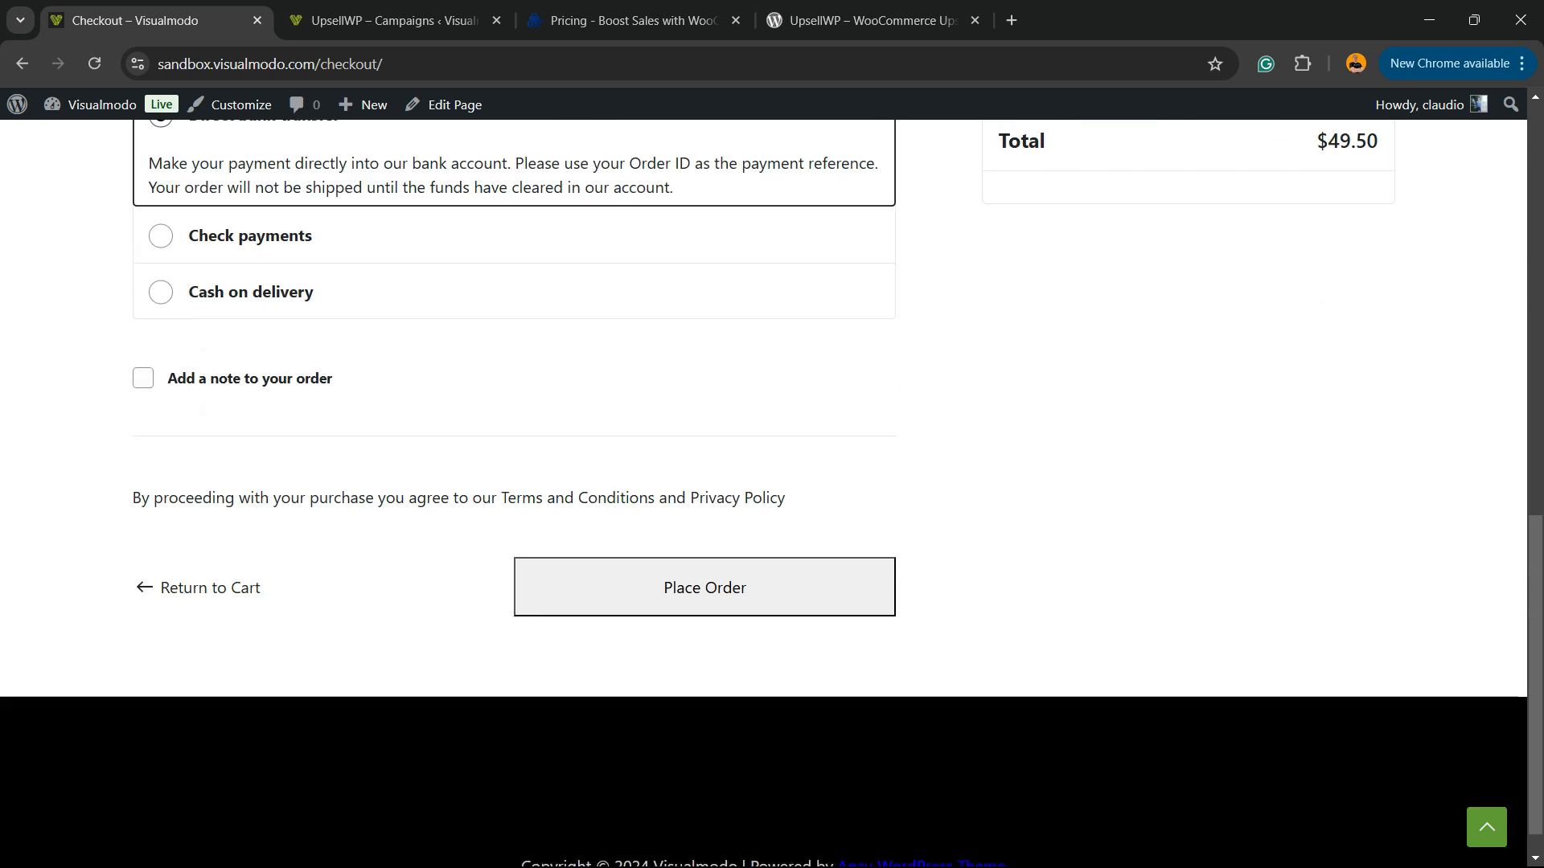
pyautogui.scroll(12, 764, 494)
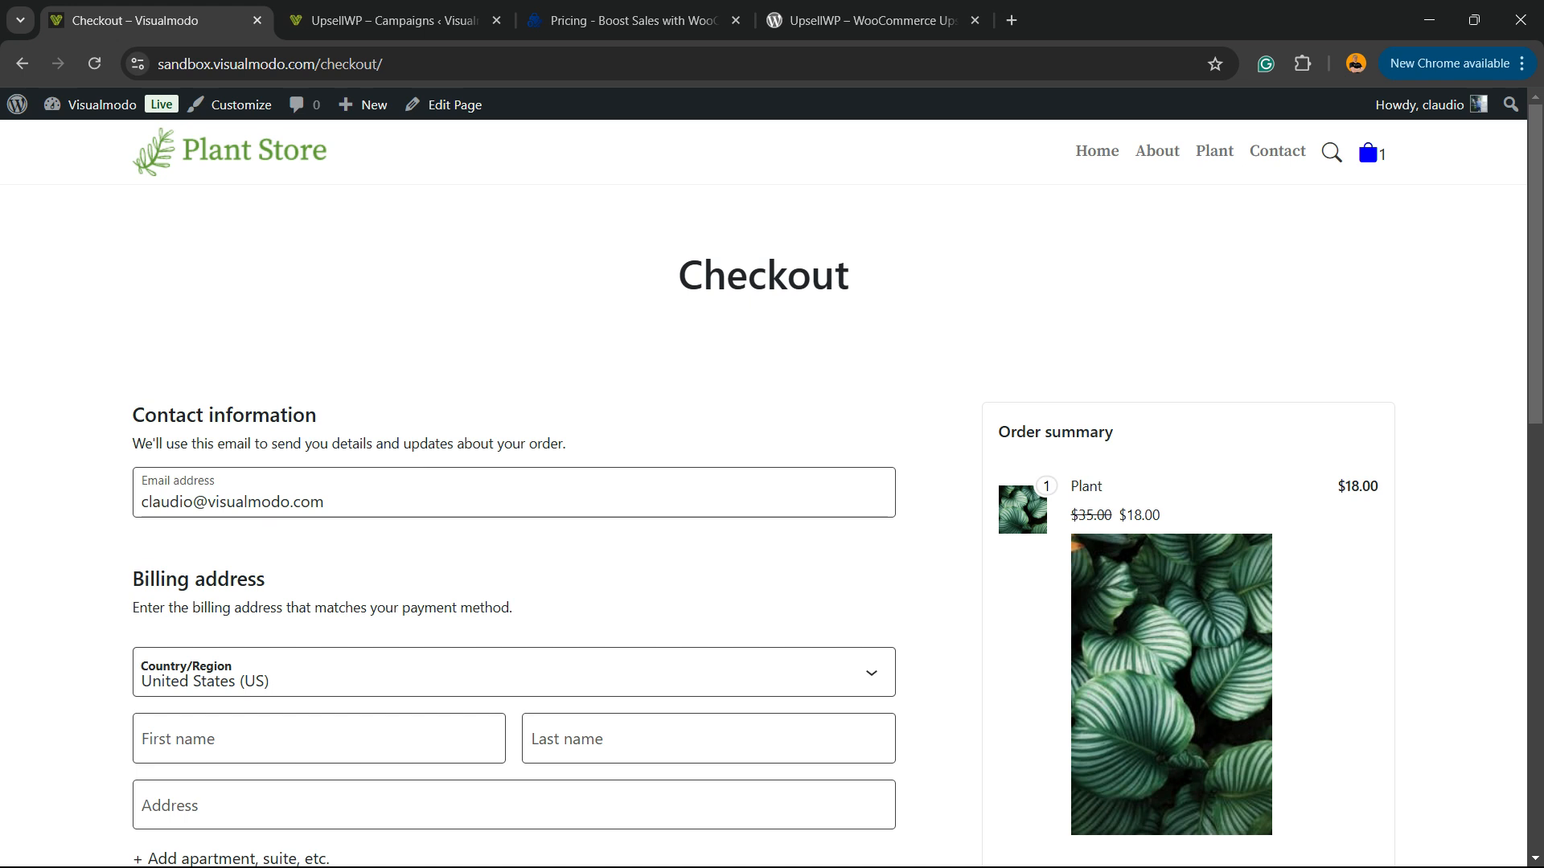
# - Switch back to the UpsellWP campaigns and create a Next Order Coupons campaign from the Thank you page campaign types
pyautogui.hotkey('ctrl', 'Tab')
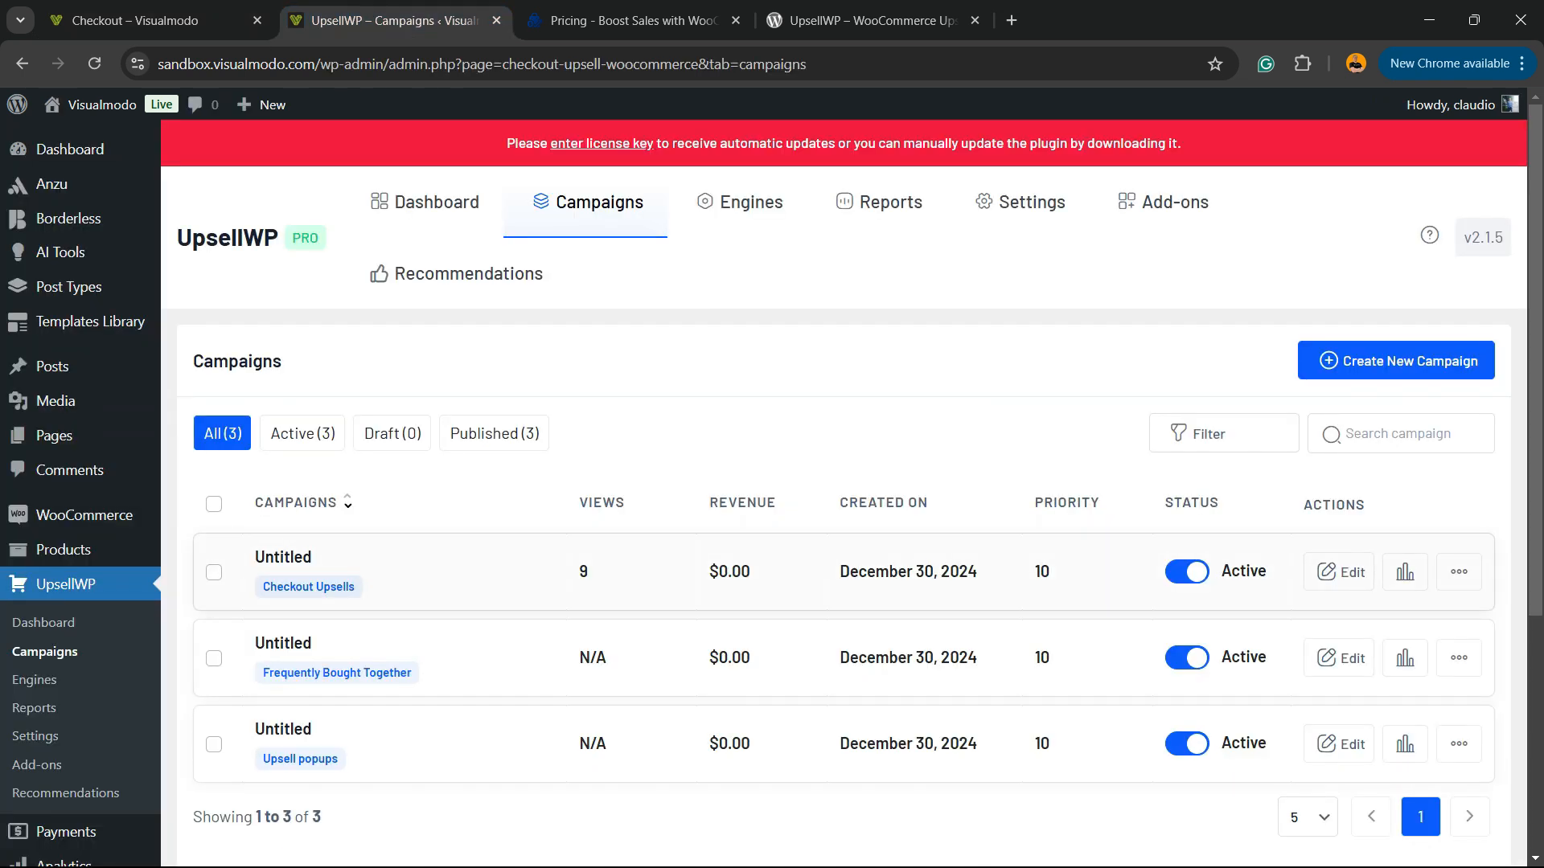
pyautogui.click(1396, 361)
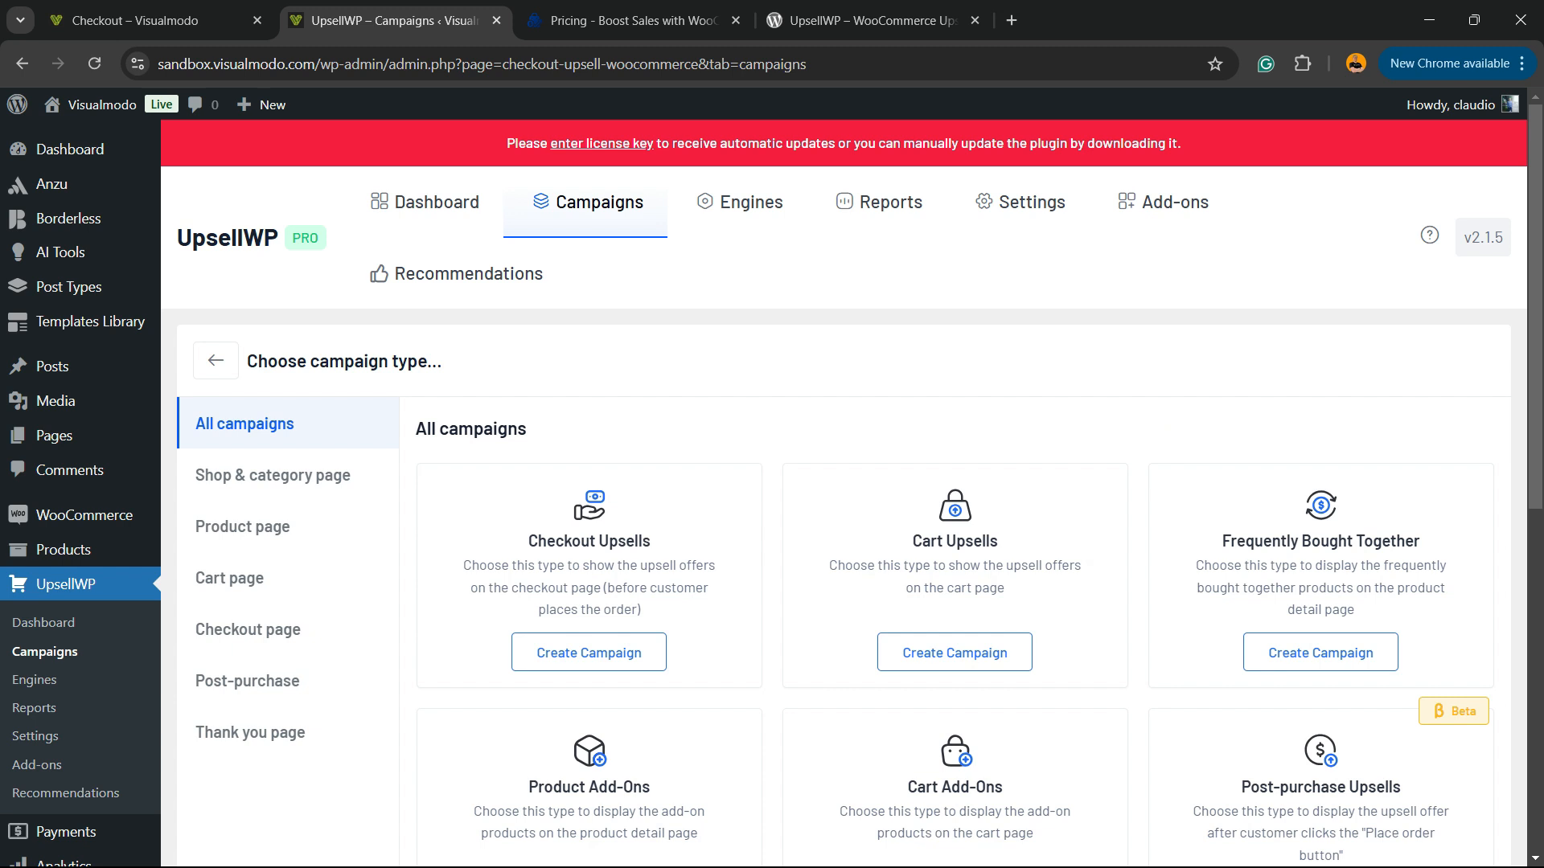
pyautogui.click(248, 630)
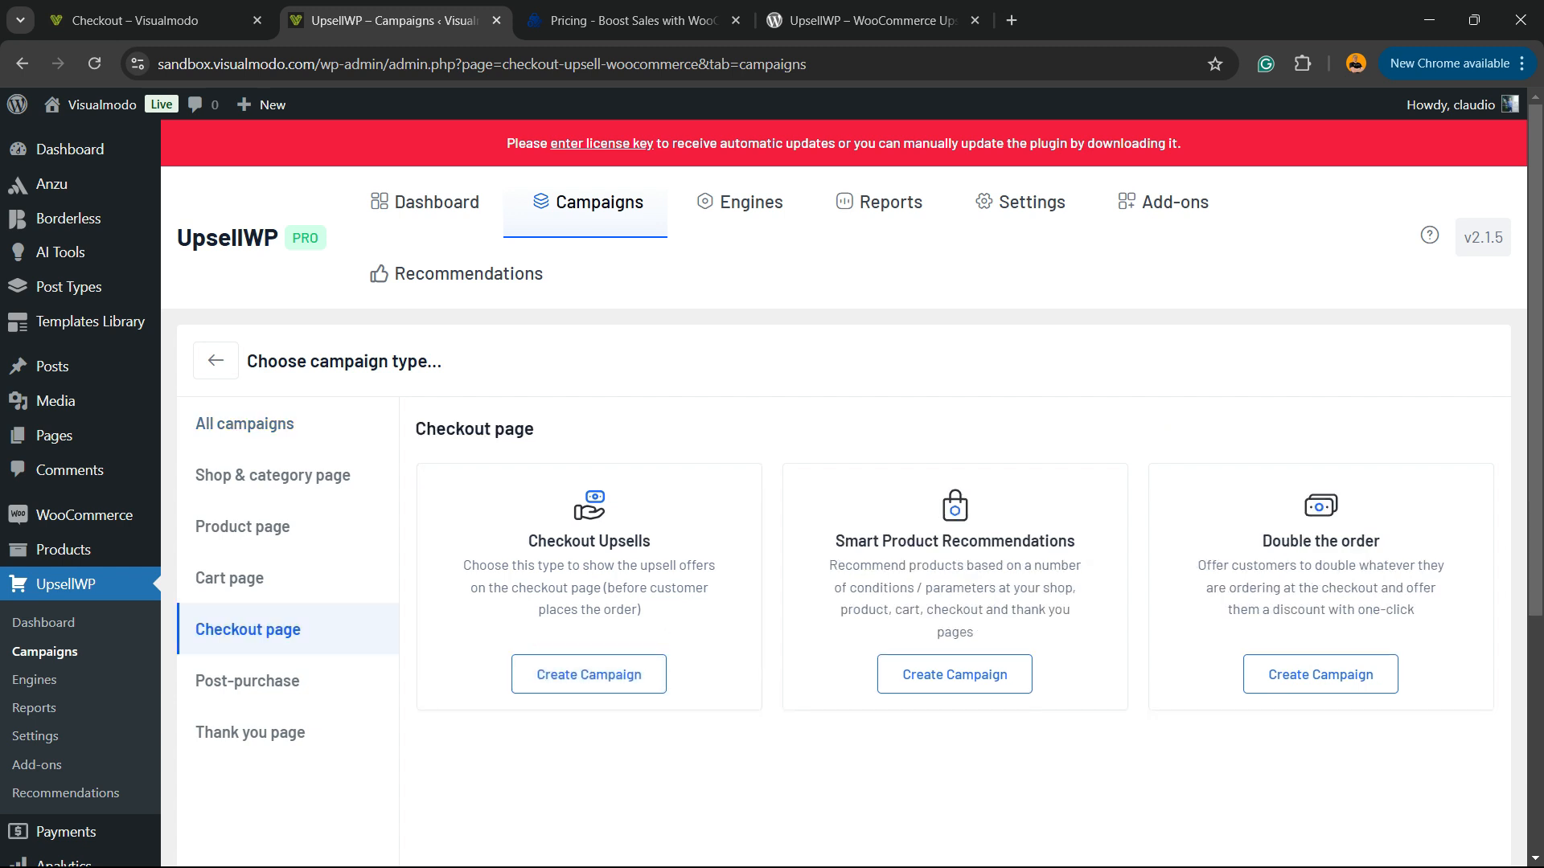
pyautogui.click(247, 682)
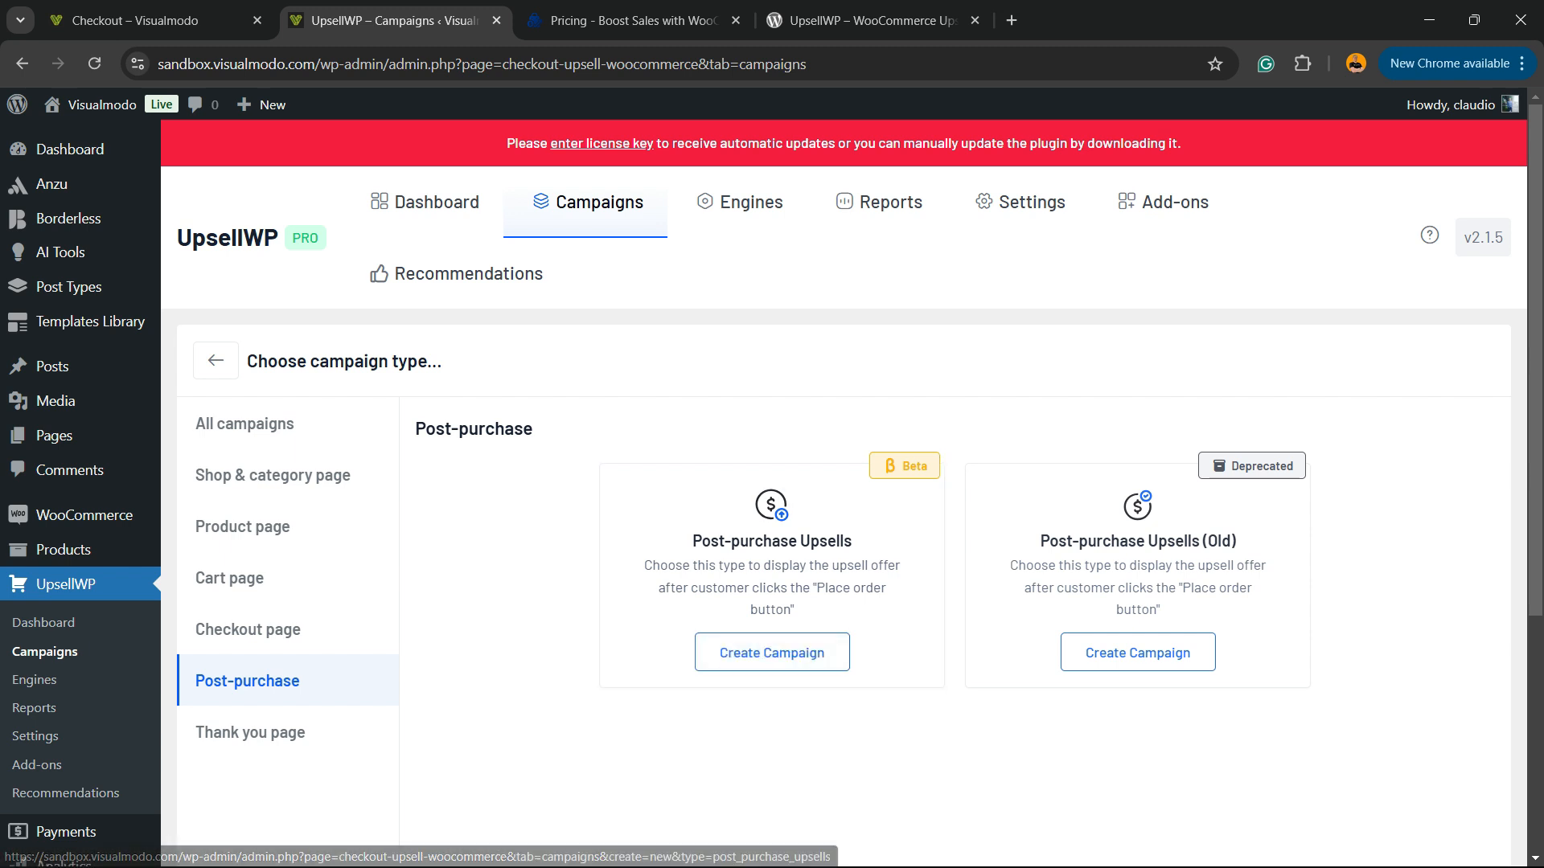
pyautogui.click(250, 733)
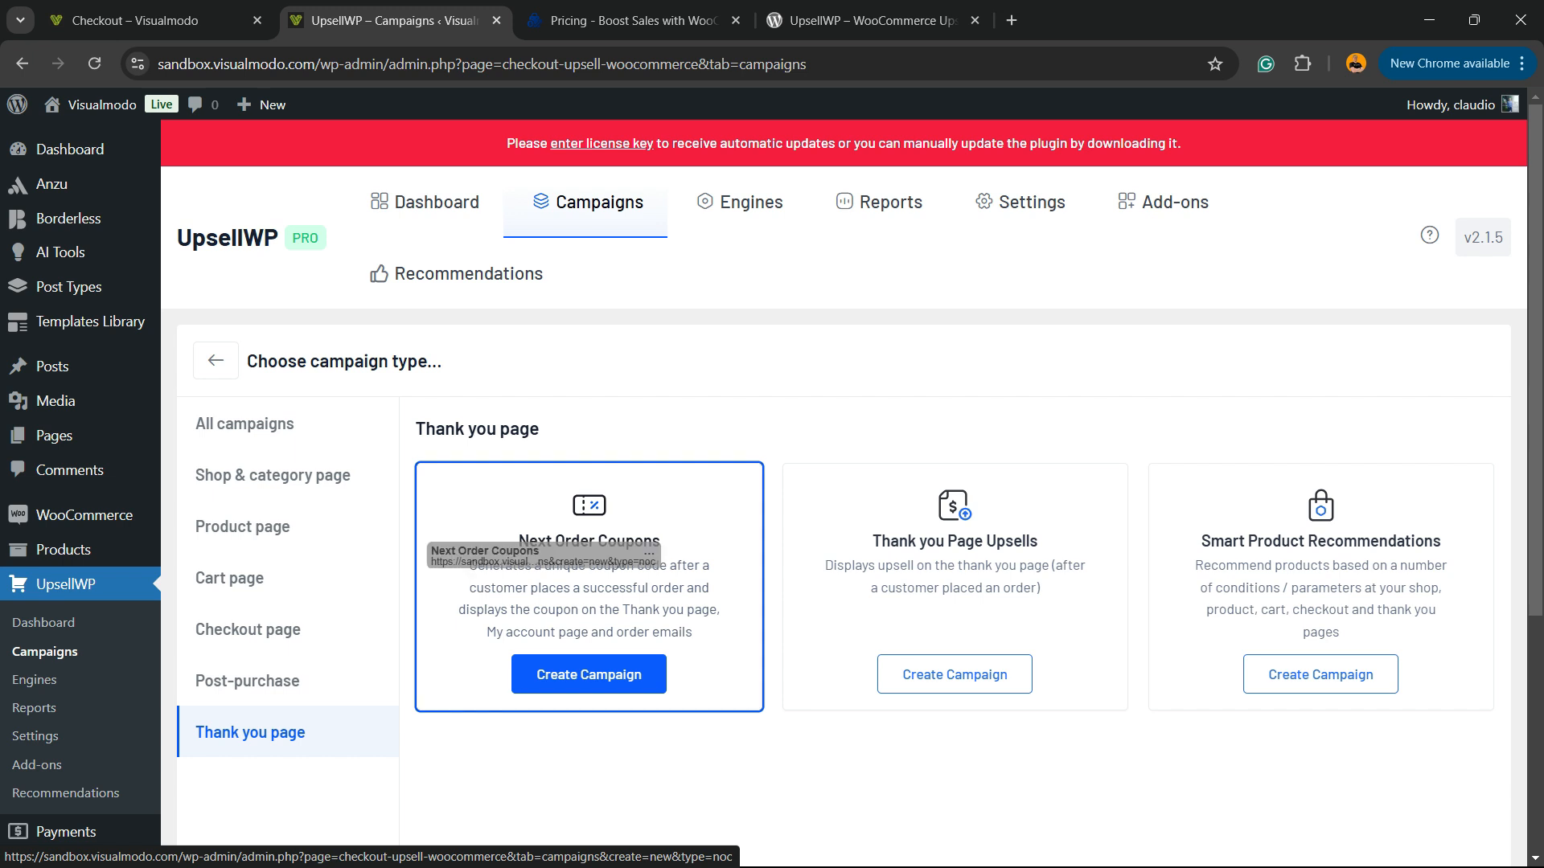
pyautogui.click(589, 674)
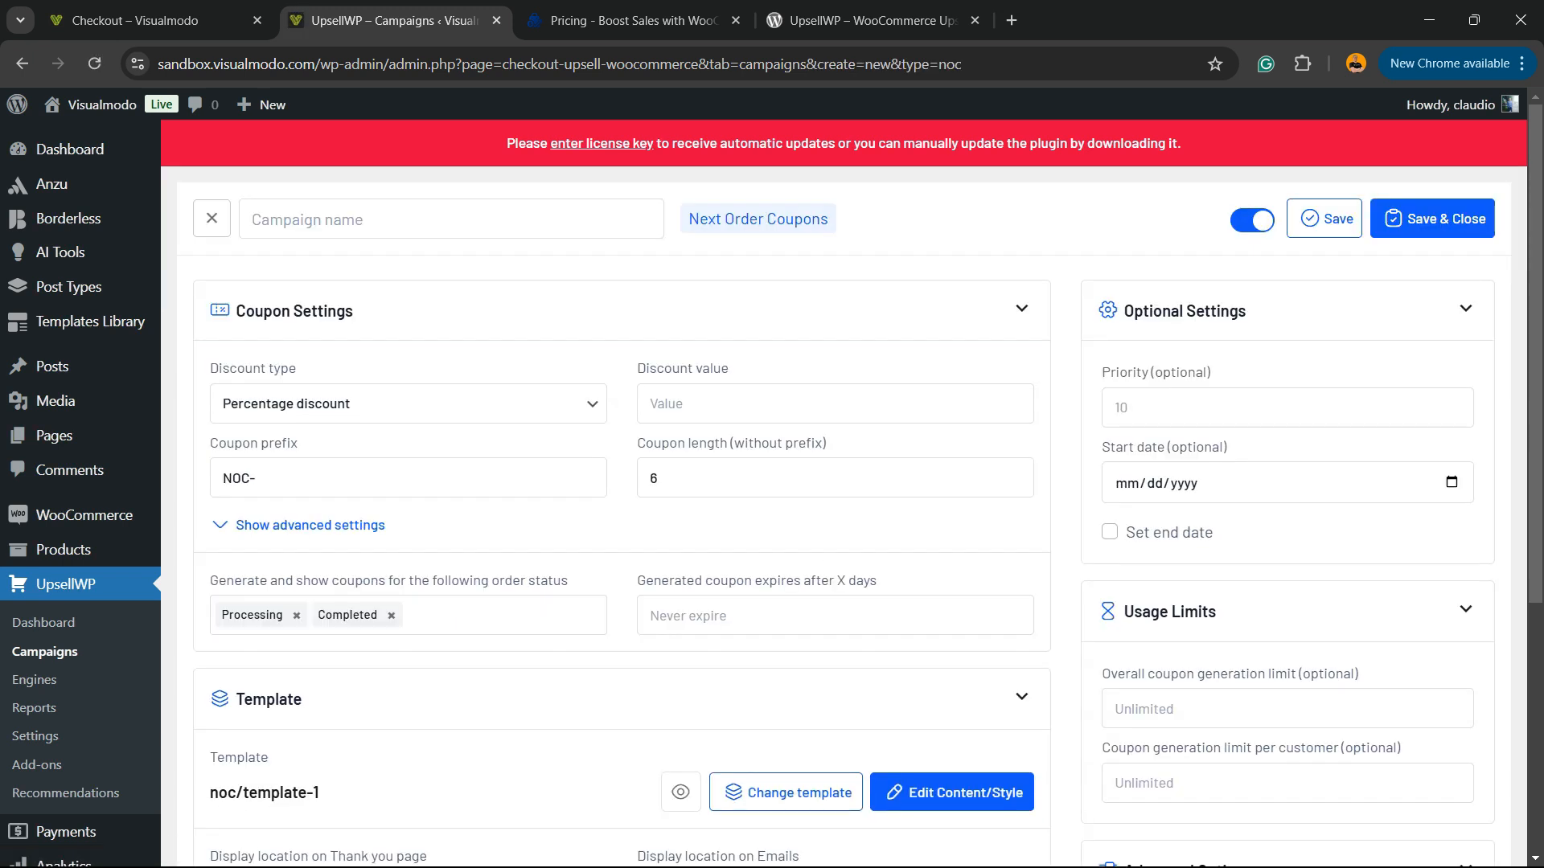
# - Set the coupon's percentage discount value to 22 and its prefix to NOC-222
pyautogui.hotkey('ctrl', '+')
pyautogui.hotkey('ctrl', '+')
pyautogui.click(836, 481)
pyautogui.write('22')
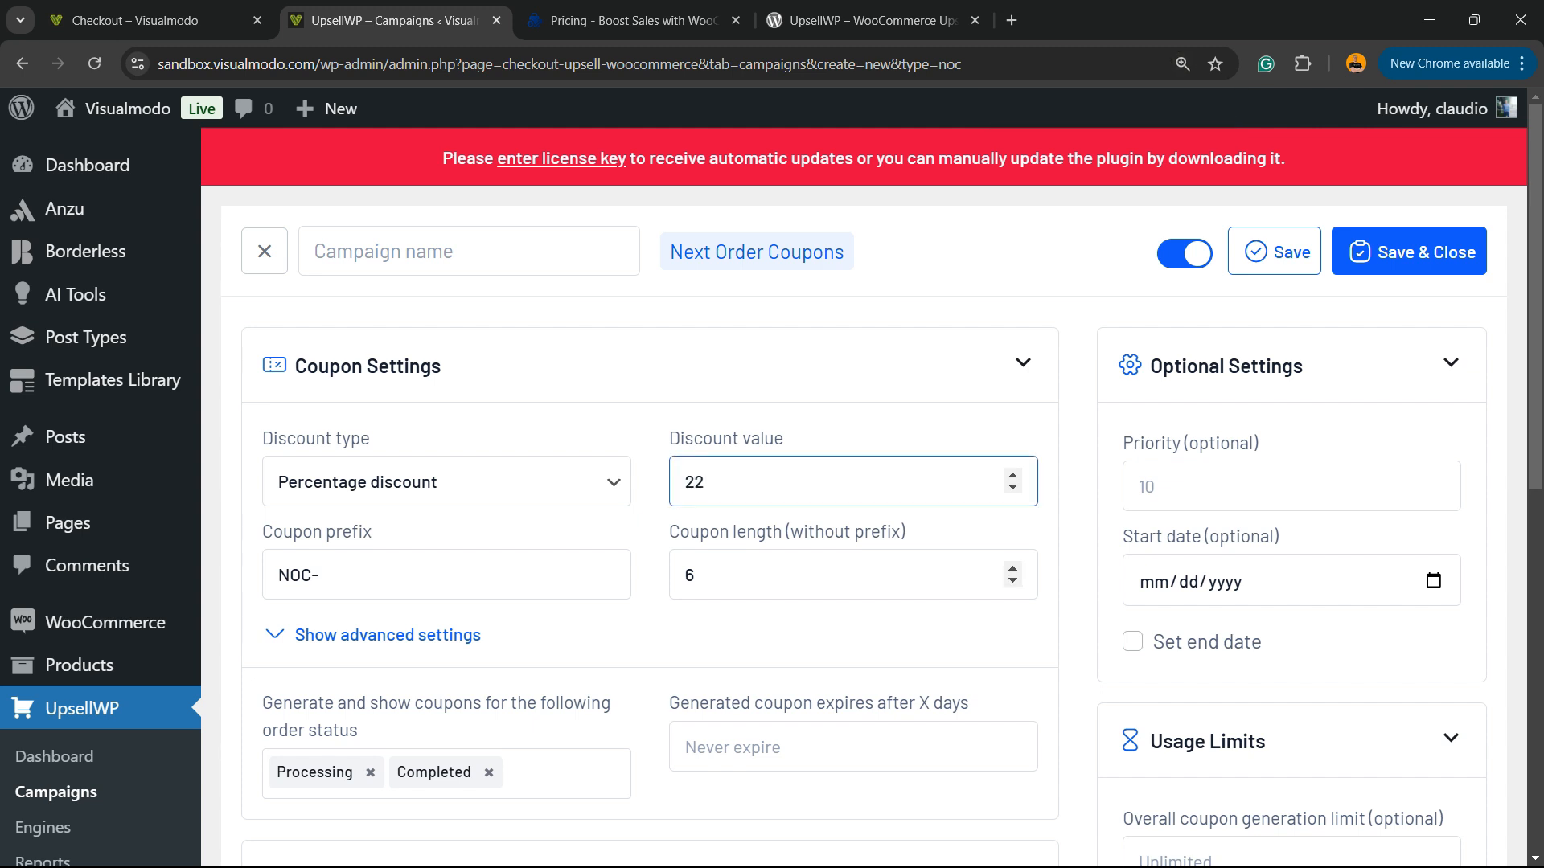
pyautogui.click(837, 575)
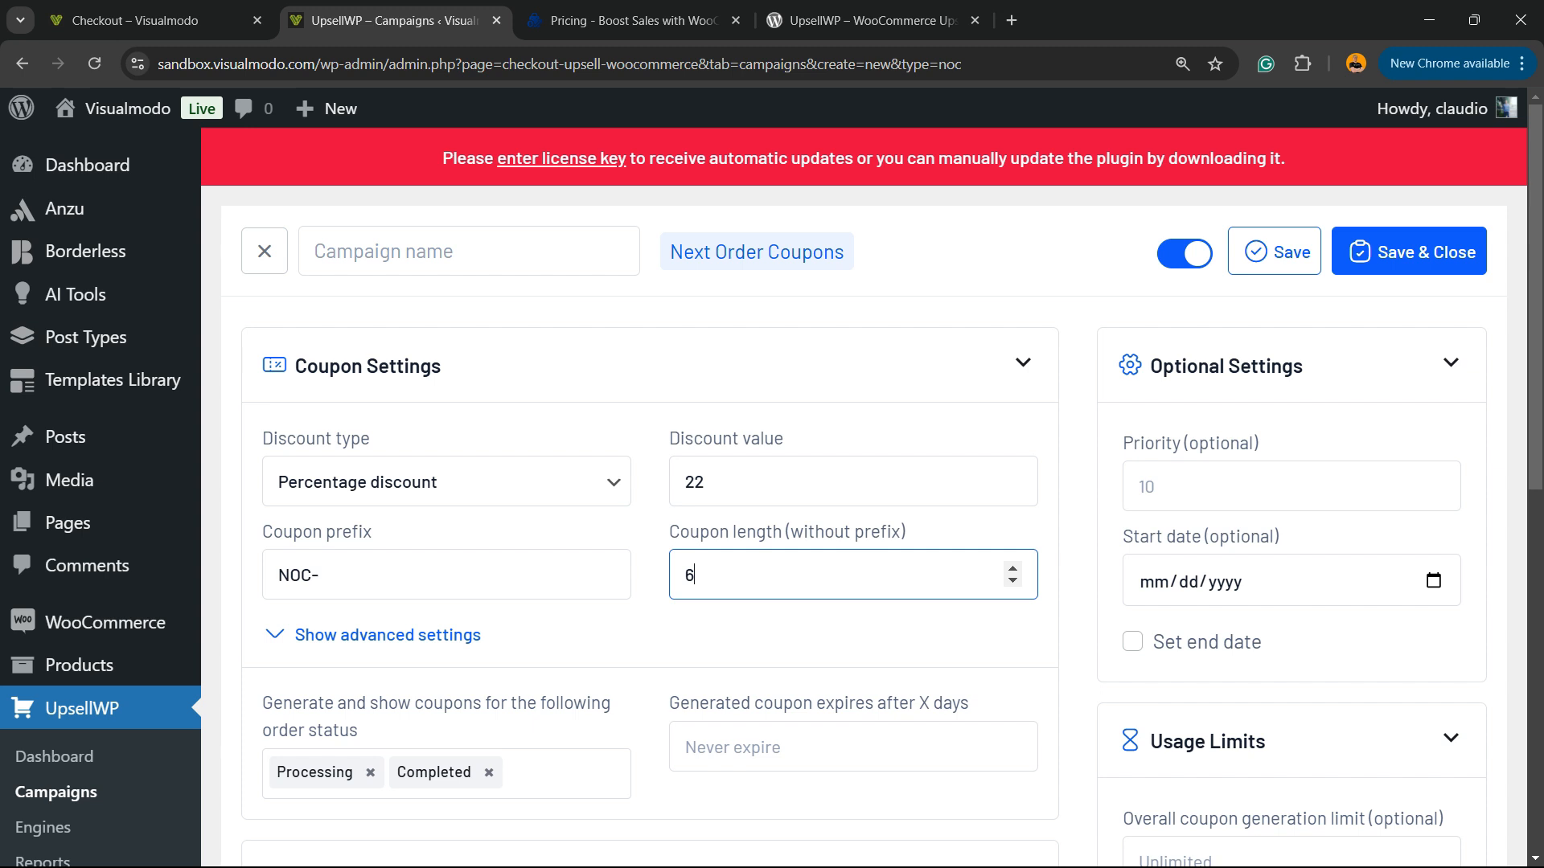
pyautogui.click(418, 575)
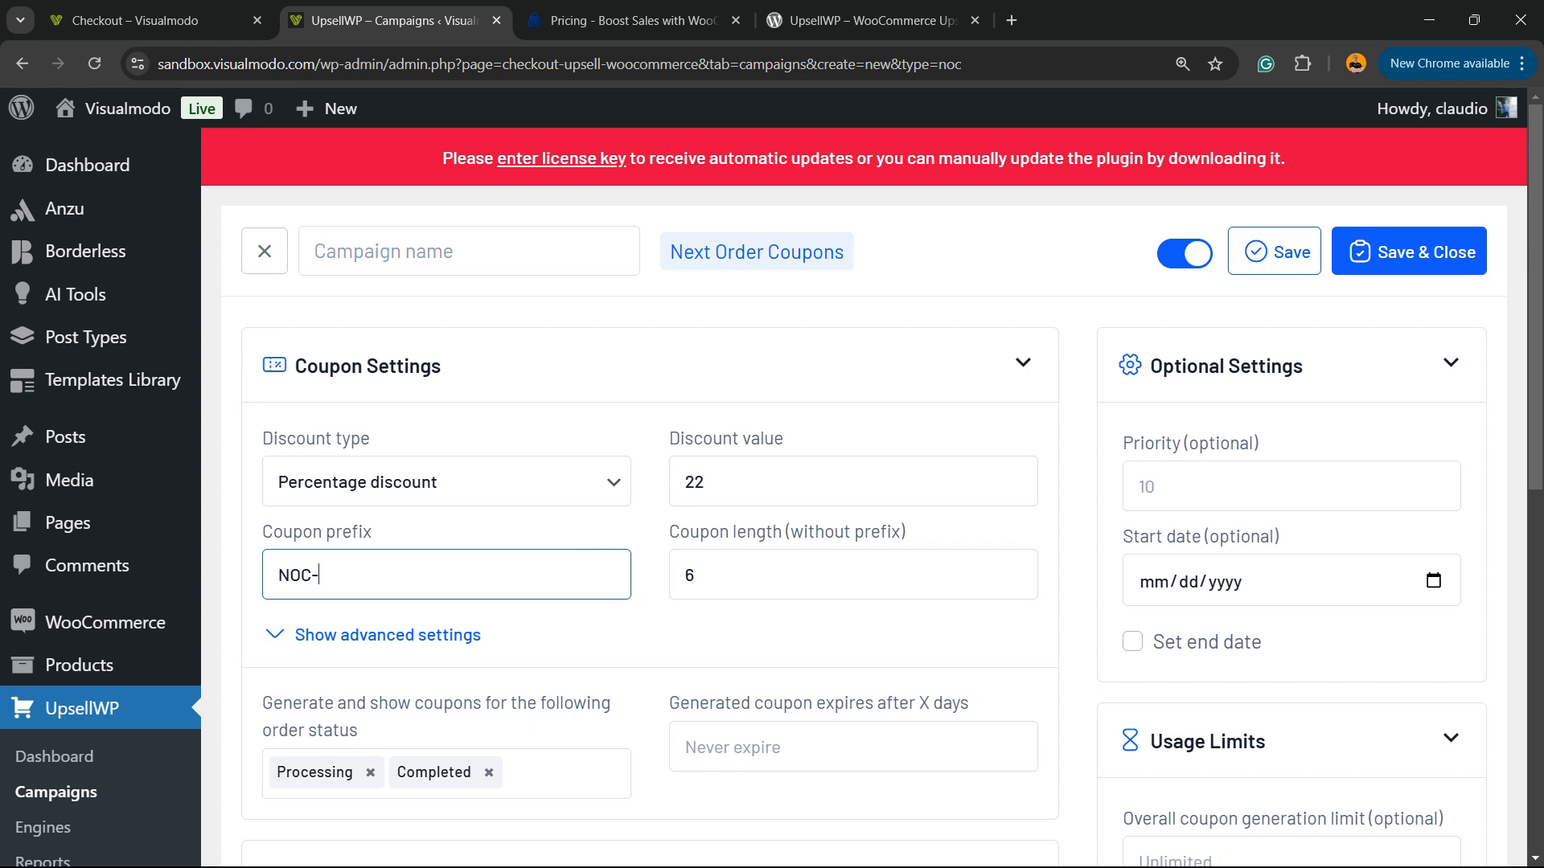
pyautogui.write('222')
# - Set the coupon's display location to Before the Order details on the Thank you page and After the Order details in emails
pyautogui.scroll(-3, 864, 498)
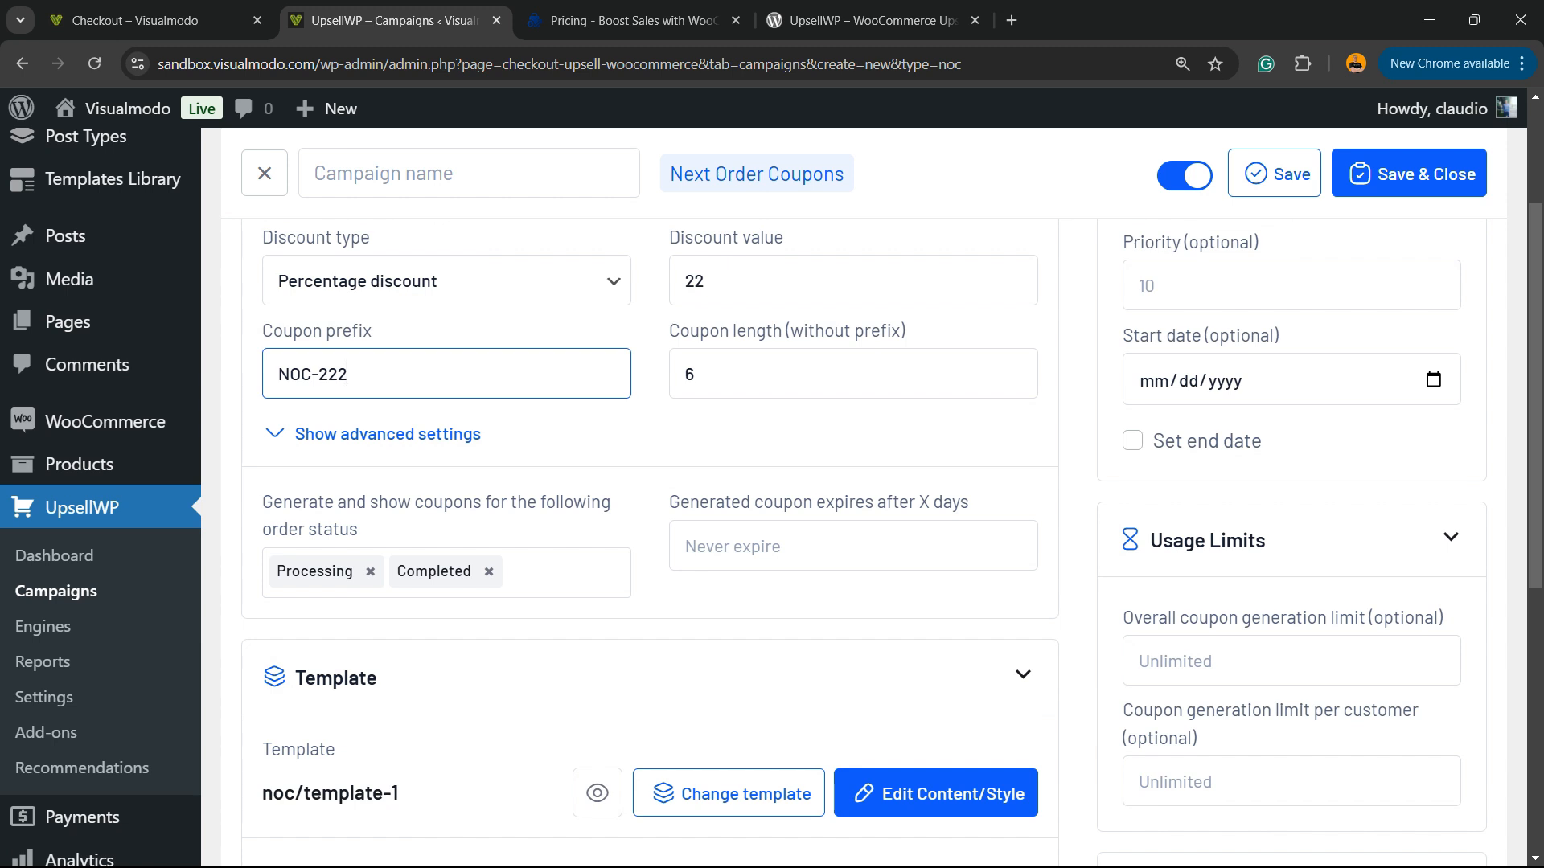
pyautogui.scroll(-5, 772, 498)
pyautogui.click(446, 499)
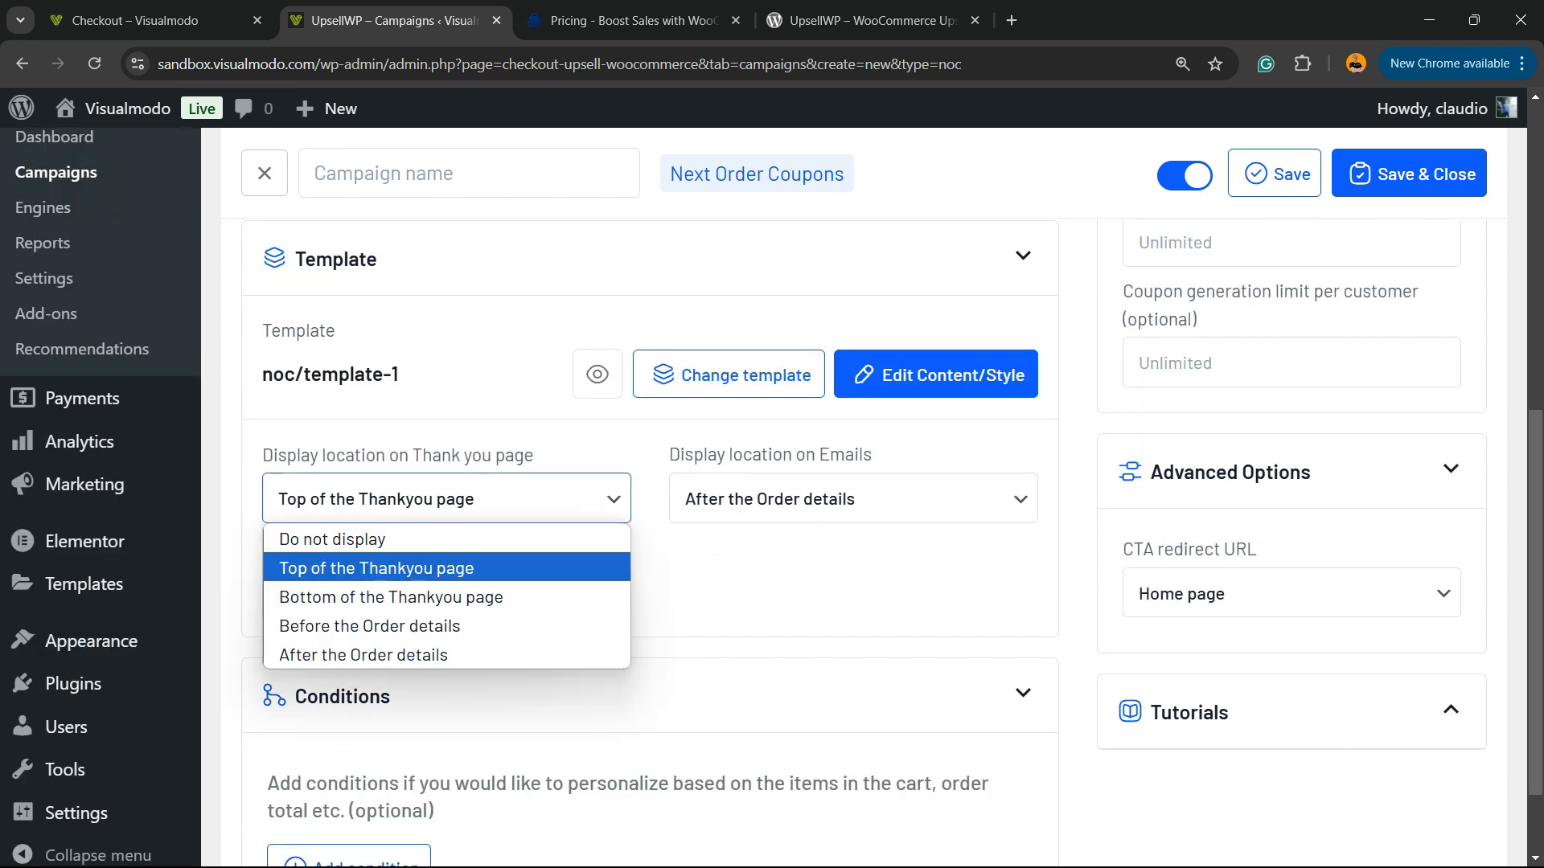
pyautogui.click(772, 583)
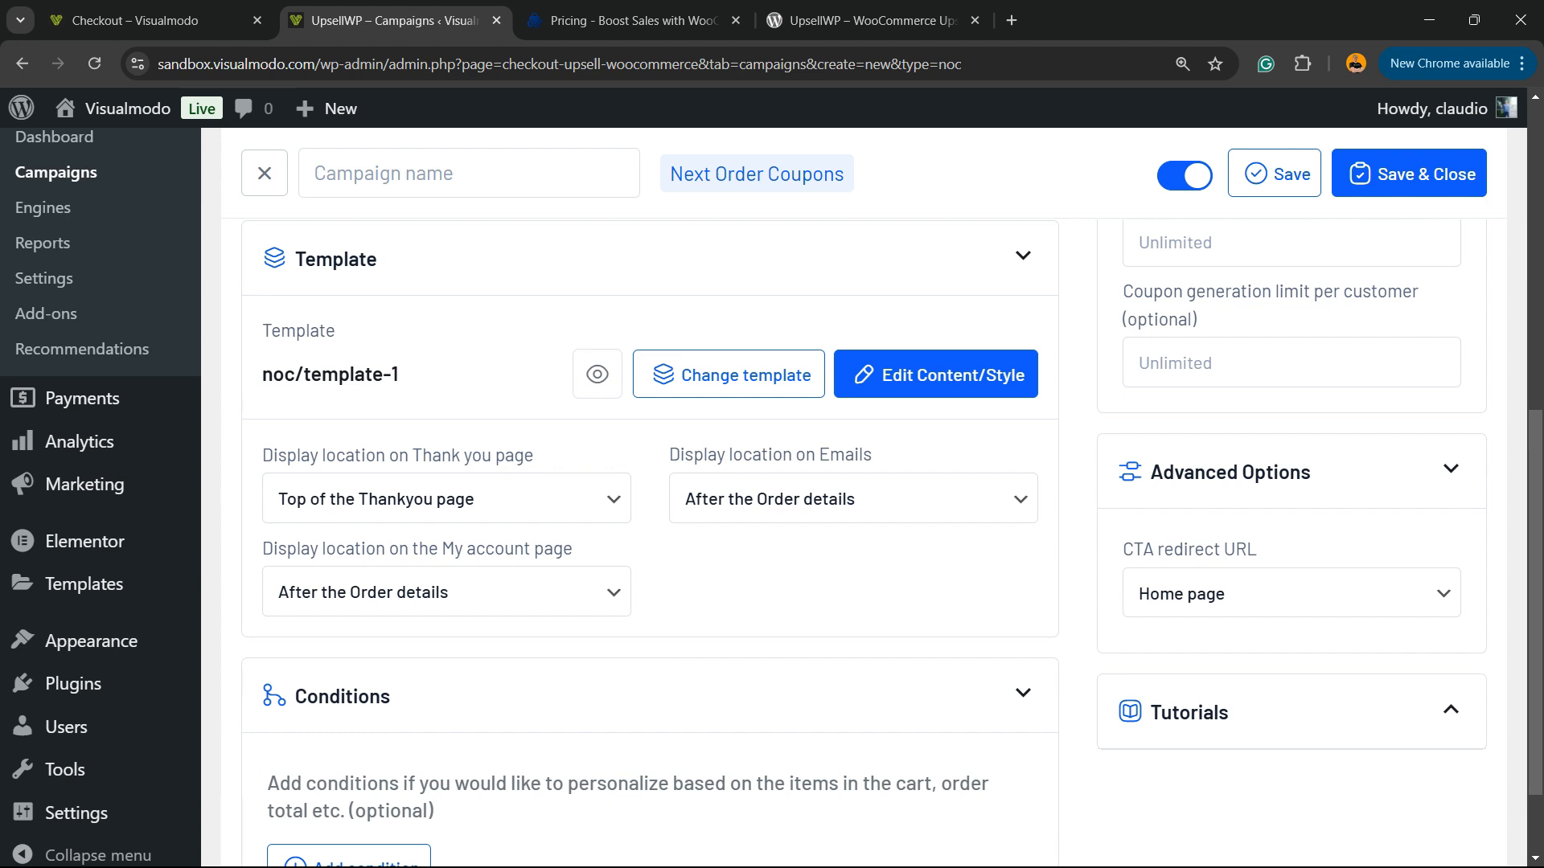
pyautogui.click(447, 498)
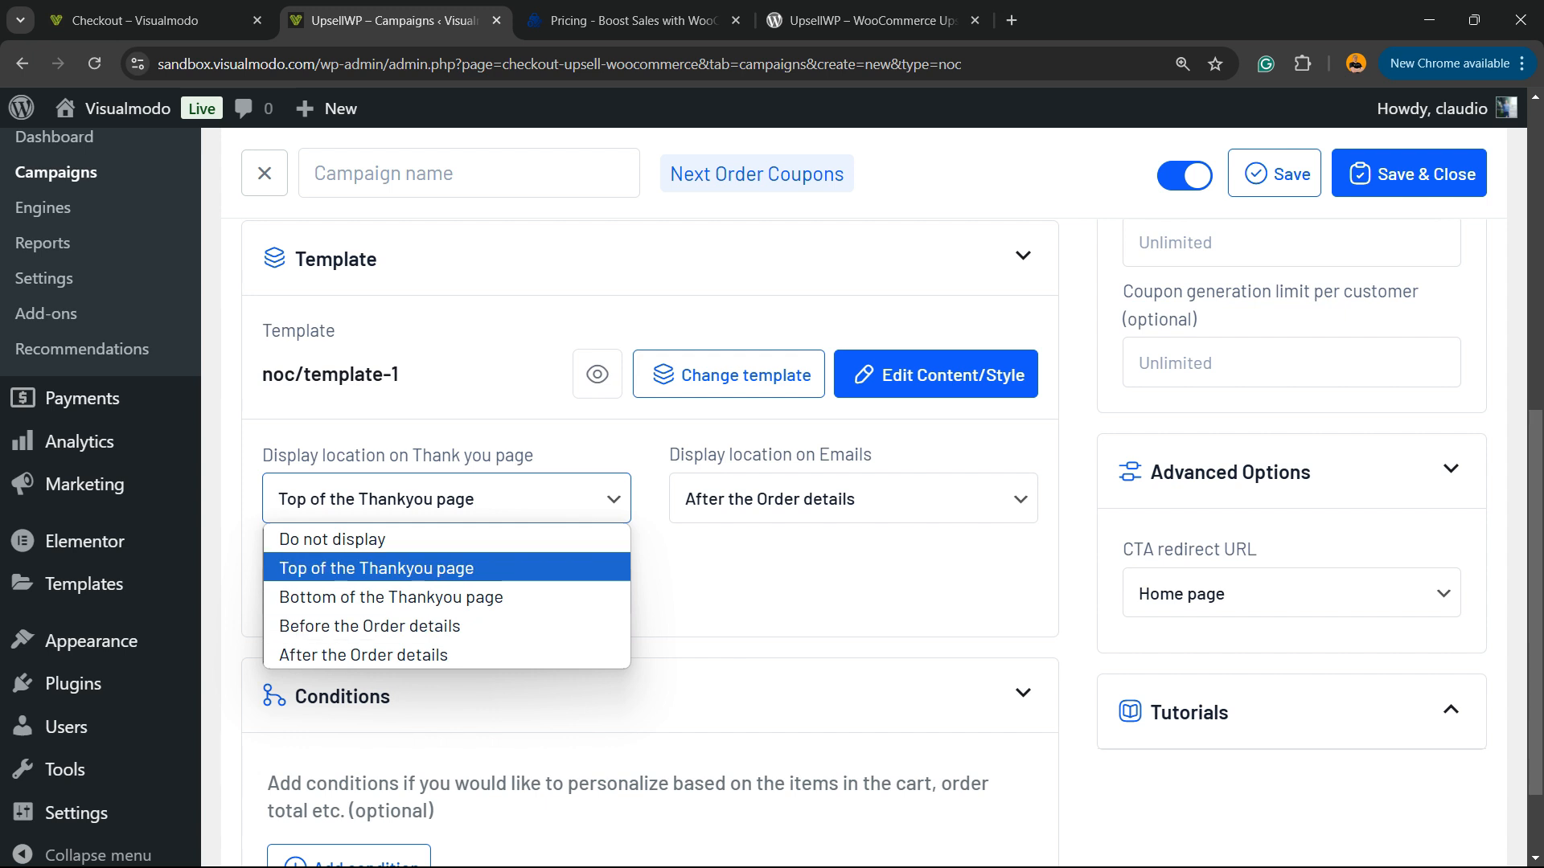
pyautogui.click(447, 568)
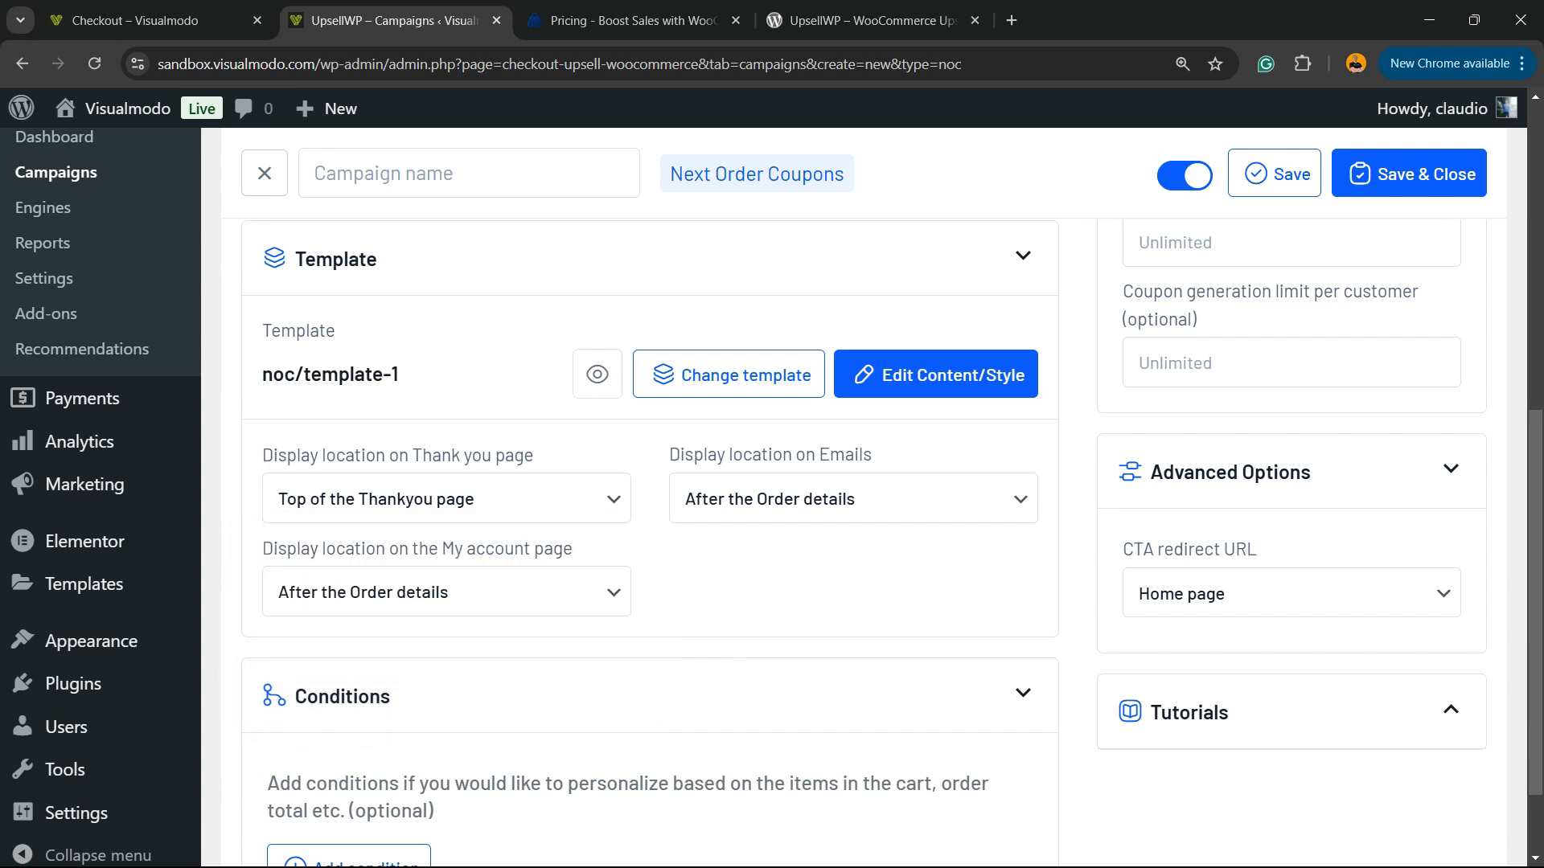
pyautogui.click(446, 499)
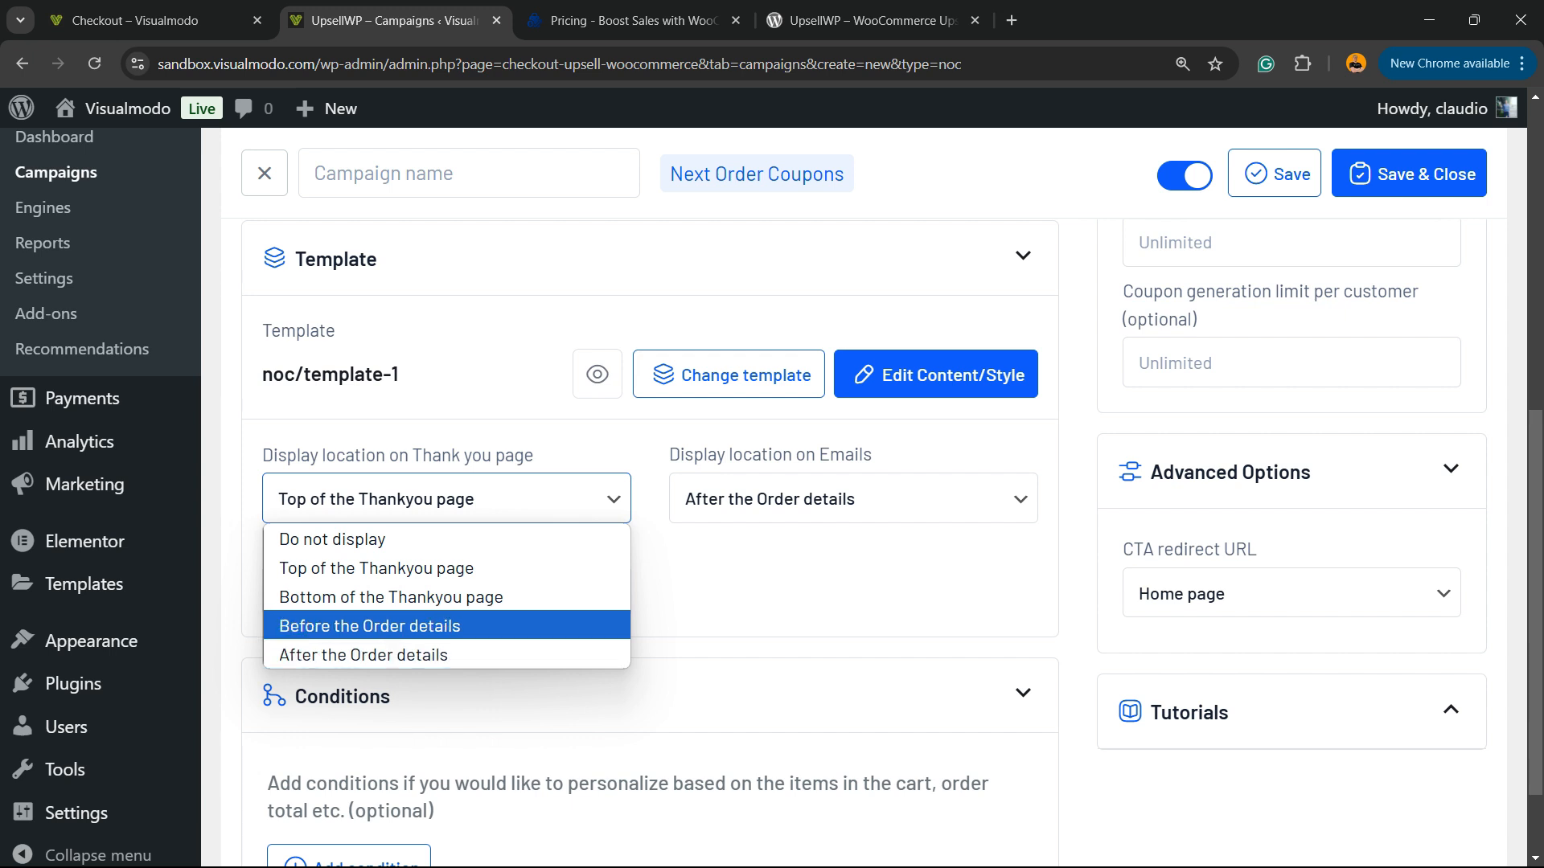
pyautogui.click(370, 626)
pyautogui.click(852, 499)
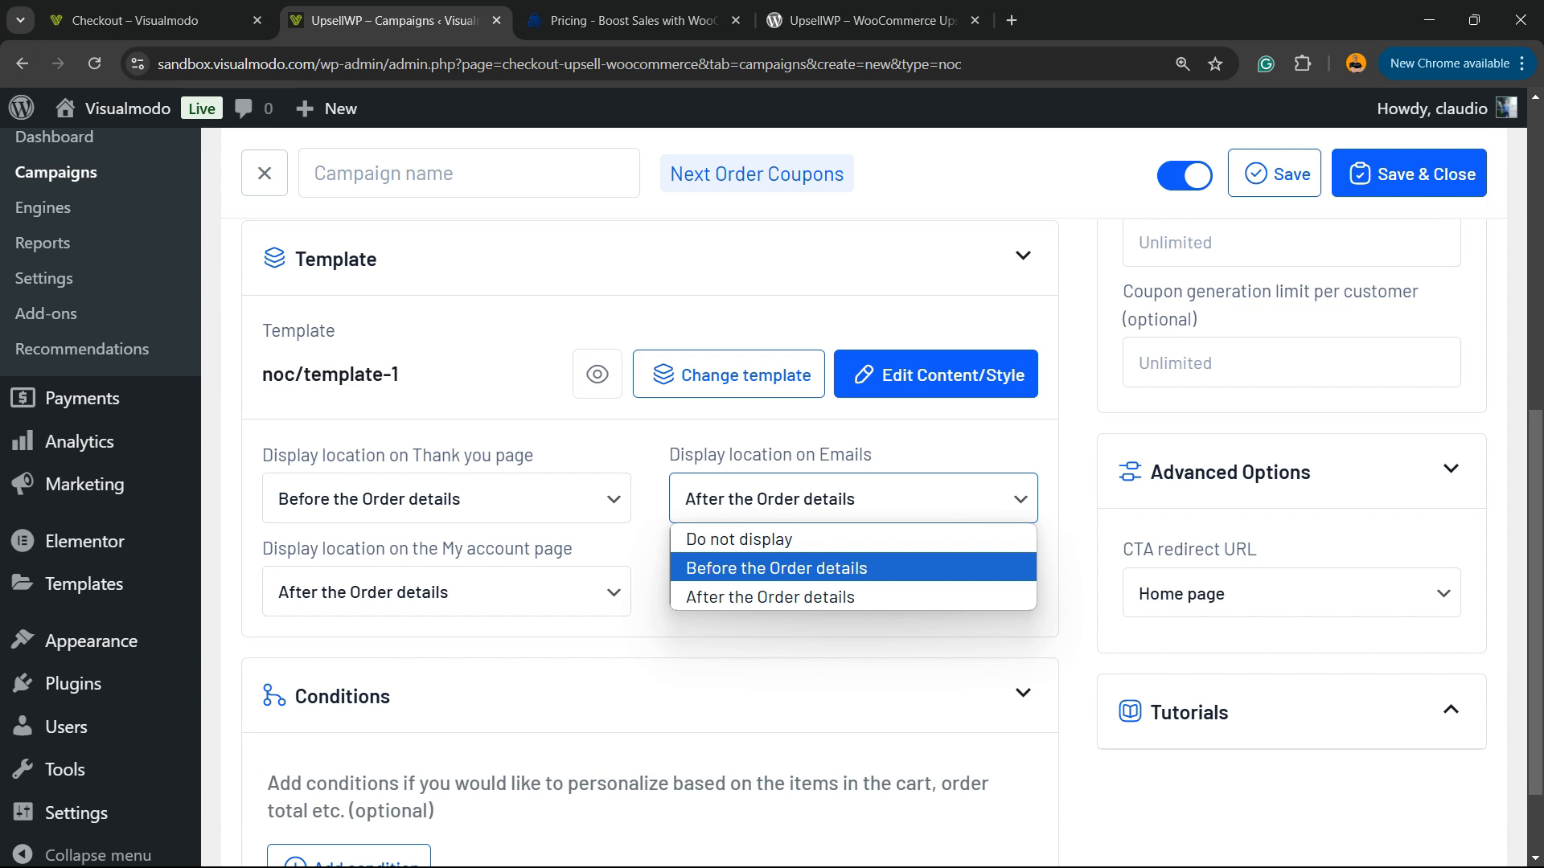
pyautogui.click(805, 598)
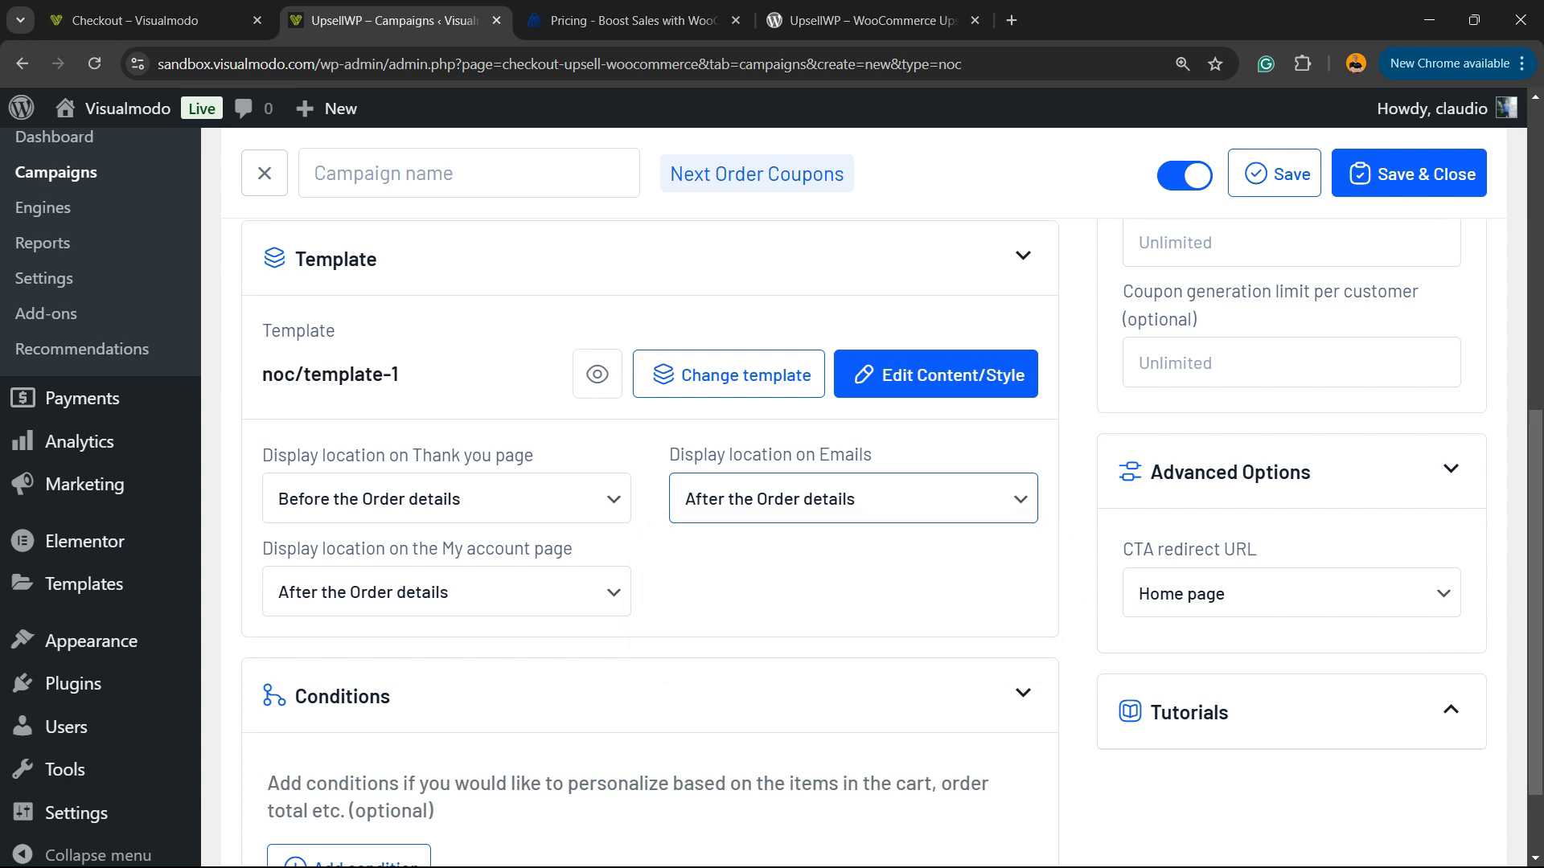
# - Review the coupon, template, condition and usage limit settings, and save and close the Next Order Coupons campaign
pyautogui.scroll(-2, 772, 498)
pyautogui.scroll(5, 772, 498)
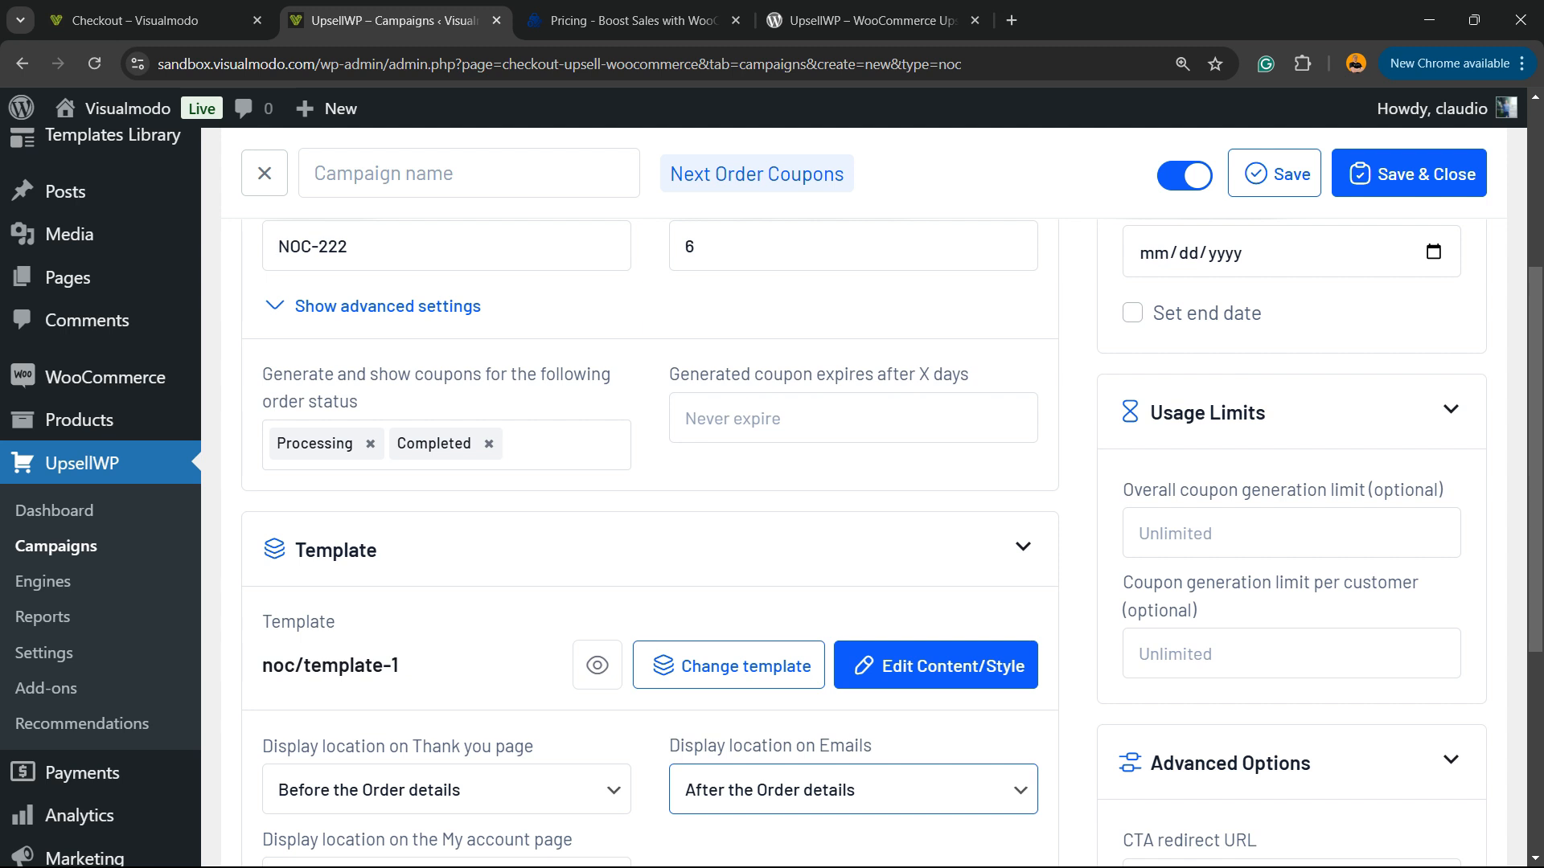
pyautogui.scroll(-3, 772, 498)
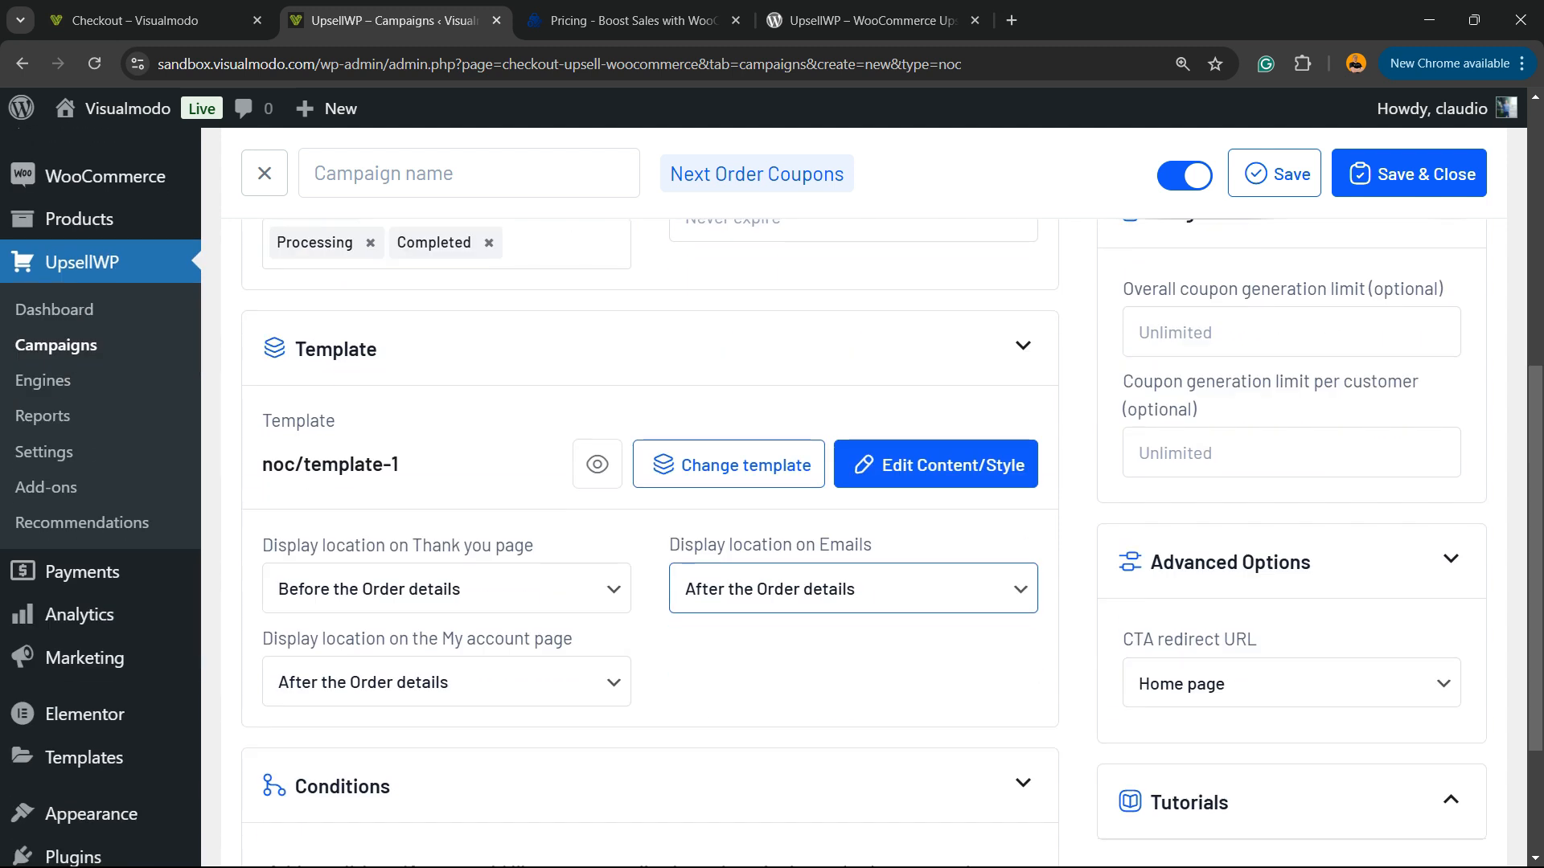
pyautogui.scroll(6, 772, 499)
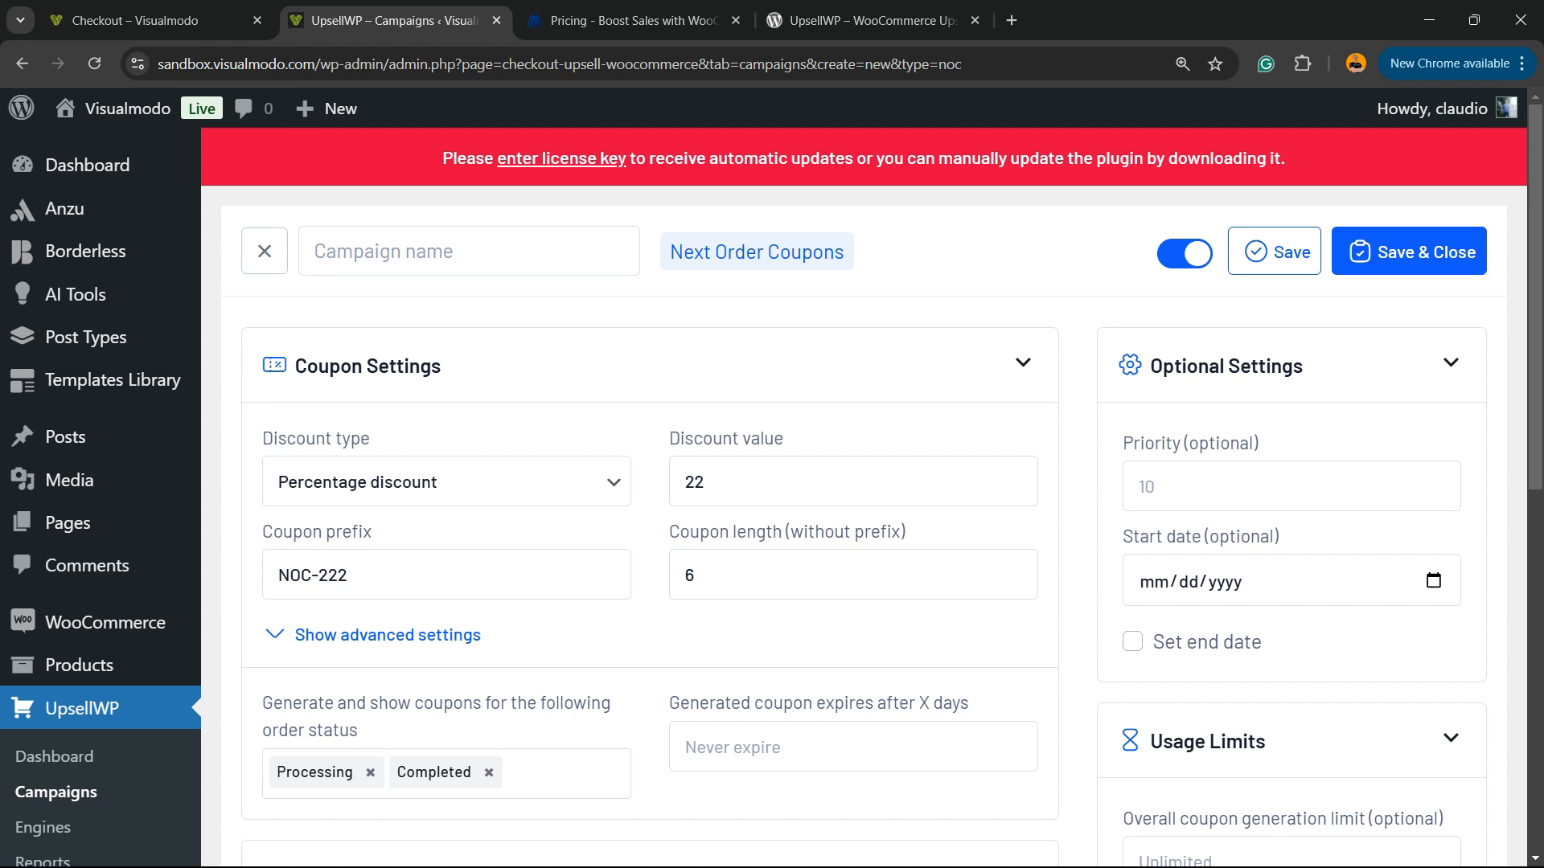
pyautogui.scroll(-7, 772, 499)
pyautogui.scroll(-2, 772, 498)
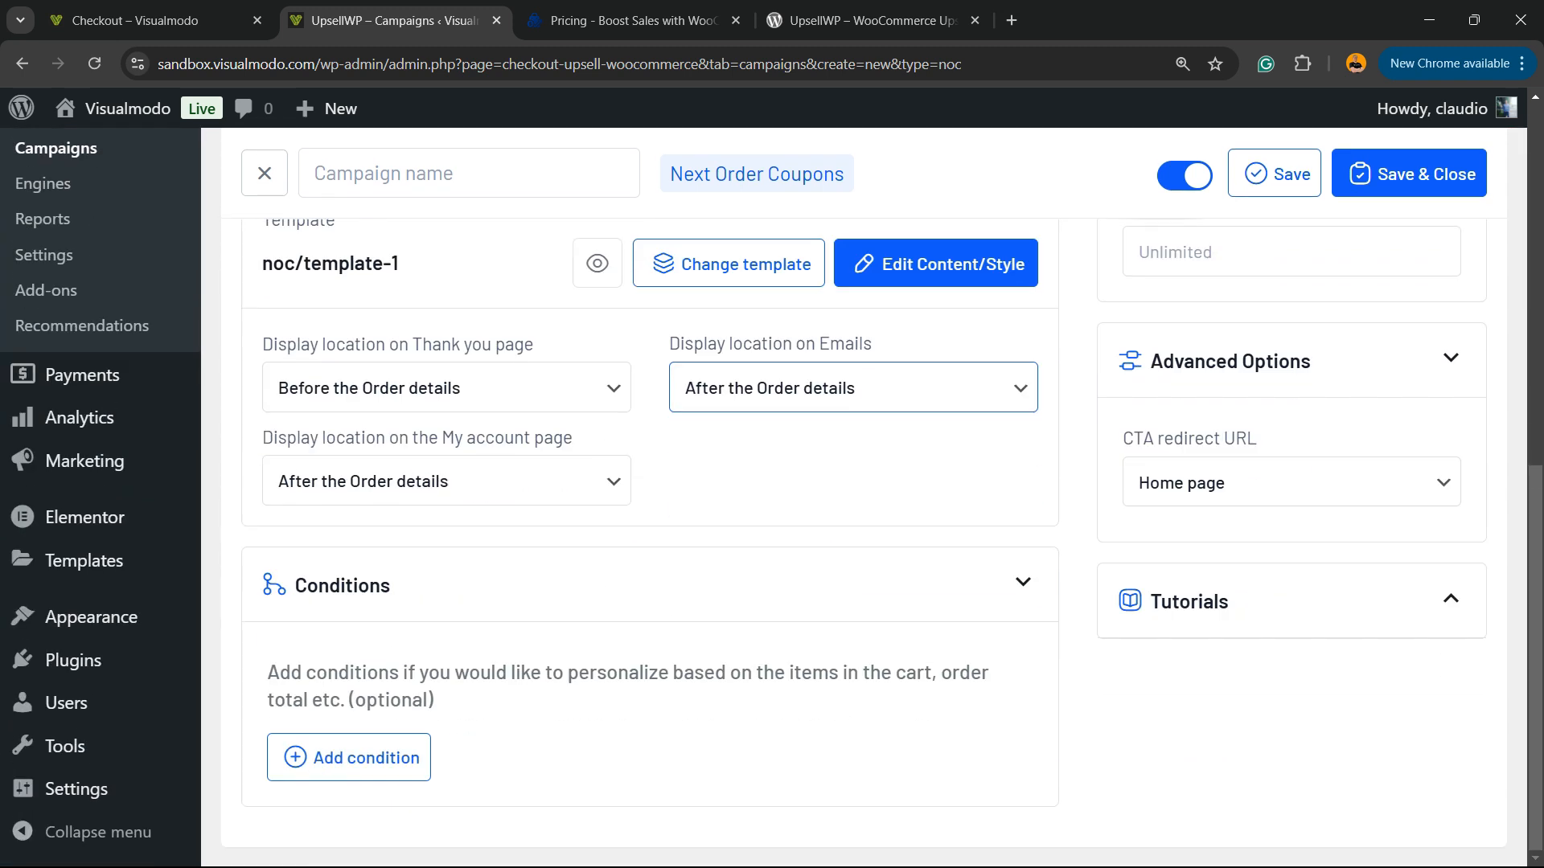
pyautogui.scroll(5, 772, 499)
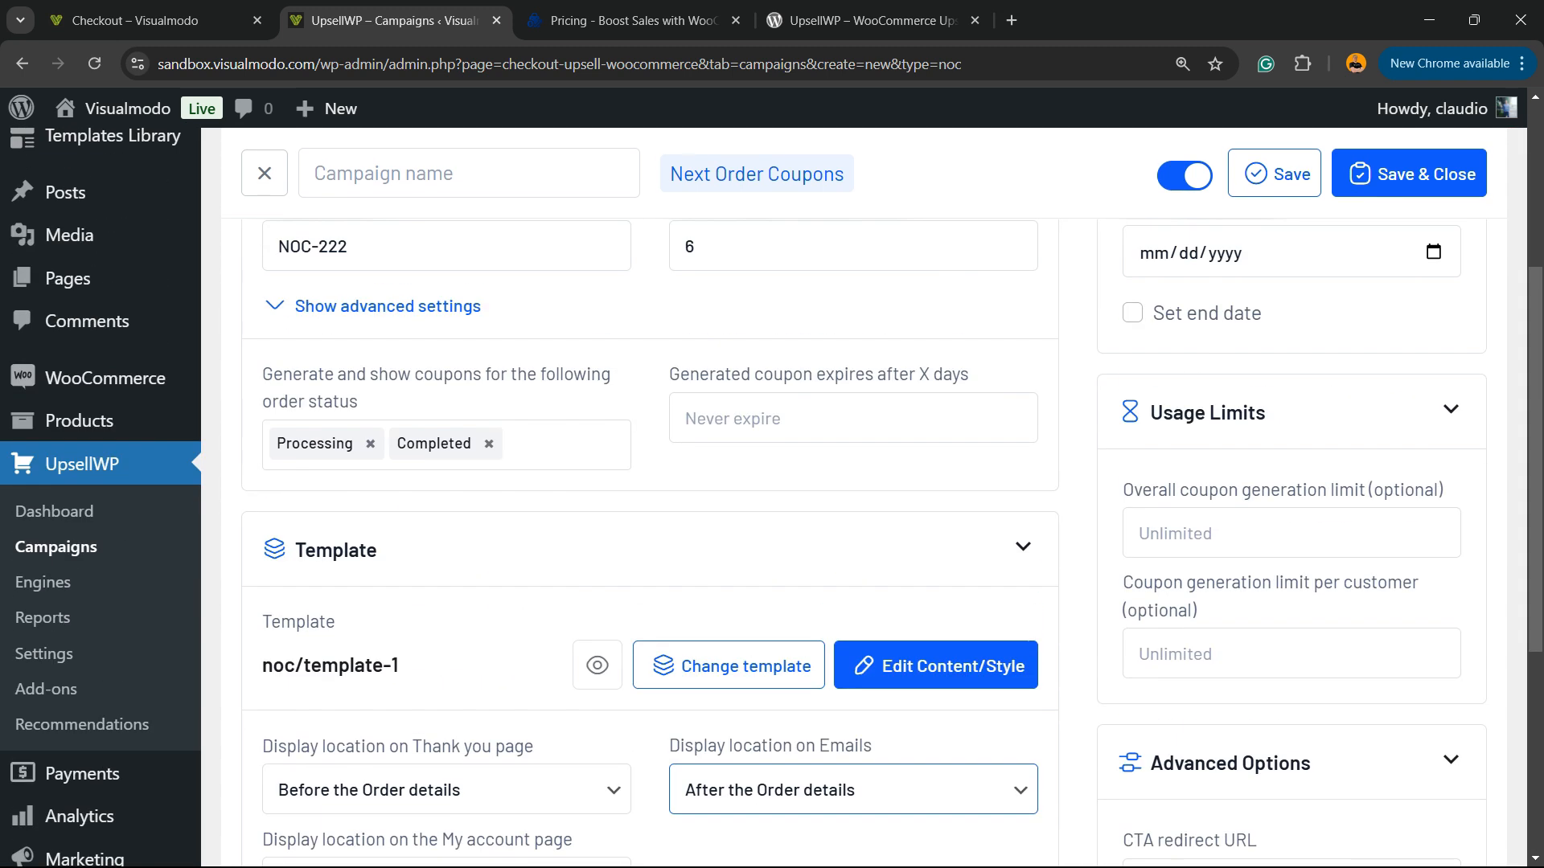
pyautogui.scroll(-5, 771, 499)
pyautogui.scroll(1, 864, 482)
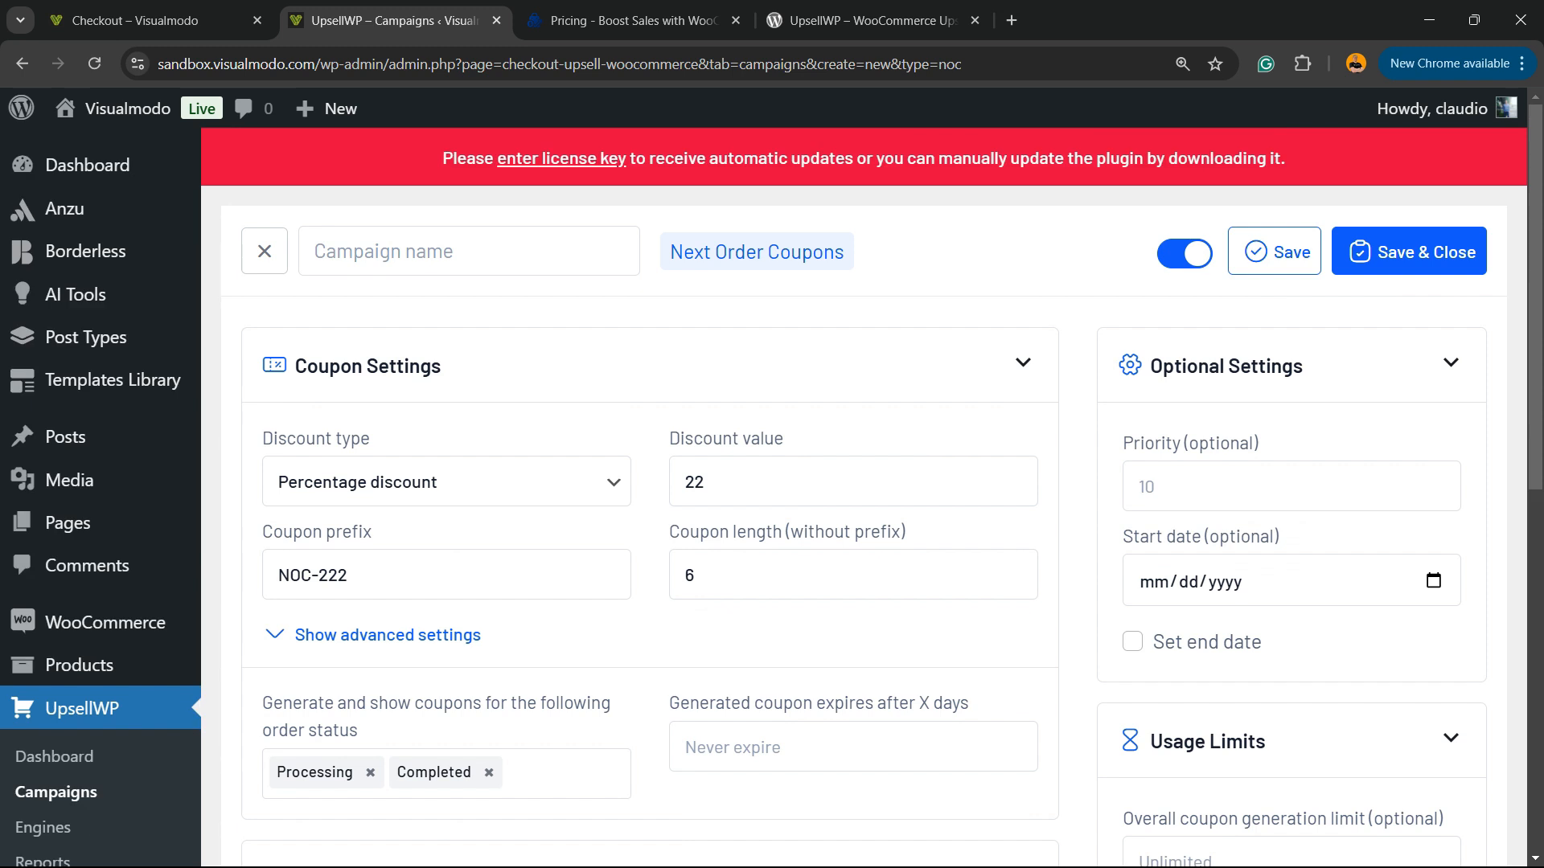
pyautogui.scroll(-3, 864, 482)
pyautogui.scroll(3, 865, 483)
pyautogui.click(1409, 252)
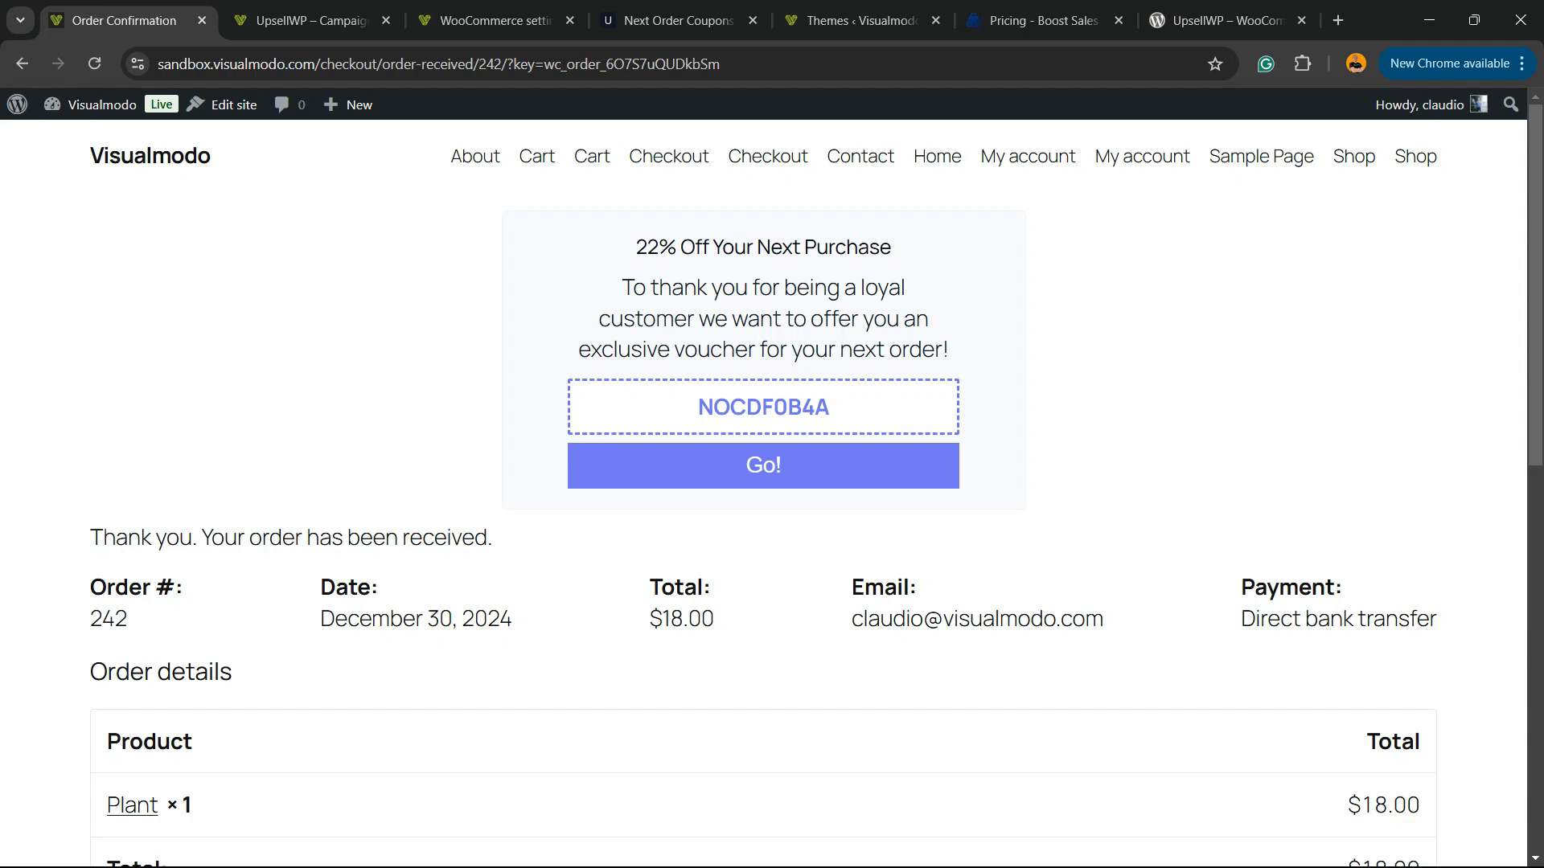
# - Switch to the UpsellWP campaigns, open the Next Order Coupons campaign for editing and review its coupon, template and usage limit settings
pyautogui.moveTo(636, 246); pyautogui.dragTo(713, 247)
pyautogui.click(311, 21)
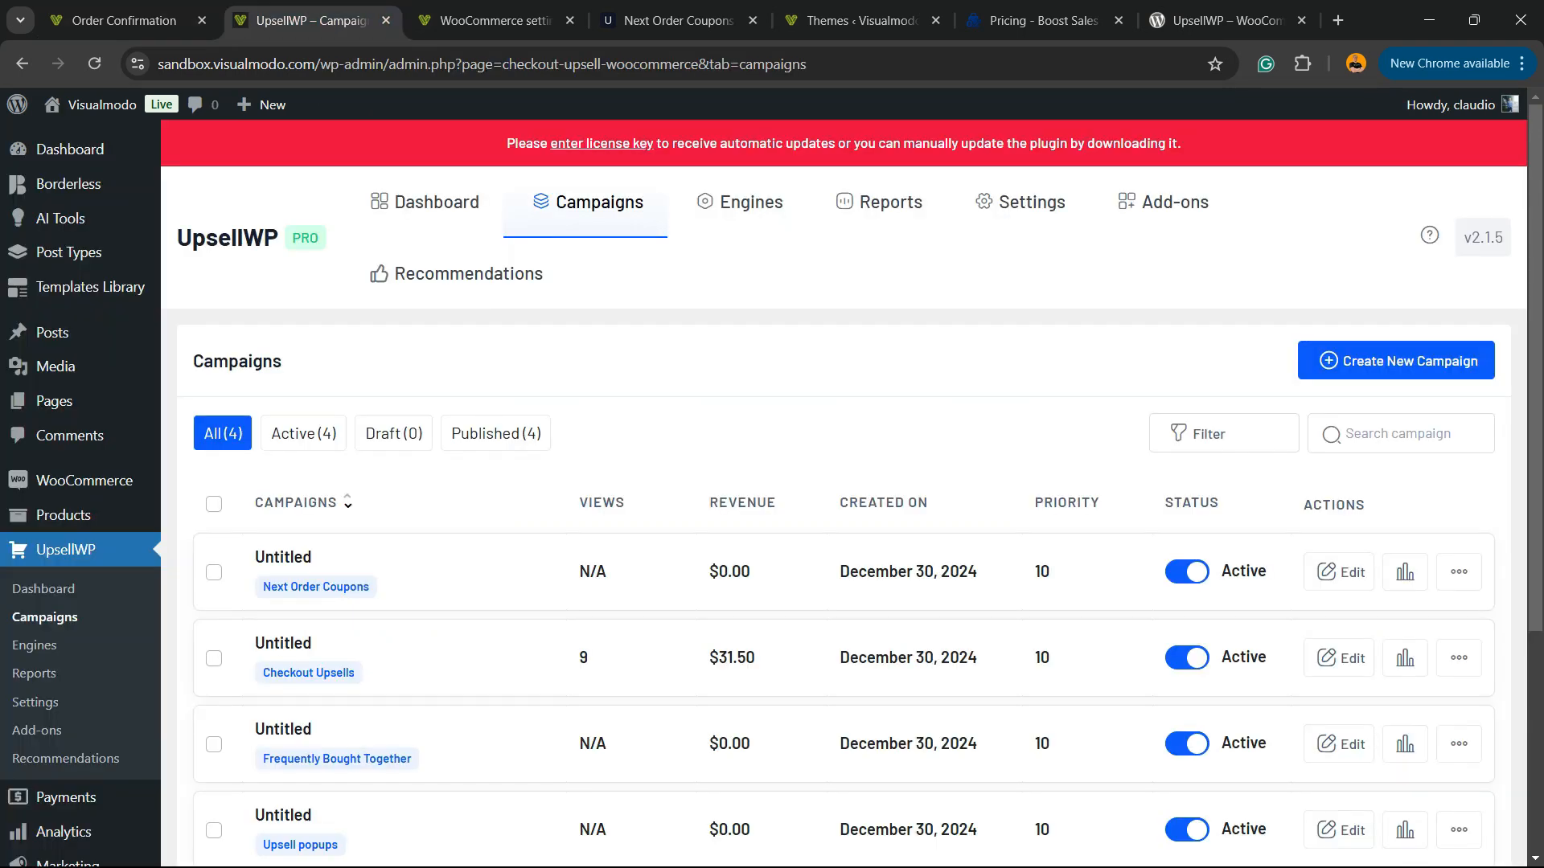
pyautogui.click(1339, 571)
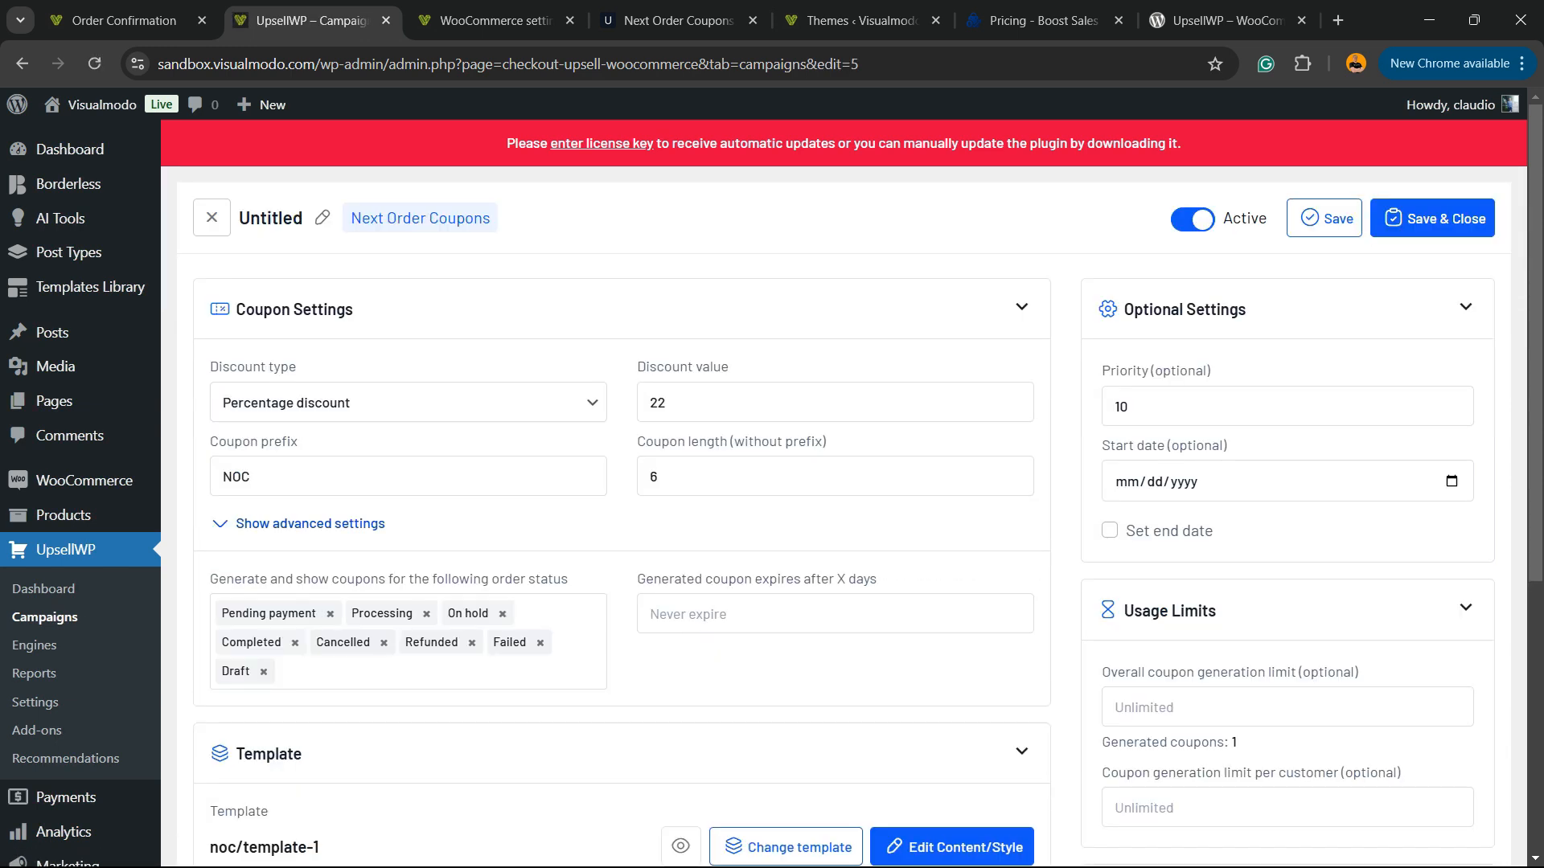
pyautogui.scroll(-3, 853, 482)
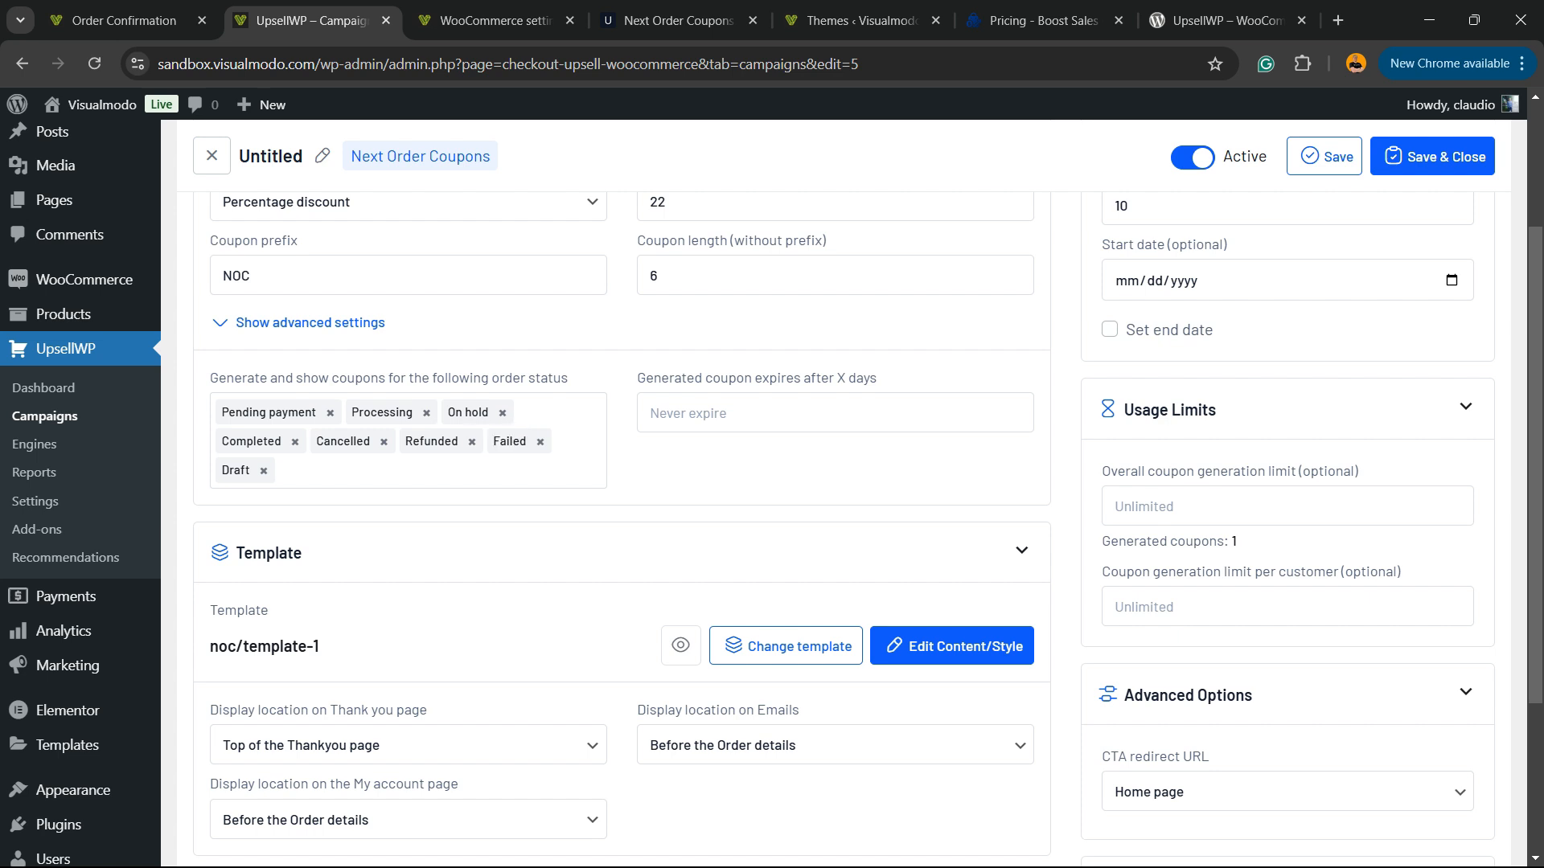
pyautogui.scroll(-3, 852, 491)
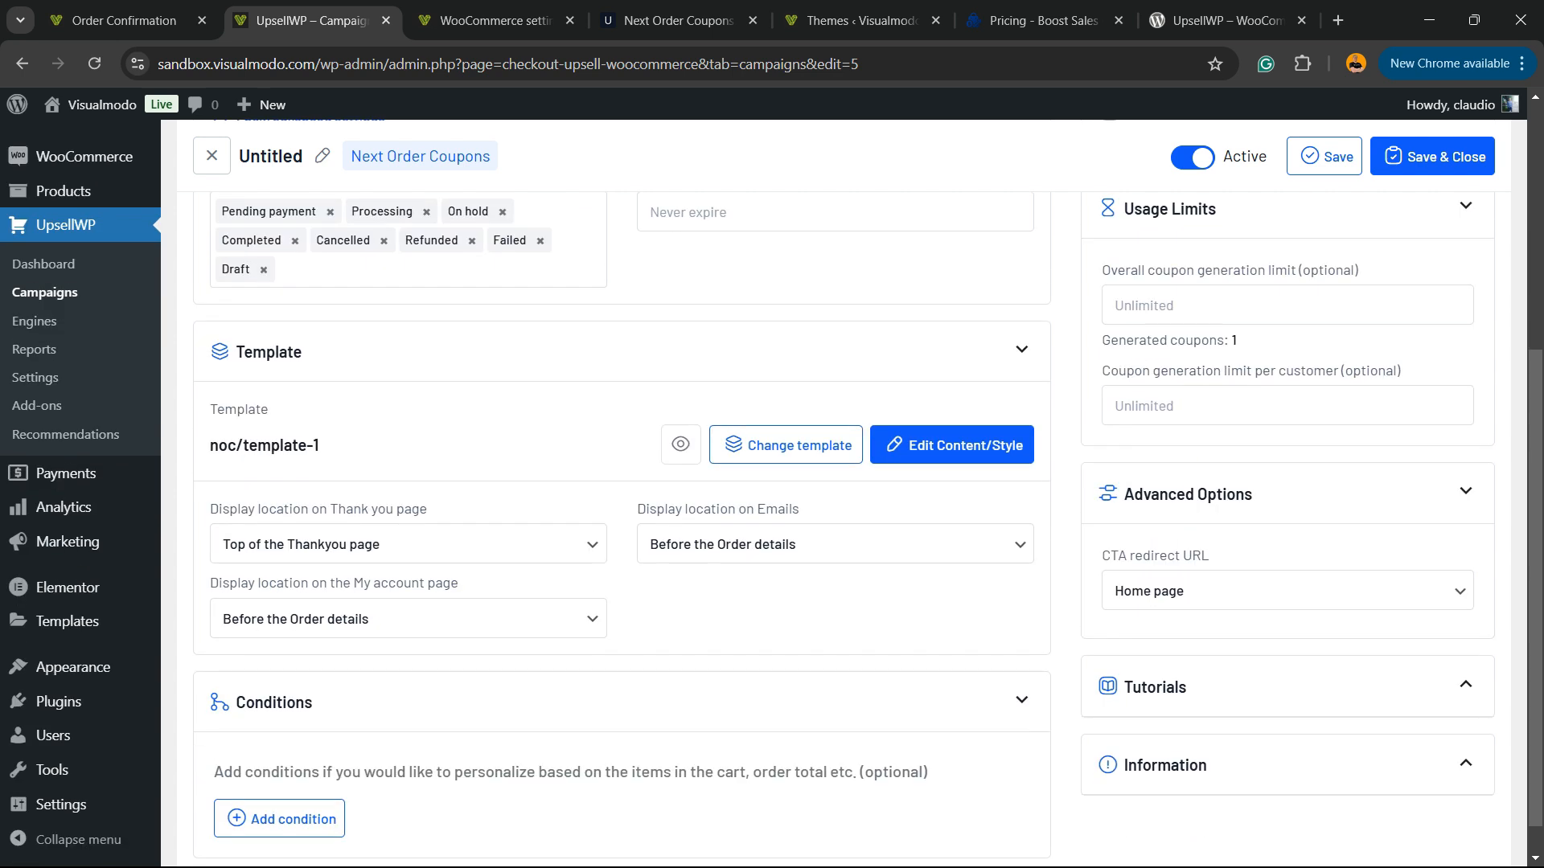
# - Browse the available coupon templates and use noc/template-1 for the campaign
pyautogui.click(785, 444)
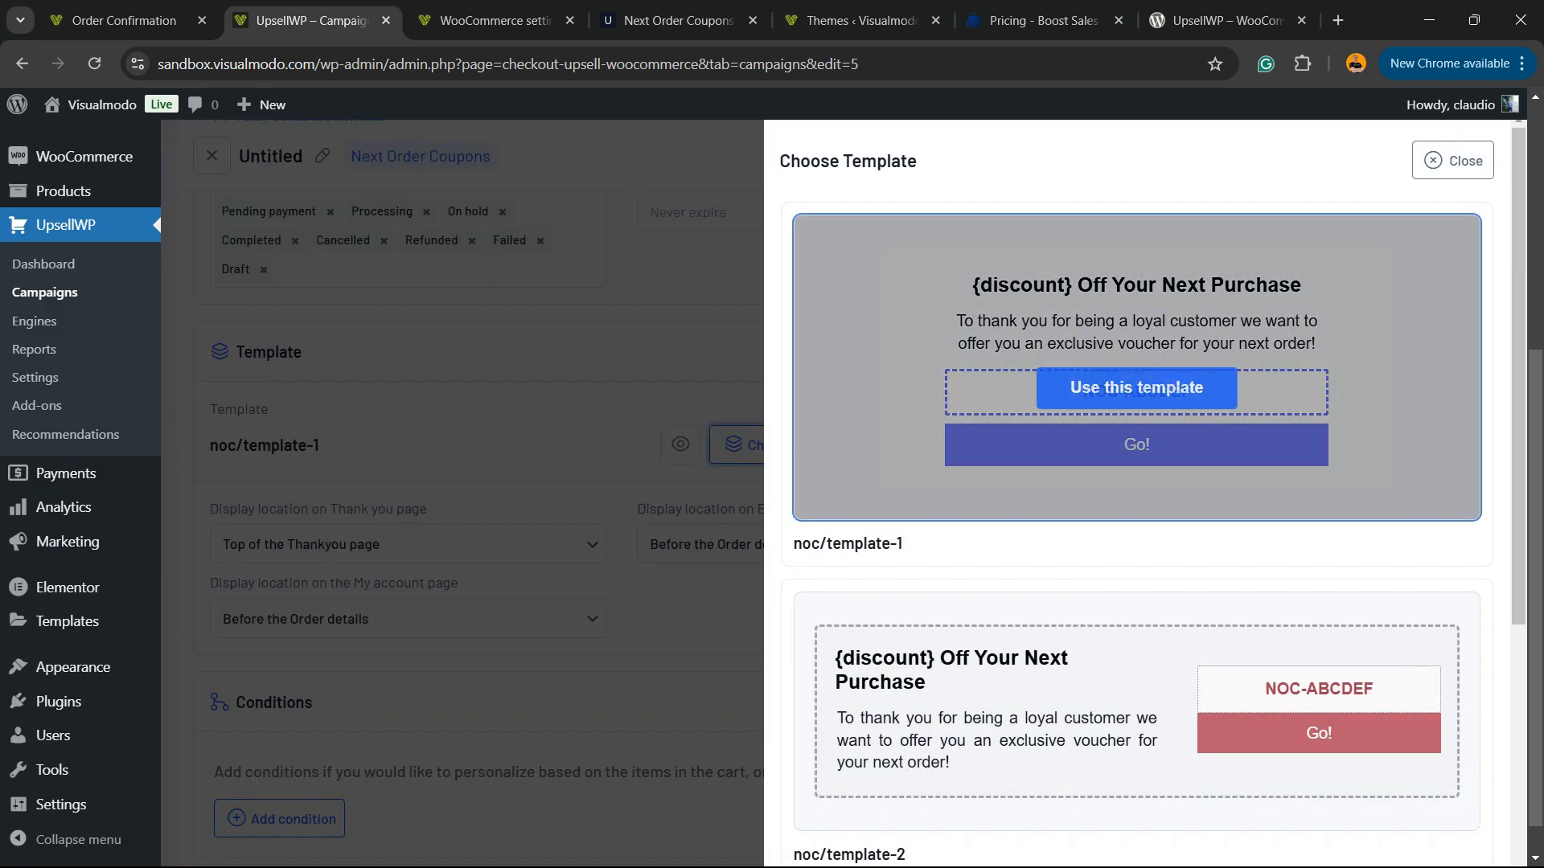
pyautogui.scroll(-5, 1136, 498)
pyautogui.scroll(-3, 1136, 530)
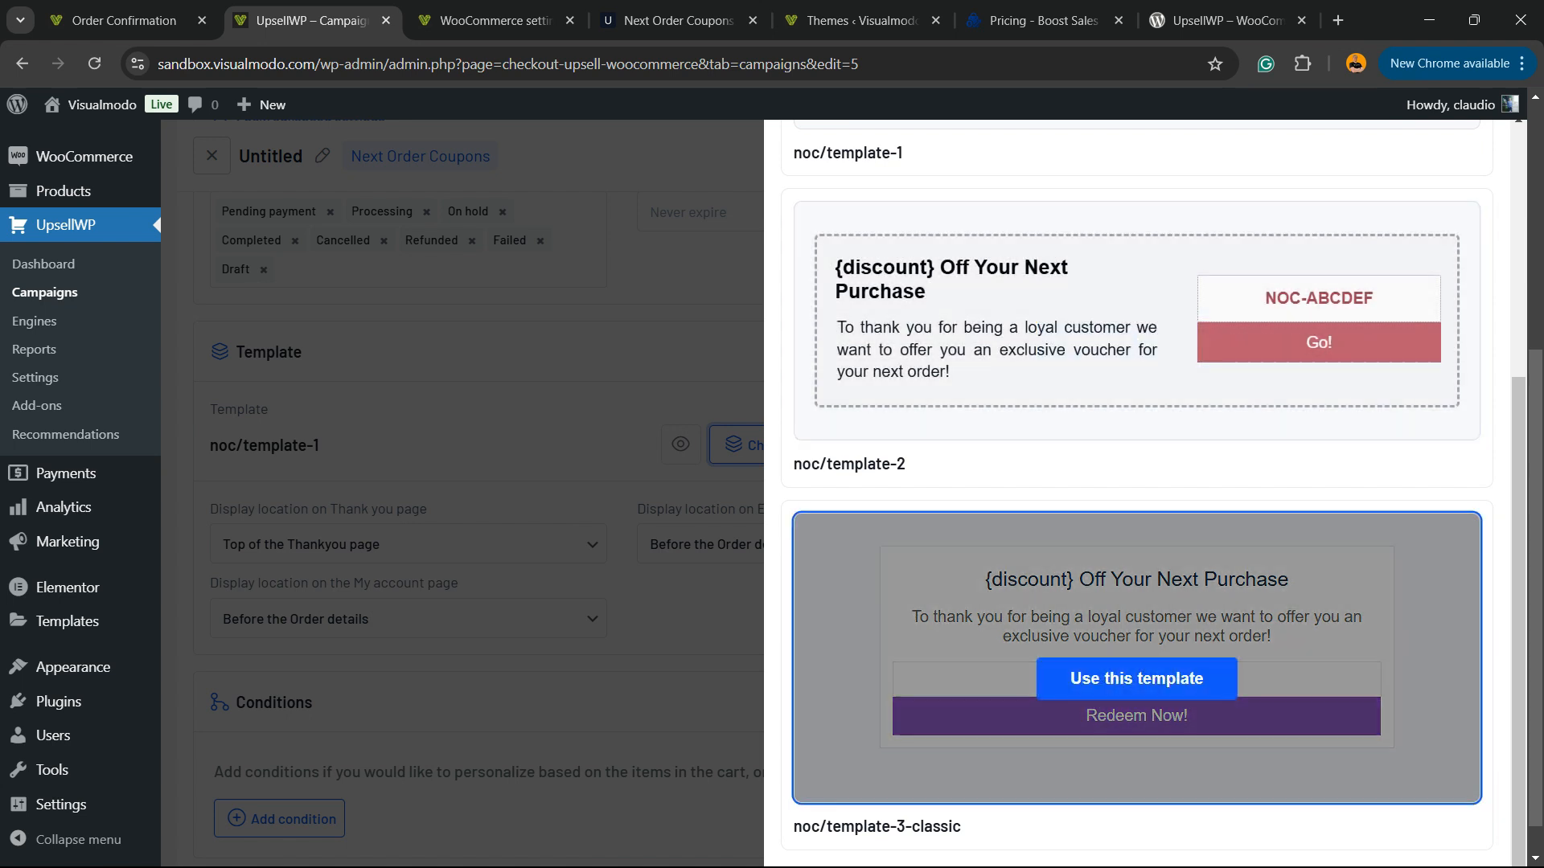
pyautogui.scroll(4, 1136, 531)
pyautogui.scroll(3, 1136, 547)
pyautogui.click(1137, 387)
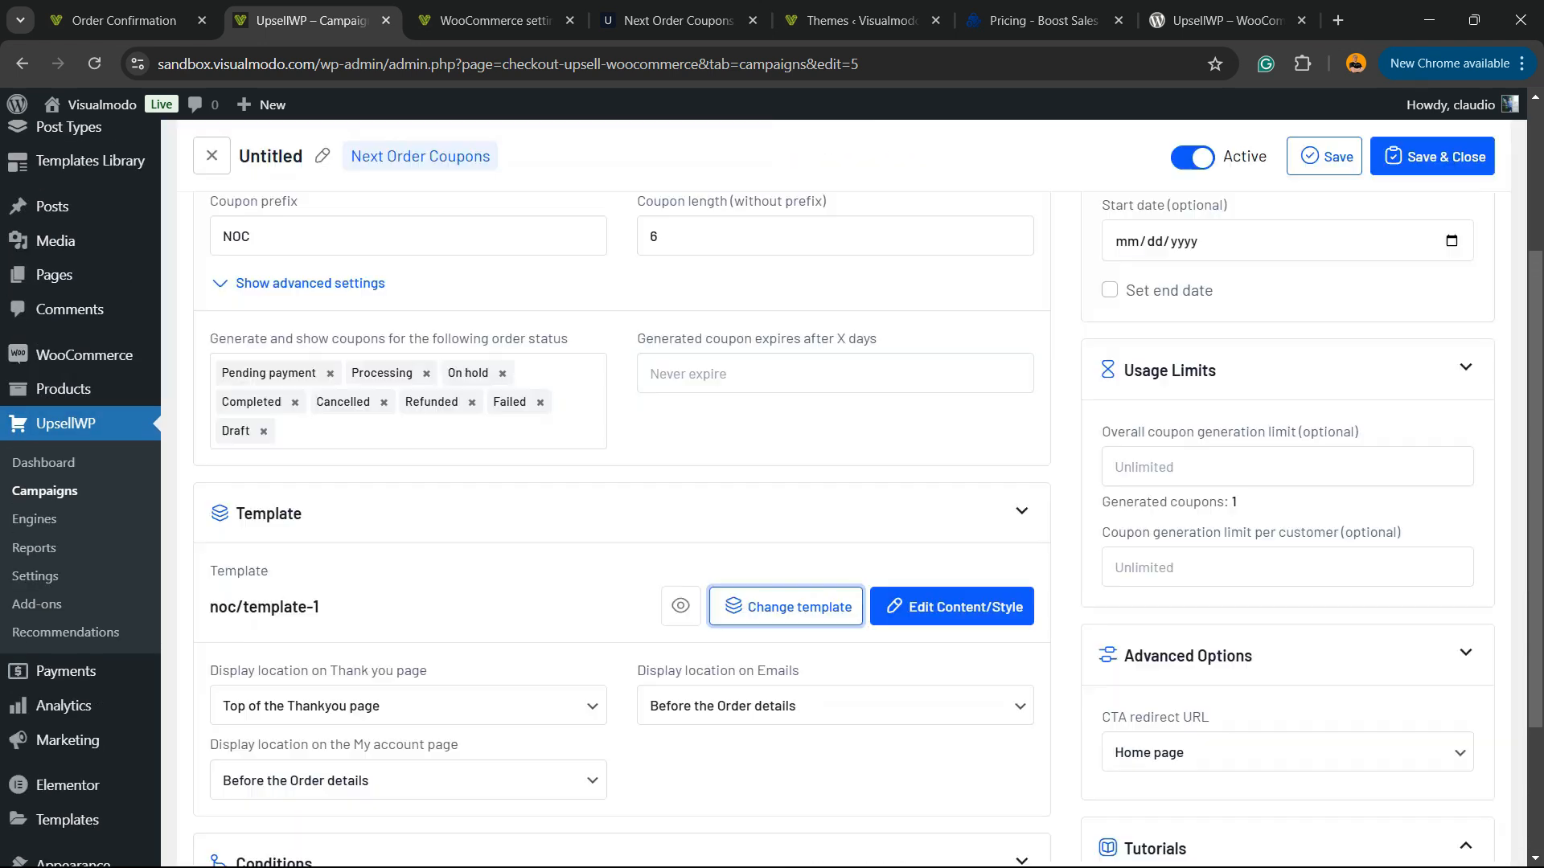
# - Review the template's content, design and advanced settings, preview it for desktop and mobile, and save and close the template
pyautogui.click(952, 606)
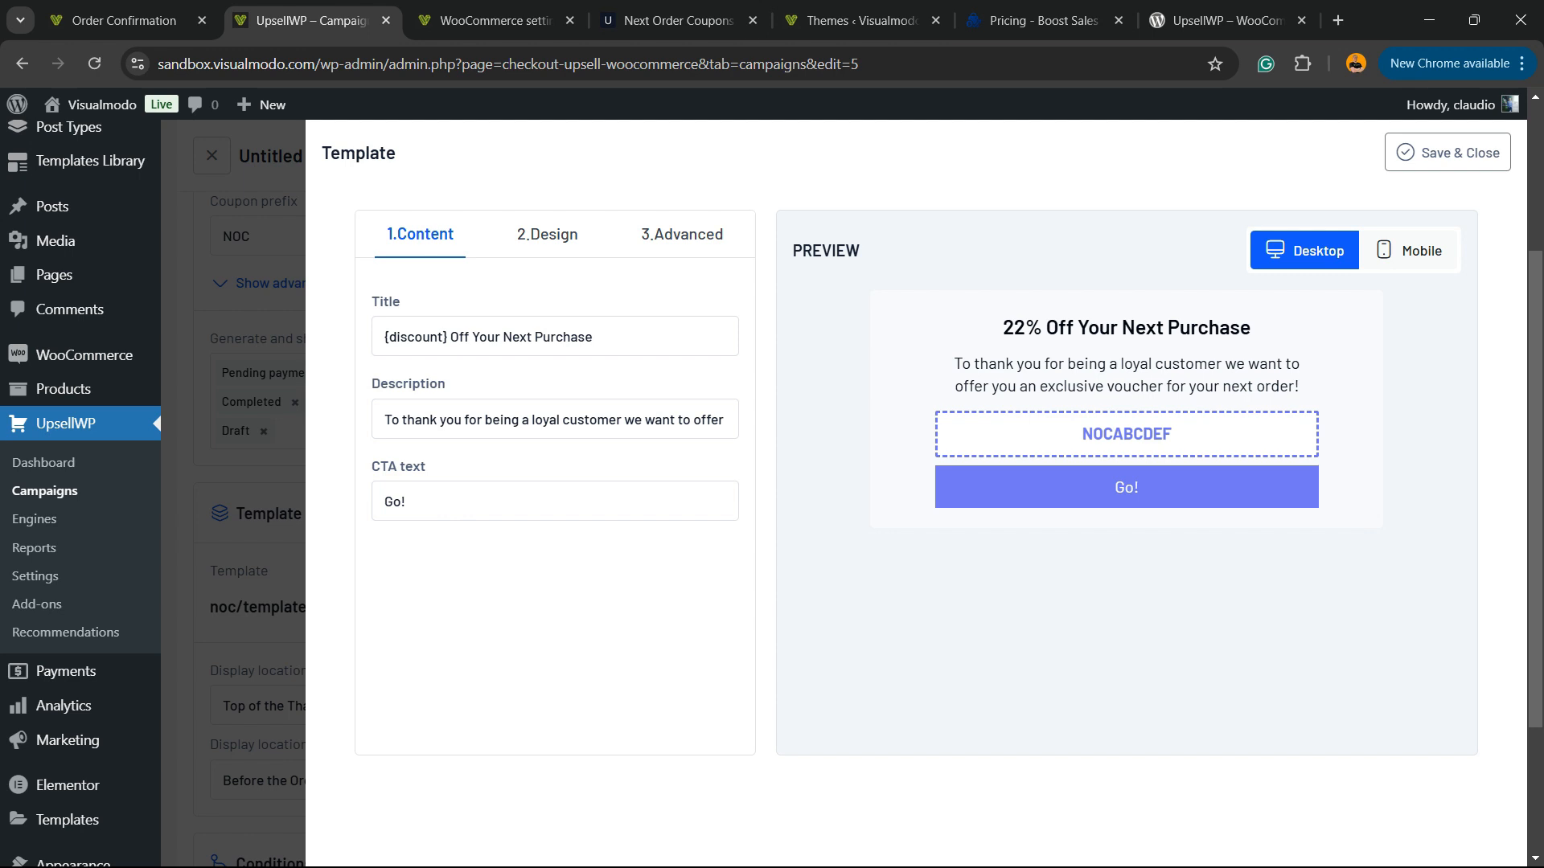
pyautogui.click(547, 235)
pyautogui.click(682, 235)
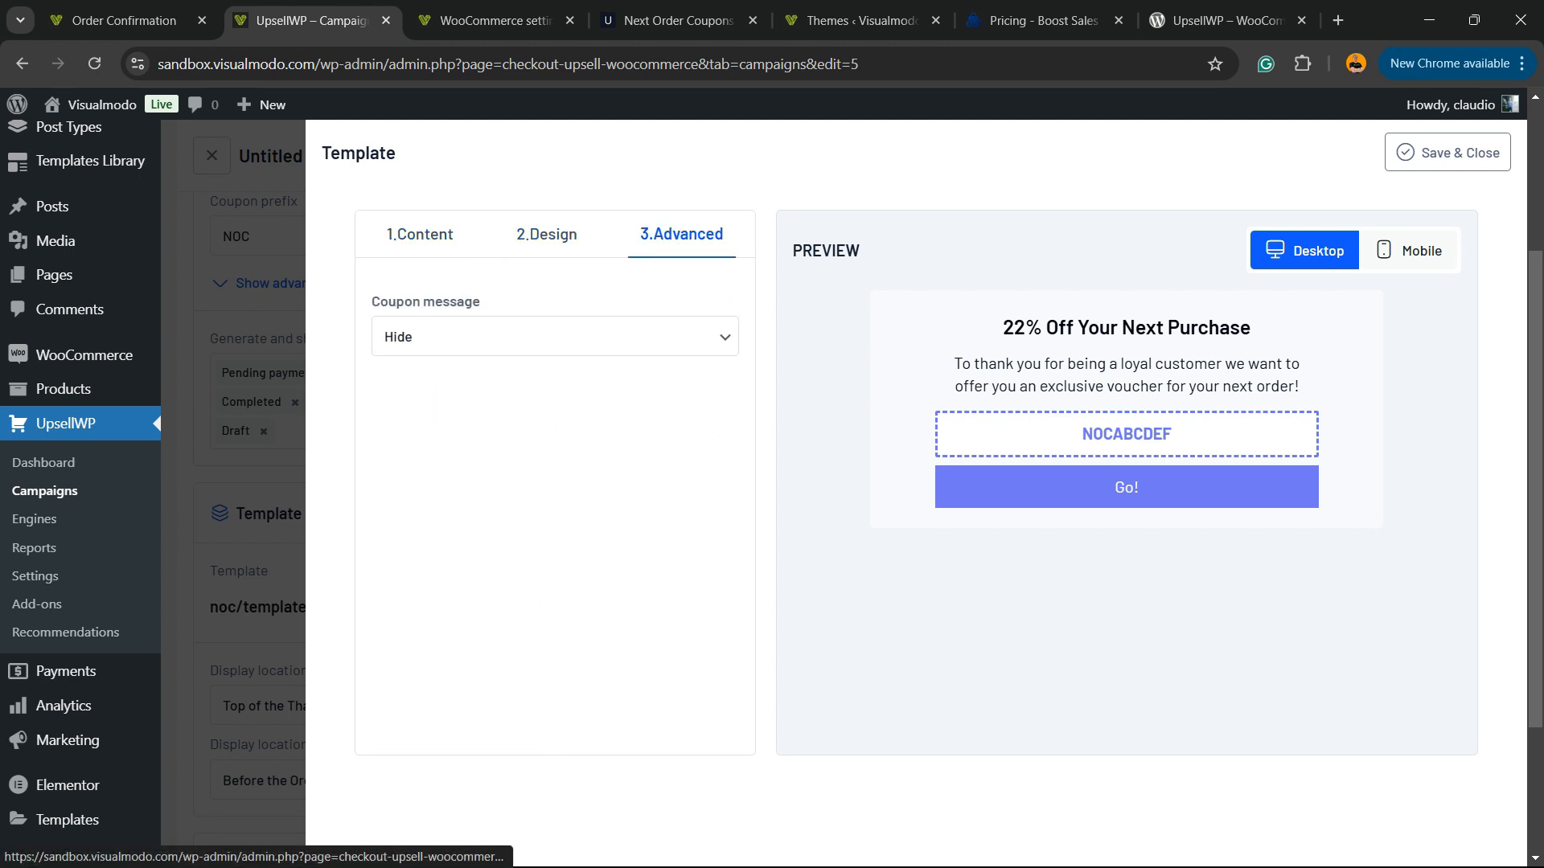
pyautogui.click(420, 235)
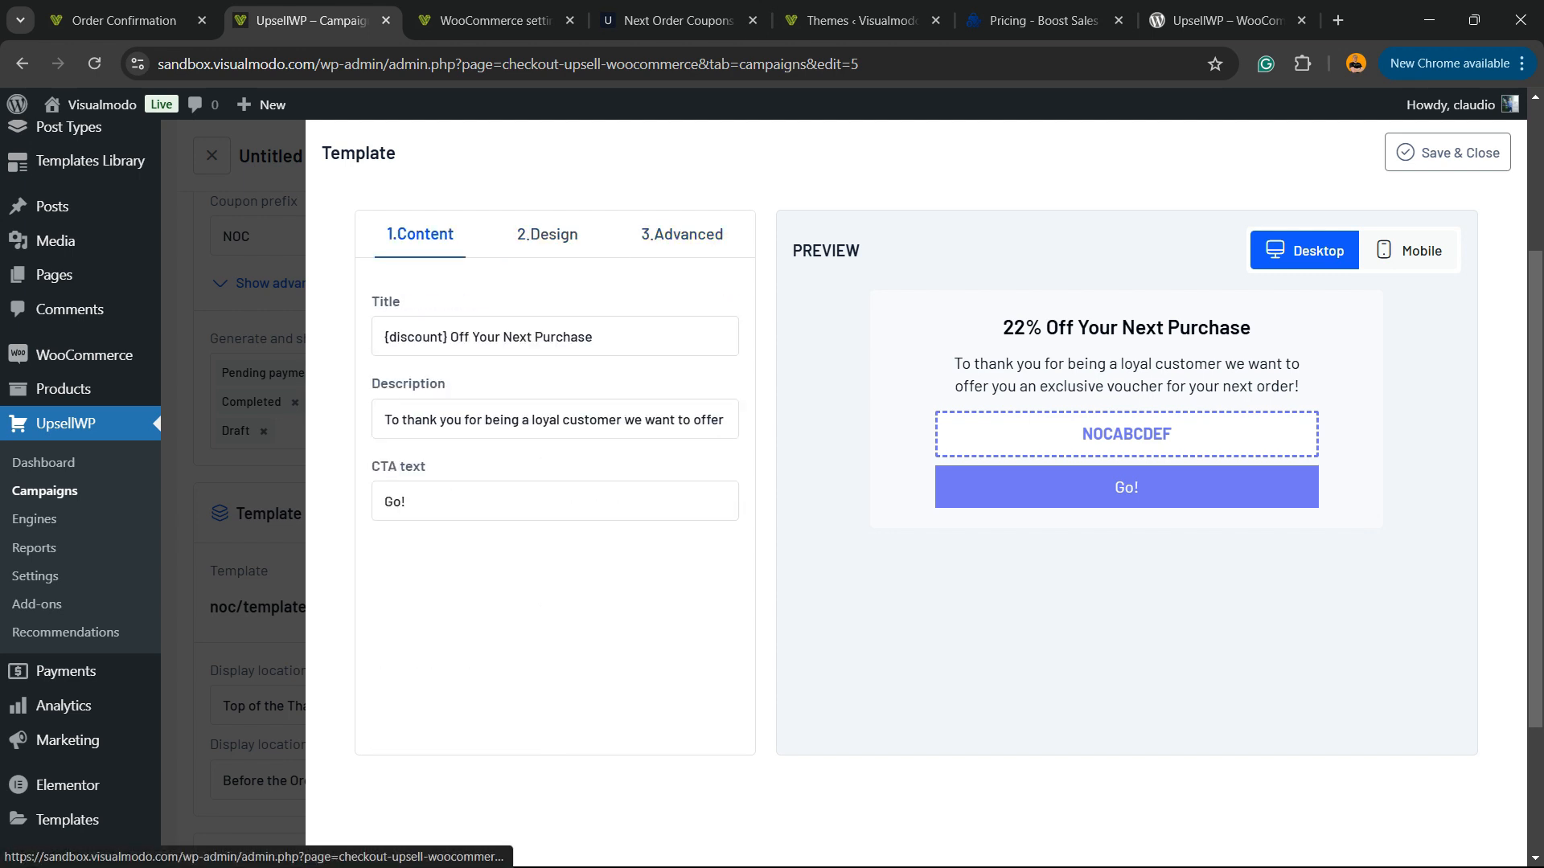
pyautogui.click(1409, 250)
pyautogui.click(1318, 250)
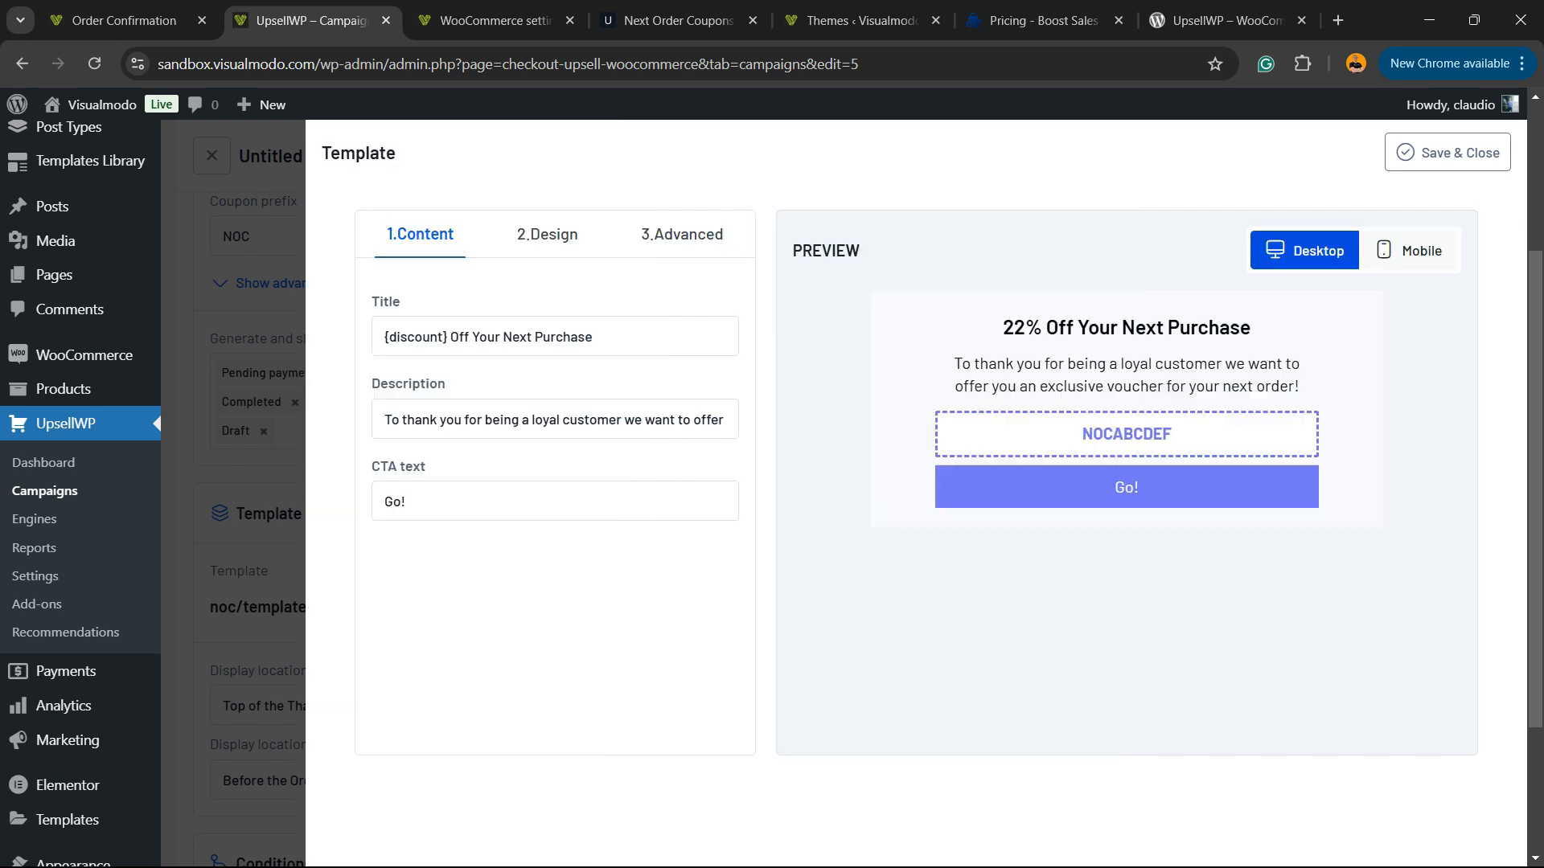
pyautogui.click(1409, 250)
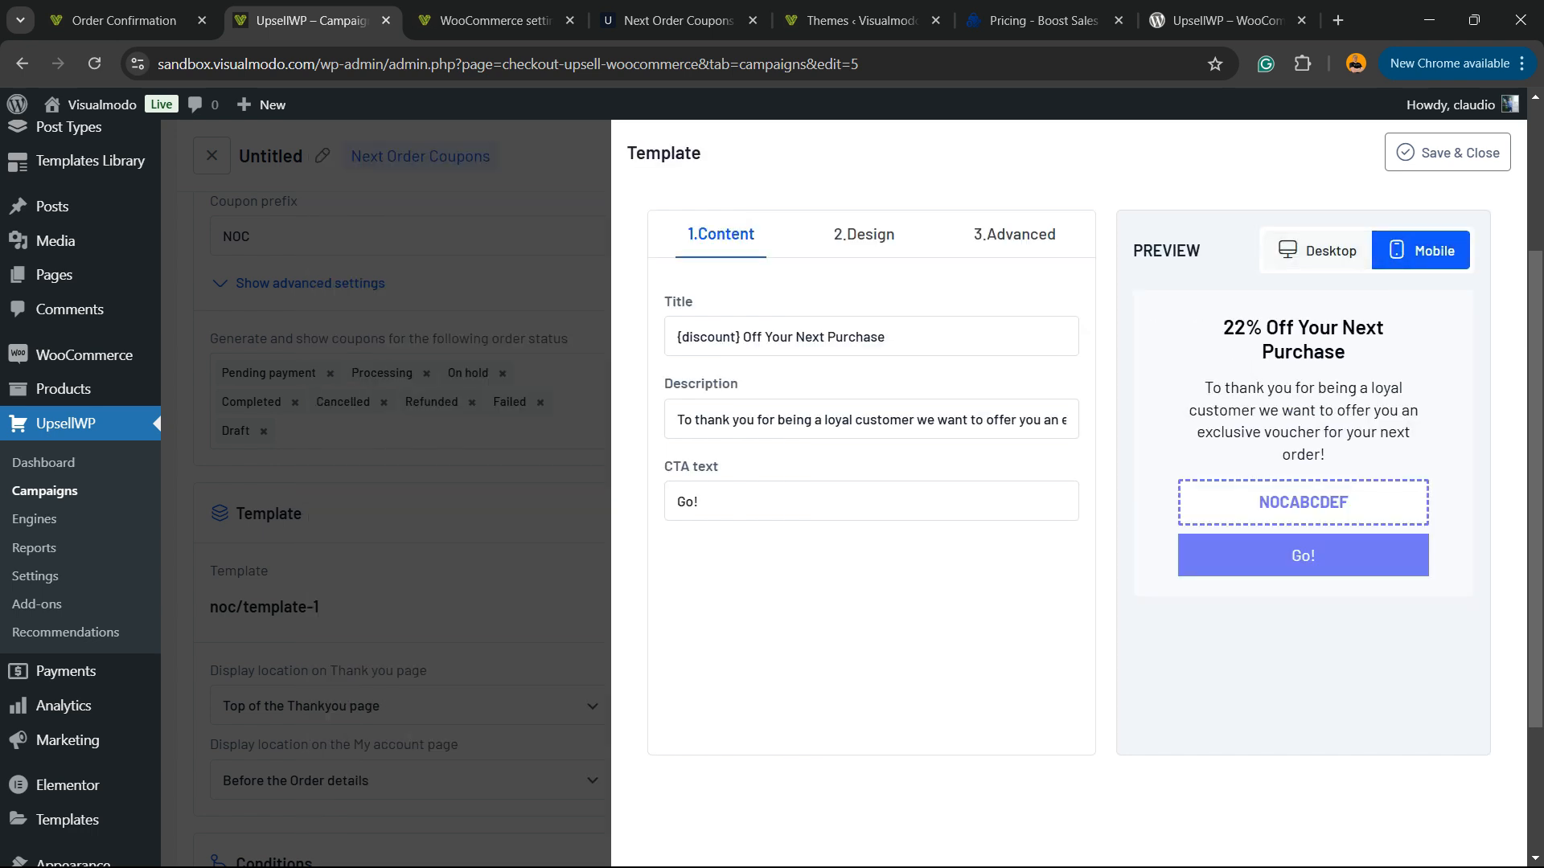
pyautogui.click(1448, 153)
pyautogui.scroll(3, 844, 493)
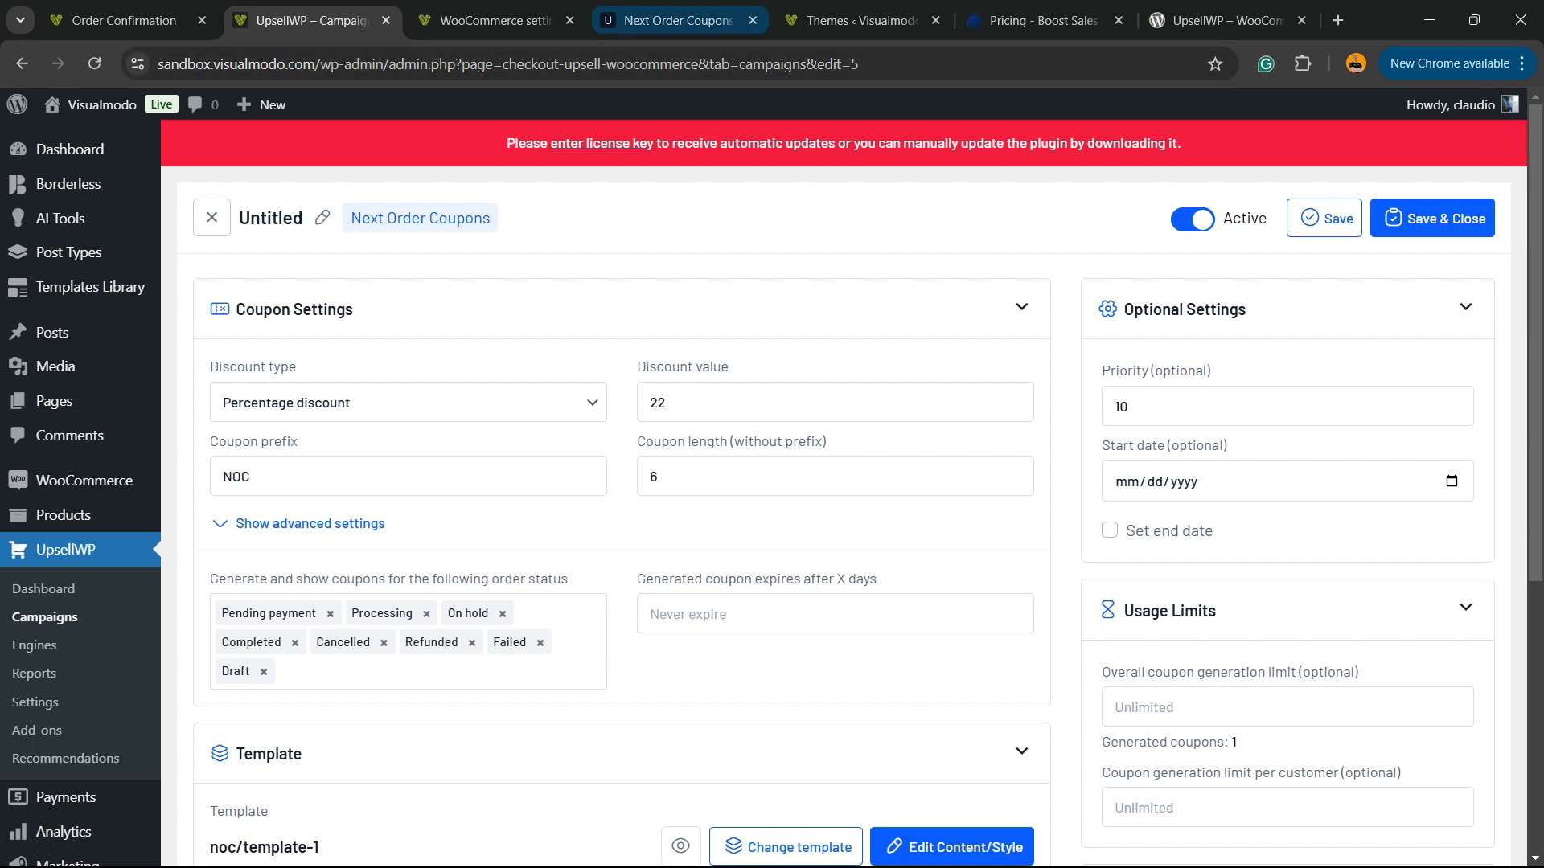
# - Switch to the Next Order Coupons documentation and return to its introduction
pyautogui.click(678, 21)
pyautogui.scroll(20, 804, 483)
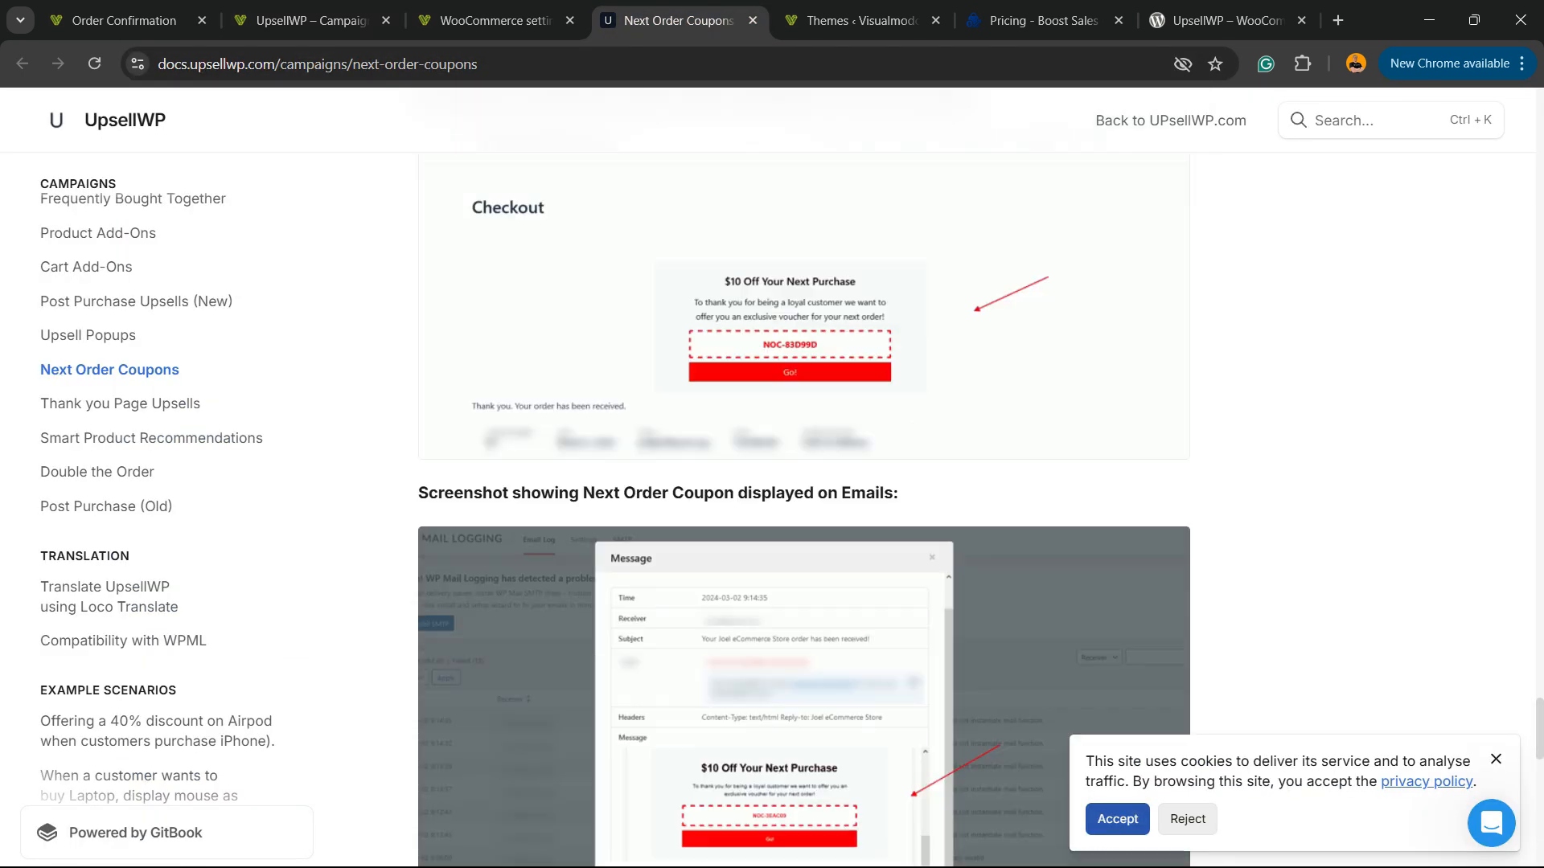
pyautogui.scroll(15, 804, 483)
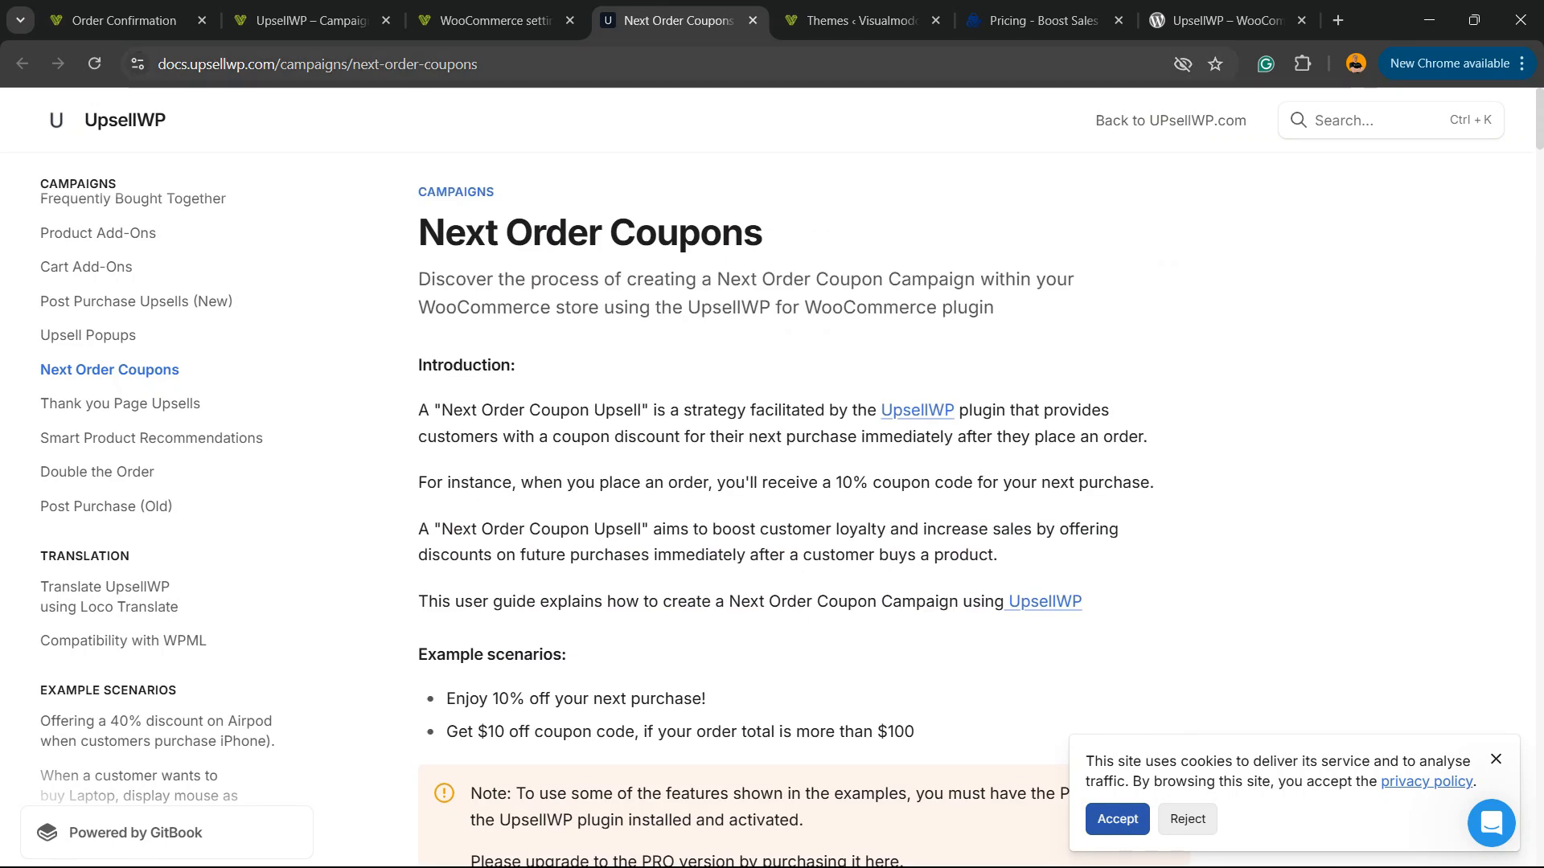
# - Switch to the UpsellWP website, go from the pricing page to the home page and open the live demo
pyautogui.click(857, 20)
pyautogui.click(1043, 20)
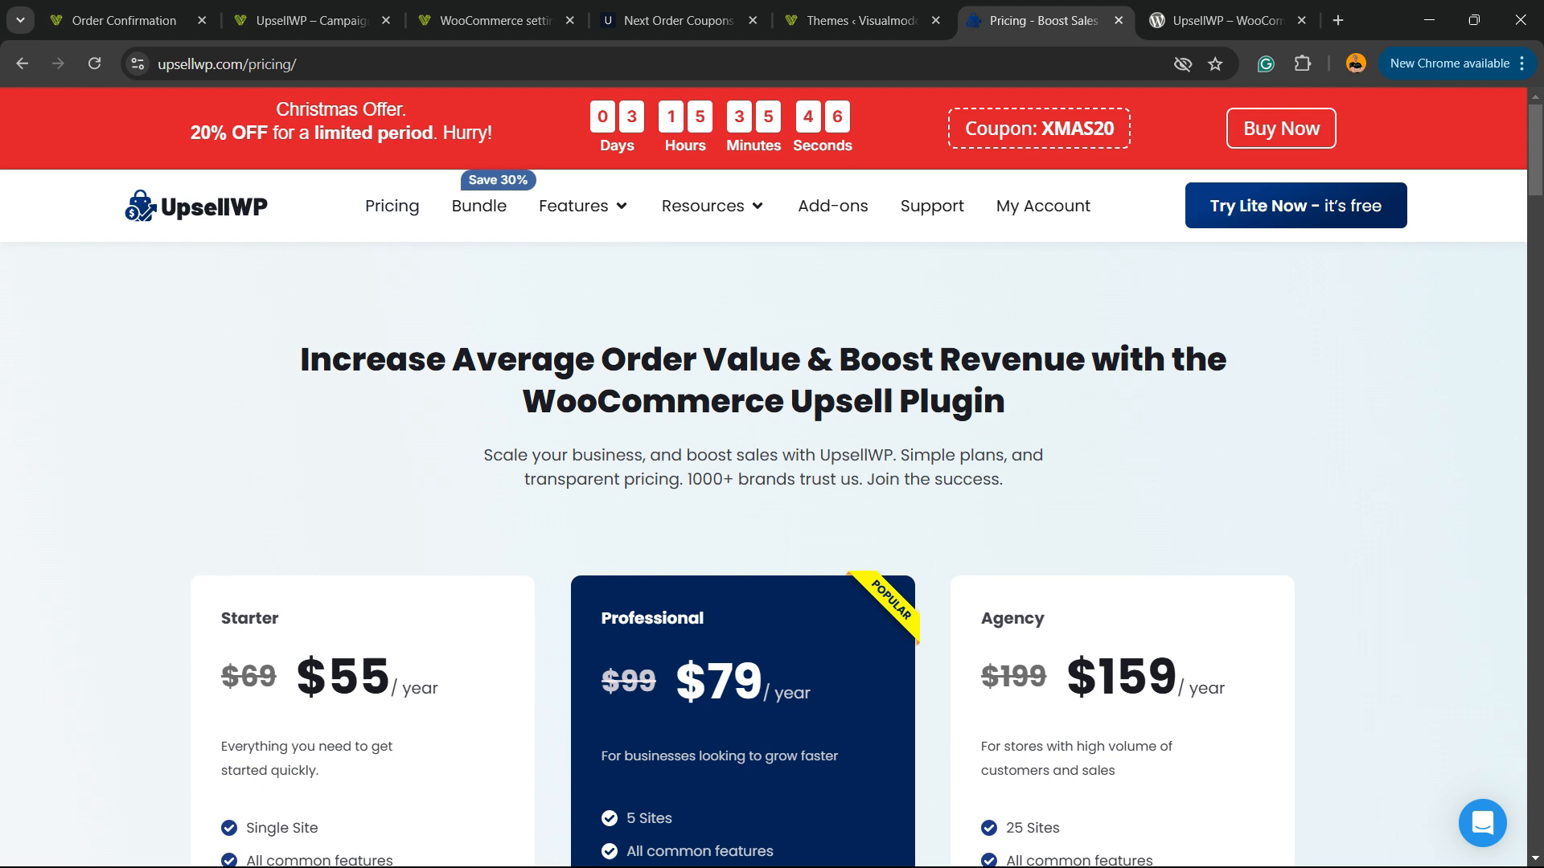
pyautogui.click(196, 206)
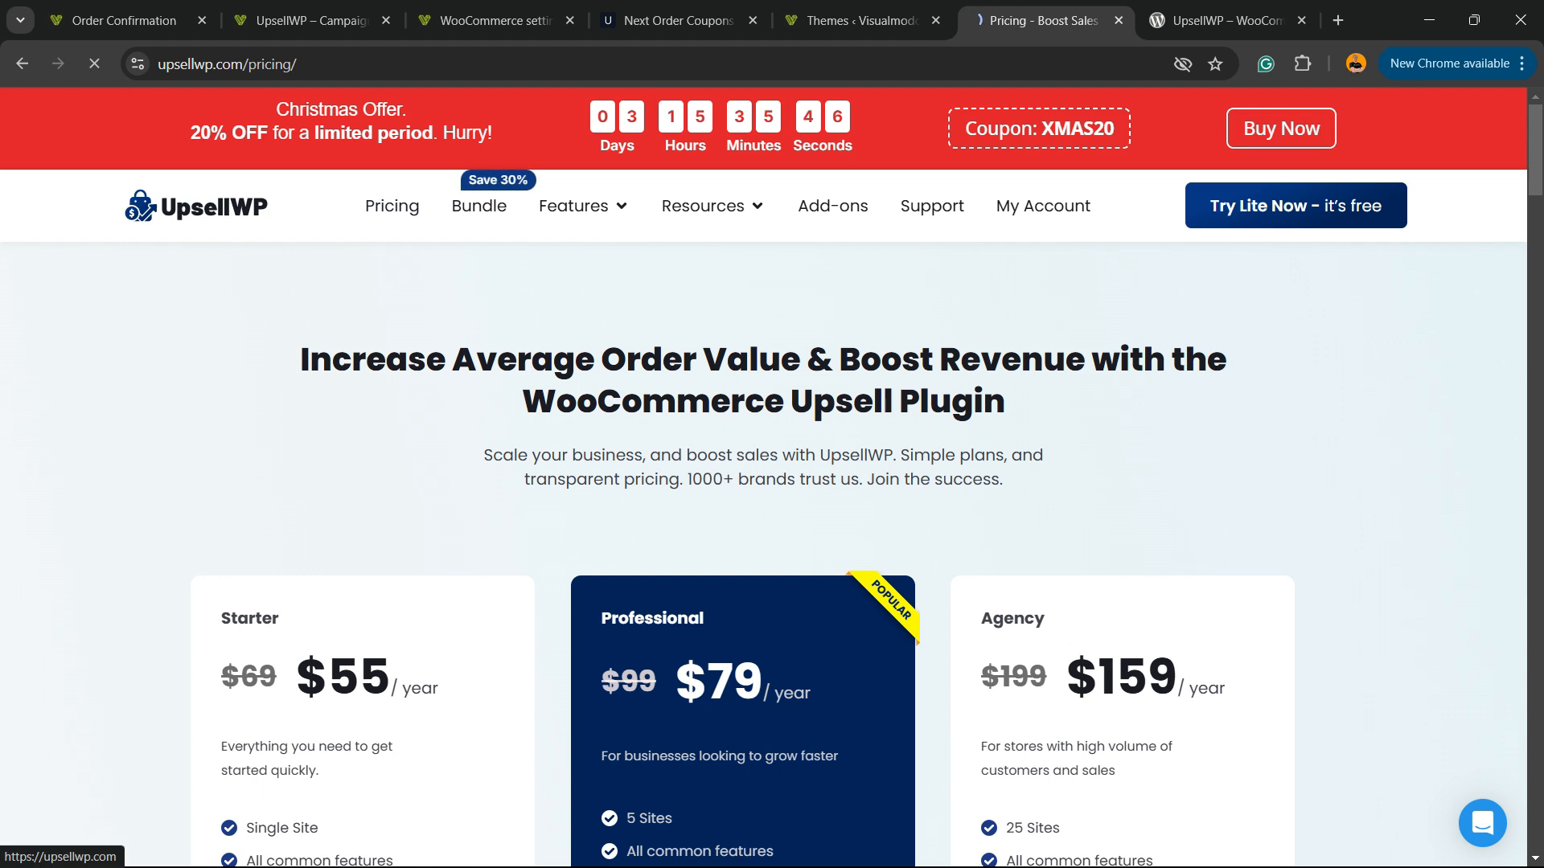
pyautogui.click(935, 677)
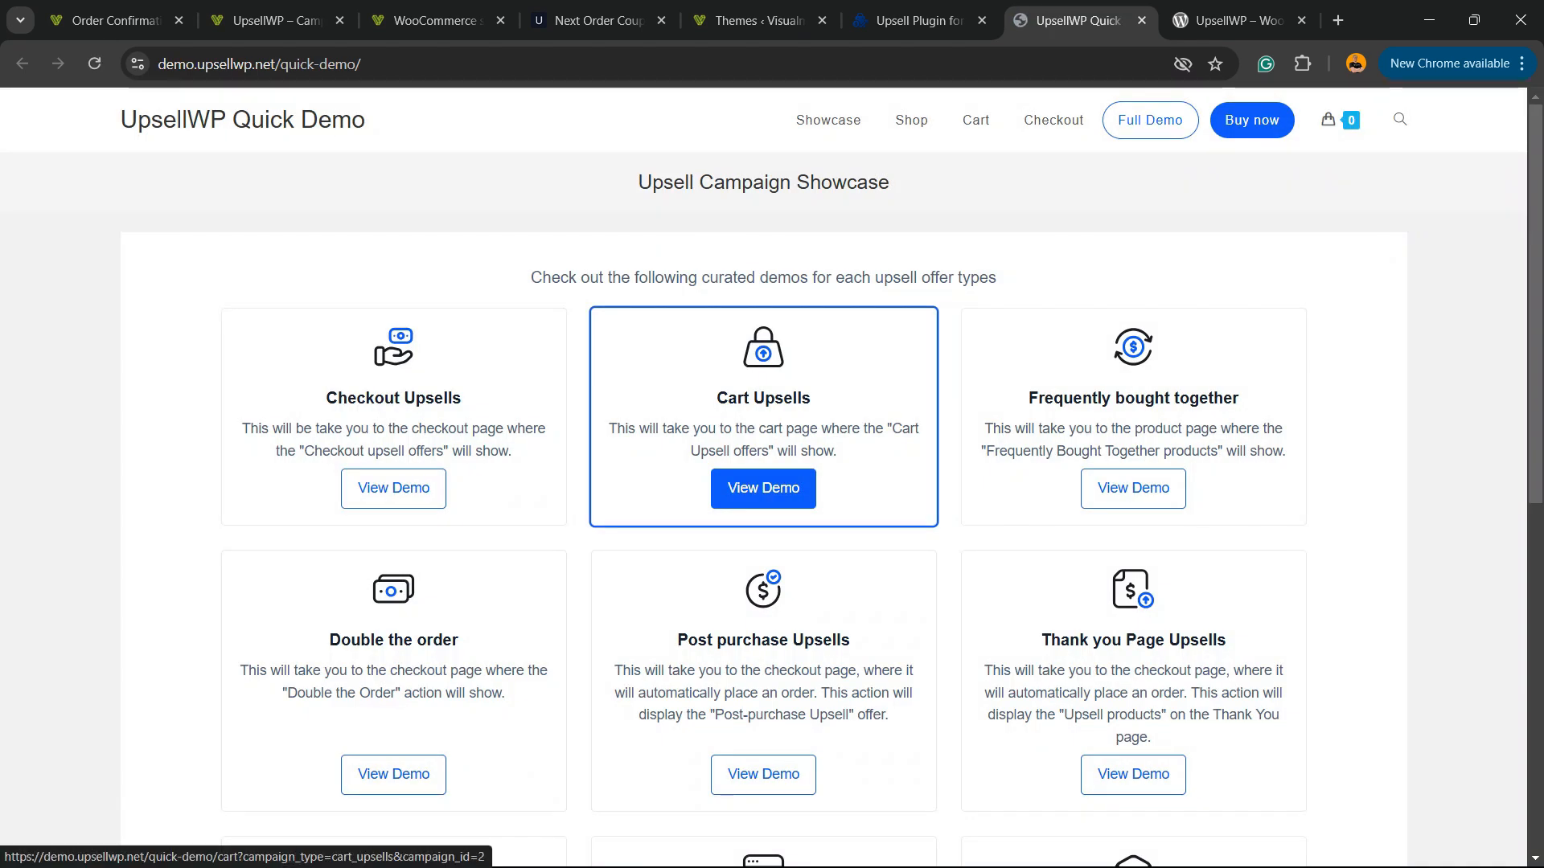
# - Browse the campaign types in the Upsell Campaign Showcase and open the Cart Addon demo
pyautogui.scroll(-4, 763, 488)
pyautogui.scroll(4, 764, 489)
pyautogui.scroll(-5, 763, 489)
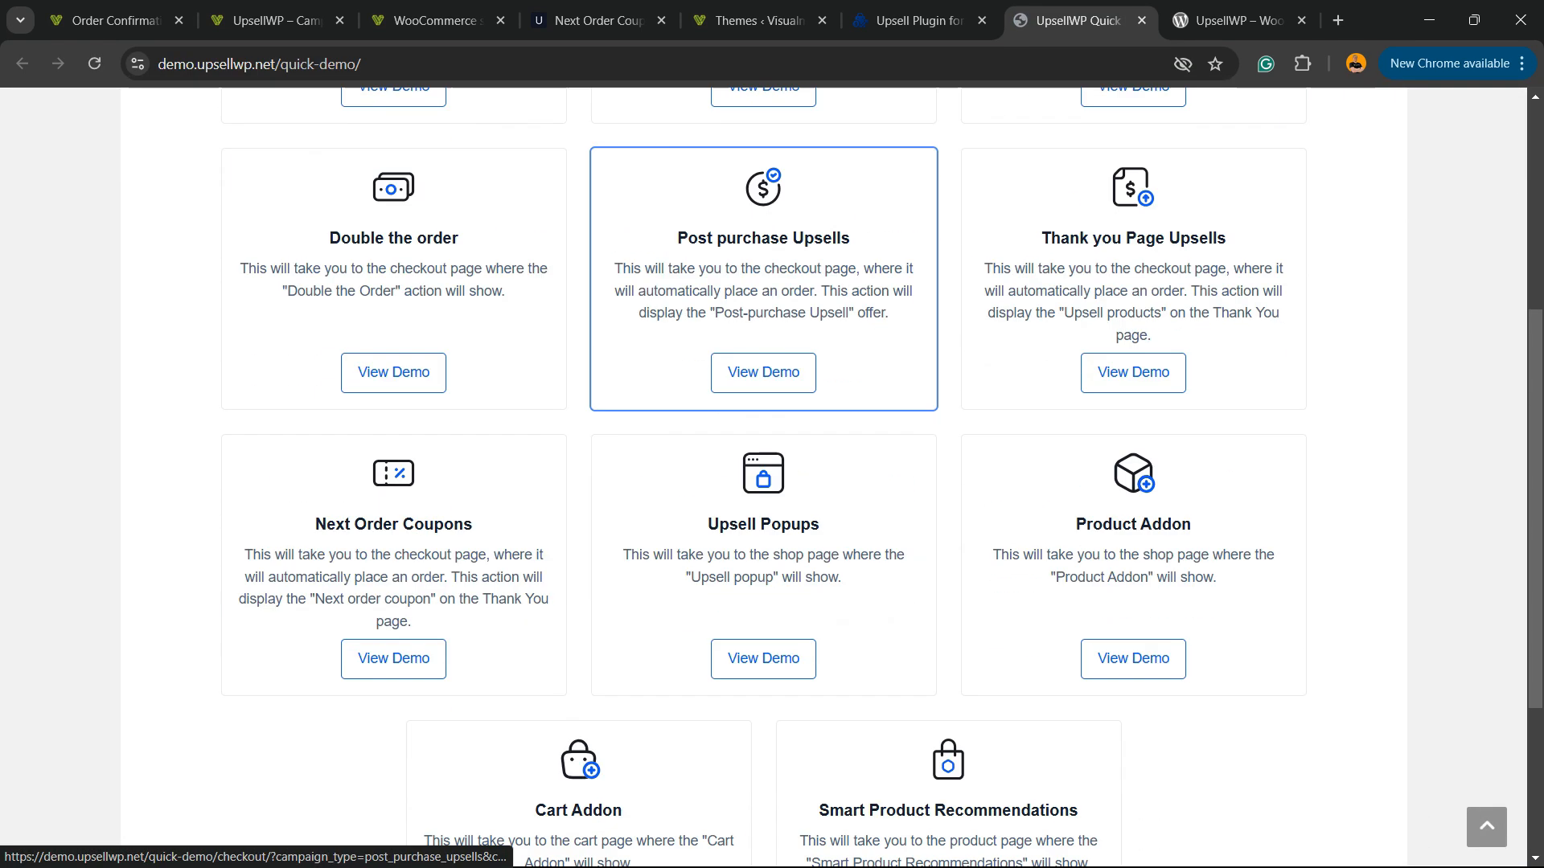
pyautogui.scroll(-3, 394, 658)
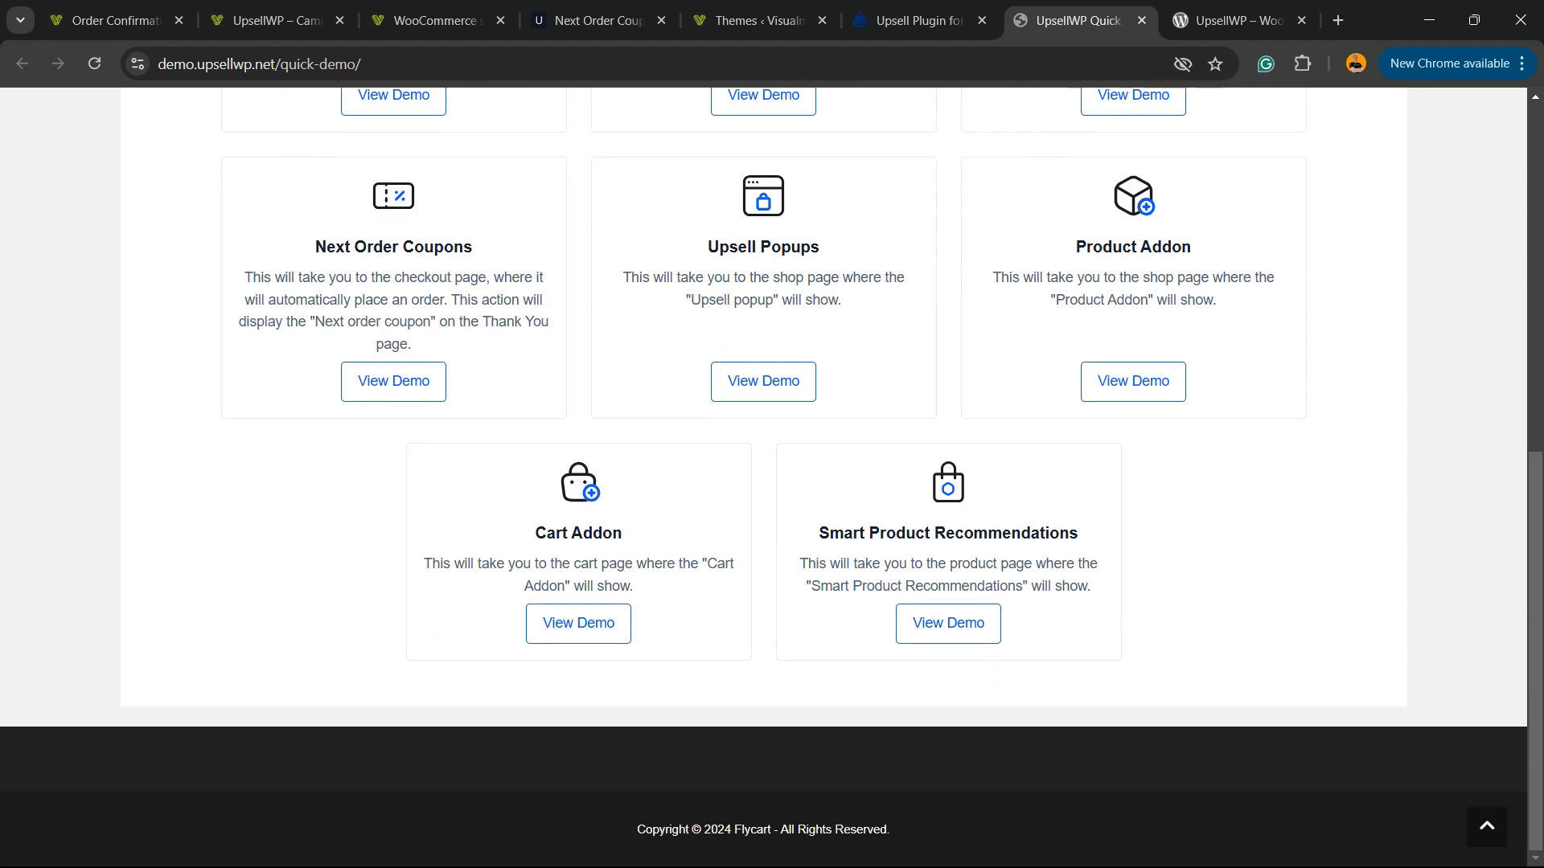
pyautogui.click(578, 623)
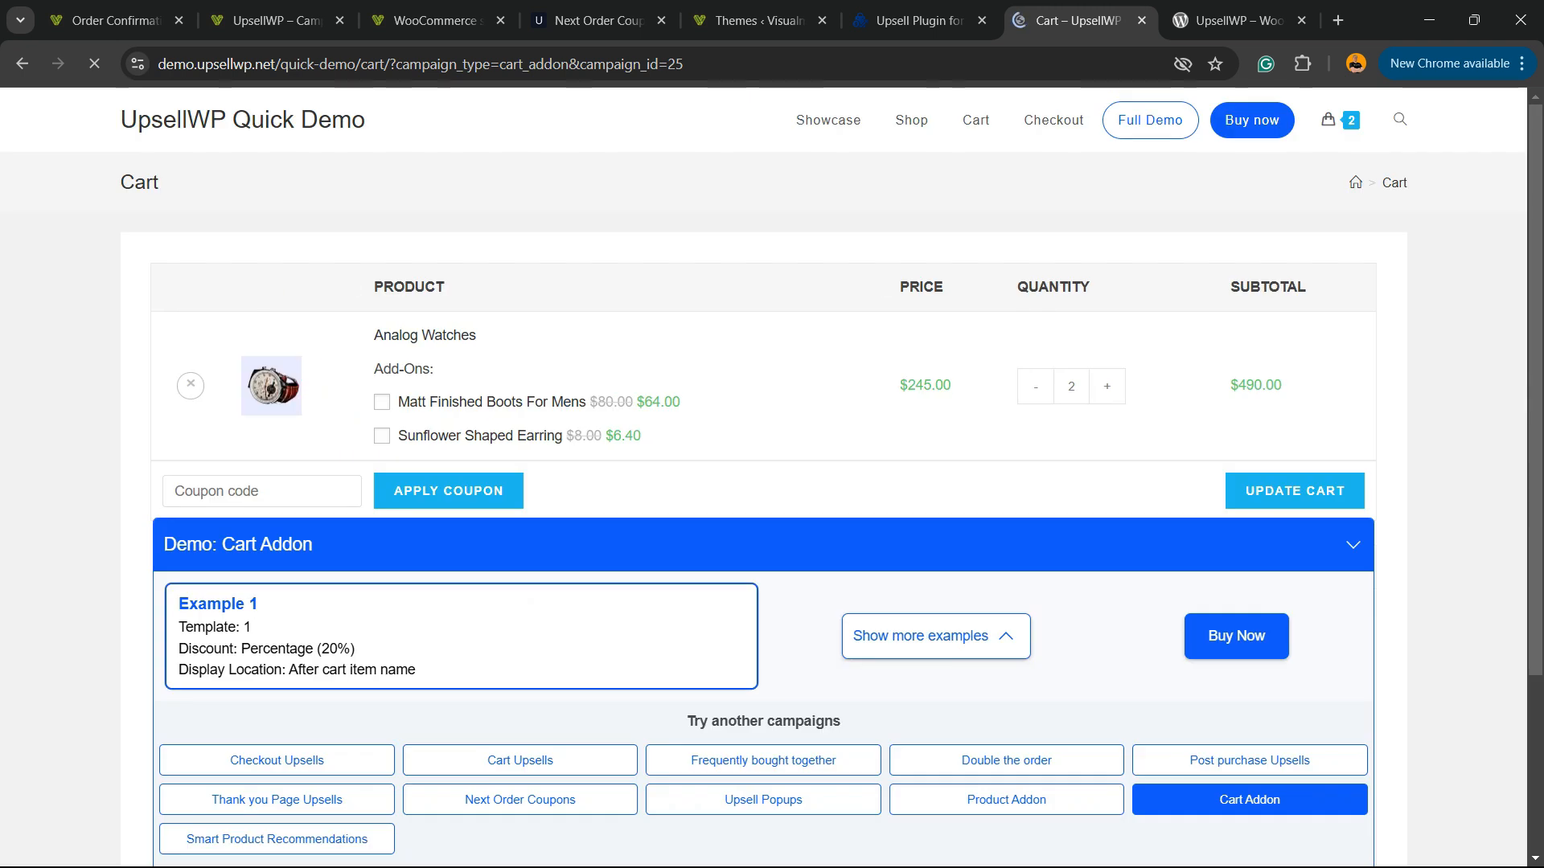
# - Examine the Analog Watches cart in the Cart Addon demo and open the example with Men's Casuals Slim Fit Shirts
pyautogui.scroll(-3, 764, 475)
pyautogui.scroll(3, 763, 474)
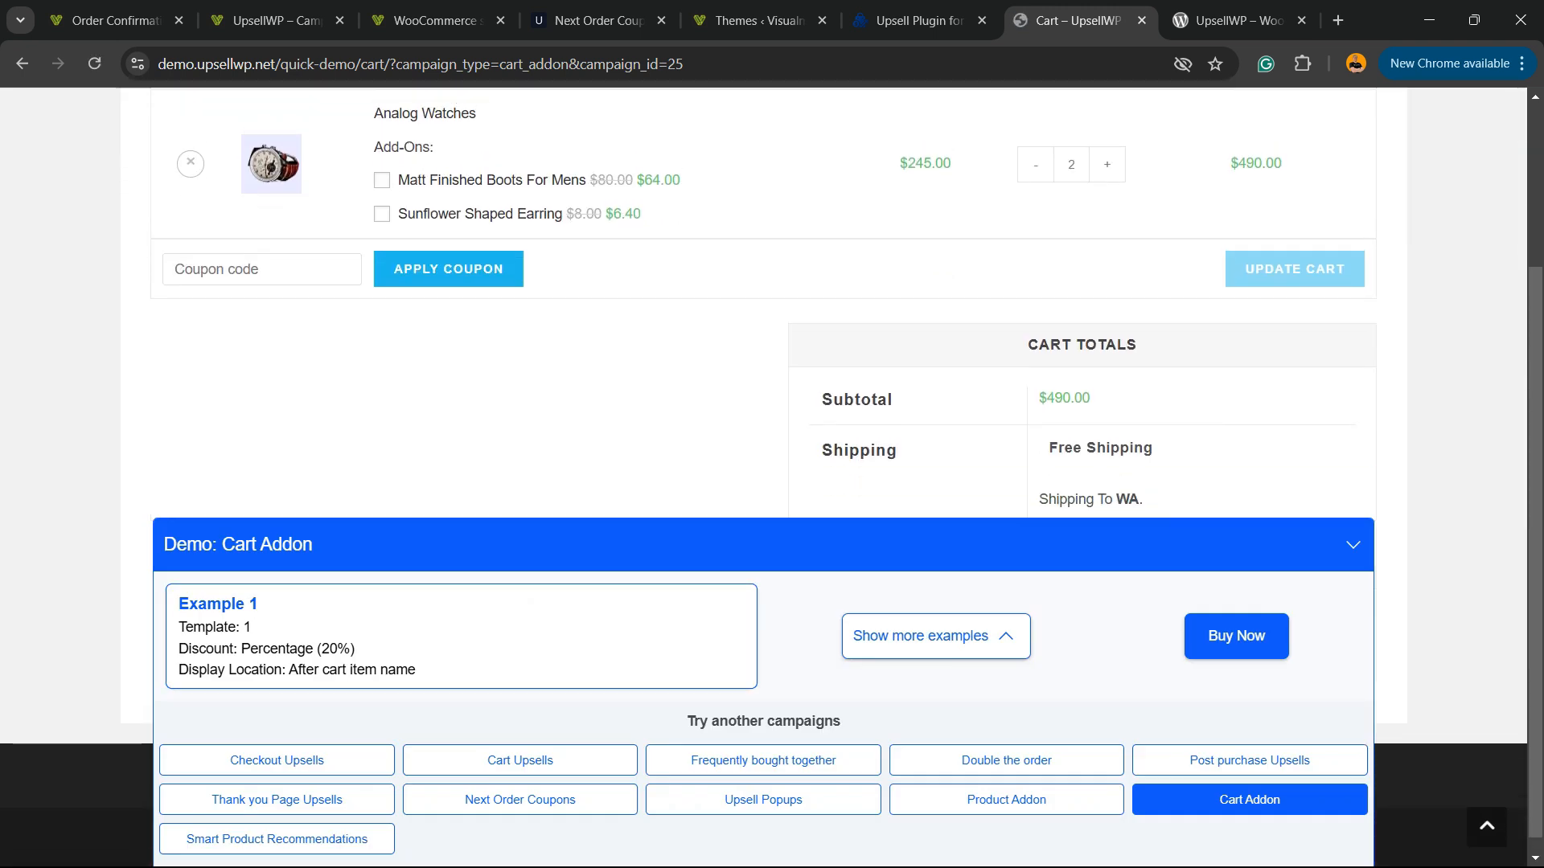
pyautogui.scroll(-3, 764, 303)
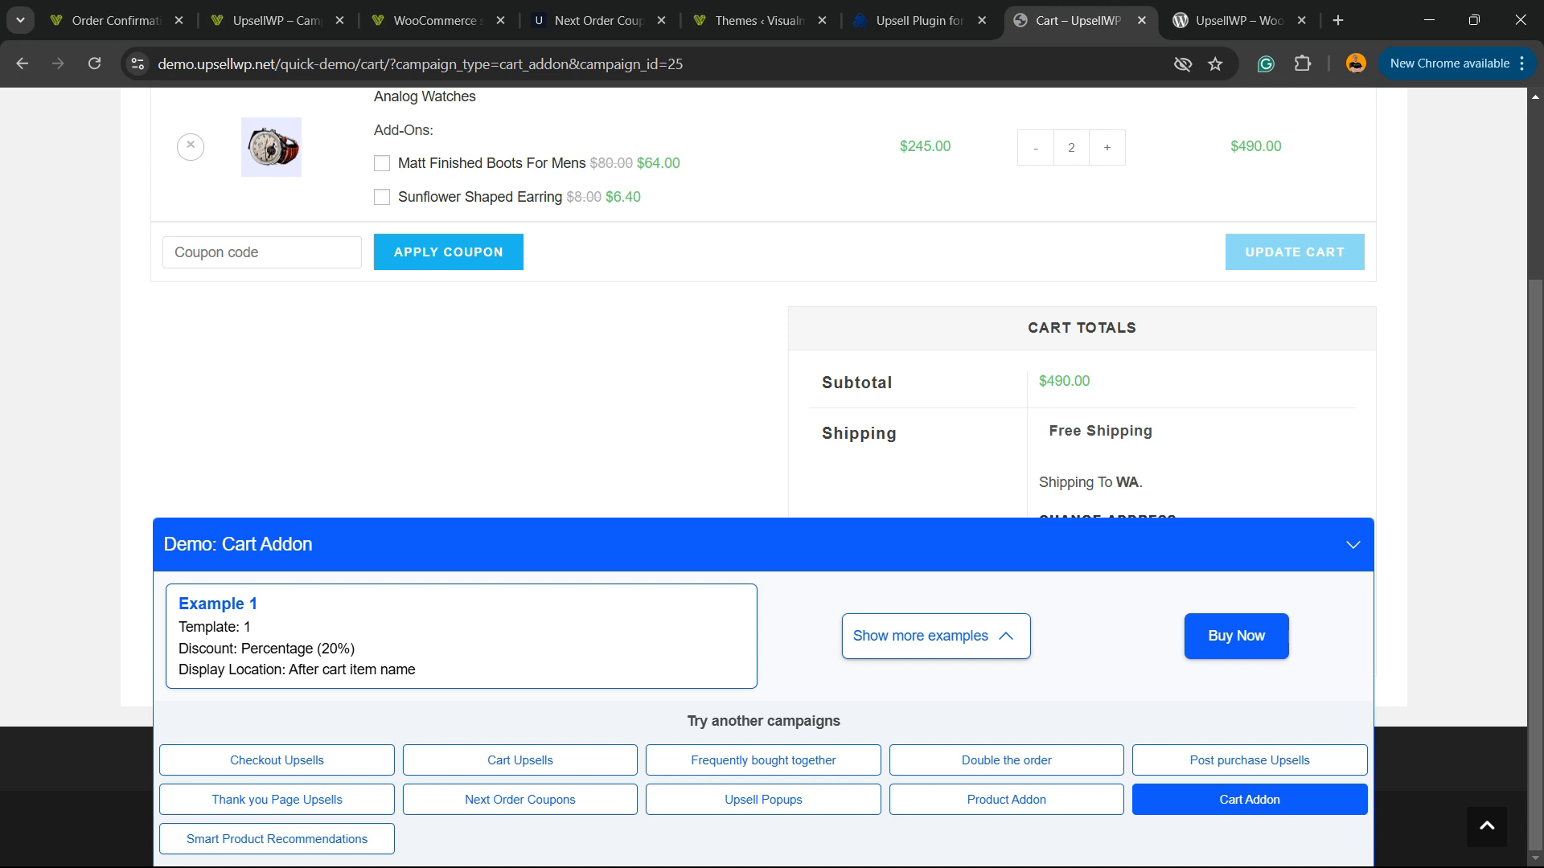
pyautogui.click(933, 636)
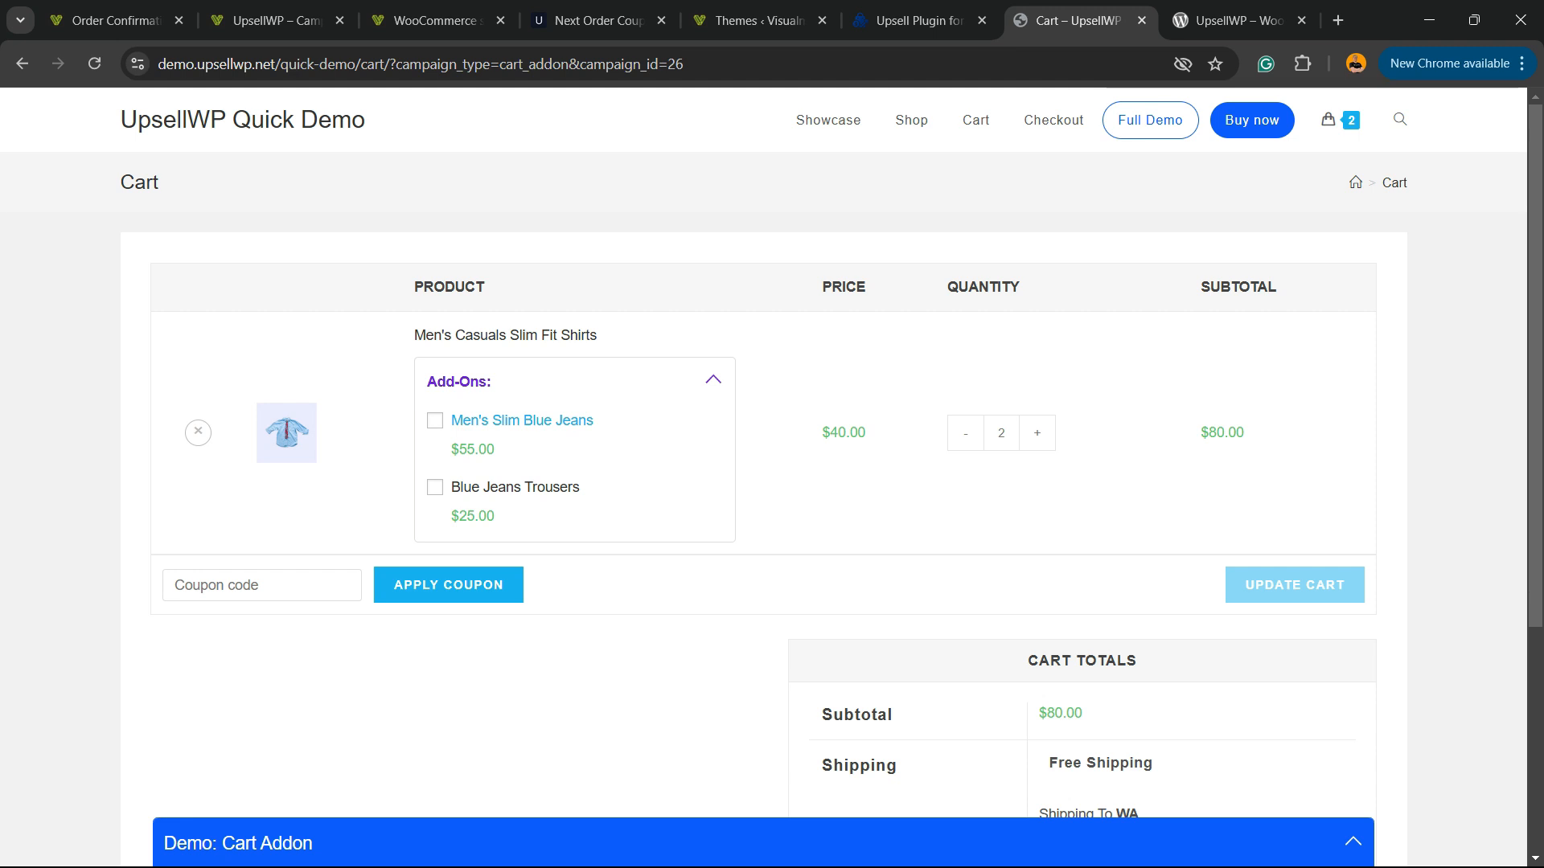
# - View the details of the Men's Slim Blue Jeans add-on, add it to the cart and review the cart totals
pyautogui.click(522, 421)
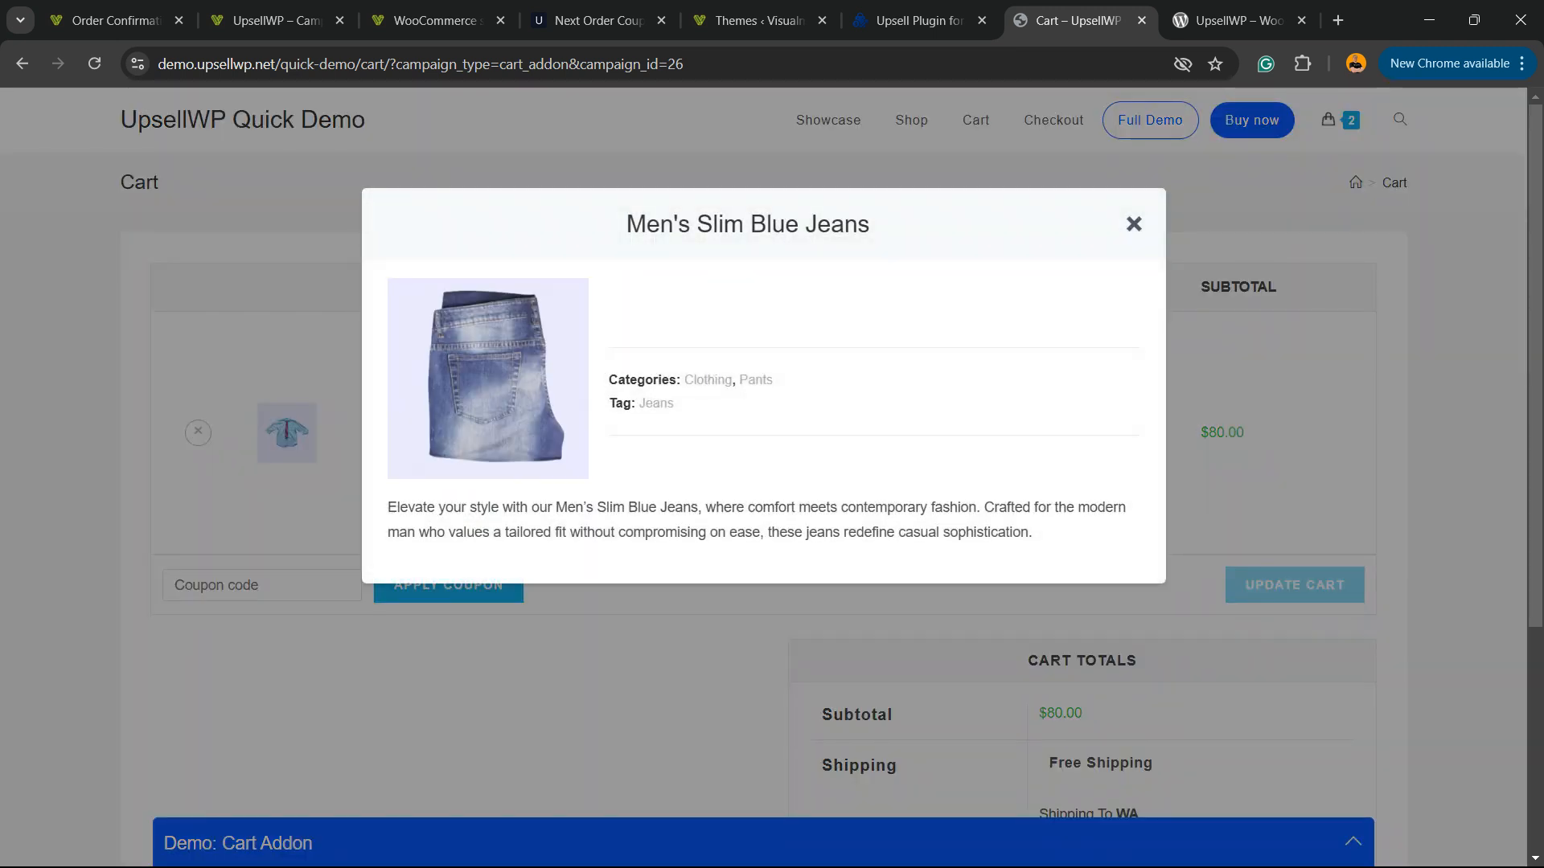
pyautogui.click(1134, 224)
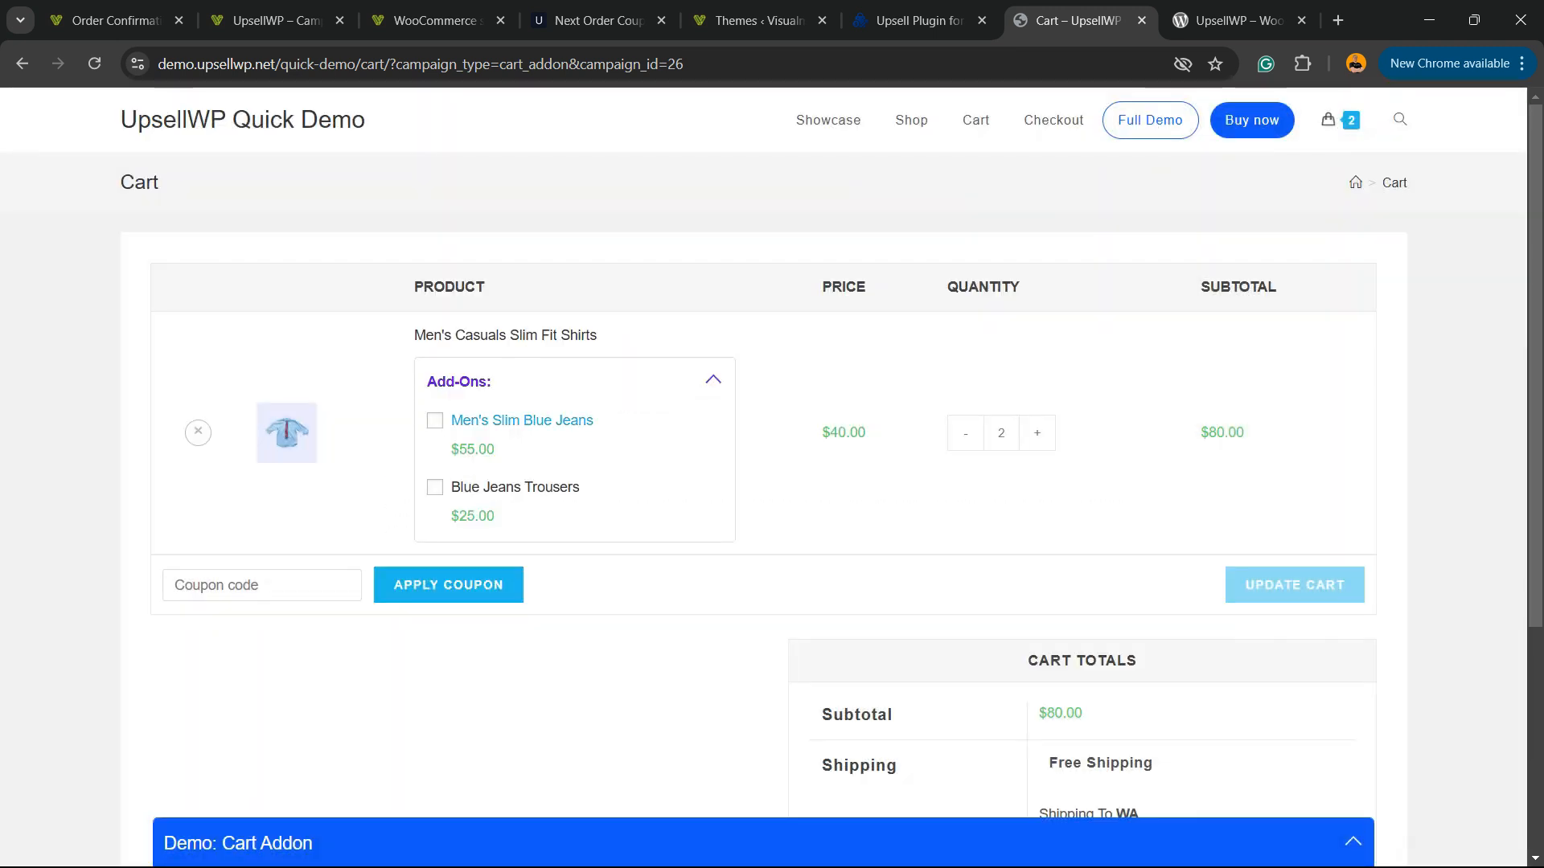
pyautogui.click(435, 421)
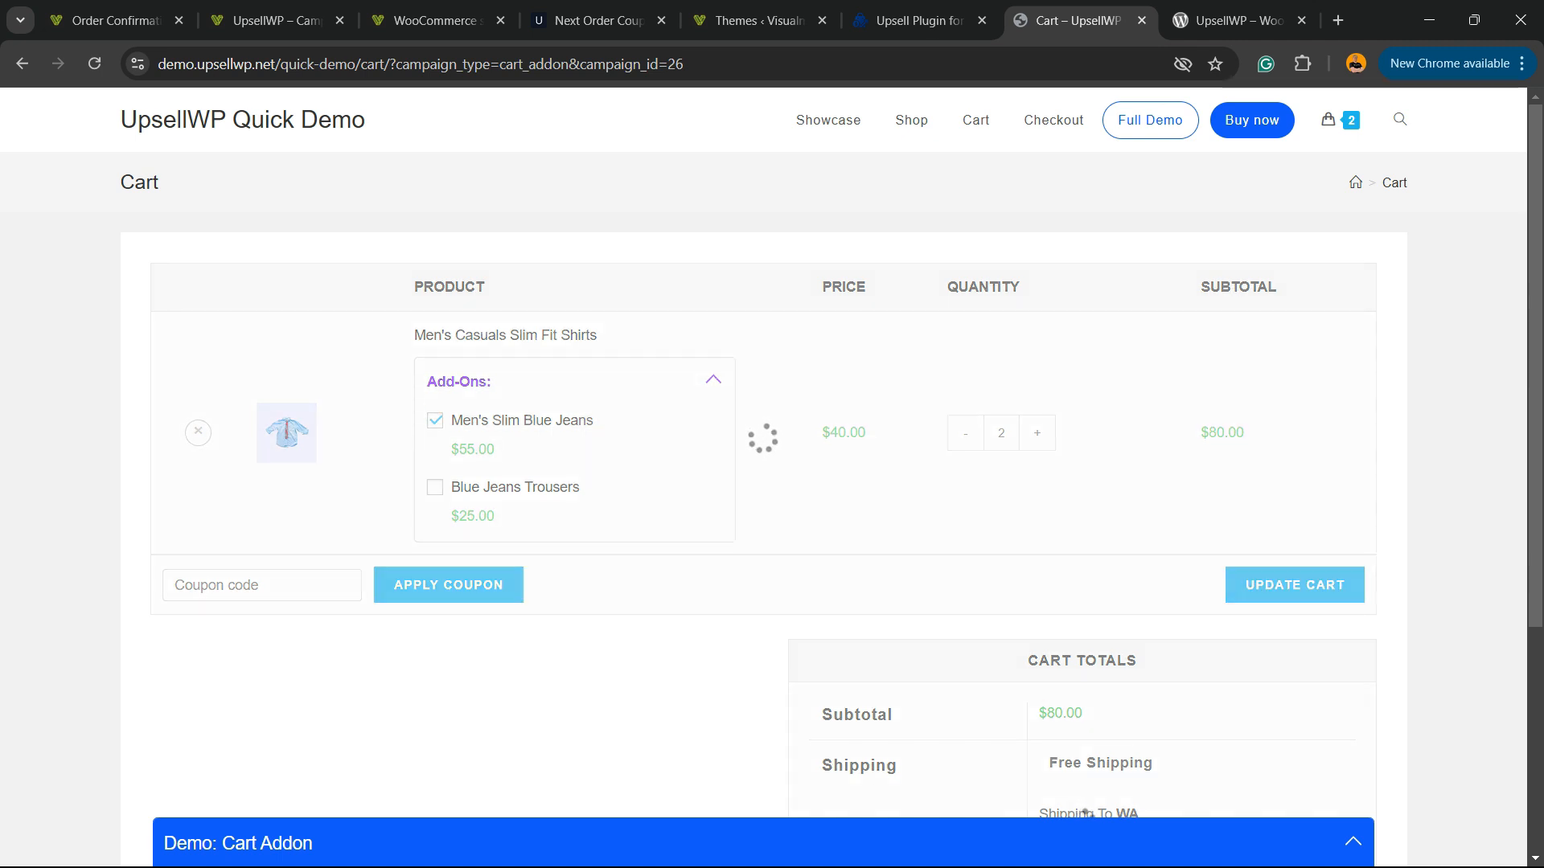
pyautogui.scroll(-3, 1081, 642)
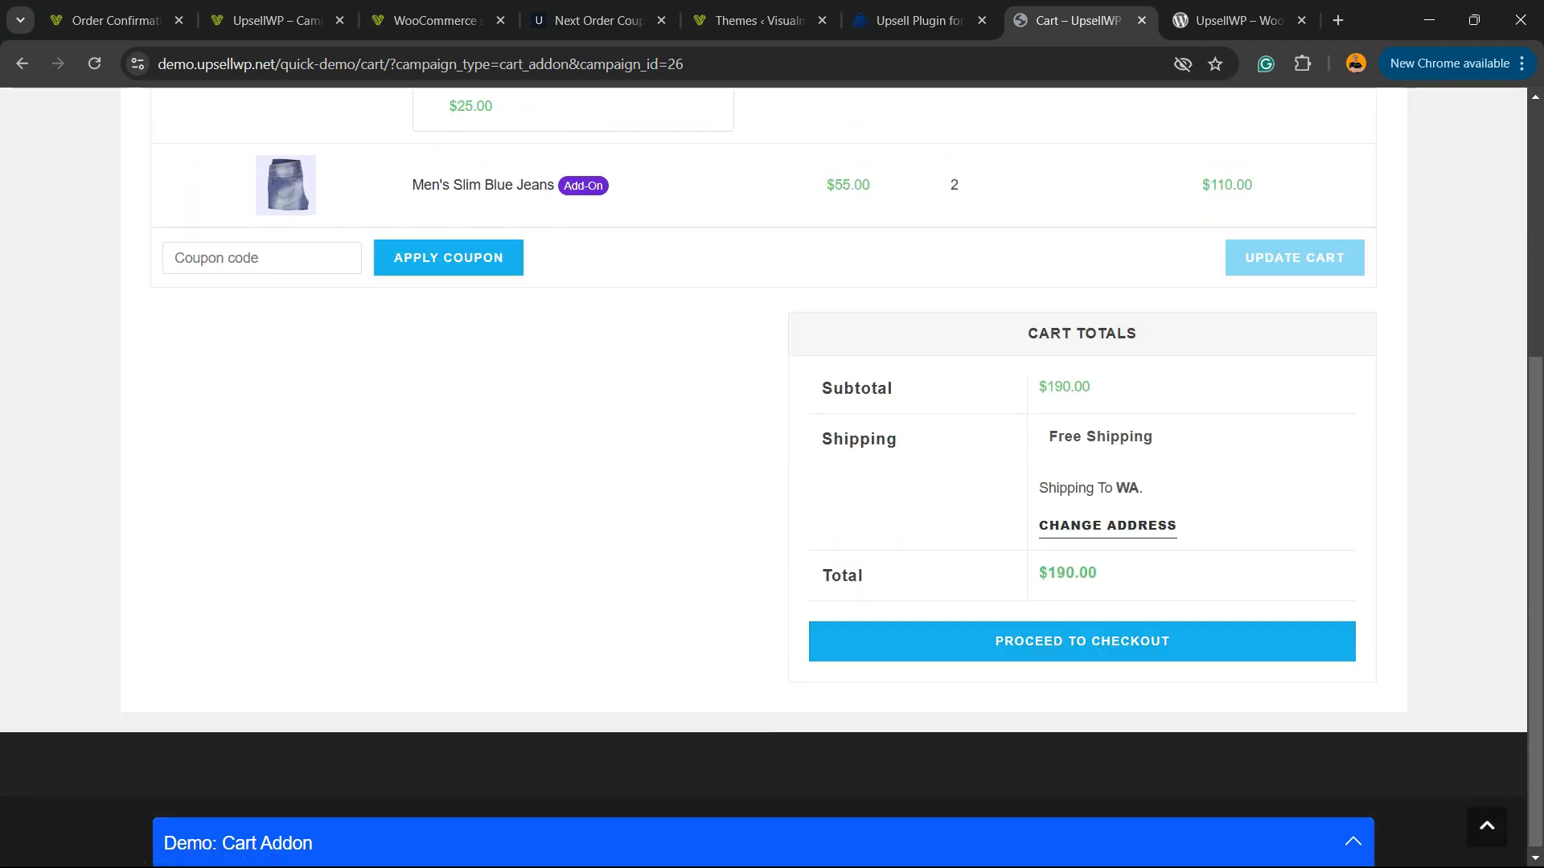
pyautogui.scroll(5, 1082, 603)
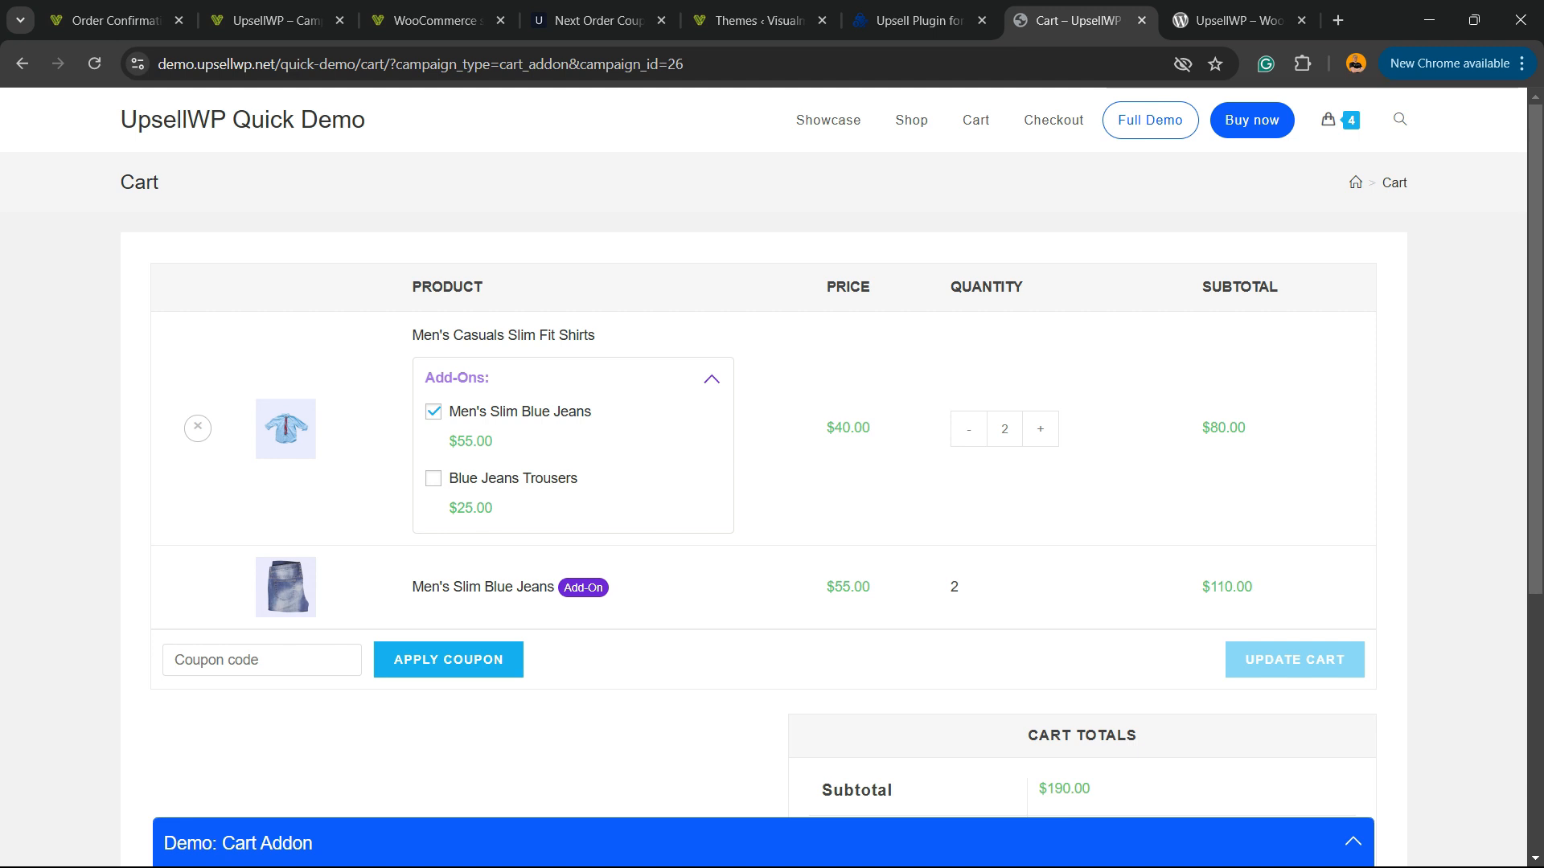
pyautogui.scroll(-5, 772, 450)
pyautogui.scroll(5, 772, 450)
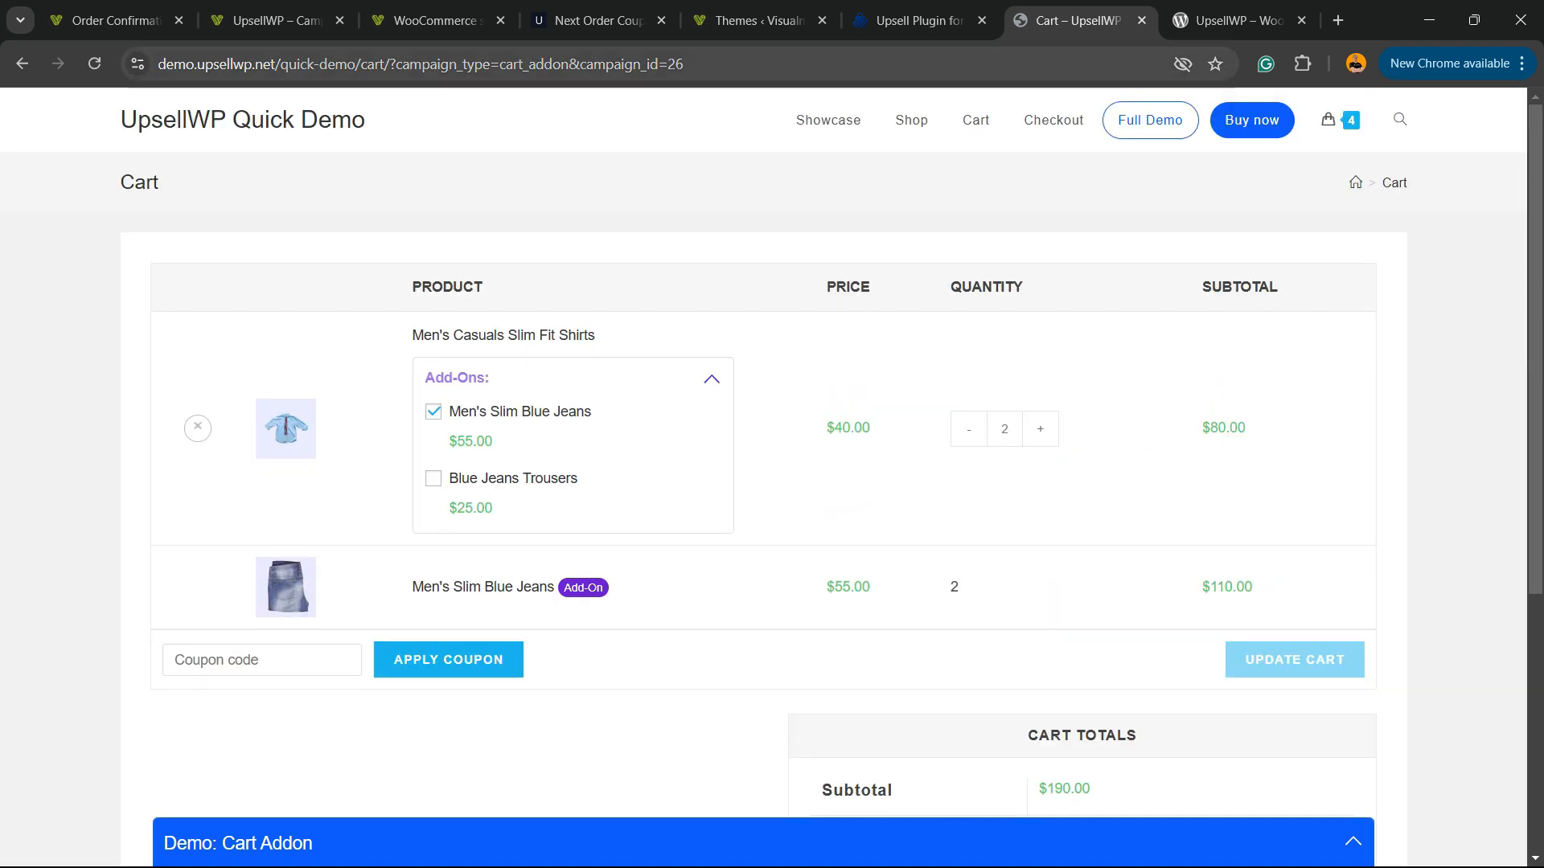
# - Reopen the live demo showcase from the UpsellWP home page, close the Cart Addon demo and open the Post purchase Upsells demo
pyautogui.click(919, 21)
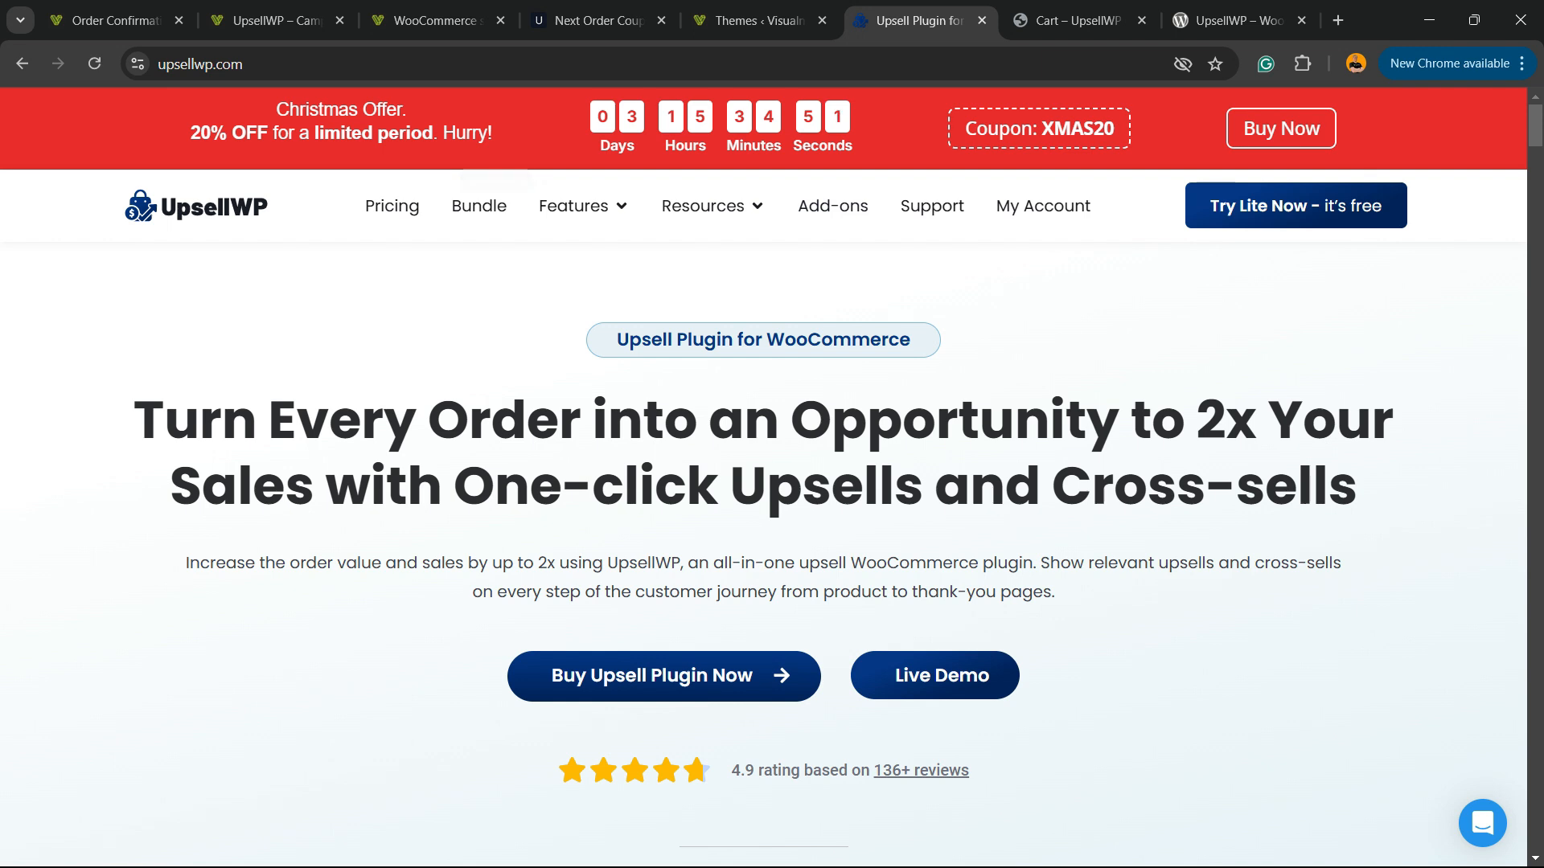
pyautogui.click(935, 676)
pyautogui.click(1114, 21)
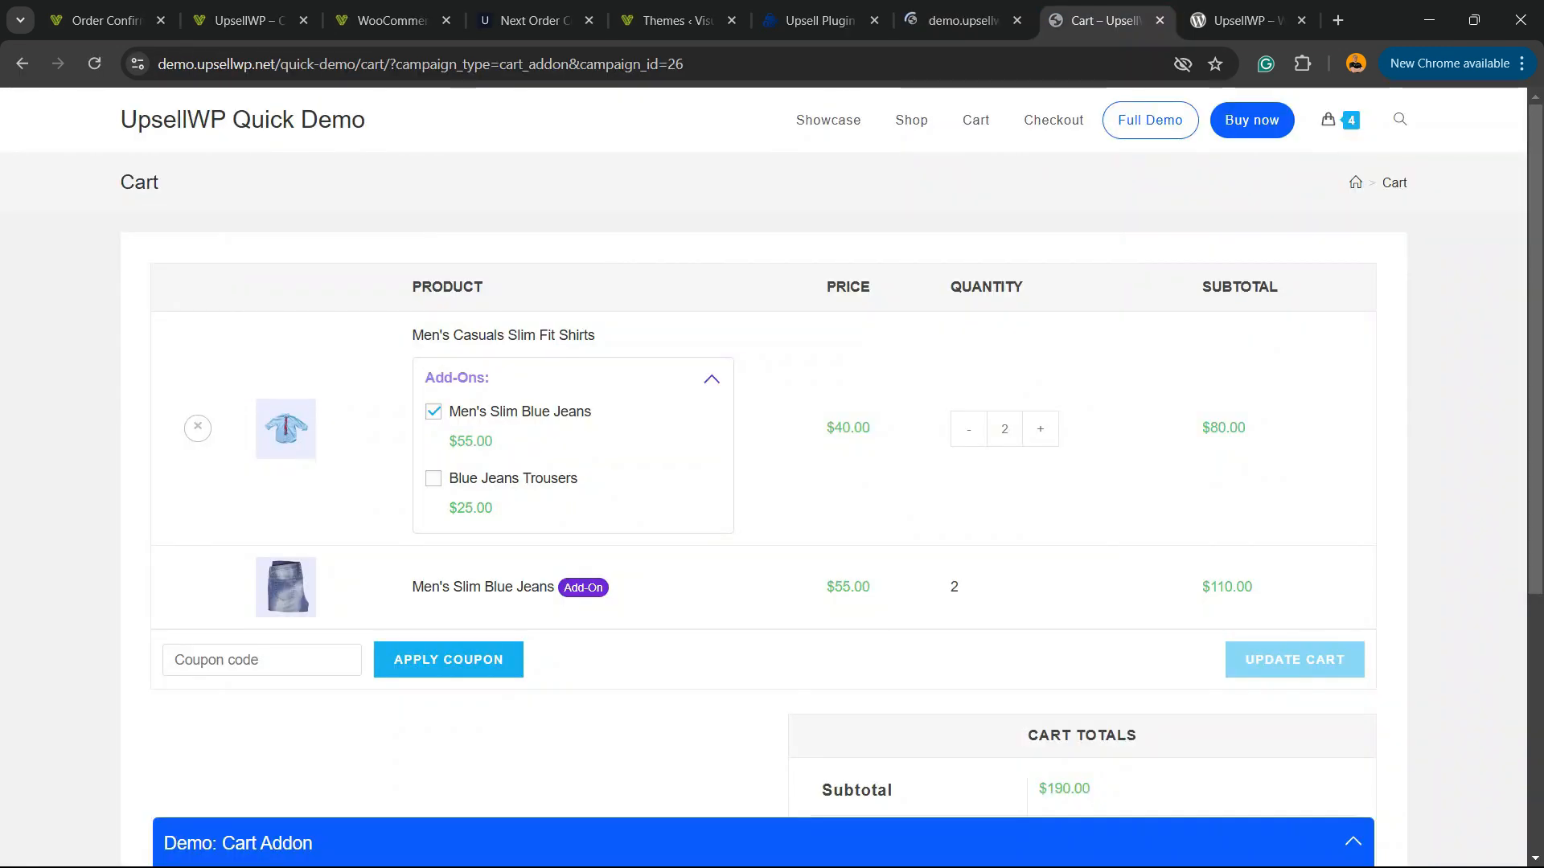
pyautogui.click(1160, 20)
pyautogui.click(965, 21)
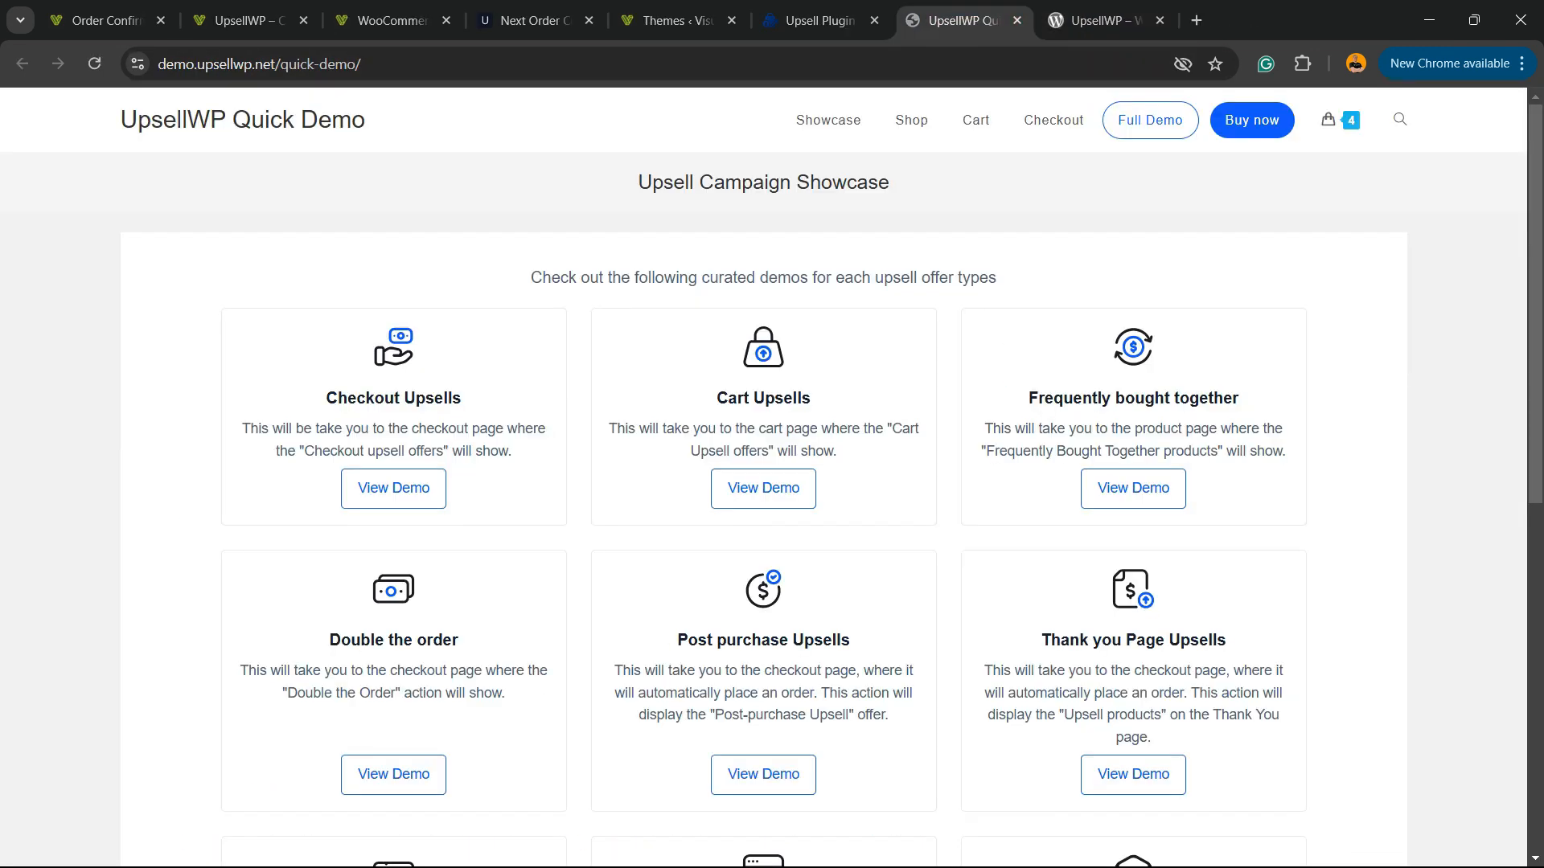
pyautogui.scroll(-3, 764, 523)
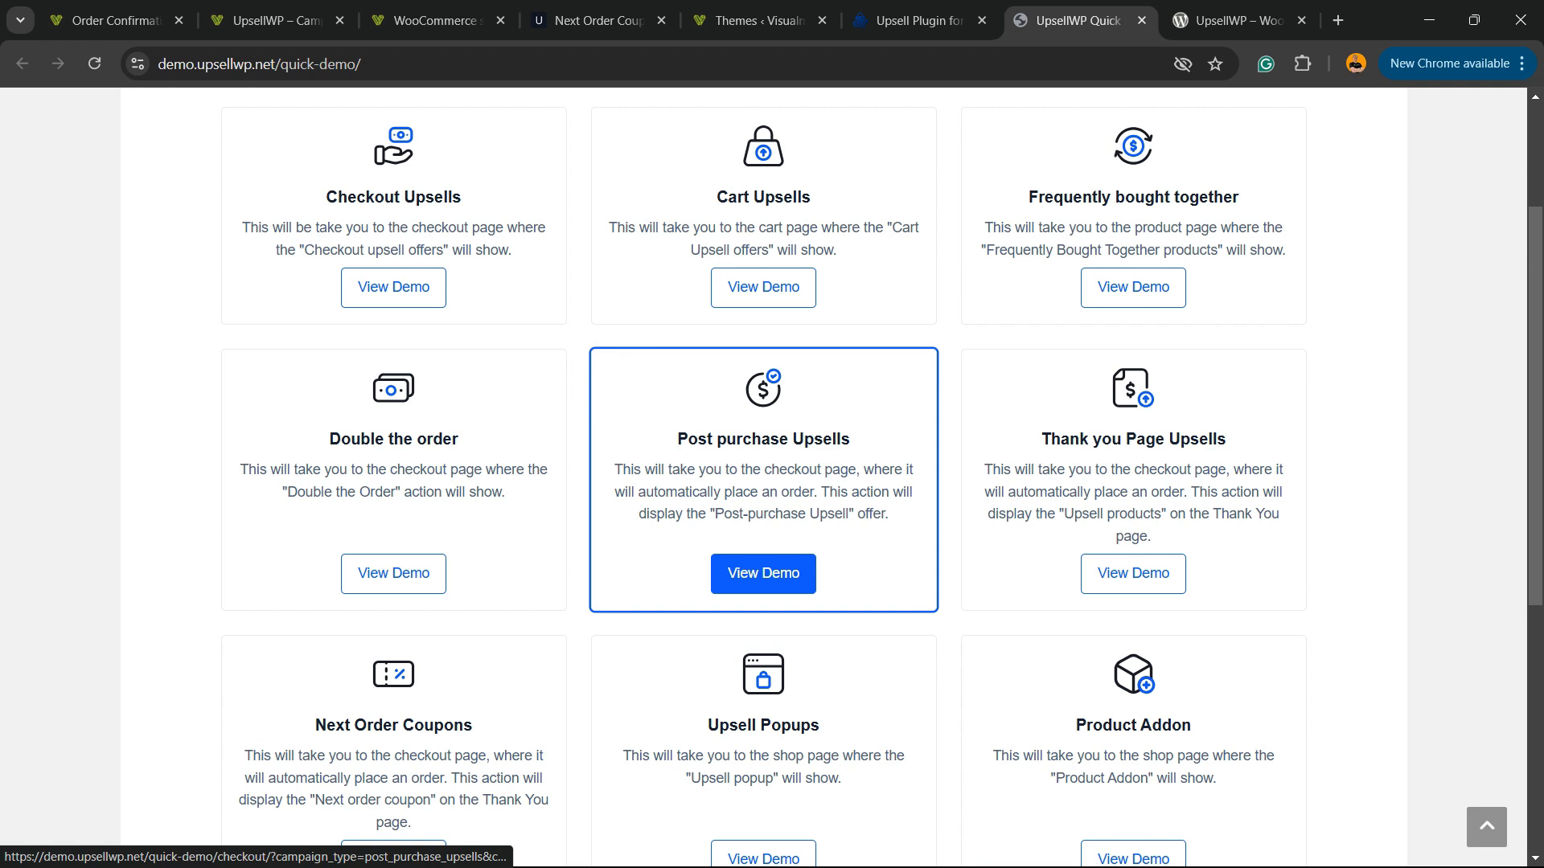
pyautogui.click(763, 572)
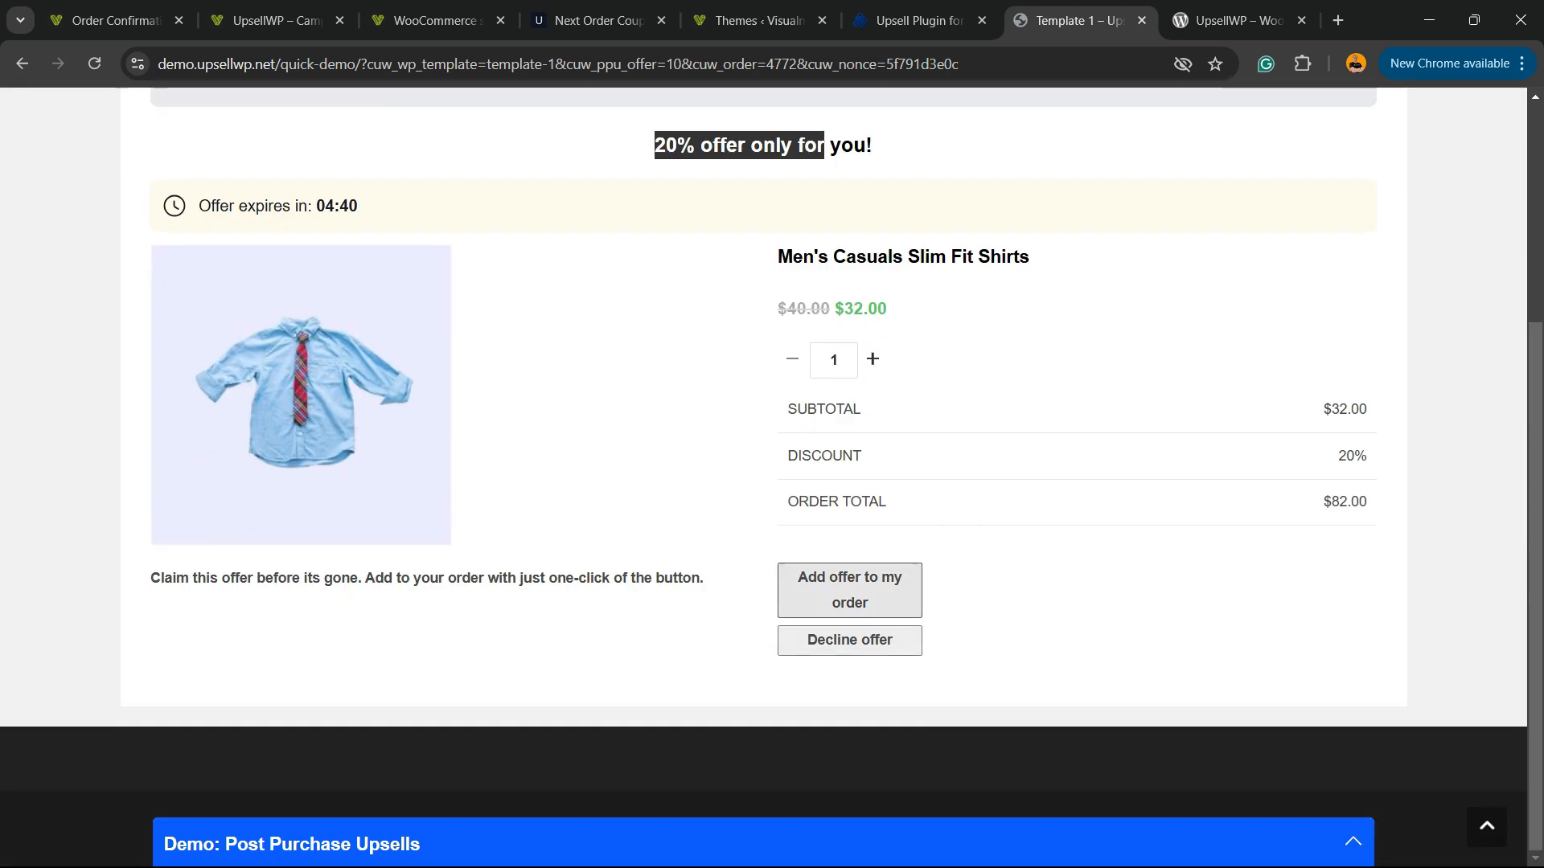
# - Accept the Men's Casuals Slim Fit Shirts post-purchase offer, collapse the demo panel and review the offer that follows
pyautogui.click(850, 591)
pyautogui.scroll(3, 850, 591)
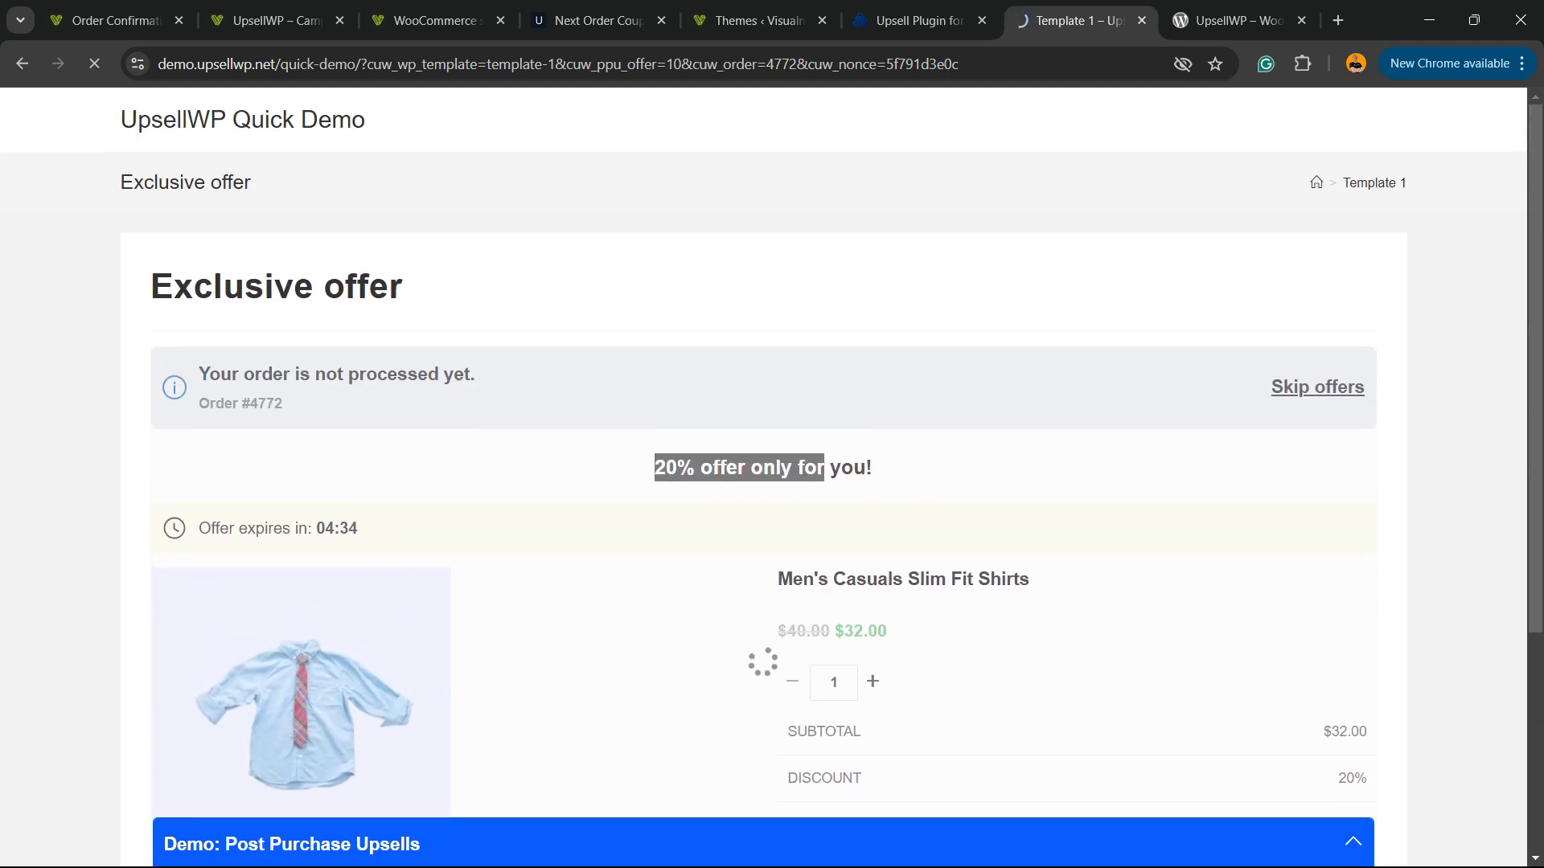
pyautogui.scroll(-4, 764, 322)
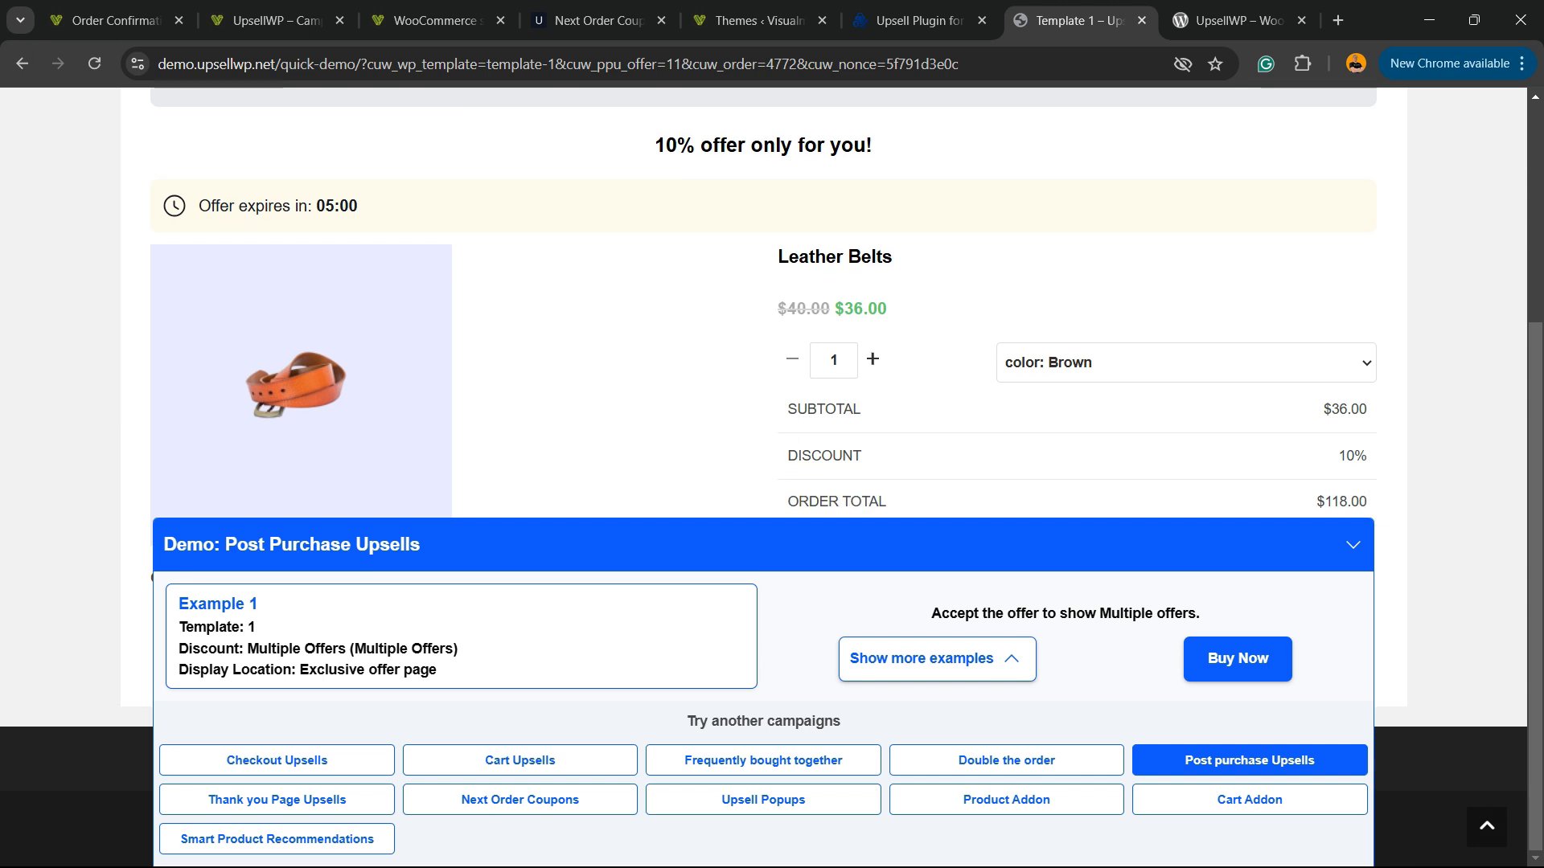
pyautogui.click(1353, 546)
pyautogui.scroll(4, 764, 402)
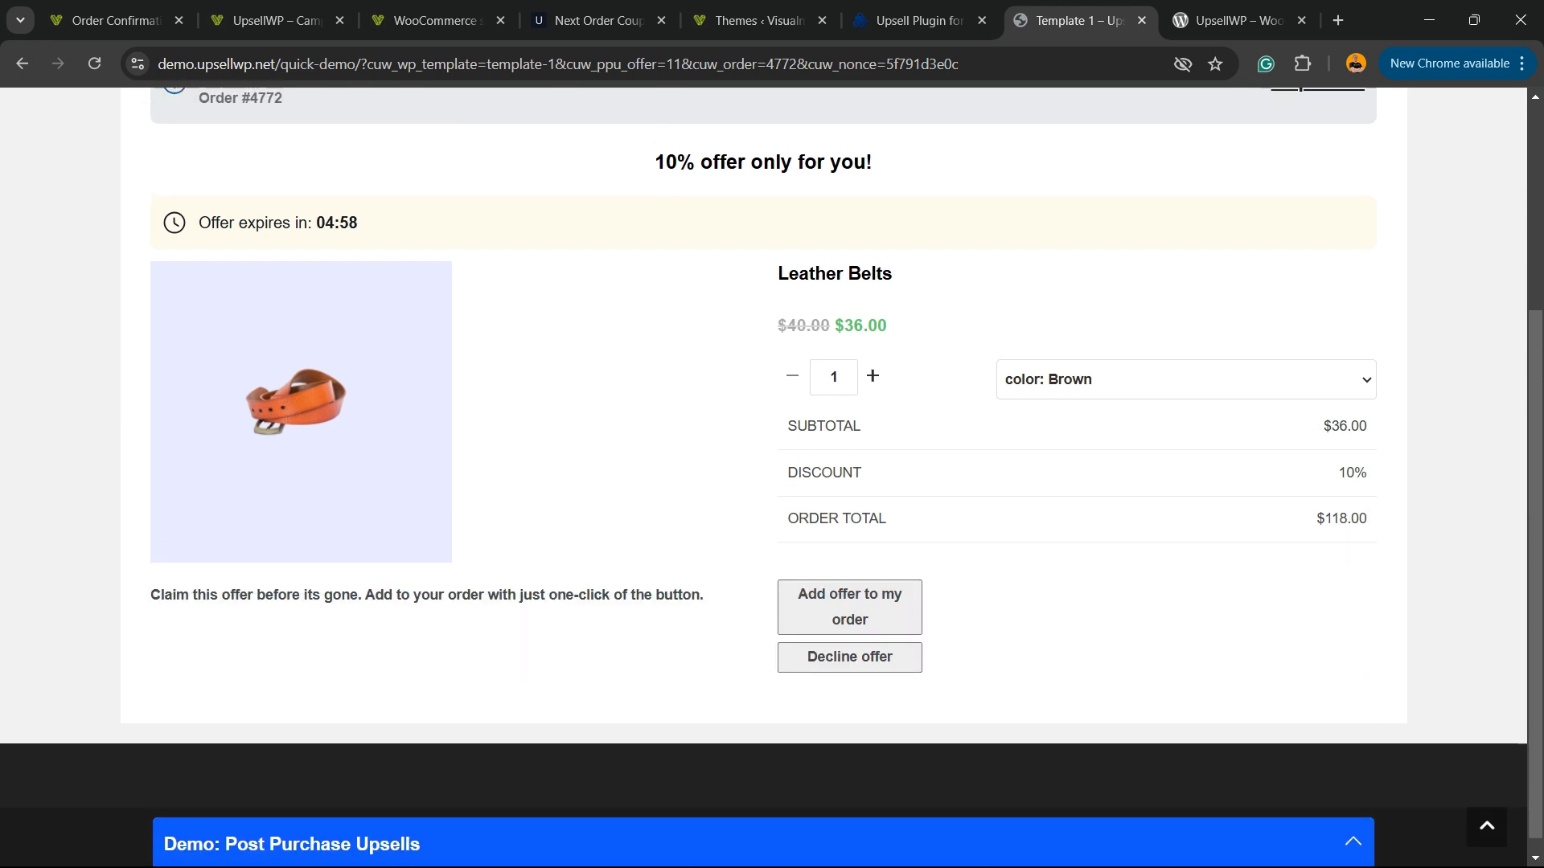
# - Switch to the store's UpsellWP admin and review the views, revenue and status of all campaigns in the campaign list
pyautogui.click(265, 20)
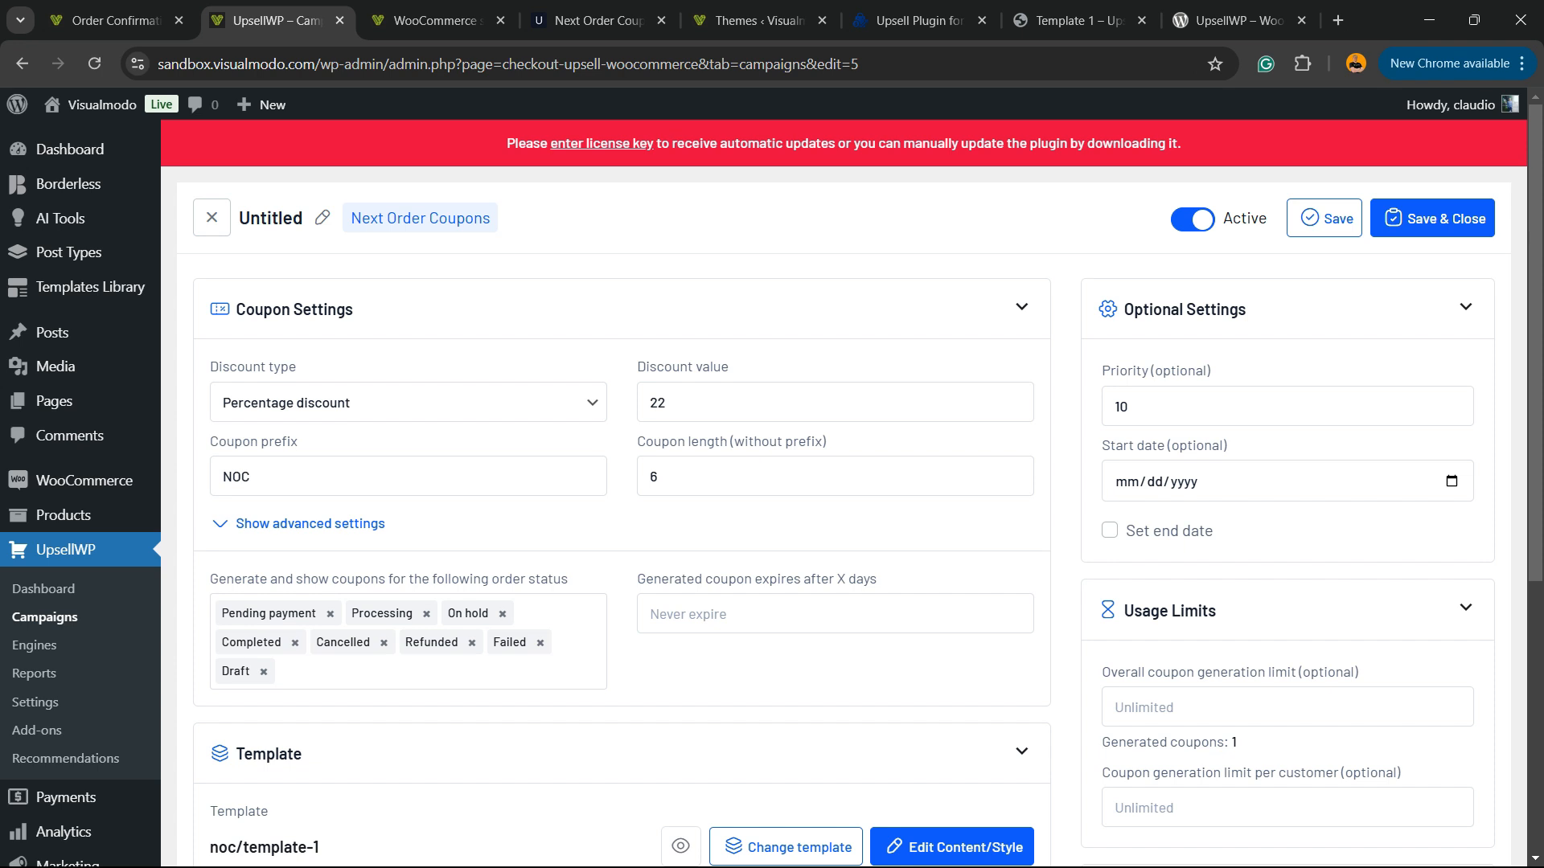
pyautogui.click(45, 617)
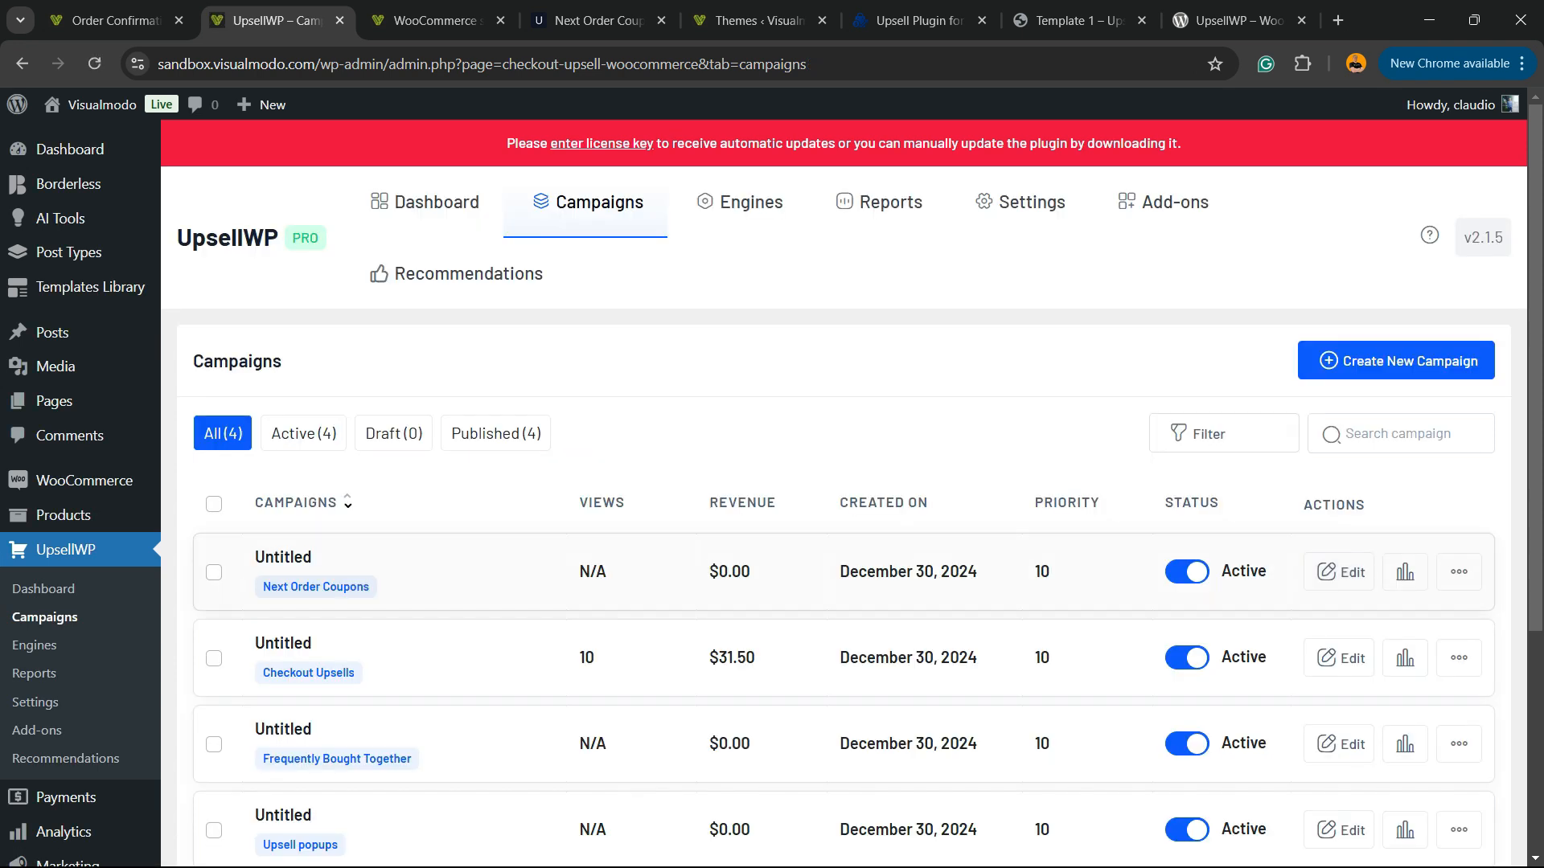
pyautogui.scroll(-3, 772, 483)
pyautogui.scroll(3, 772, 482)
pyautogui.scroll(-3, 772, 555)
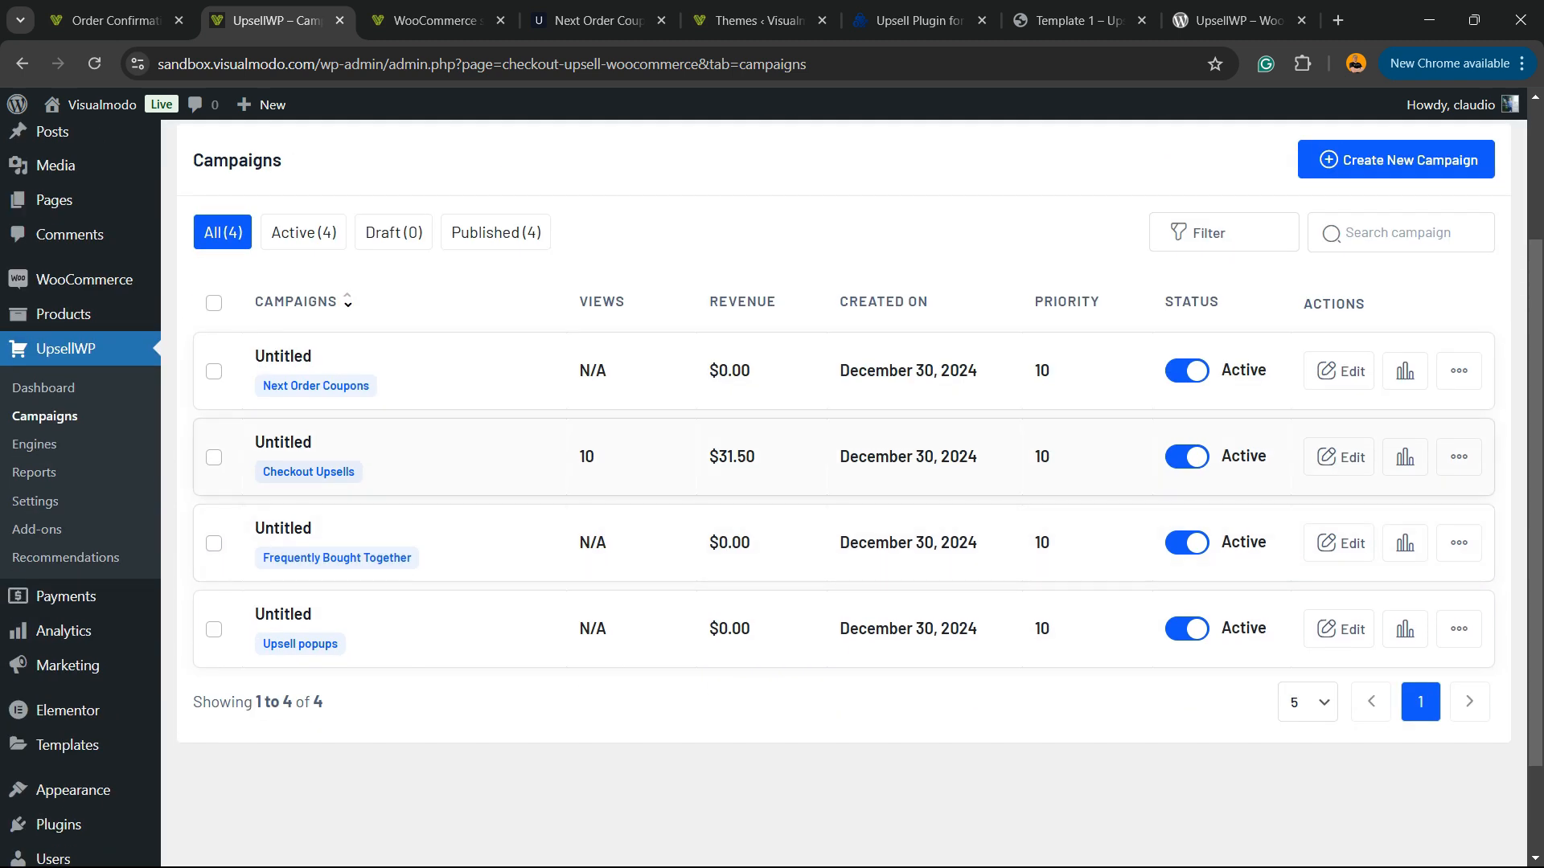
pyautogui.scroll(3, 296, 490)
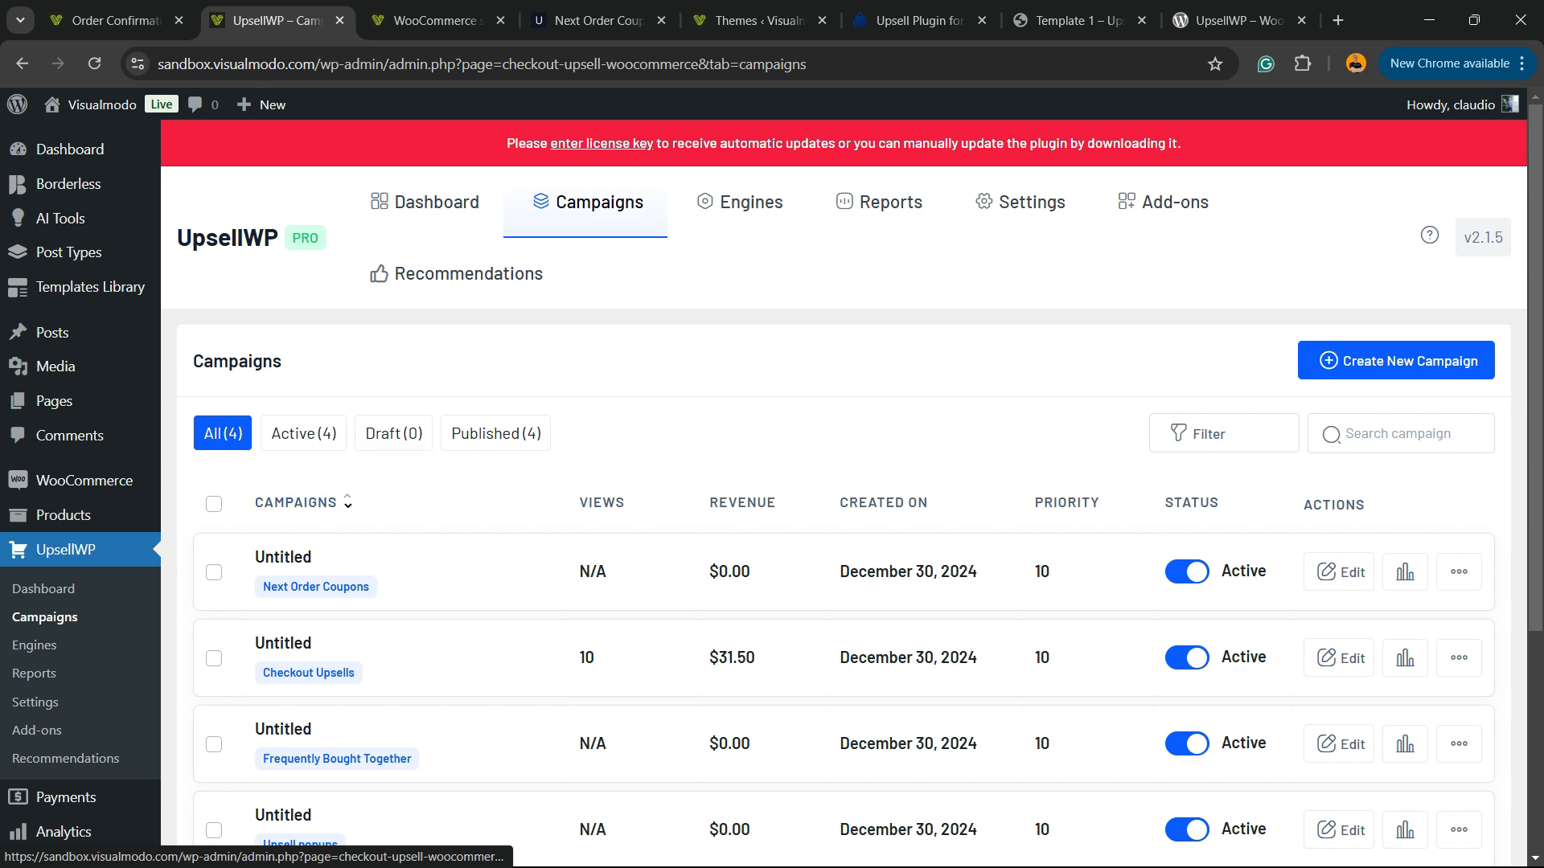
# - Examine the upsell revenue, conversion, orders and campaign revenue on the UpsellWP dashboard, and show the figures for this week
pyautogui.click(739, 202)
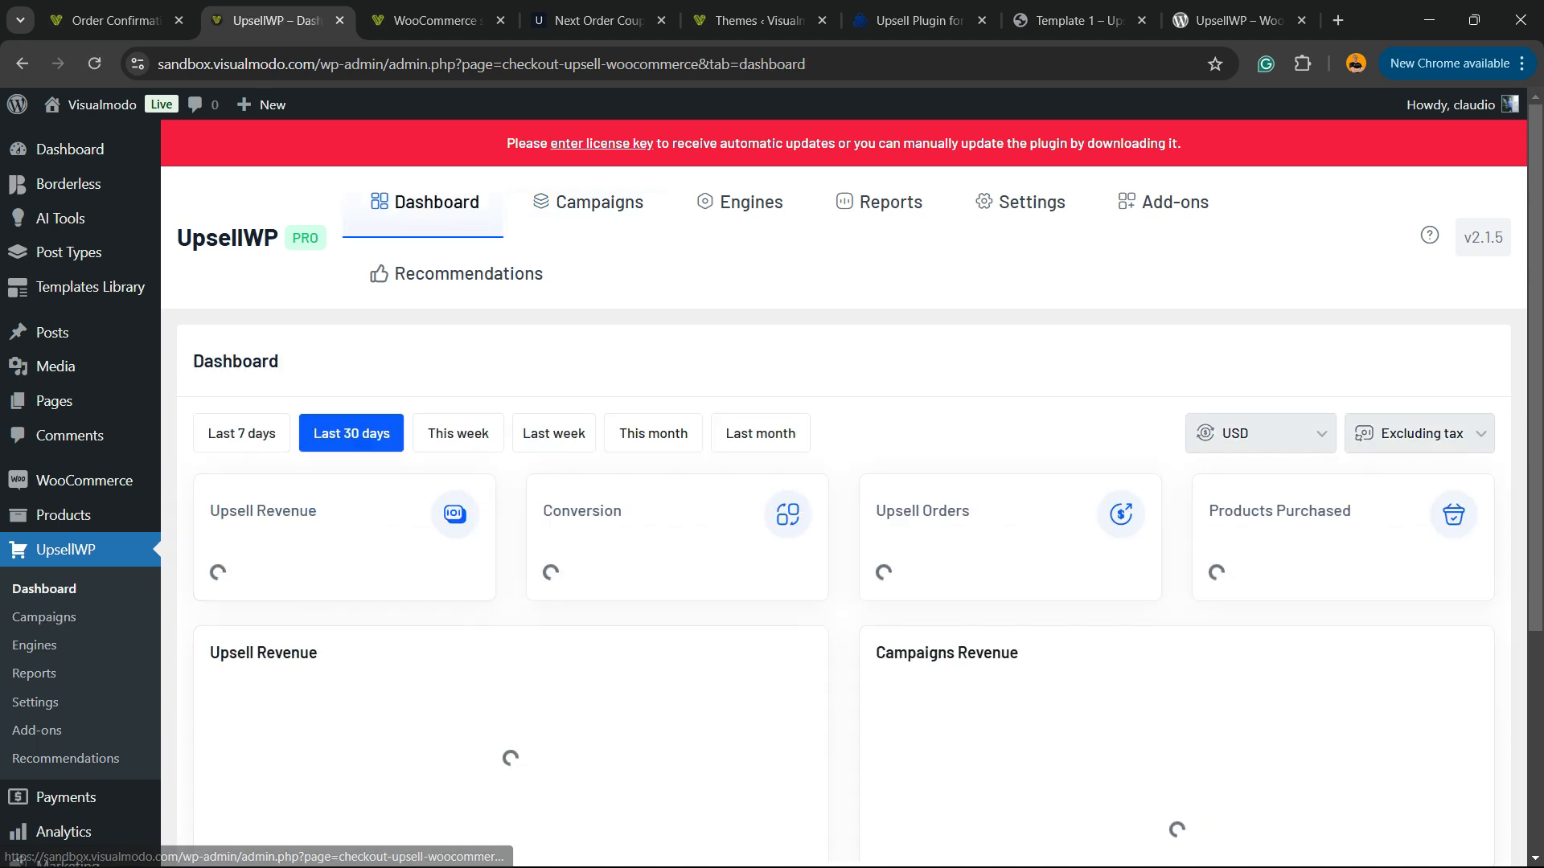
pyautogui.moveTo(211, 511); pyautogui.dragTo(317, 512)
pyautogui.moveTo(544, 511); pyautogui.dragTo(622, 511)
pyautogui.moveTo(876, 511); pyautogui.dragTo(970, 511)
pyautogui.scroll(-3, 970, 512)
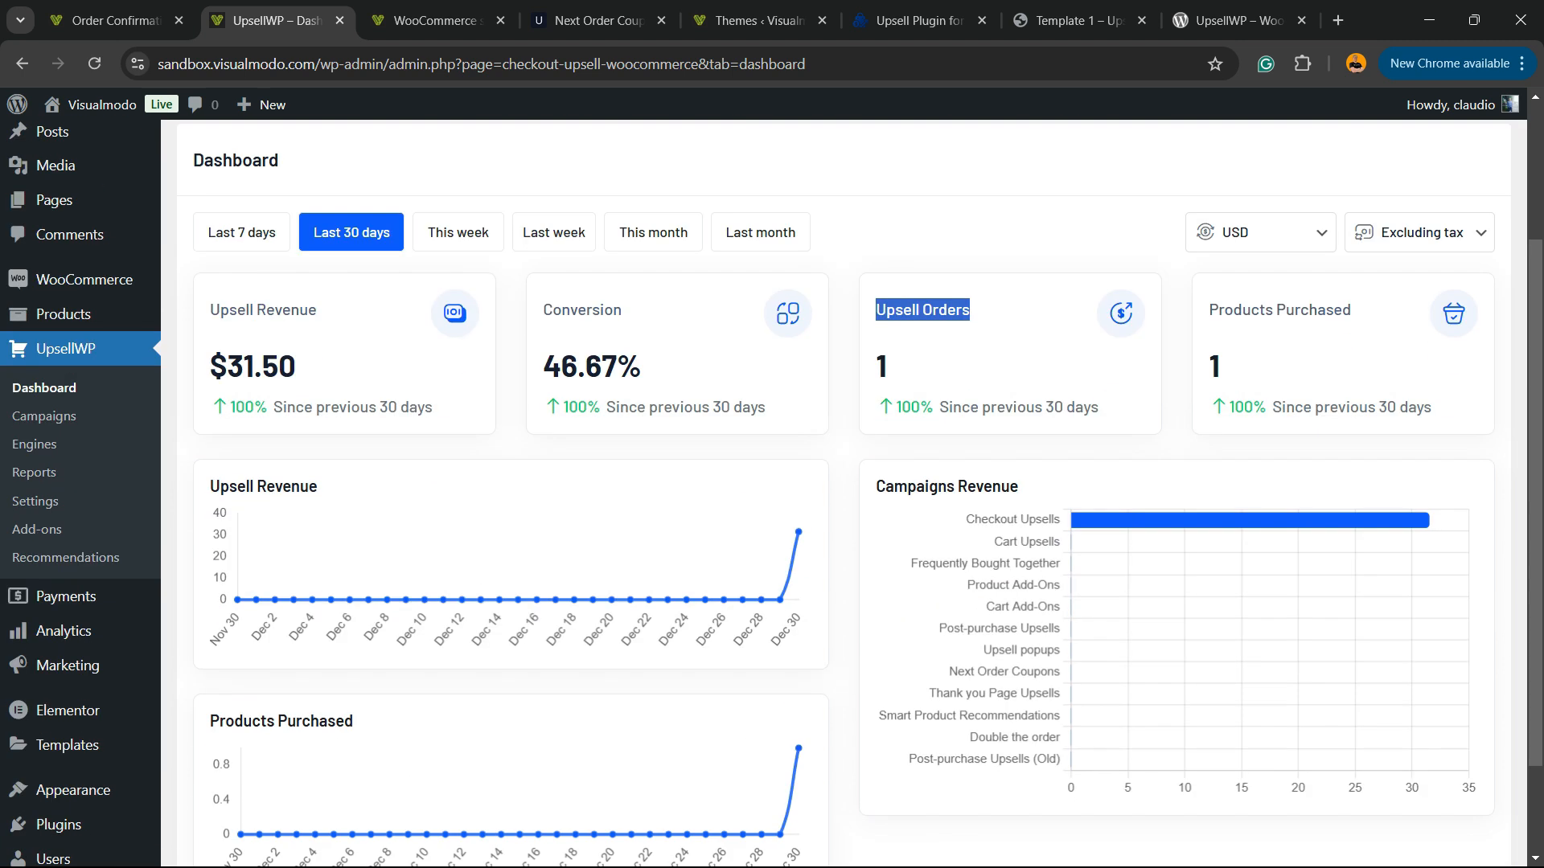
pyautogui.scroll(-2, 772, 495)
pyautogui.scroll(3, 772, 495)
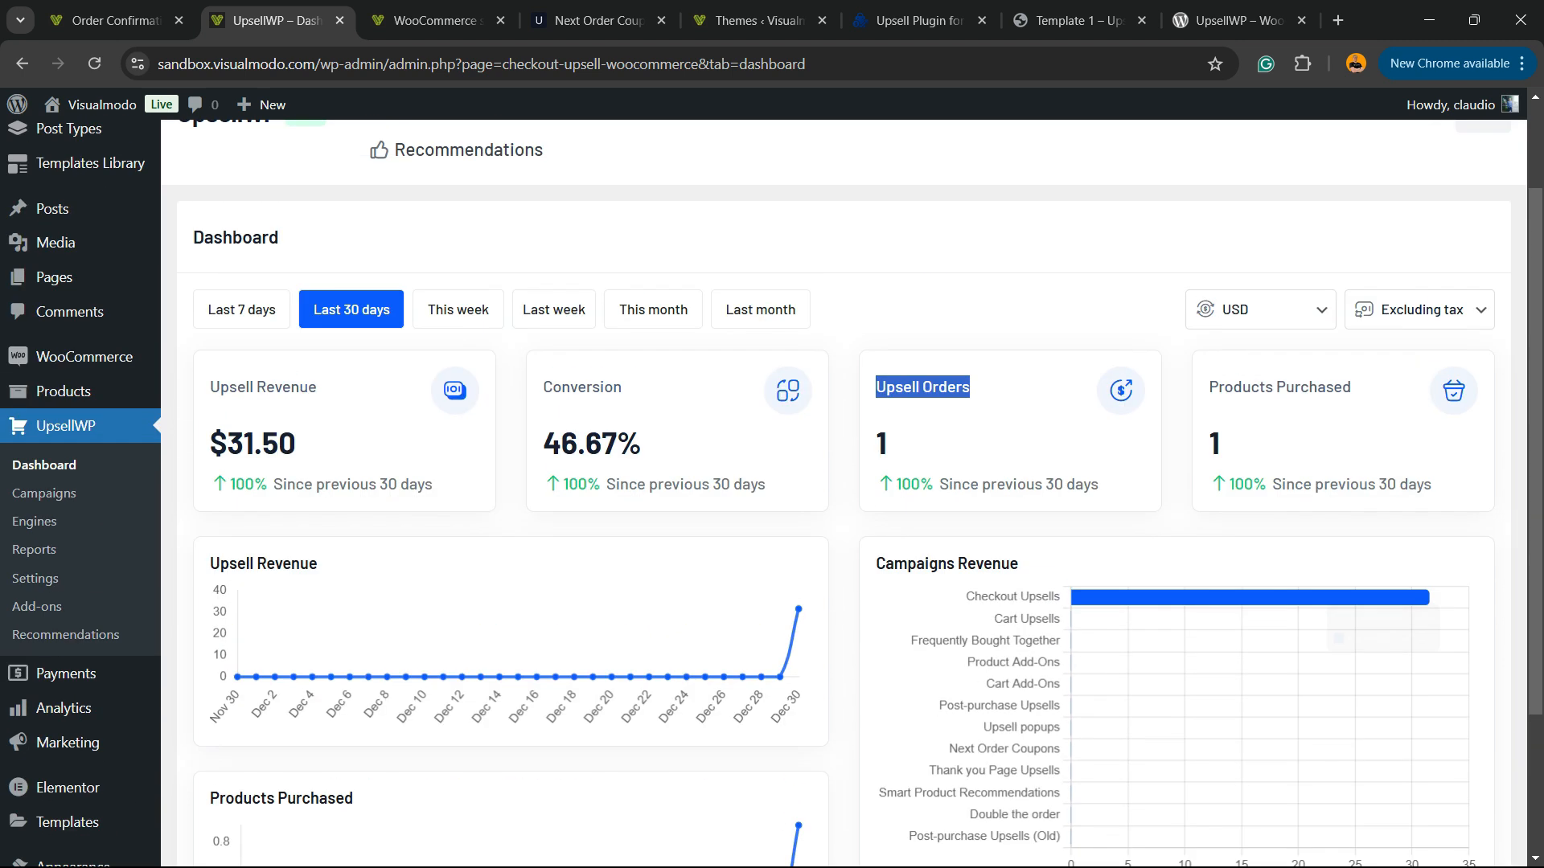
pyautogui.moveTo(1021, 565); pyautogui.dragTo(925, 565)
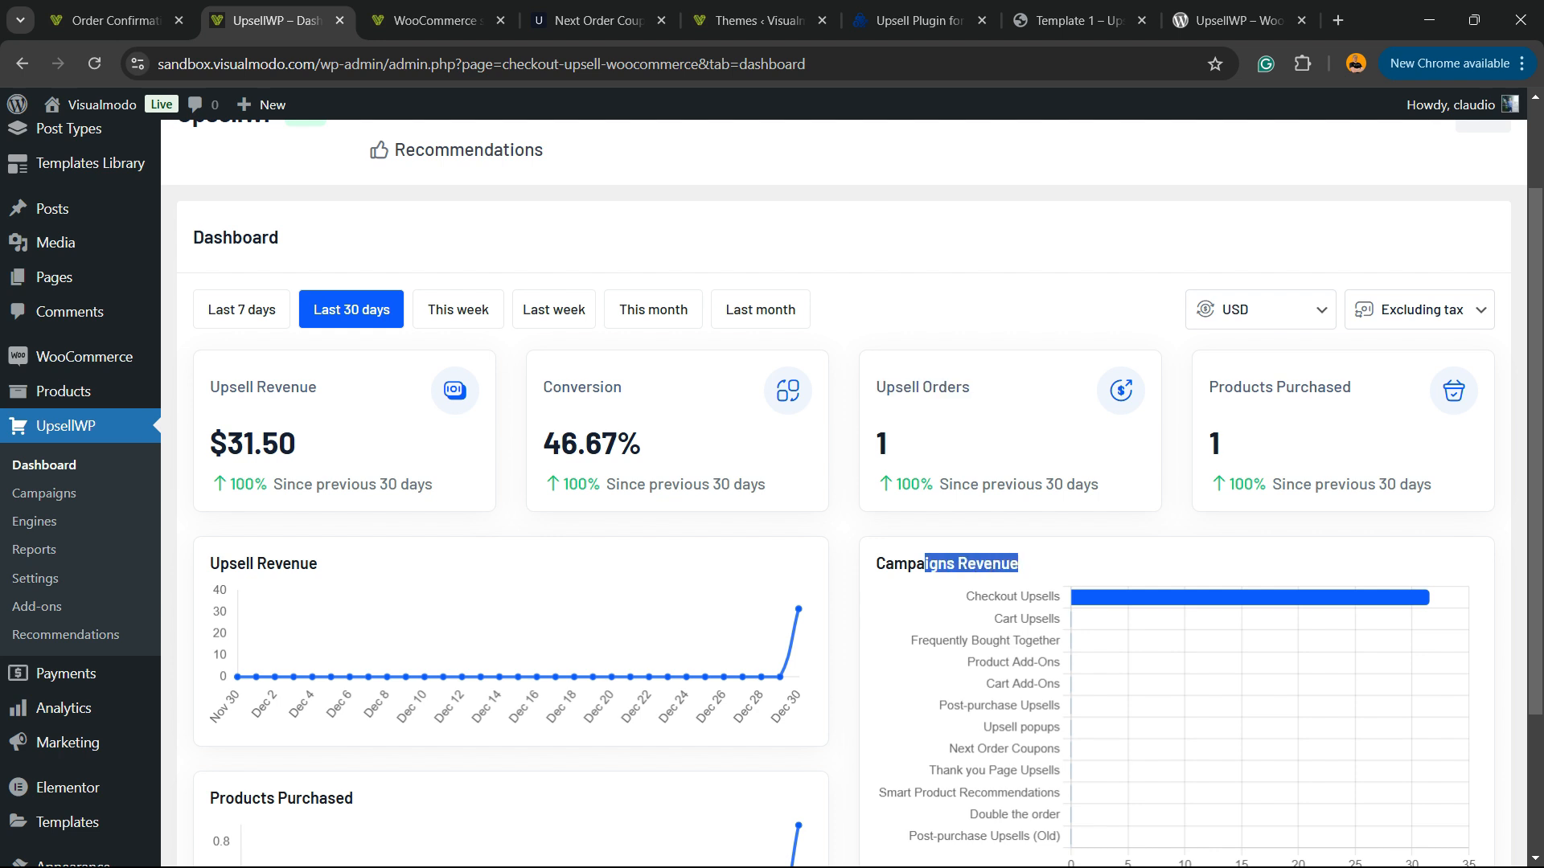
pyautogui.click(459, 309)
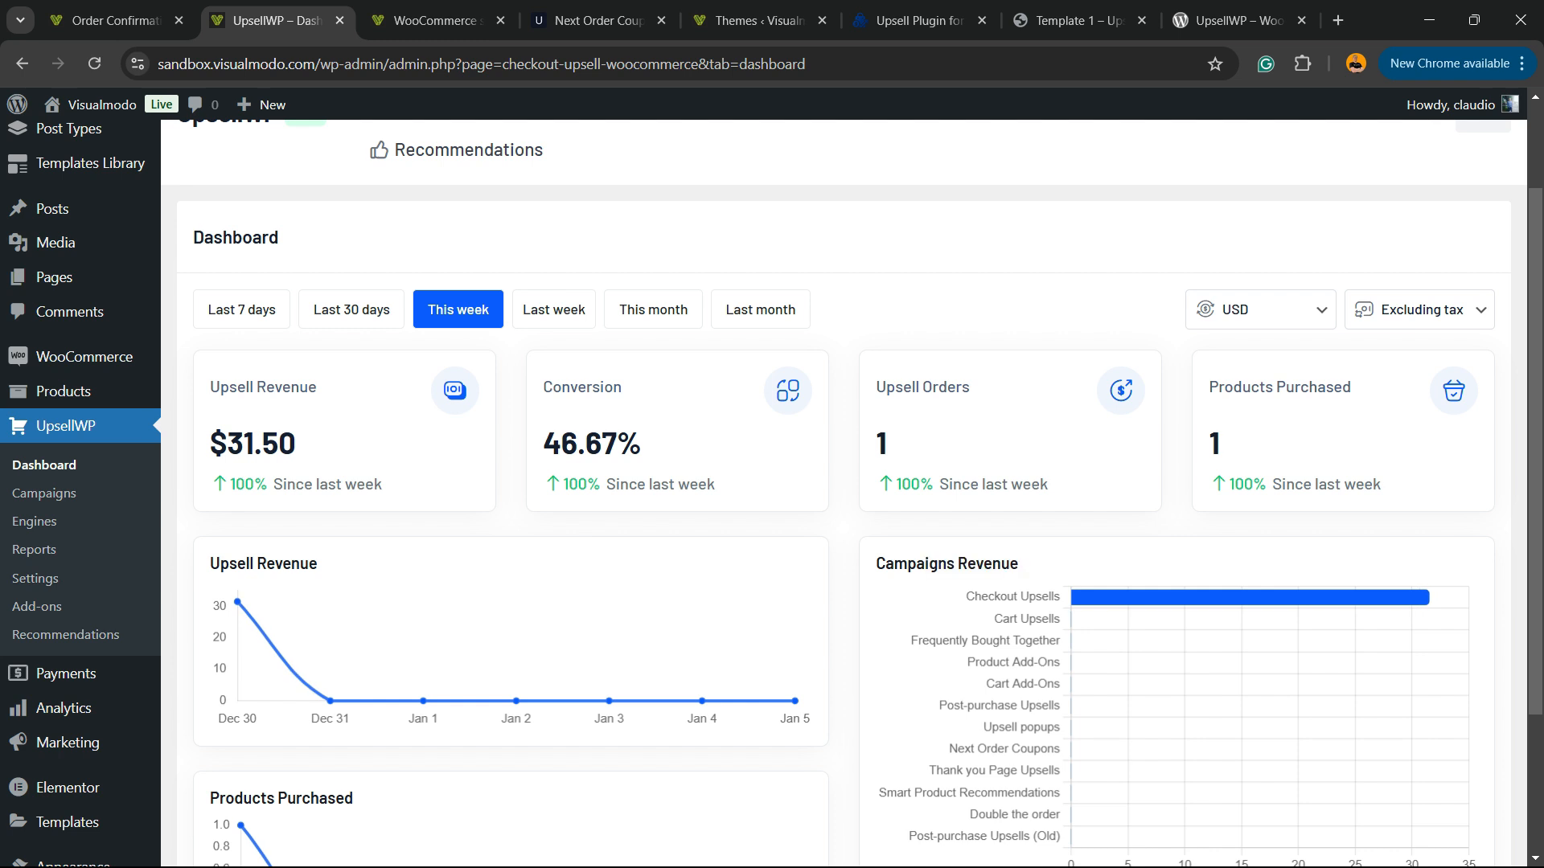
# - Review the add-ons available for UpsellWP
pyautogui.click(37, 606)
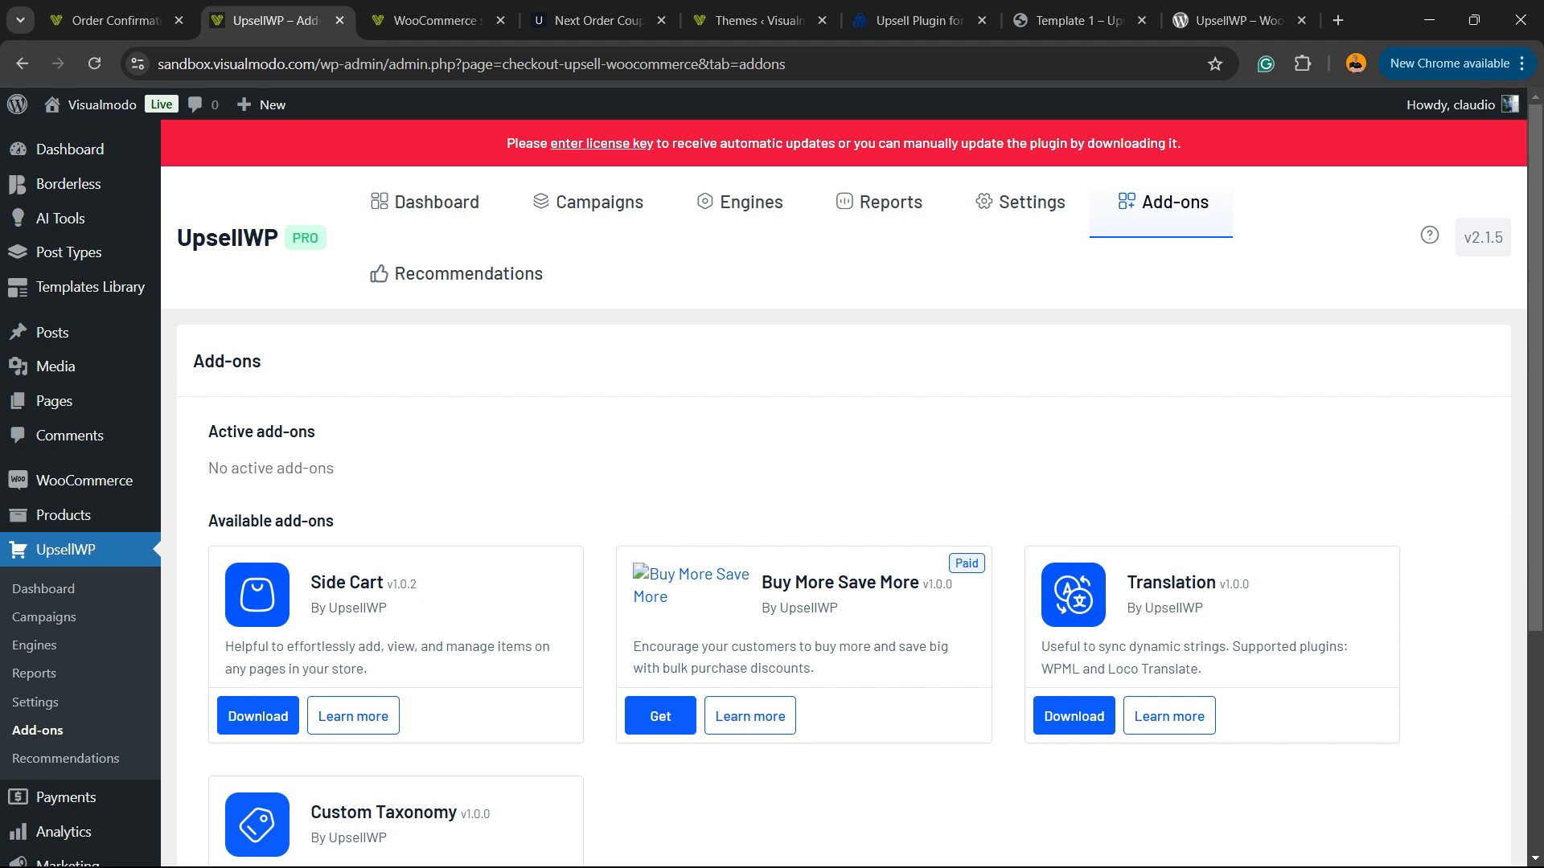
pyautogui.scroll(-4, 844, 482)
pyautogui.scroll(5, 844, 483)
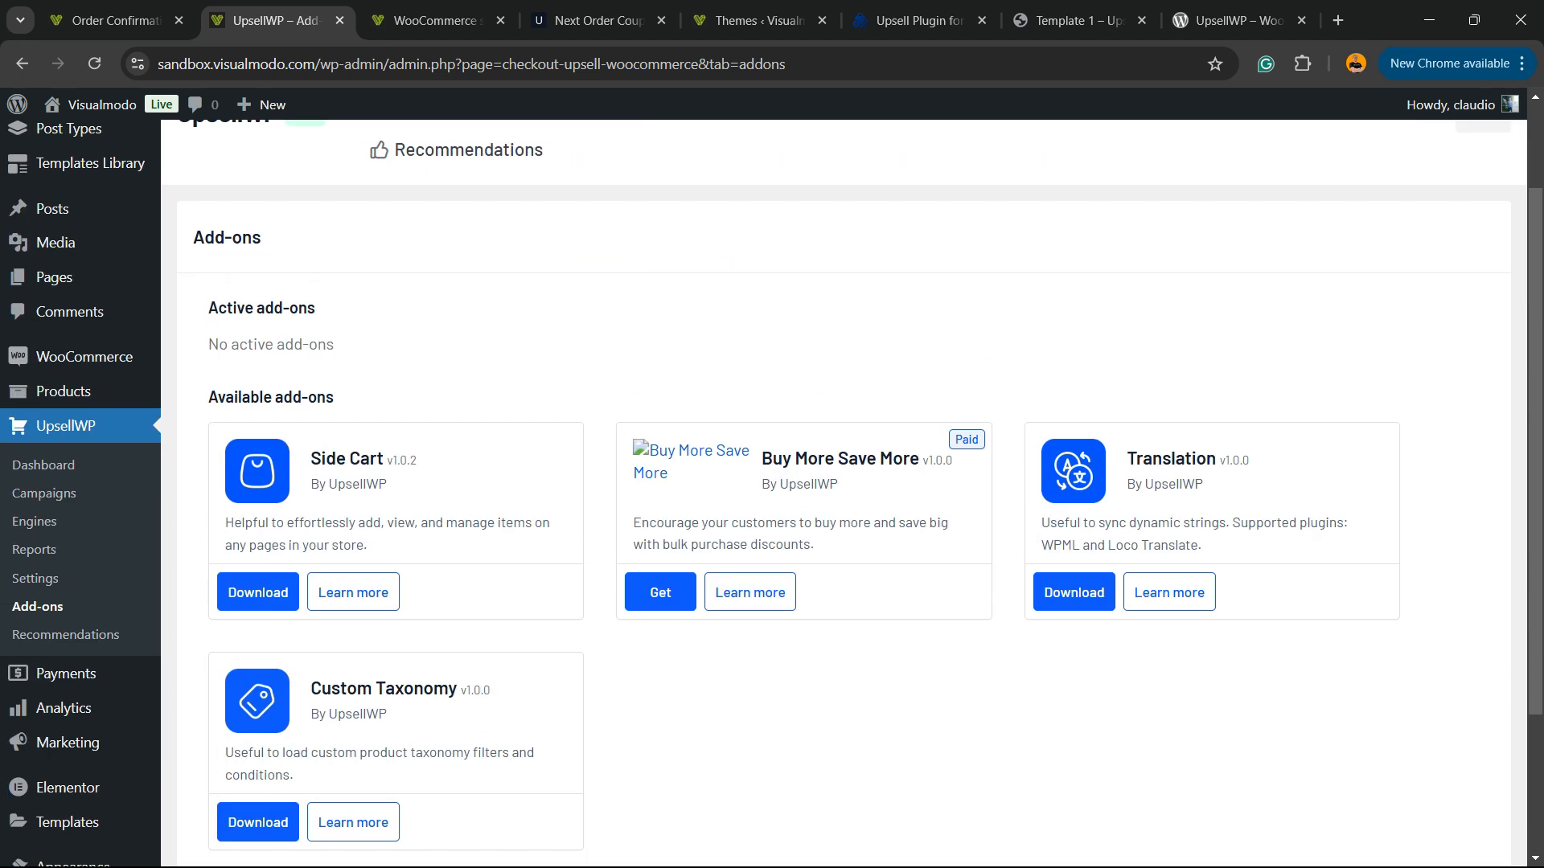
# - Open UpsellWP's recommendations and look through the suggested WooCommerce plugins
pyautogui.scroll(-3, 844, 482)
pyautogui.click(65, 558)
pyautogui.scroll(3, 450, 499)
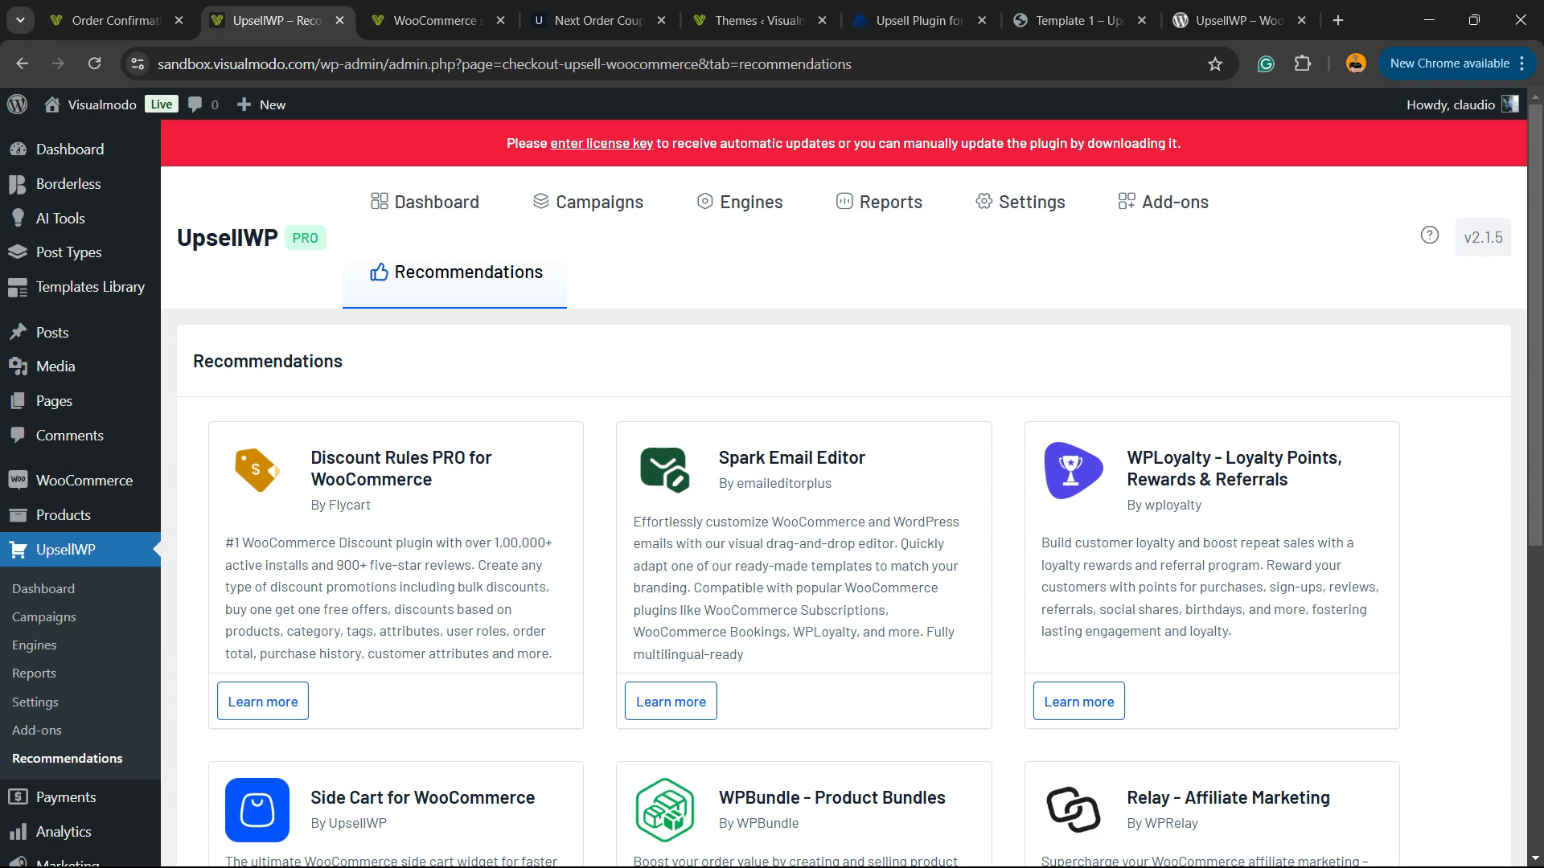
pyautogui.scroll(-6, 844, 563)
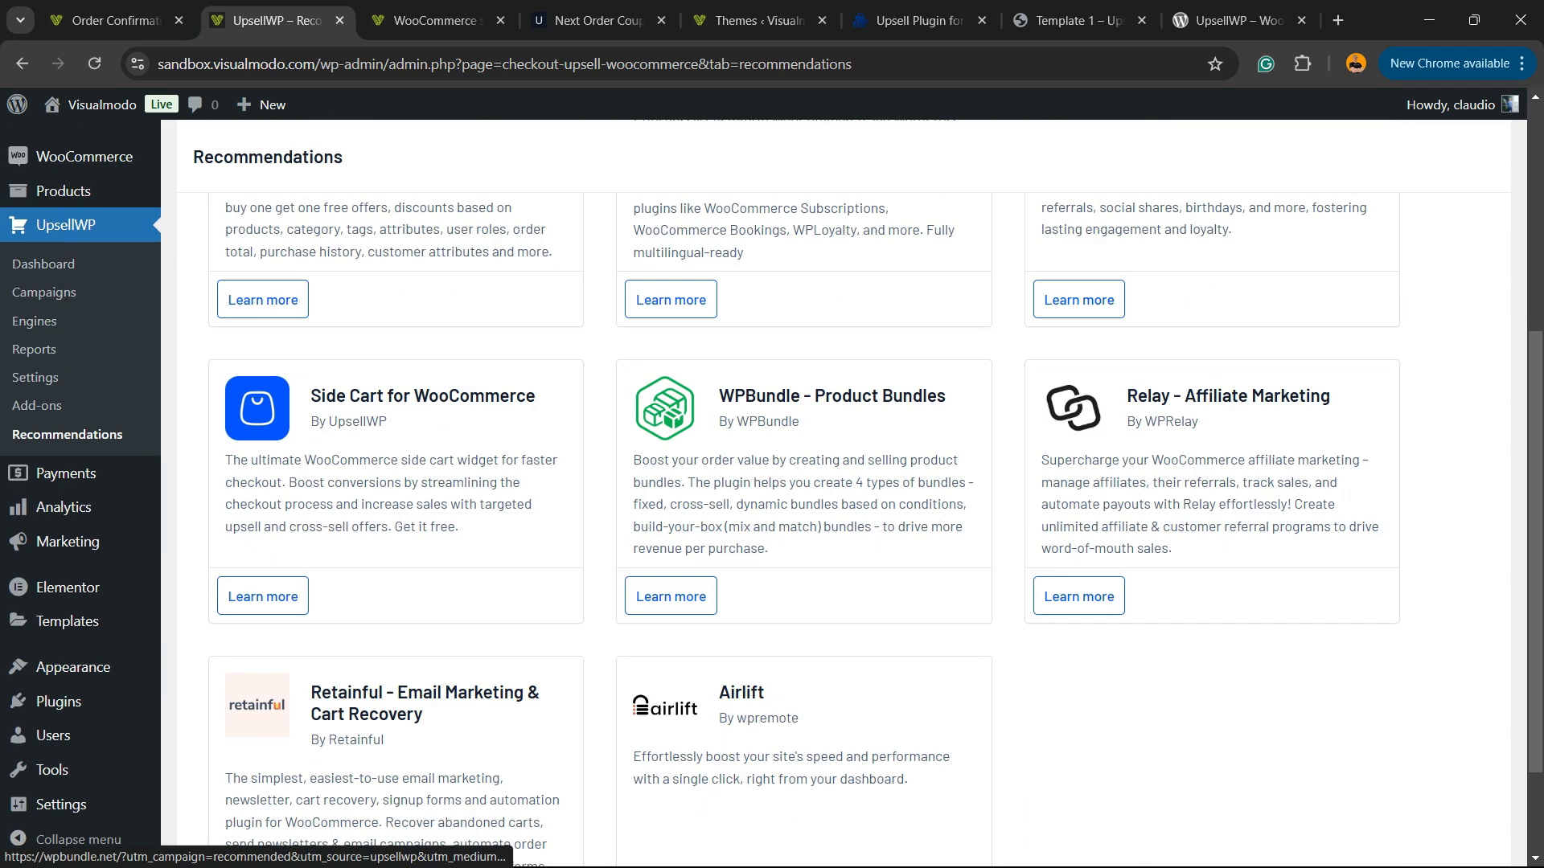
pyautogui.scroll(6, 844, 563)
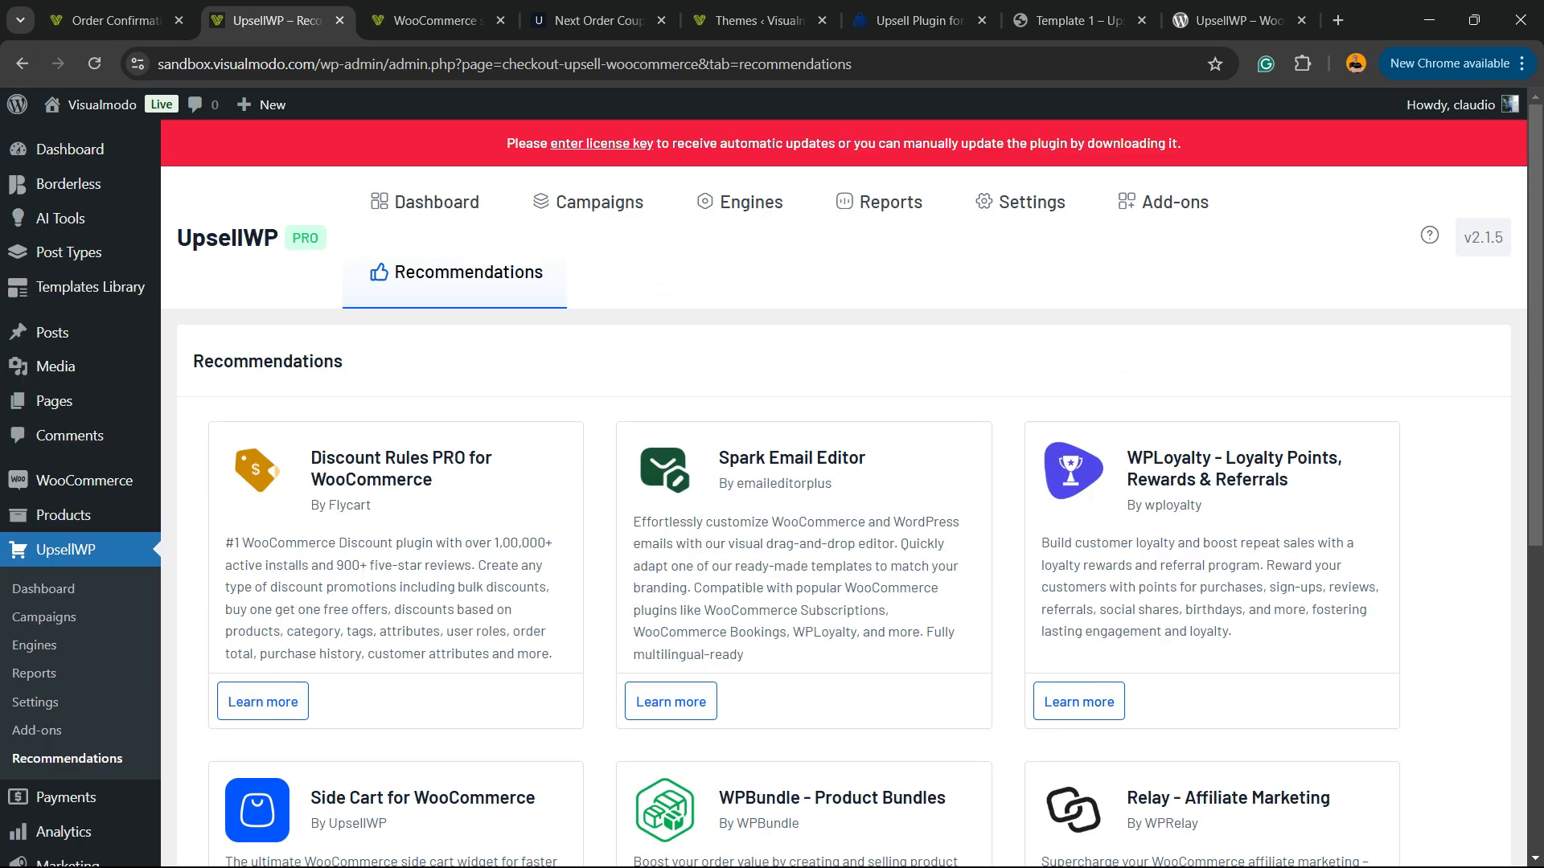
# - Open the UpsellWP settings and view the License, Campaigns, Templates and Engines sections
pyautogui.click(1020, 202)
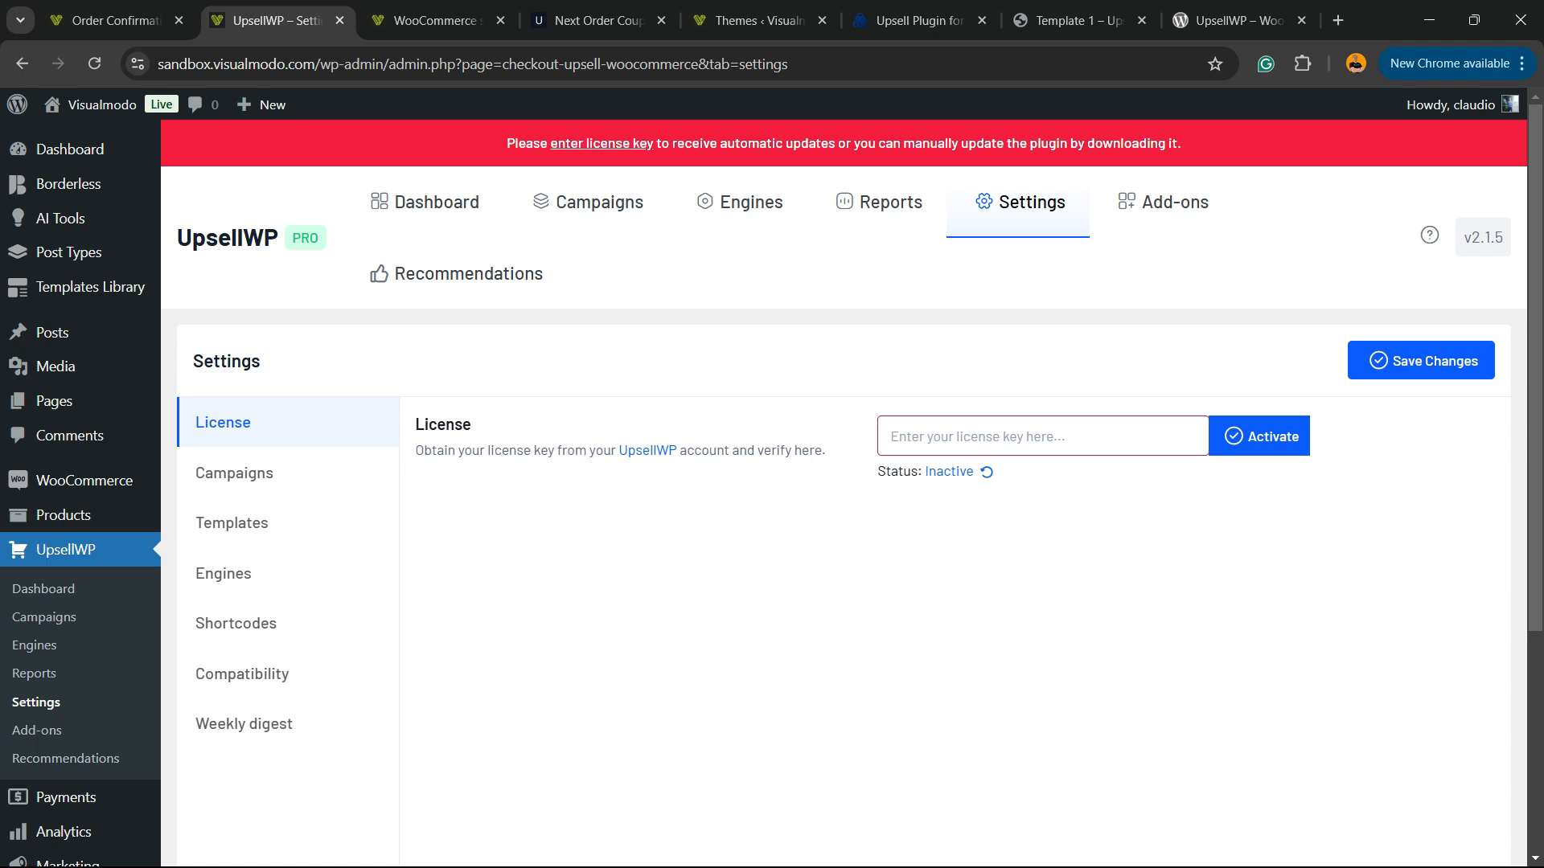
pyautogui.click(288, 473)
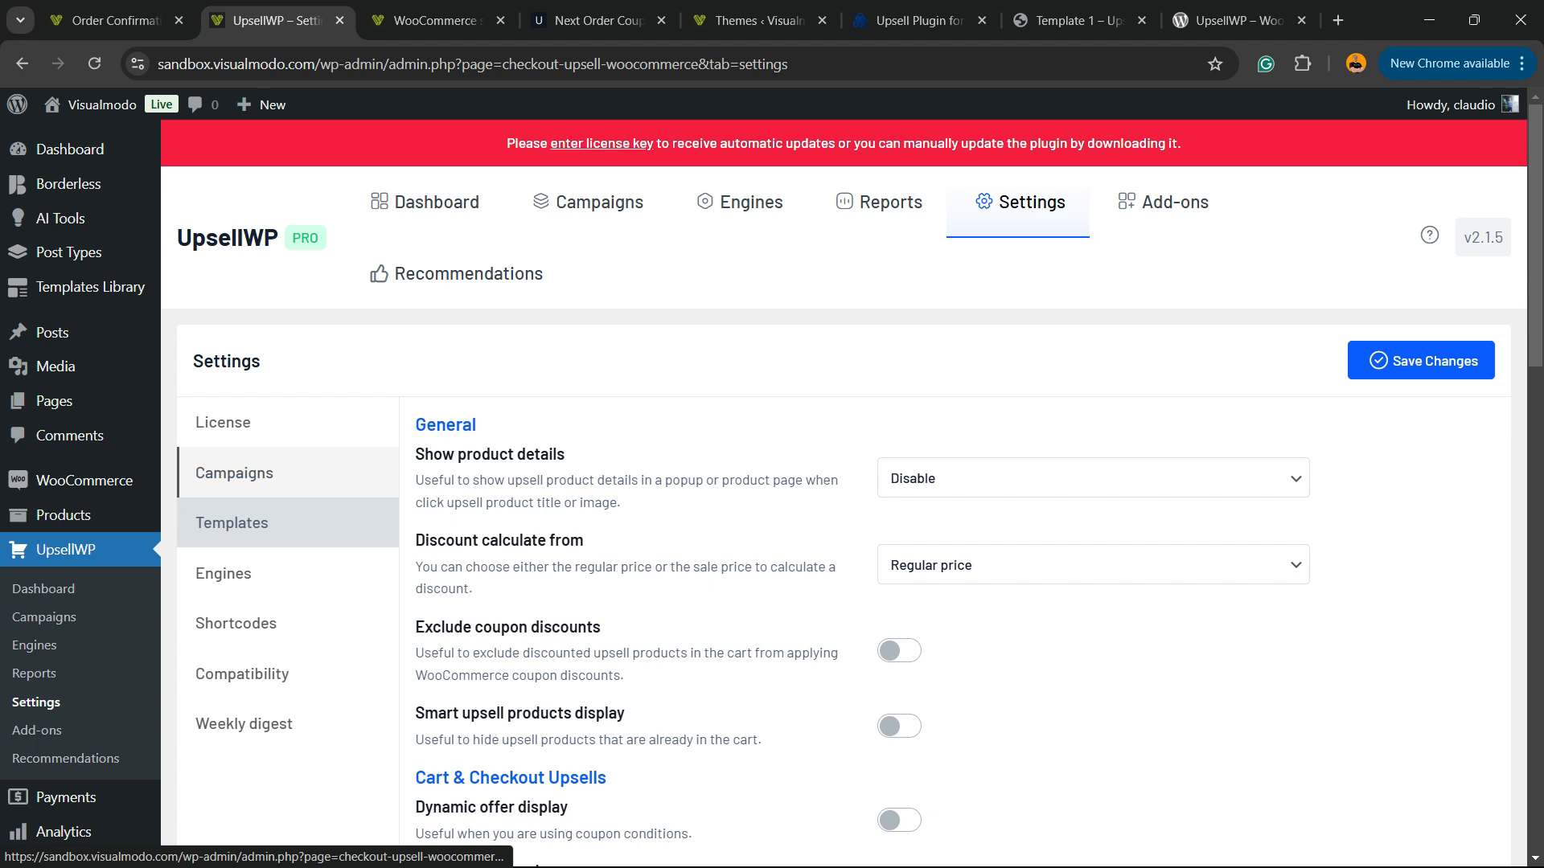
pyautogui.click(287, 523)
pyautogui.scroll(-3, 287, 499)
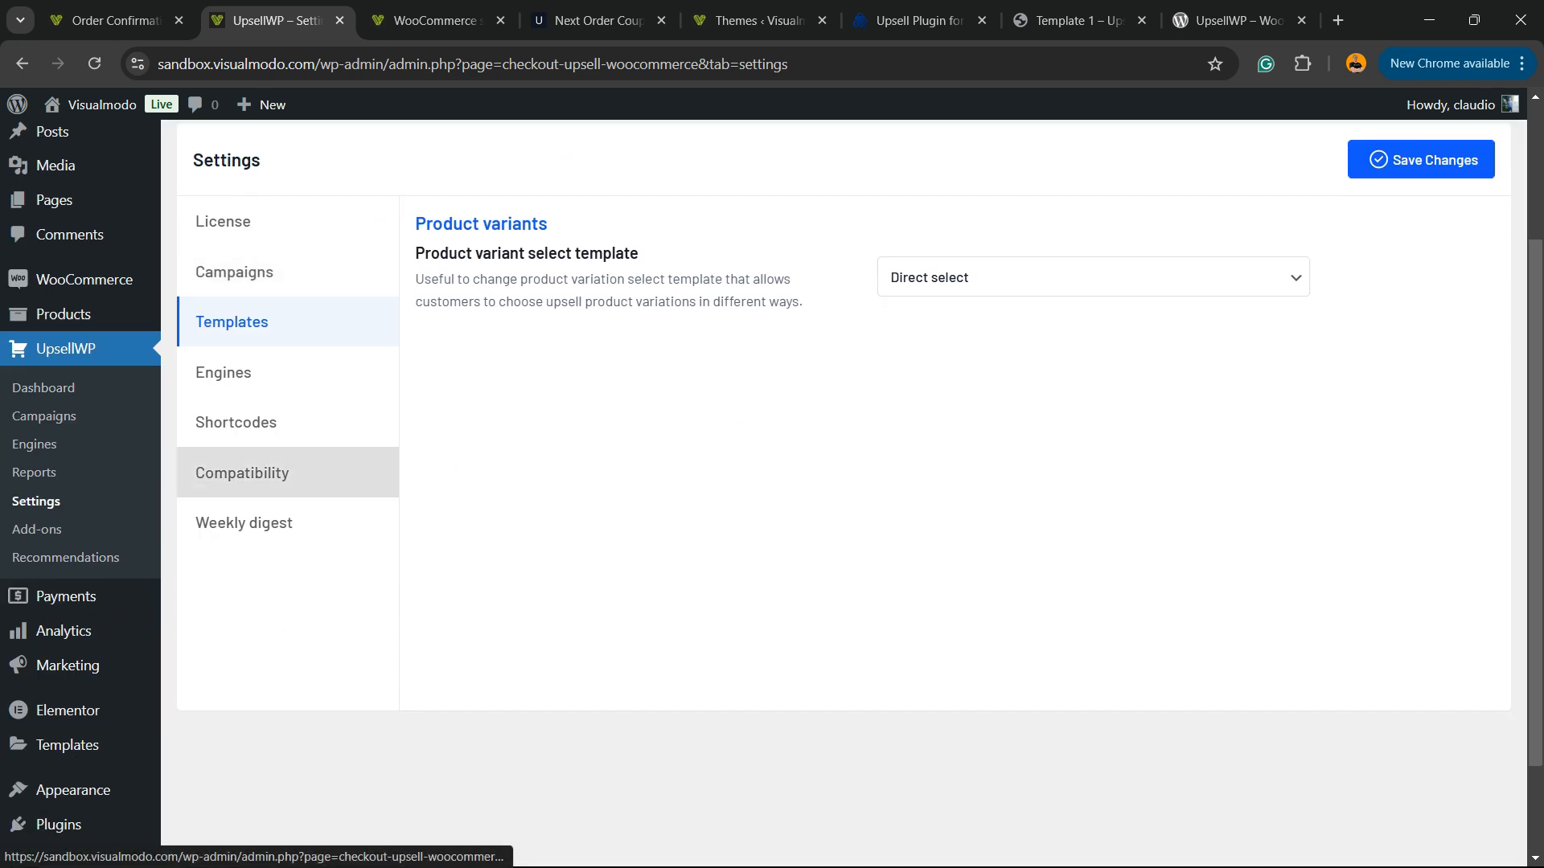
pyautogui.click(287, 372)
pyautogui.scroll(3, 288, 372)
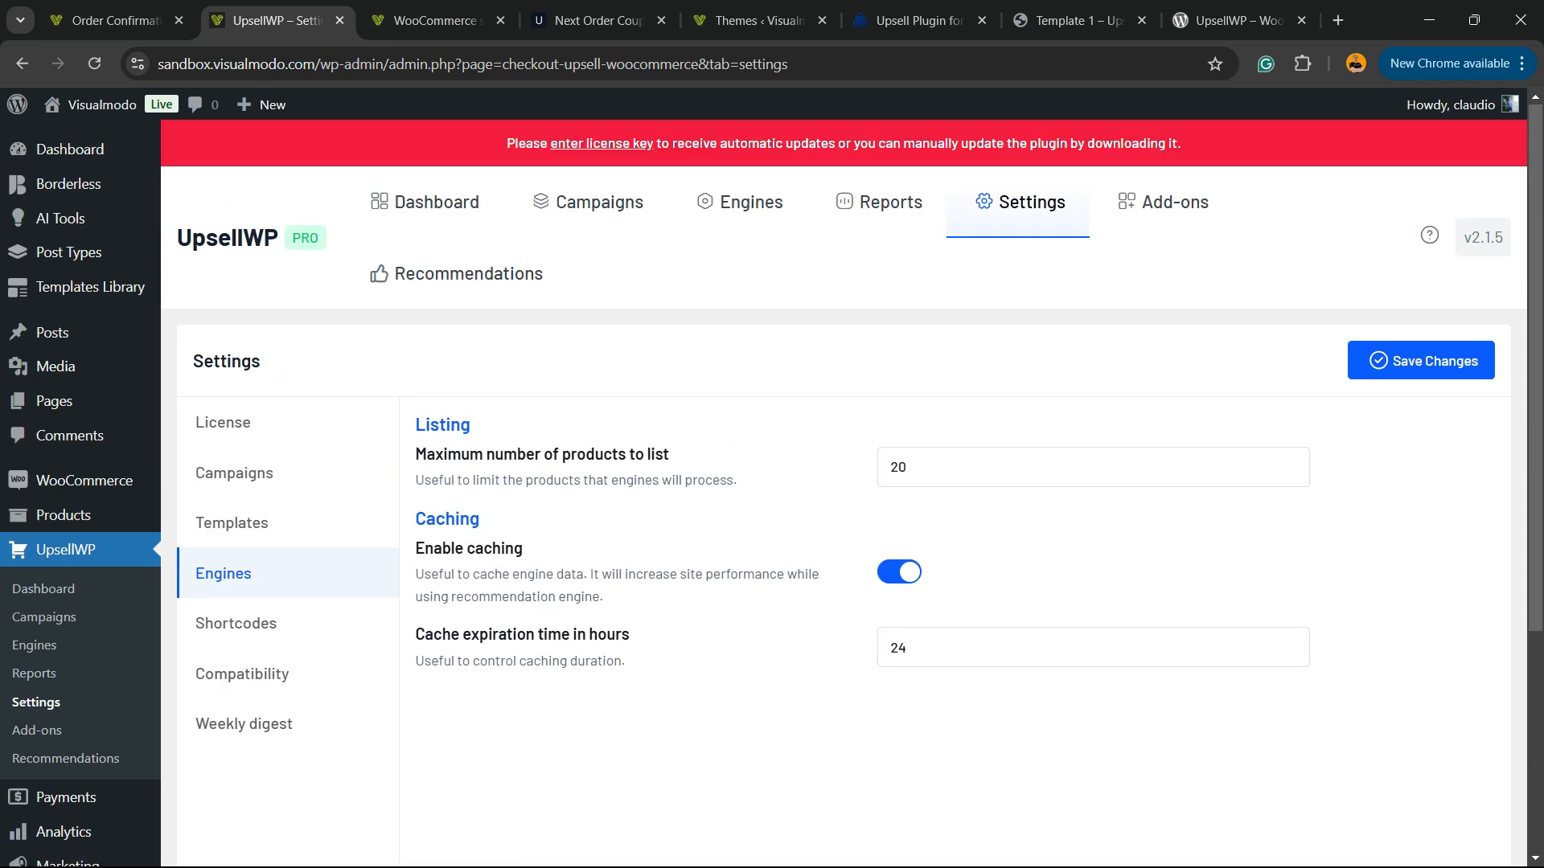
# - View the Shortcodes, Compatibility and Weekly digest sections of the UpsellWP settings
pyautogui.click(288, 623)
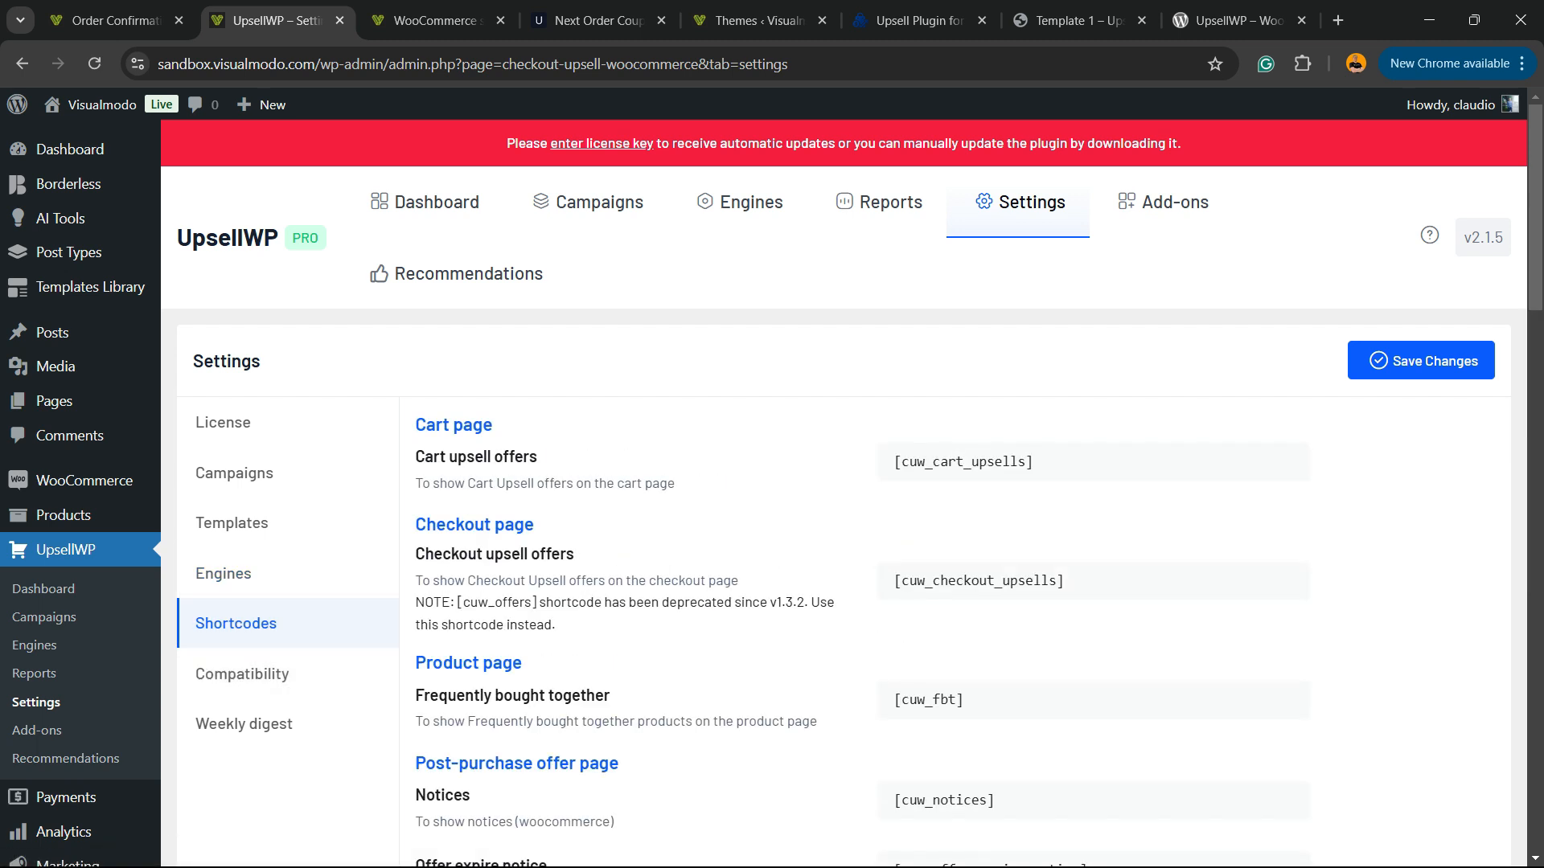
pyautogui.click(288, 674)
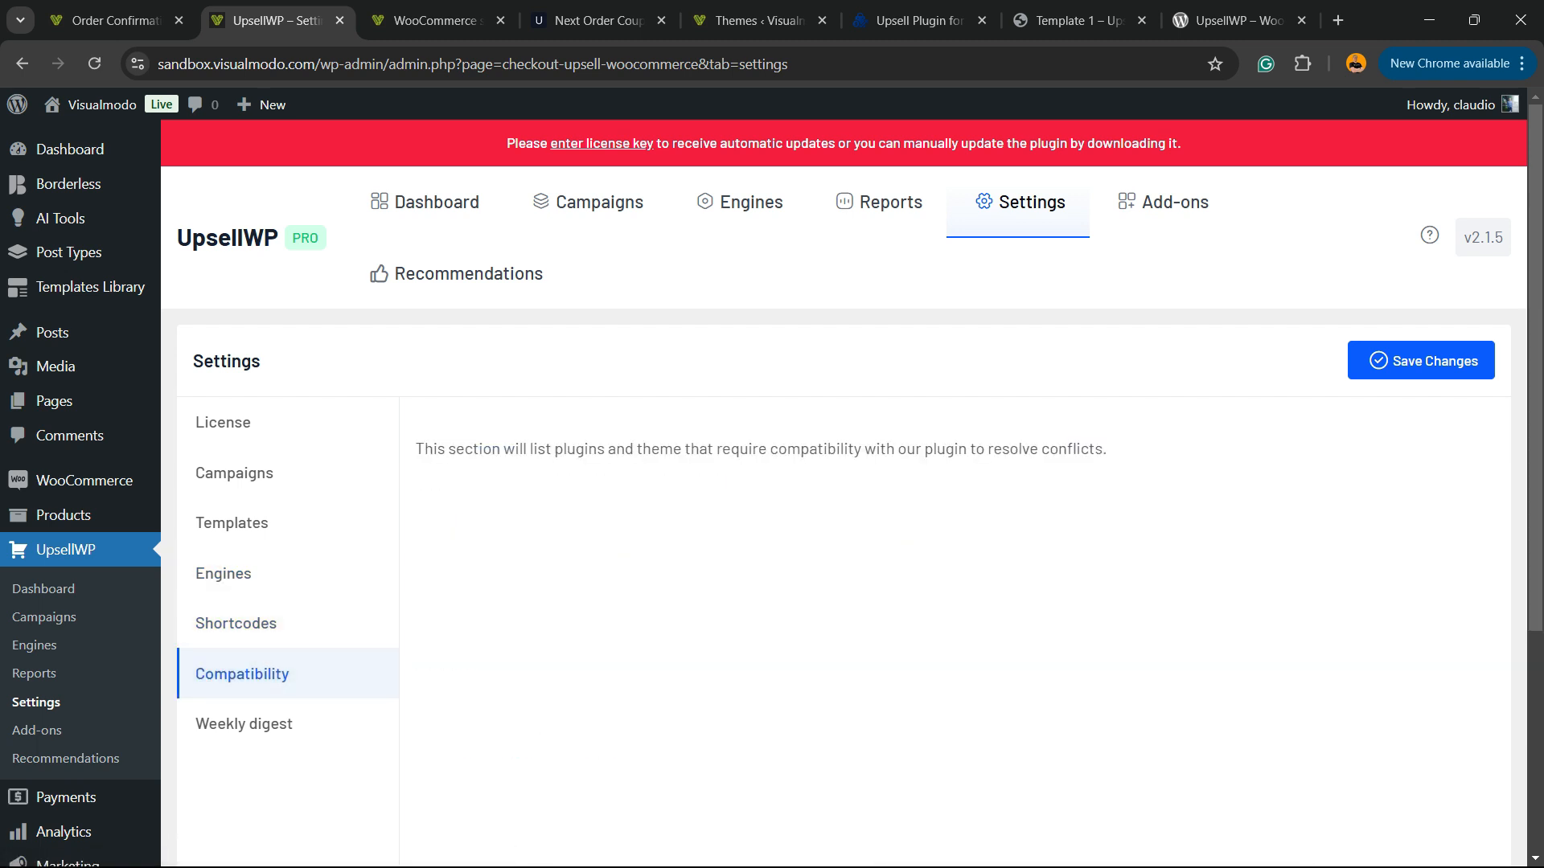
pyautogui.click(288, 724)
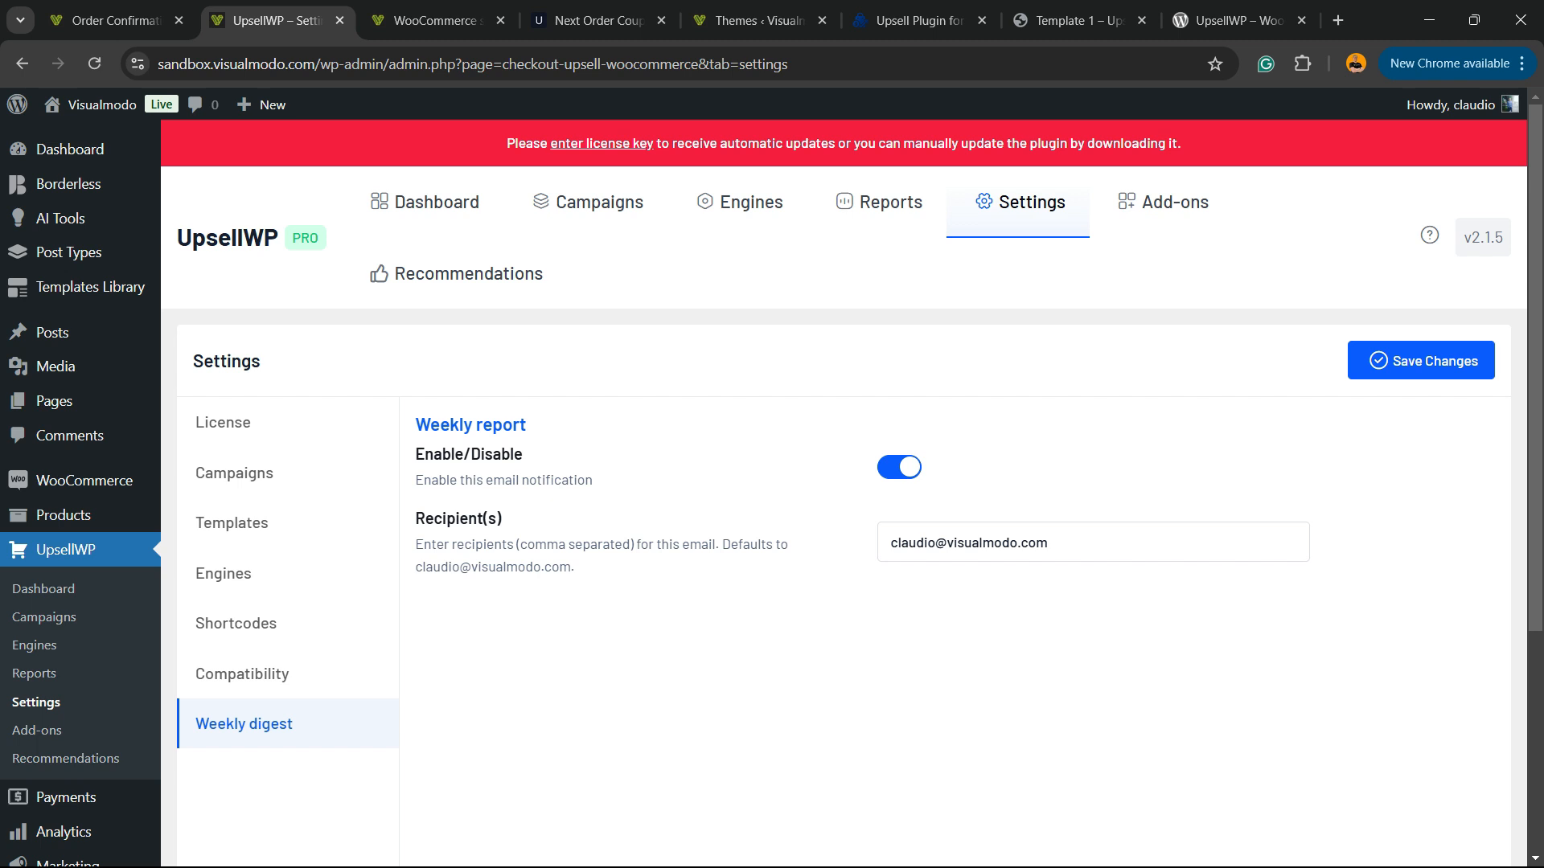
# - Look through the Next Order Coupons documentation and the UpsellWP home page, ending on the plugin's WordPress.org page
pyautogui.hotkey('ctrl', 'Tab')
pyautogui.hotkey('ctrl', 'Tab')
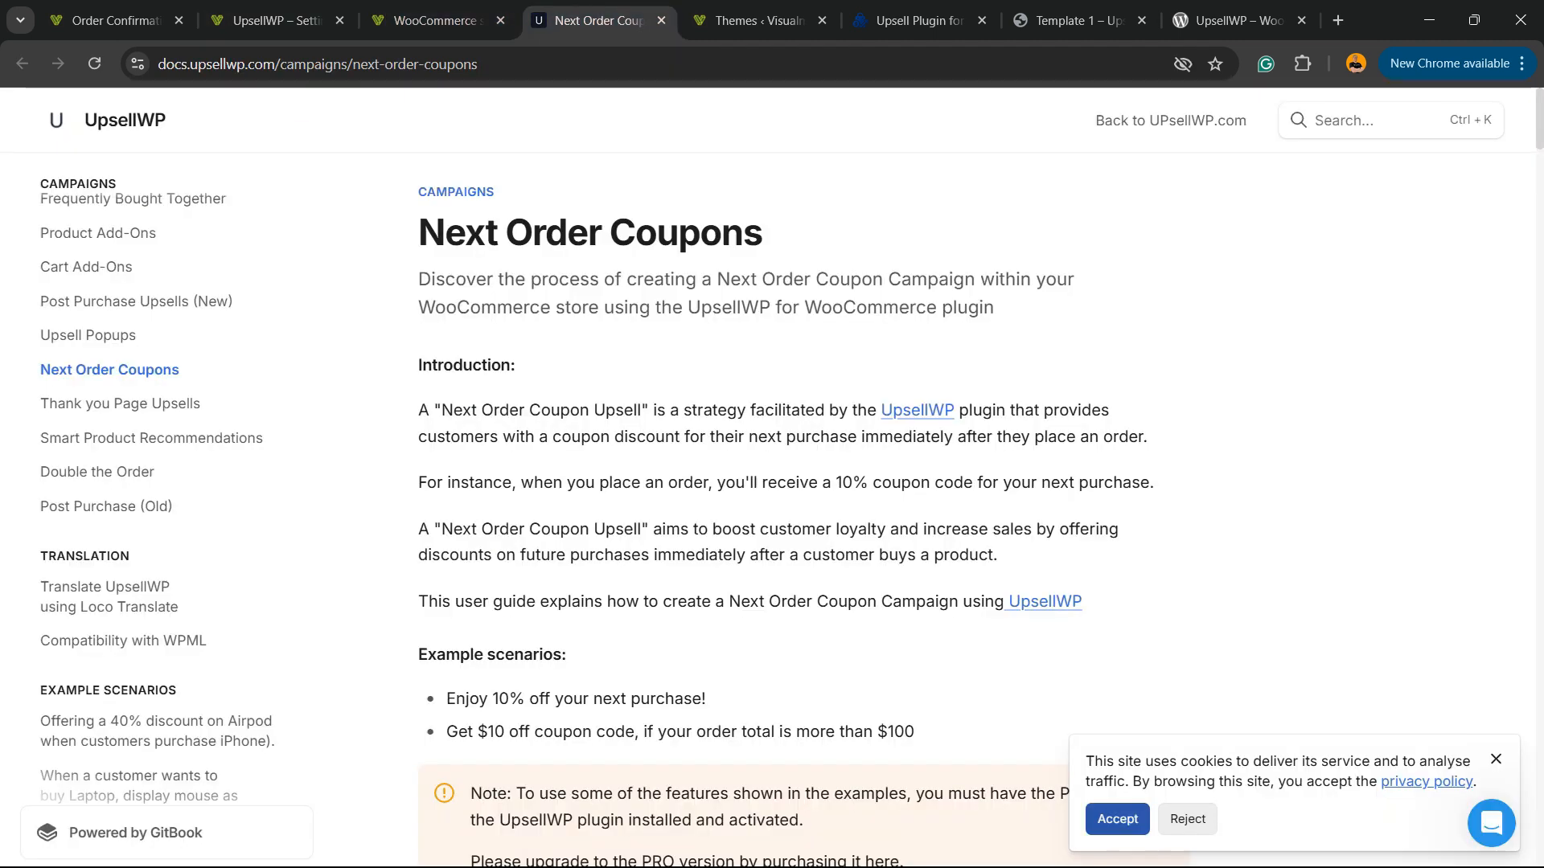
pyautogui.hotkey('ctrl', 'Tab')
pyautogui.hotkey('ctrl', 'Tab')
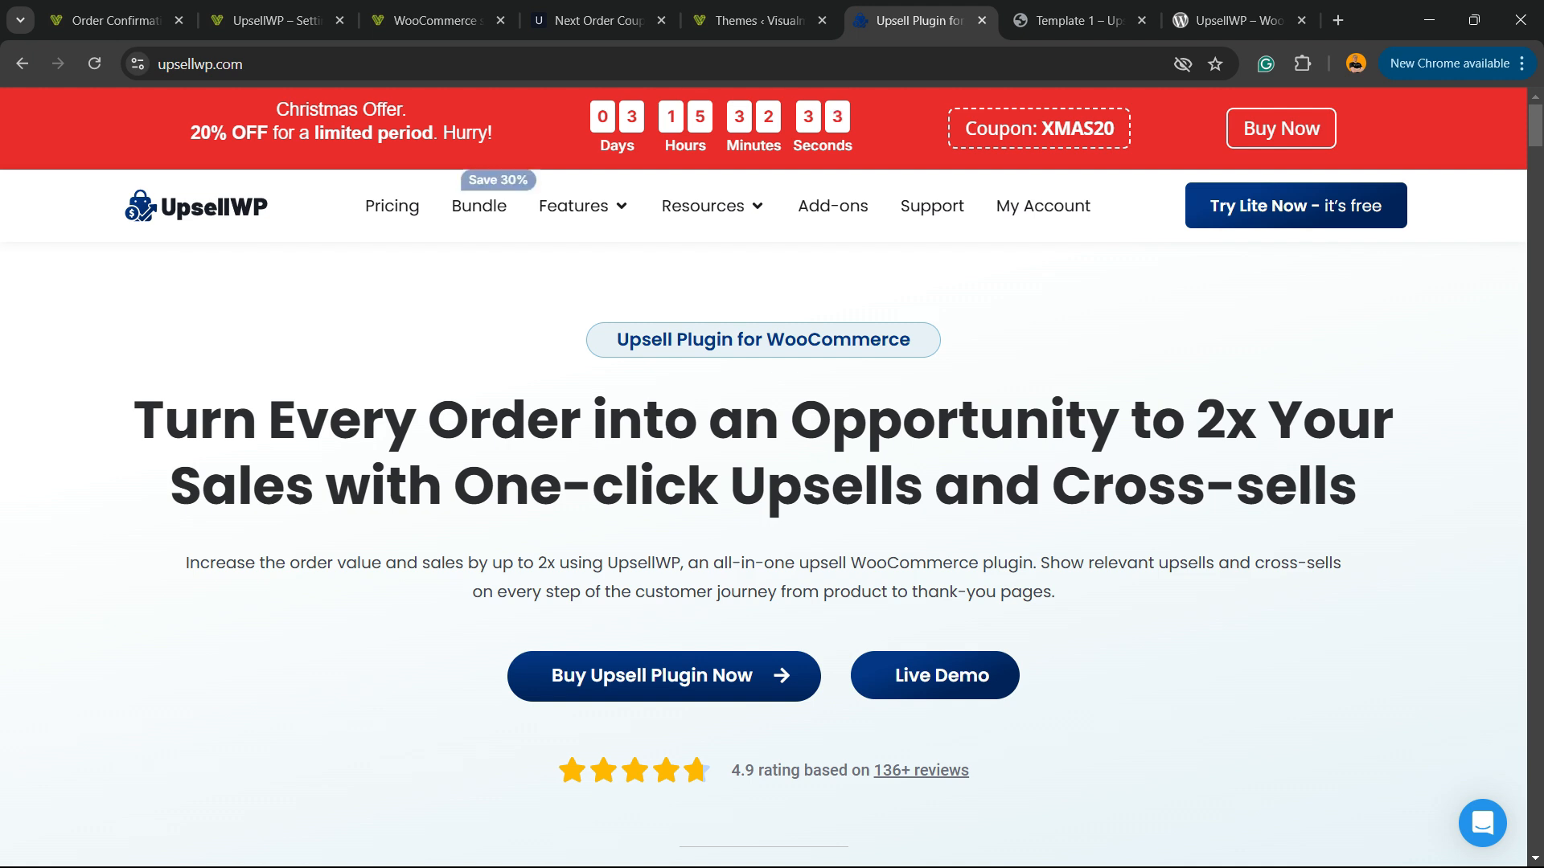
pyautogui.hotkey('ctrl', 'Tab')
pyautogui.hotkey('ctrl', 'Tab')
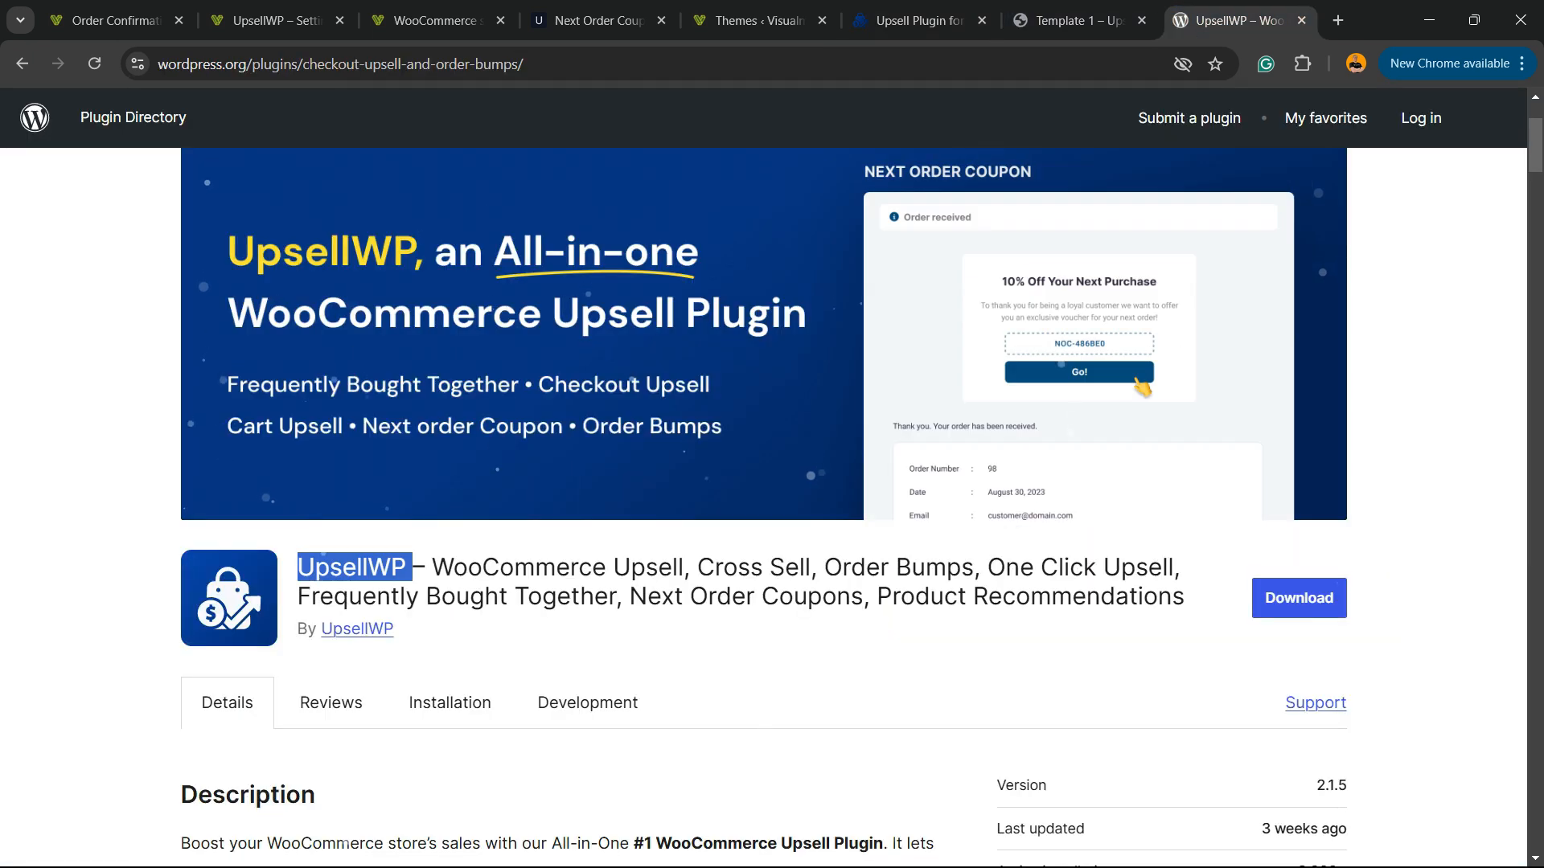